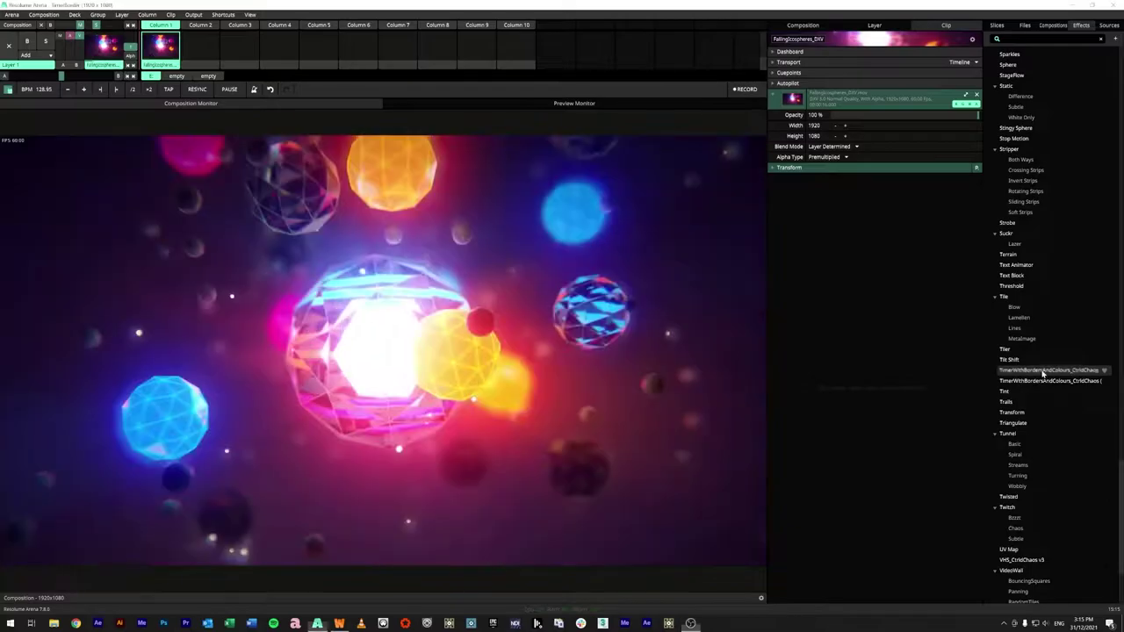
Step: Play the countdown and try a lower Flash Speed, resetting it to 1
{"action": "left_click", "coordinate": [838, 210]}
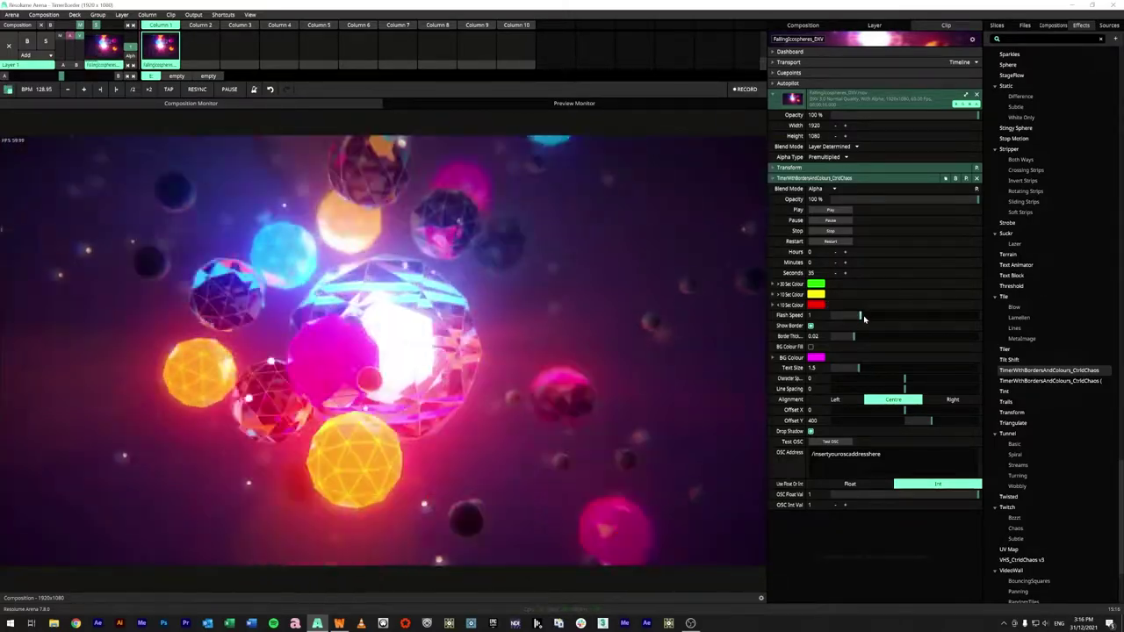
{"action": "left_click_drag", "start_coordinate": [863, 318], "coordinate": [838, 319]}
{"action": "double_click", "coordinate": [857, 316]}
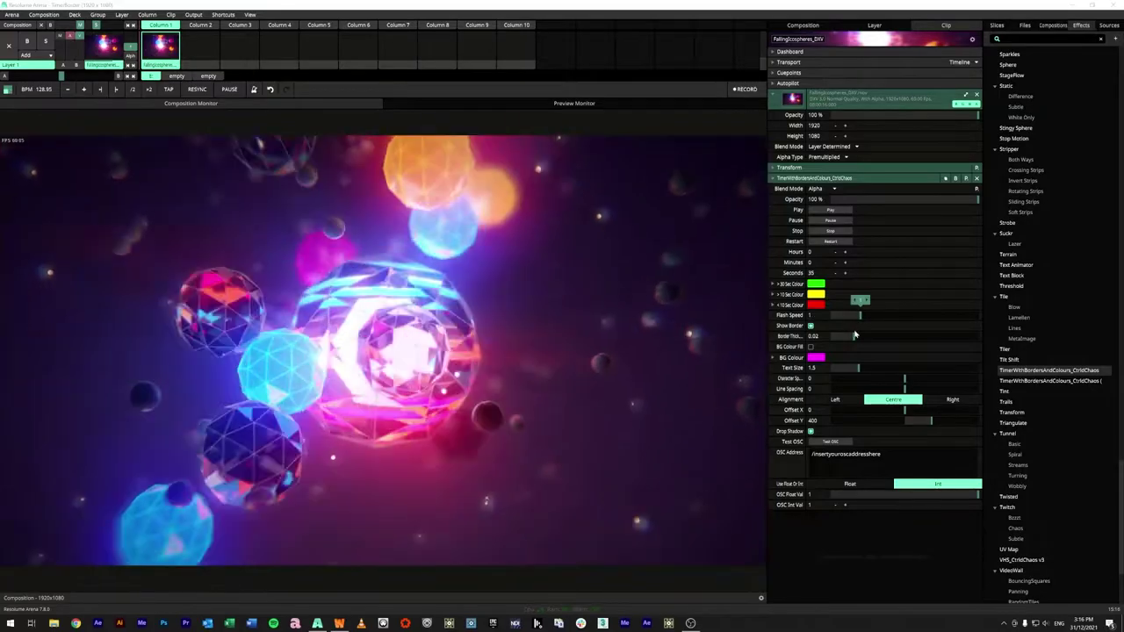
Step: Try the timer's stop and restart controls, leaving the countdown stopped at its start time
{"action": "left_click", "coordinate": [830, 231]}
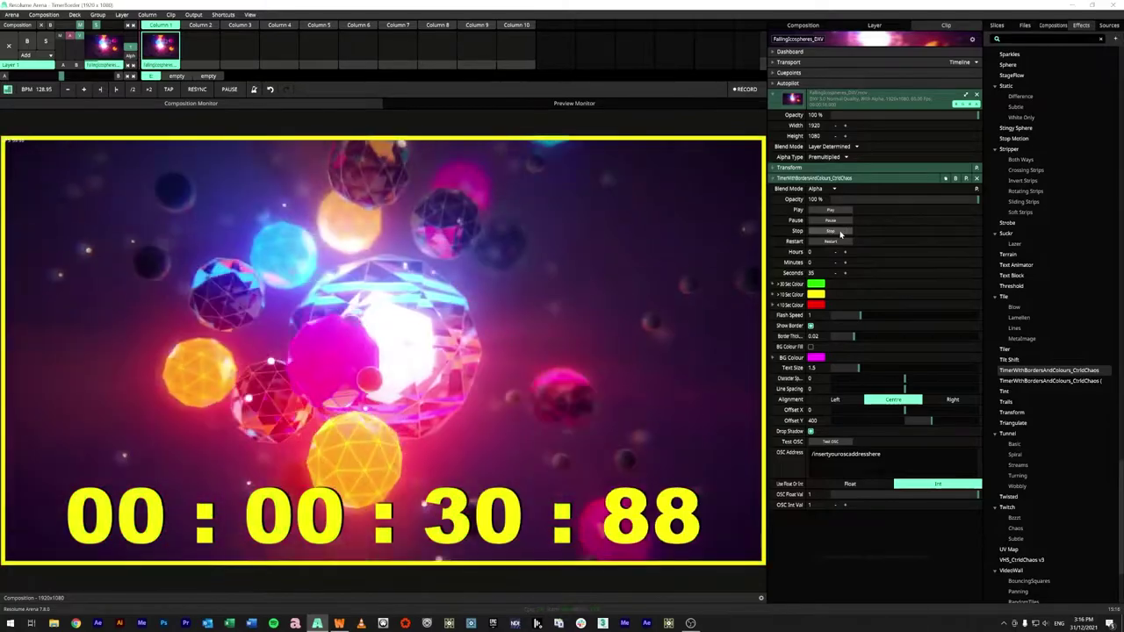
{"action": "left_click", "coordinate": [840, 232]}
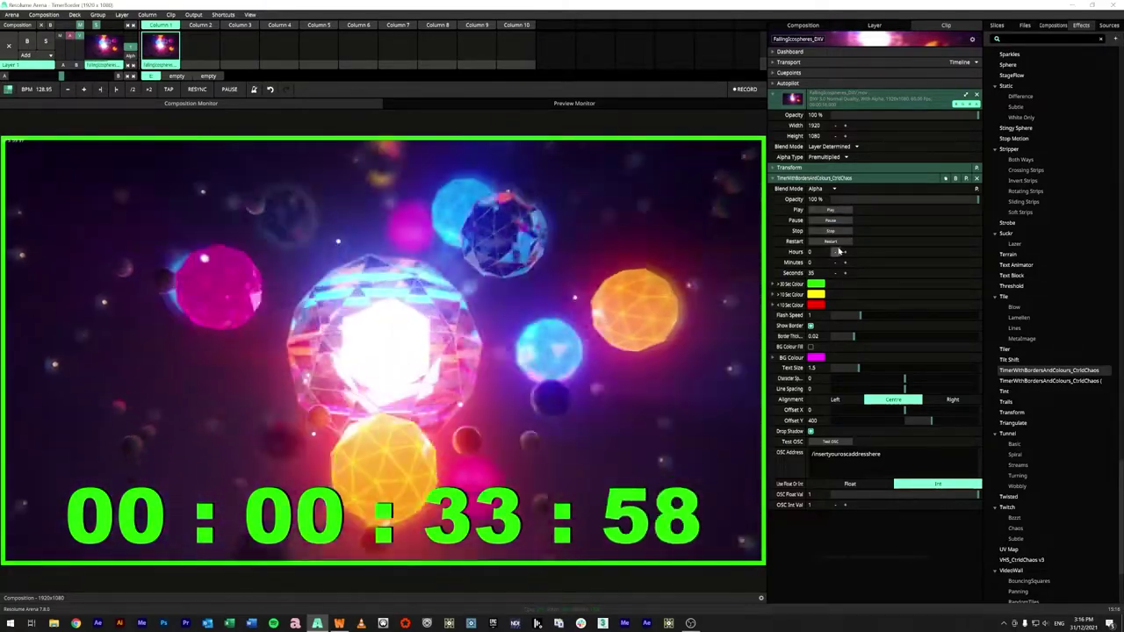
{"action": "left_click", "coordinate": [834, 242]}
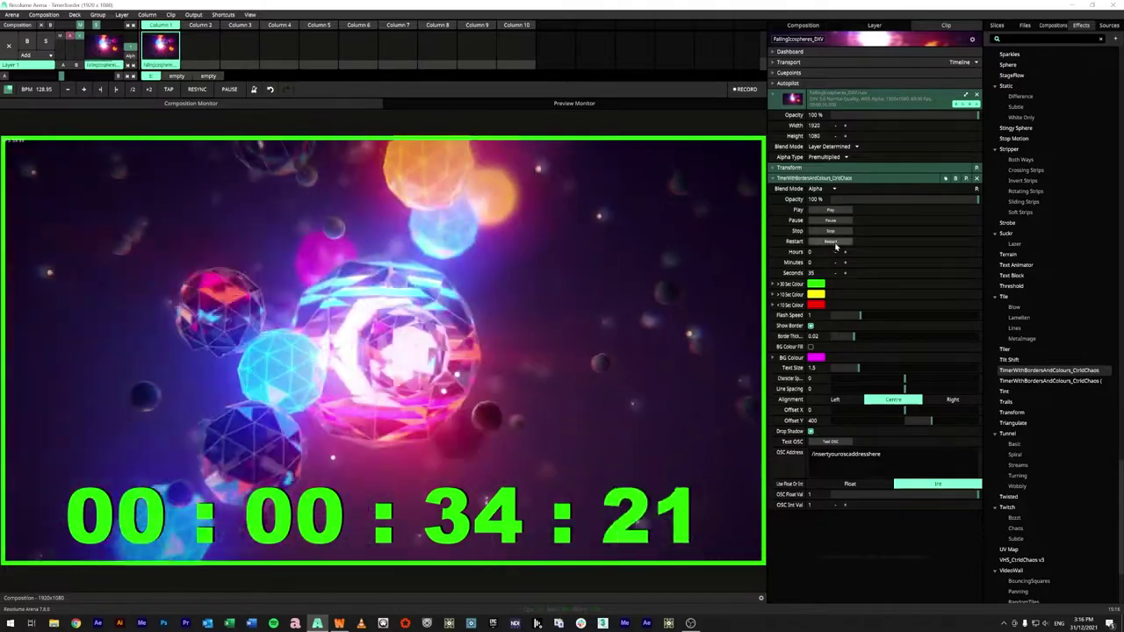
{"action": "left_click", "coordinate": [834, 243]}
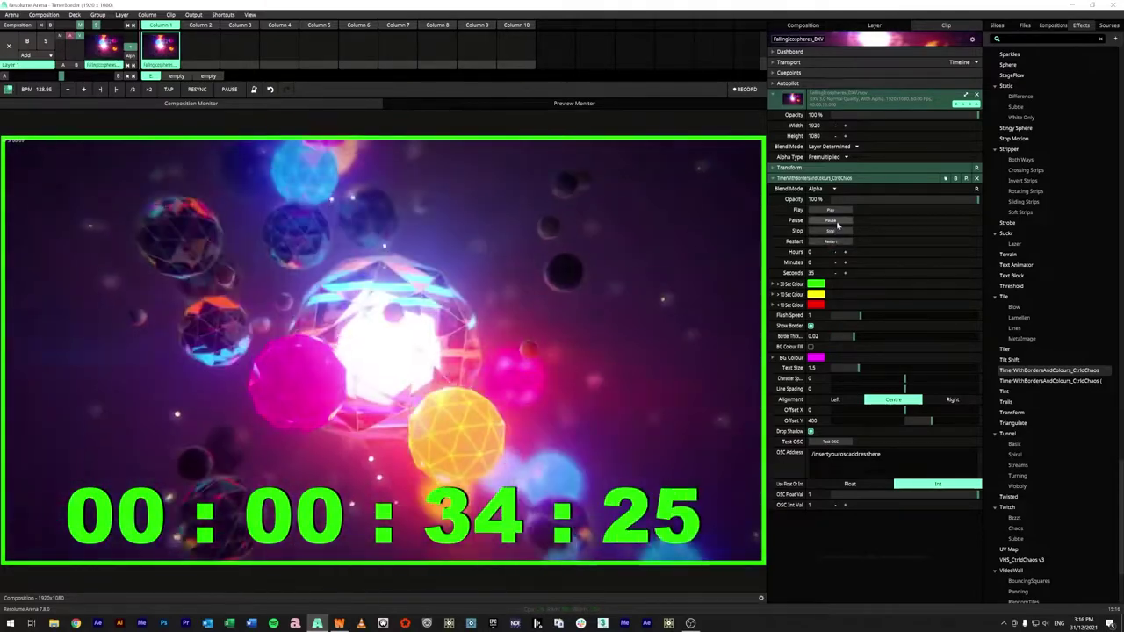
{"action": "left_click", "coordinate": [834, 231]}
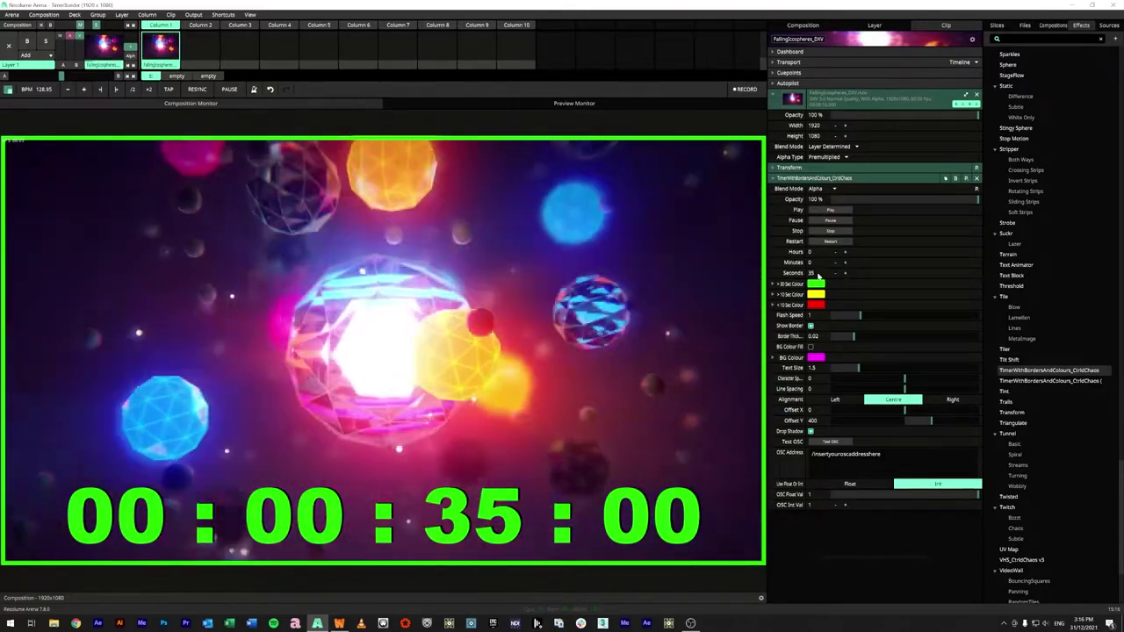
Step: Set the timer's seconds to 0 and its minutes to 2
{"action": "double_click", "coordinate": [811, 274]}
{"action": "type", "text": "0"}
{"action": "key", "text": "Tab"}
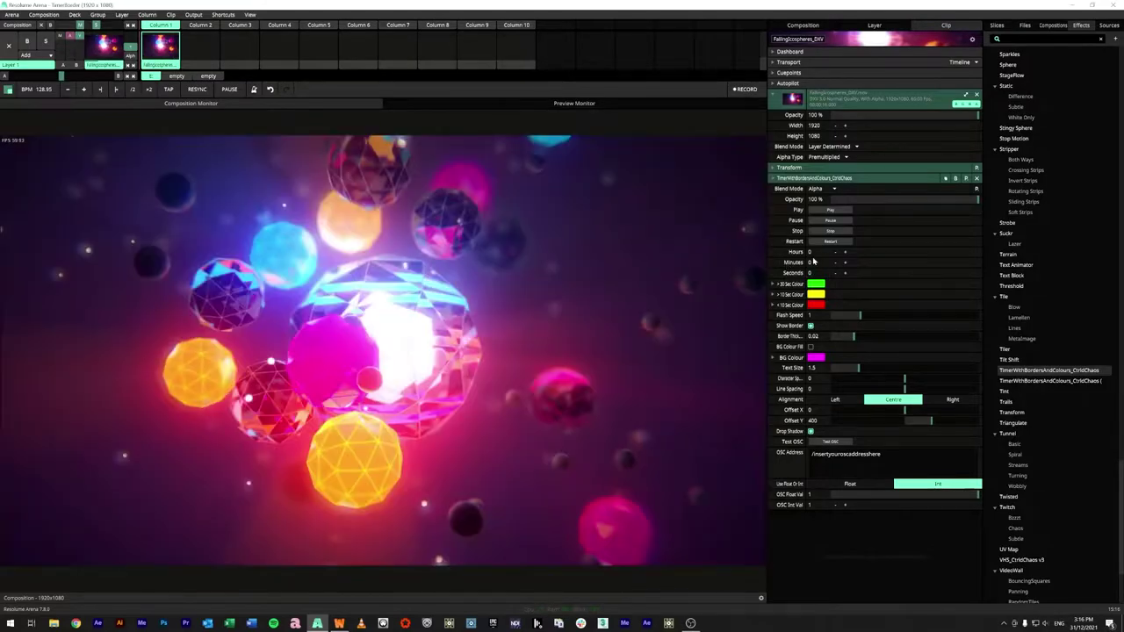
{"action": "type", "text": "2"}
{"action": "key", "text": "Return"}
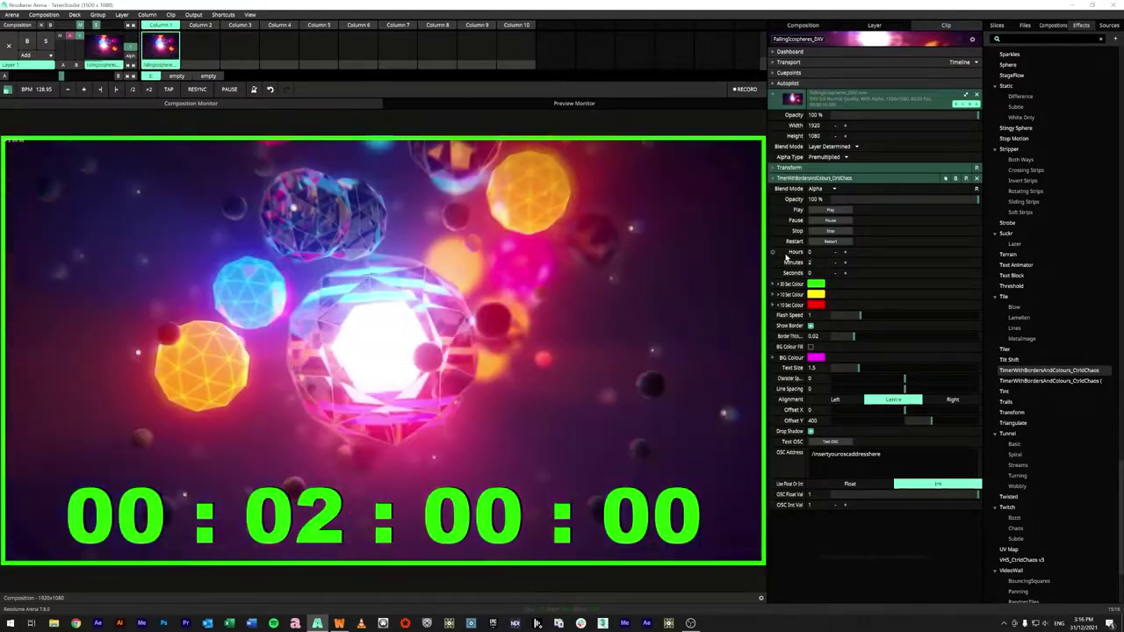
Step: Run and stop the two-minute countdown, and raise the timer's hours to 48
{"action": "left_click", "coordinate": [833, 213]}
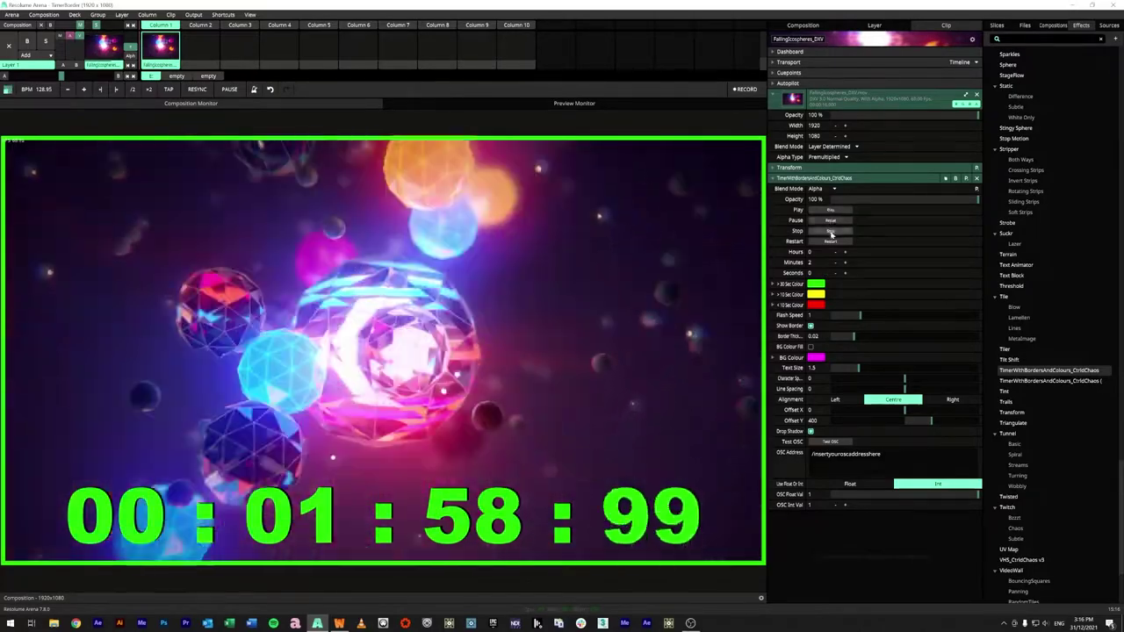
{"action": "left_click", "coordinate": [832, 231]}
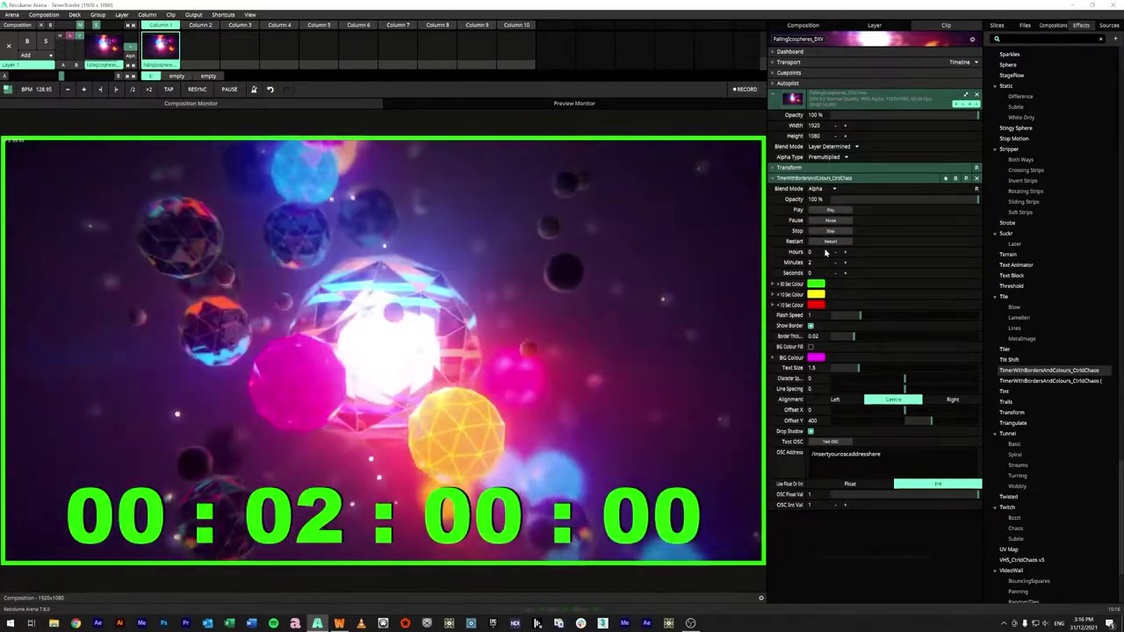
{"action": "left_click_drag", "start_coordinate": [843, 252], "coordinate": [971, 264]}
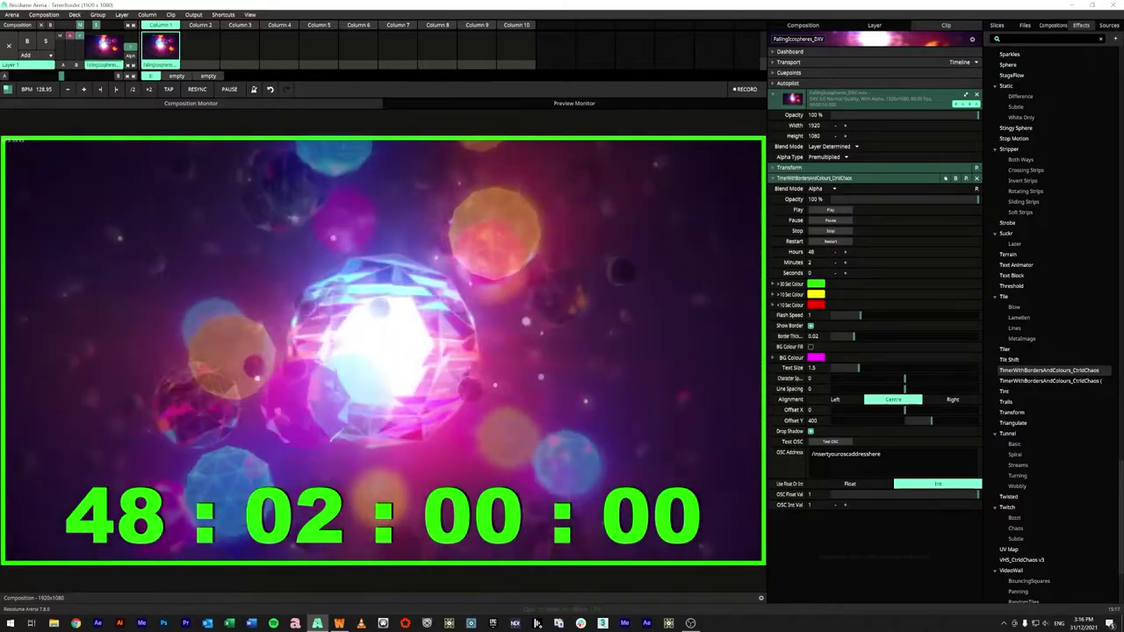
Step: Set the timer to 5 minutes and 0 seconds and start the countdown
{"action": "left_click_drag", "start_coordinate": [844, 262], "coordinate": [817, 262]}
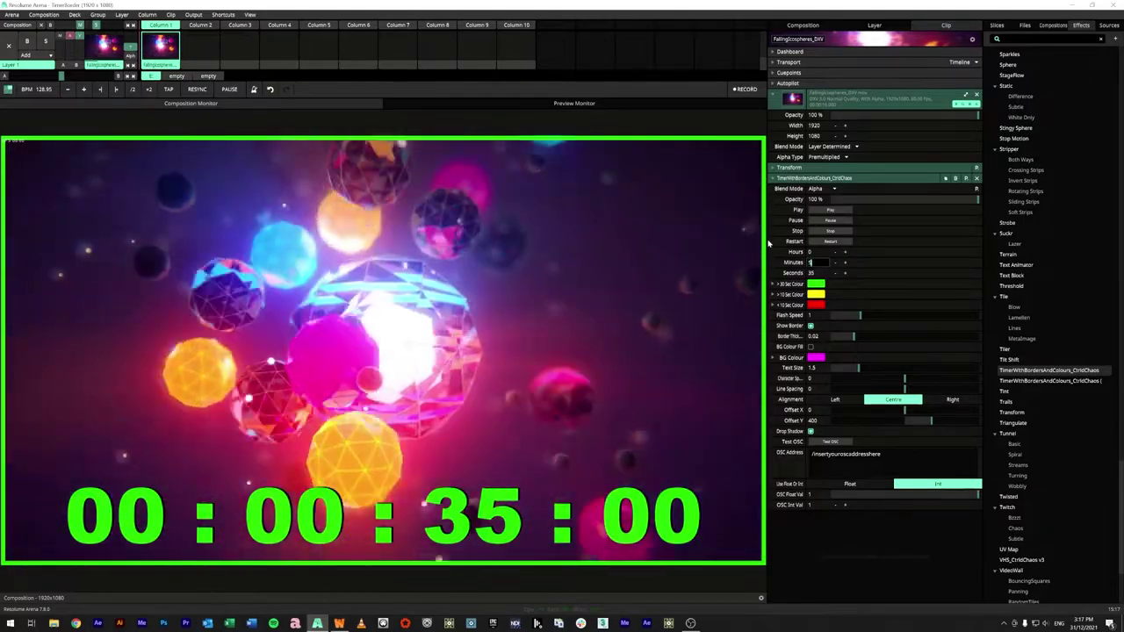
{"action": "type", "text": "5"}
{"action": "key", "text": "Return"}
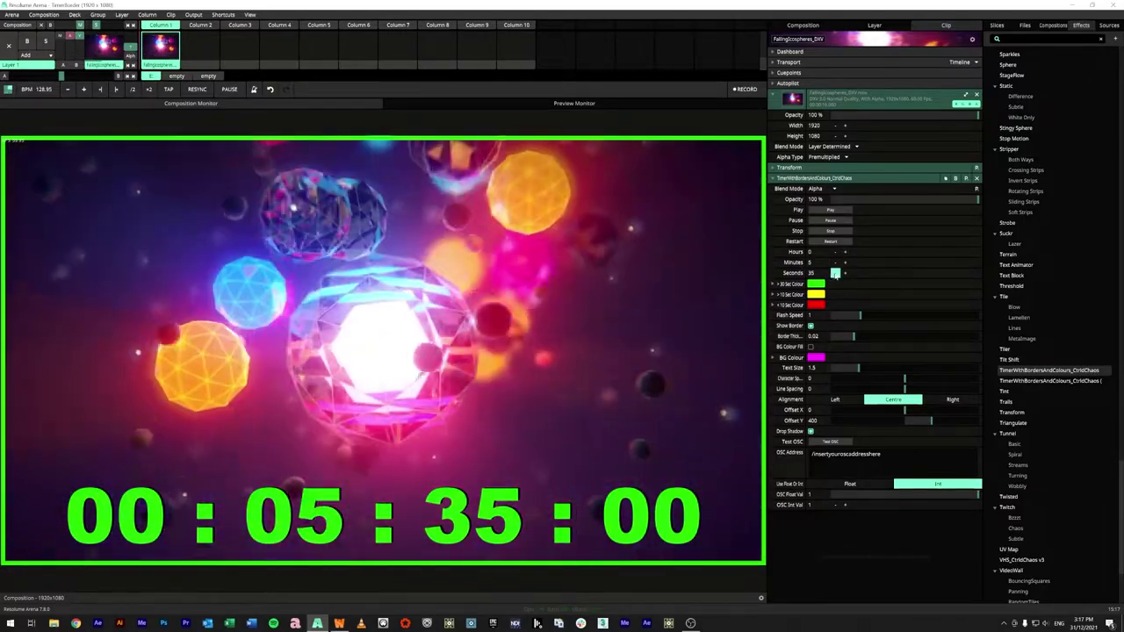
{"action": "left_click_drag", "start_coordinate": [835, 273], "coordinate": [668, 288]}
{"action": "left_click", "coordinate": [831, 211]}
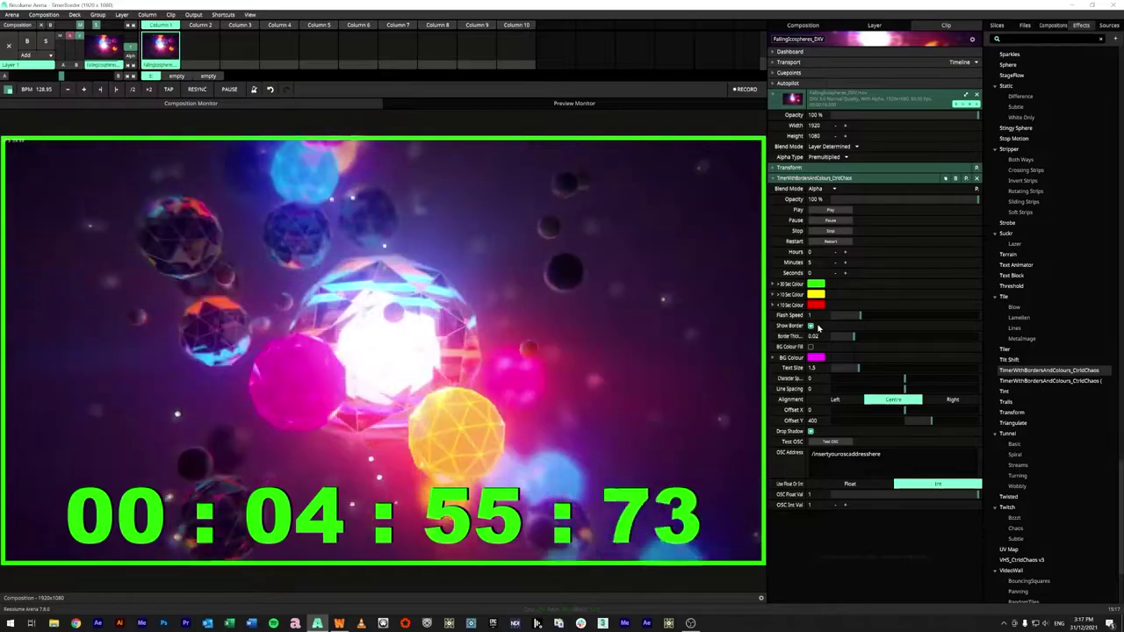
Step: Toggle the timer's border off and on, and try a border thickness of 0.05 before returning it to 0.02
{"action": "left_click", "coordinate": [812, 327]}
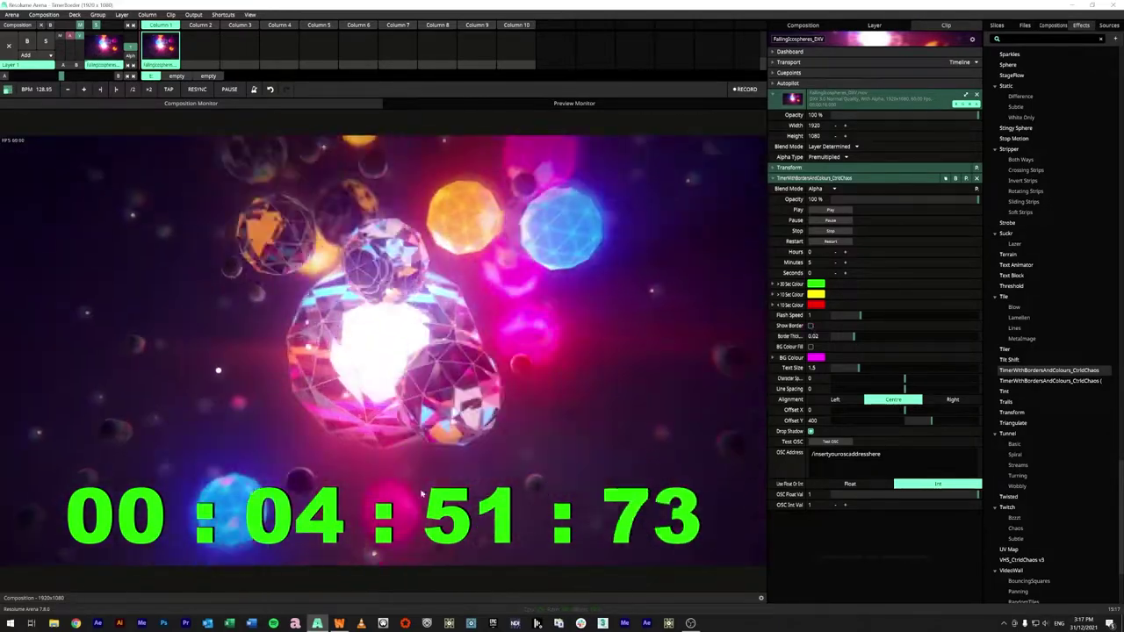
{"action": "left_click", "coordinate": [811, 326]}
{"action": "mouse_move", "coordinate": [857, 336]}
{"action": "left_mouse_down"}
{"action": "mouse_move", "coordinate": [909, 336]}
{"action": "mouse_move", "coordinate": [877, 334]}
{"action": "left_mouse_up"}
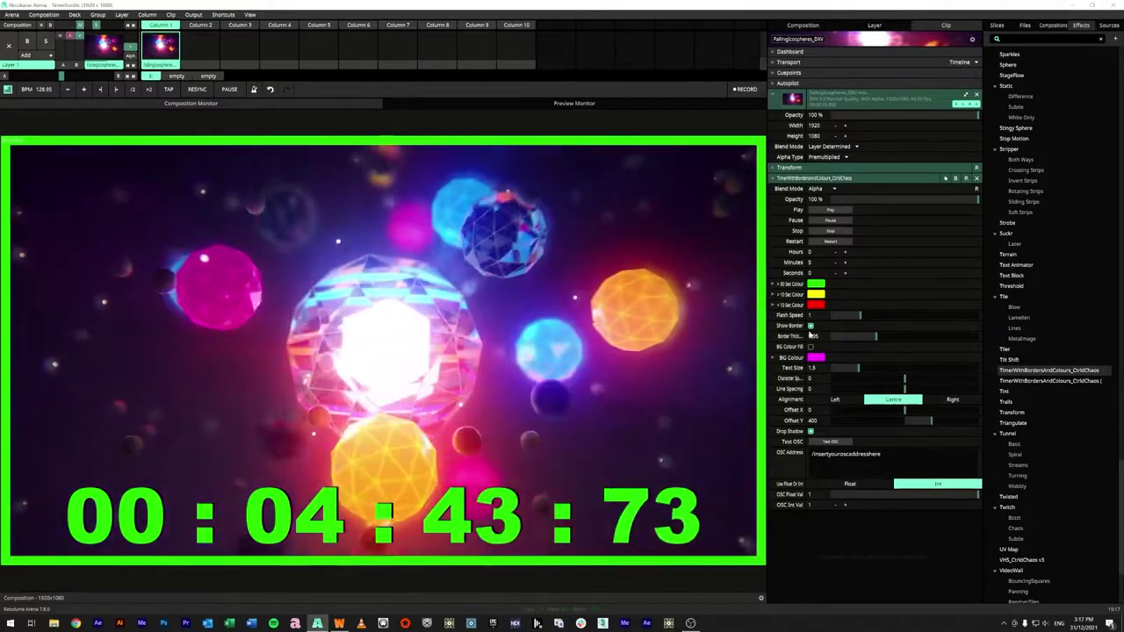
{"action": "left_click", "coordinate": [811, 326]}
{"action": "left_click", "coordinate": [812, 326]}
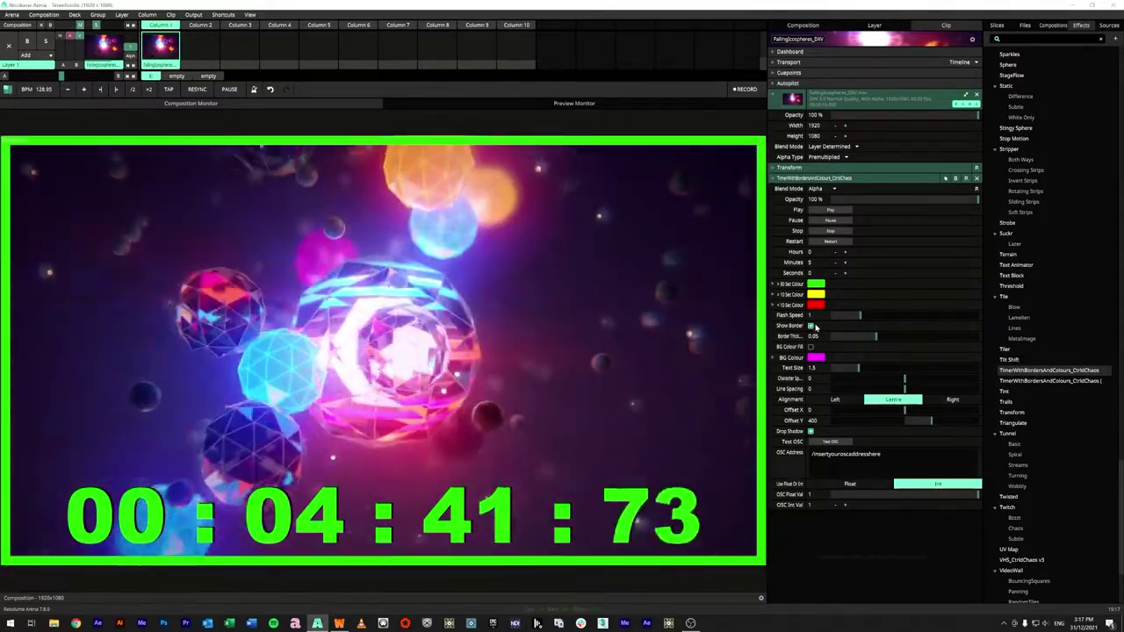
{"action": "left_click_drag", "start_coordinate": [867, 336], "coordinate": [853, 336]}
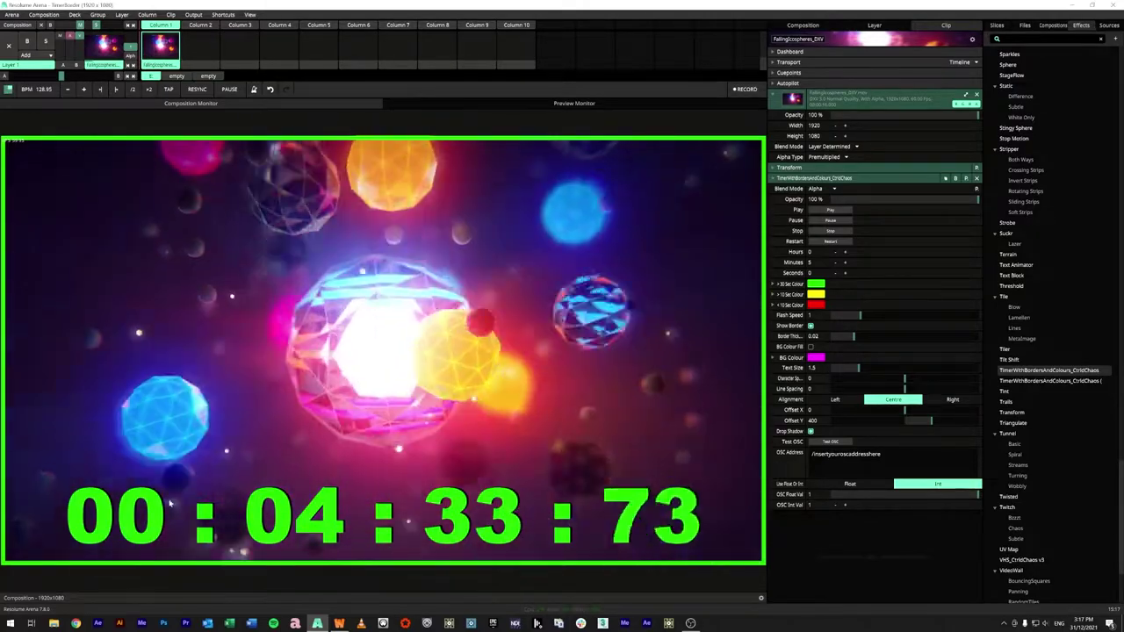
Step: Add TimerWithBordersAndColours_CtrlChaos as a playing clip in Column 2 and enable its BG Colour Fill
{"action": "left_click_drag", "start_coordinate": [999, 360], "coordinate": [201, 49]}
{"action": "left_click", "coordinate": [209, 49]}
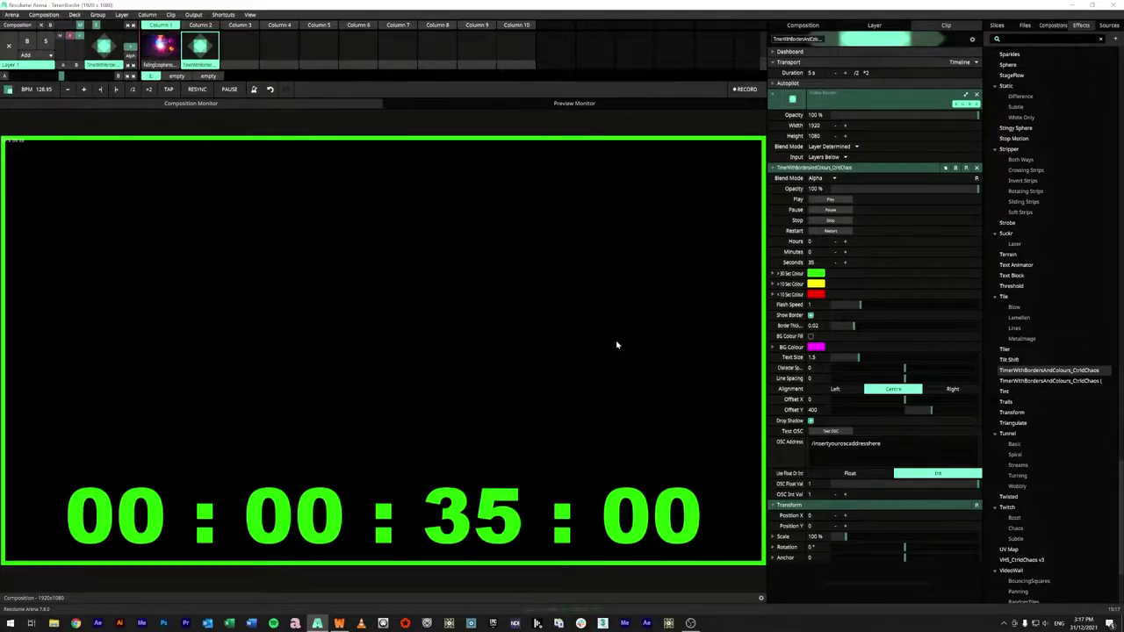
{"action": "left_click", "coordinate": [811, 338]}
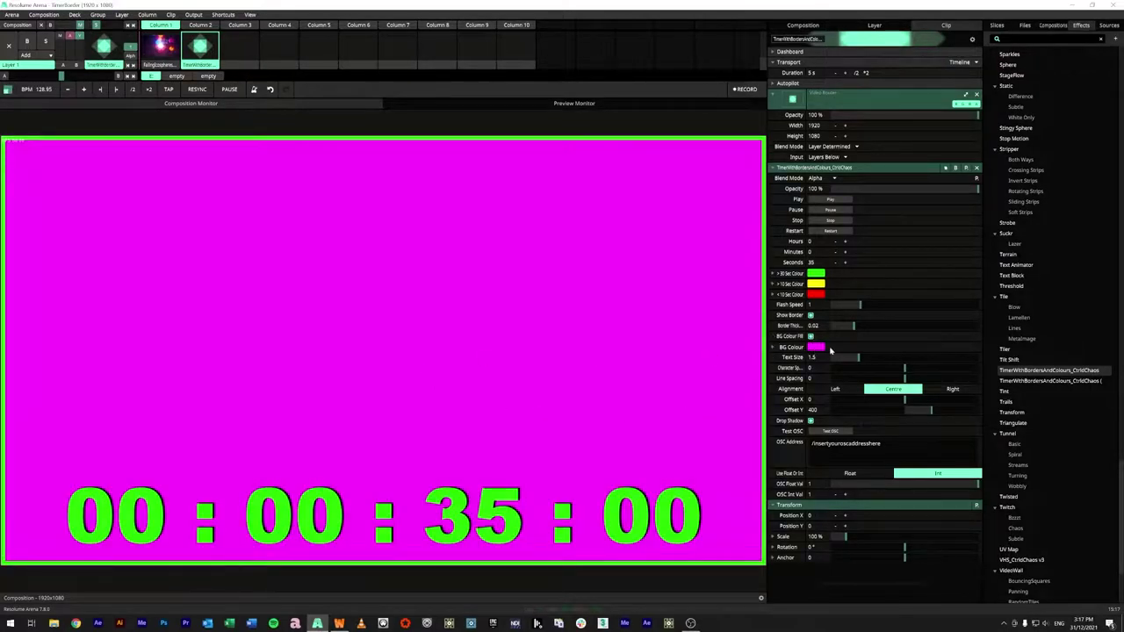
Step: Try a blue background by setting its RGB red value to 0, restore red to 255, and disable BG Colour Fill
{"action": "left_click", "coordinate": [816, 347]}
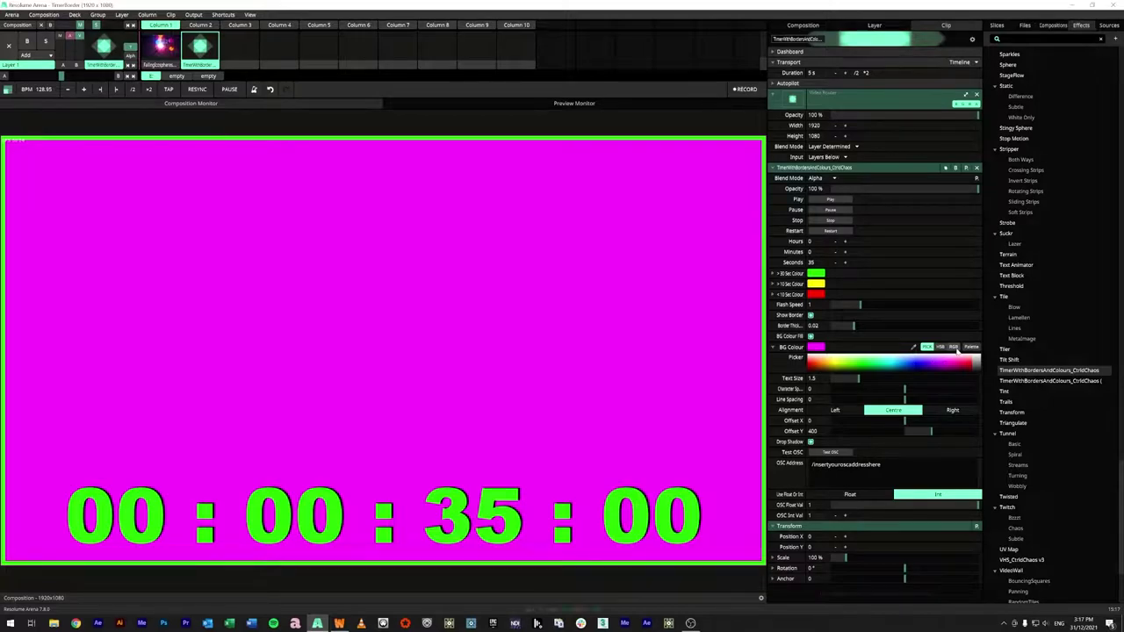
{"action": "left_click", "coordinate": [955, 347]}
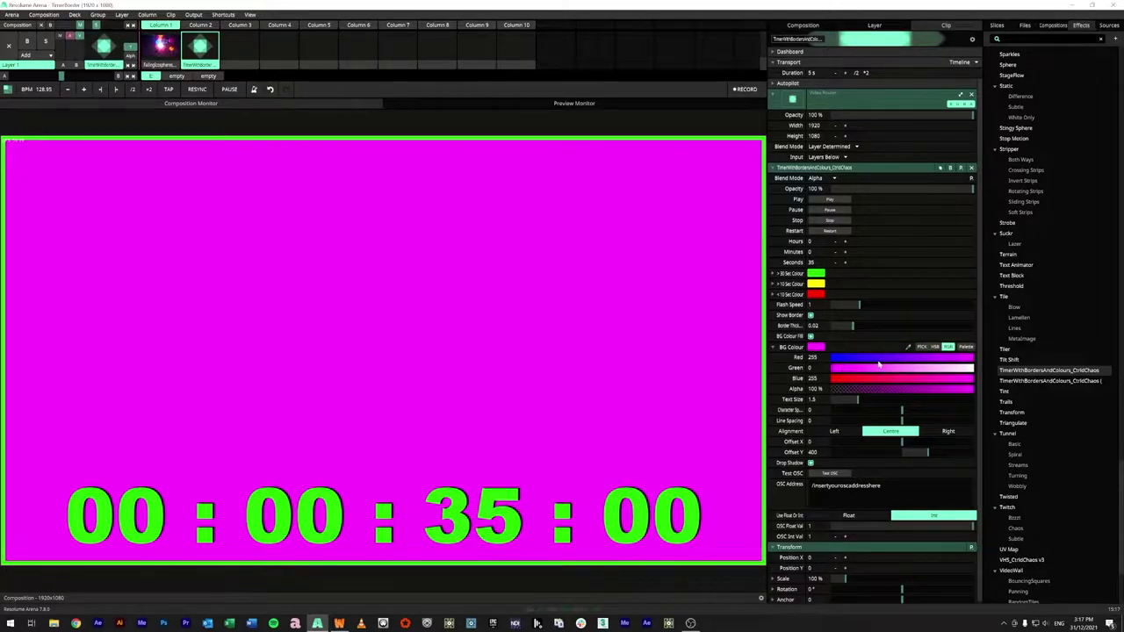
{"action": "left_click_drag", "start_coordinate": [941, 356], "coordinate": [775, 367]}
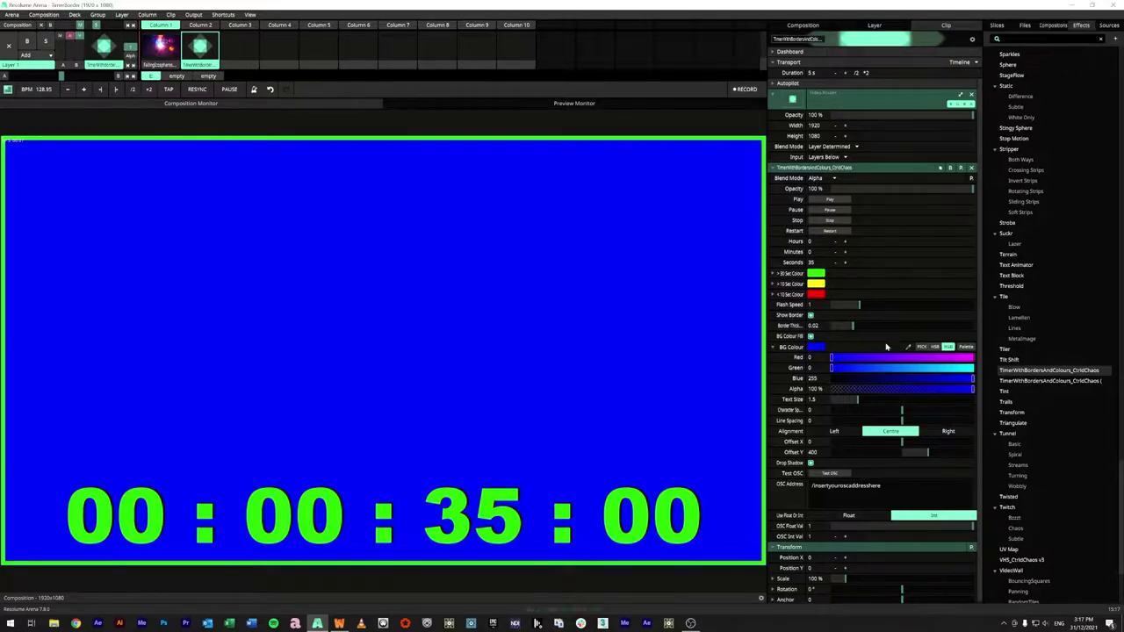
{"action": "left_click_drag", "start_coordinate": [842, 361], "coordinate": [903, 376]}
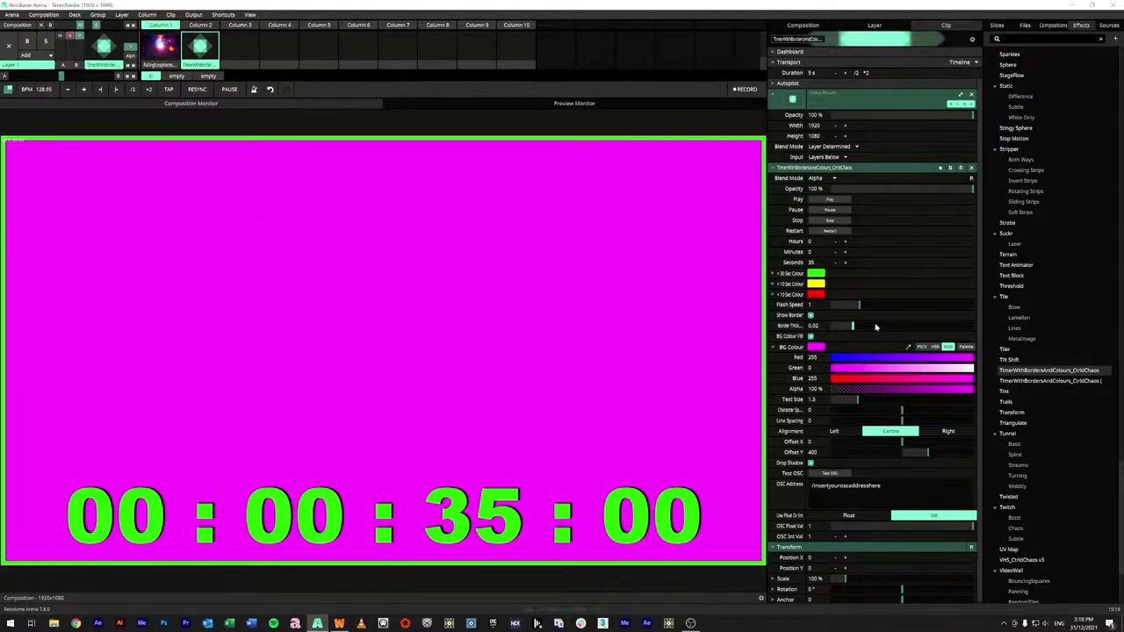
{"action": "left_click", "coordinate": [811, 337]}
{"action": "left_click", "coordinate": [774, 348]}
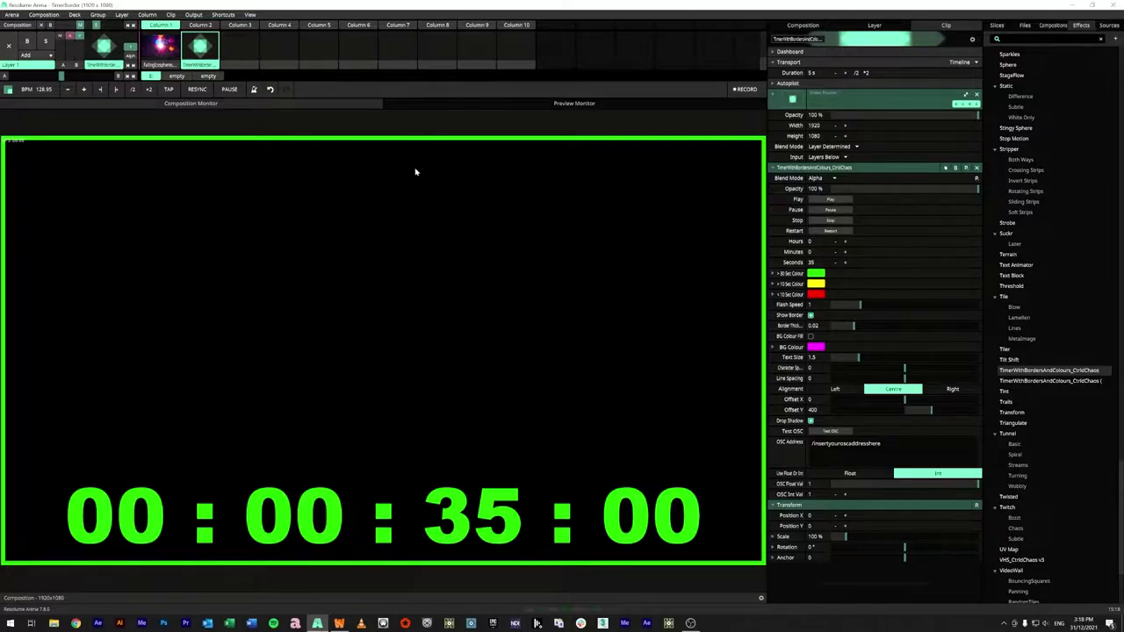
Step: Clear the timer clip from Column 2 and trigger the FallingIcospheres clip in Column 1
{"action": "right_click", "coordinate": [205, 70]}
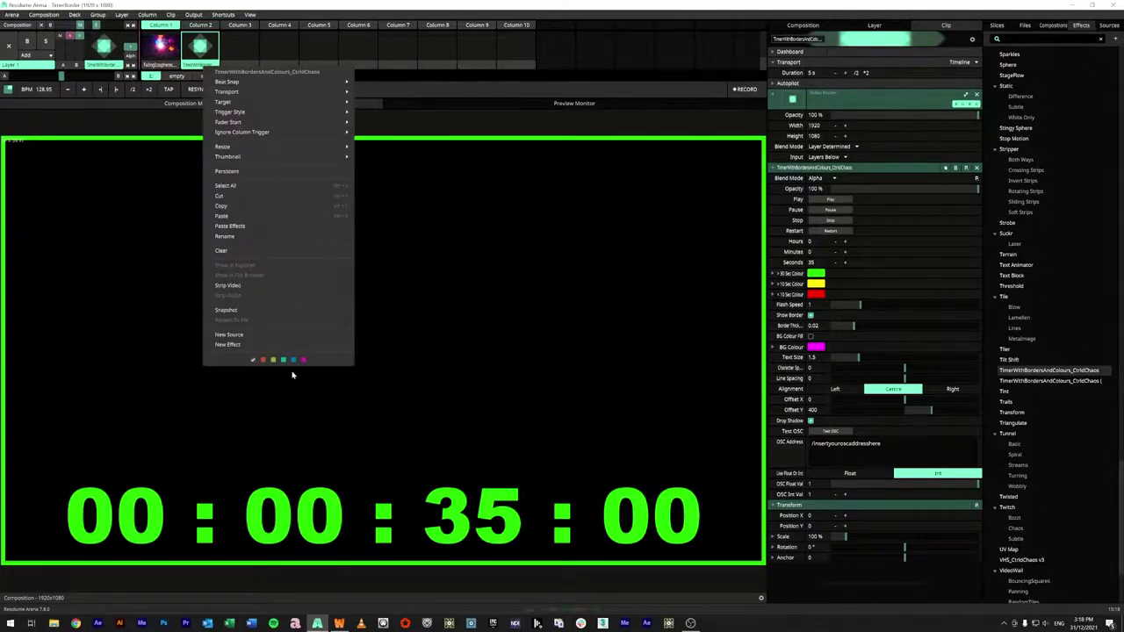
{"action": "left_click", "coordinate": [222, 252]}
{"action": "left_click", "coordinate": [161, 48]}
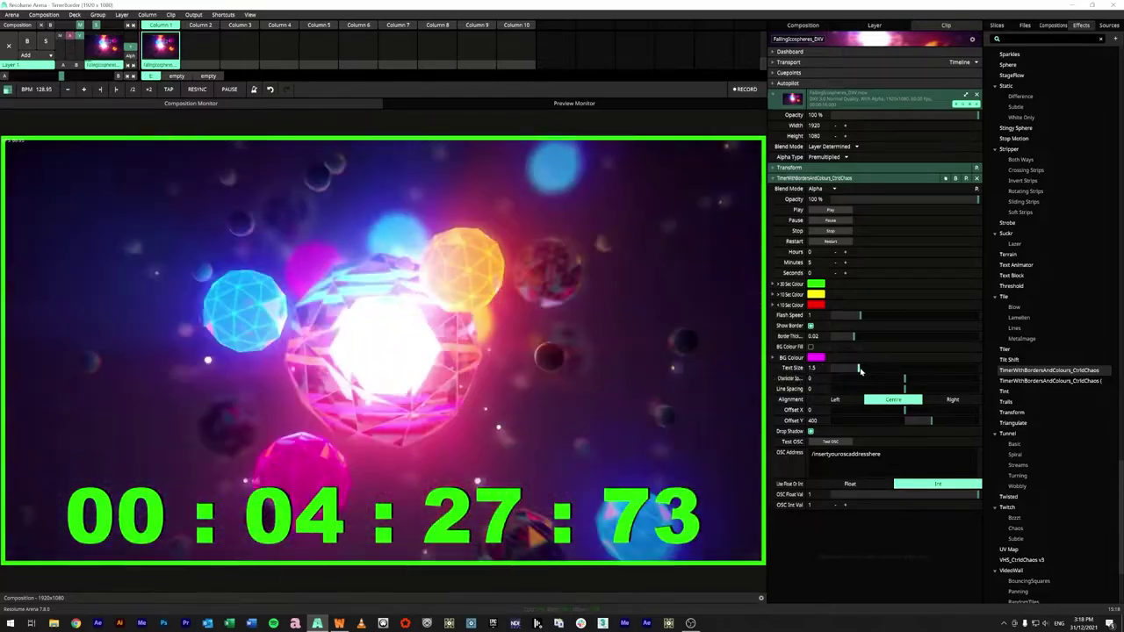
Step: Set the timer's text size to 0.93, and try other character and line spacing values before resetting both to 0
{"action": "left_click_drag", "start_coordinate": [860, 370], "coordinate": [900, 383]}
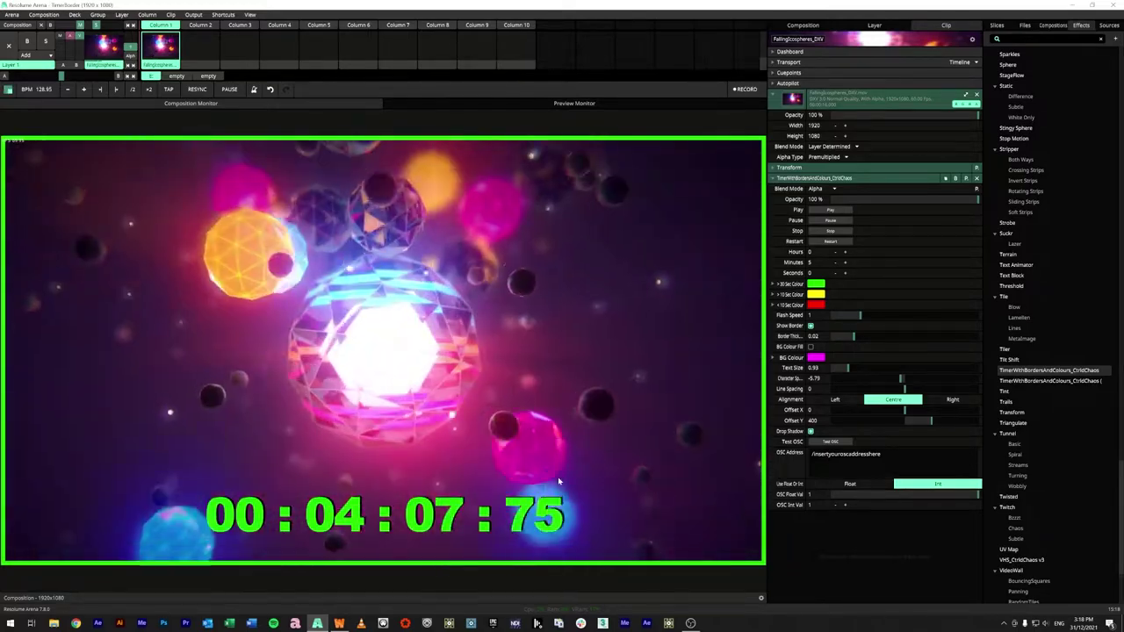
{"action": "double_click", "coordinate": [901, 379]}
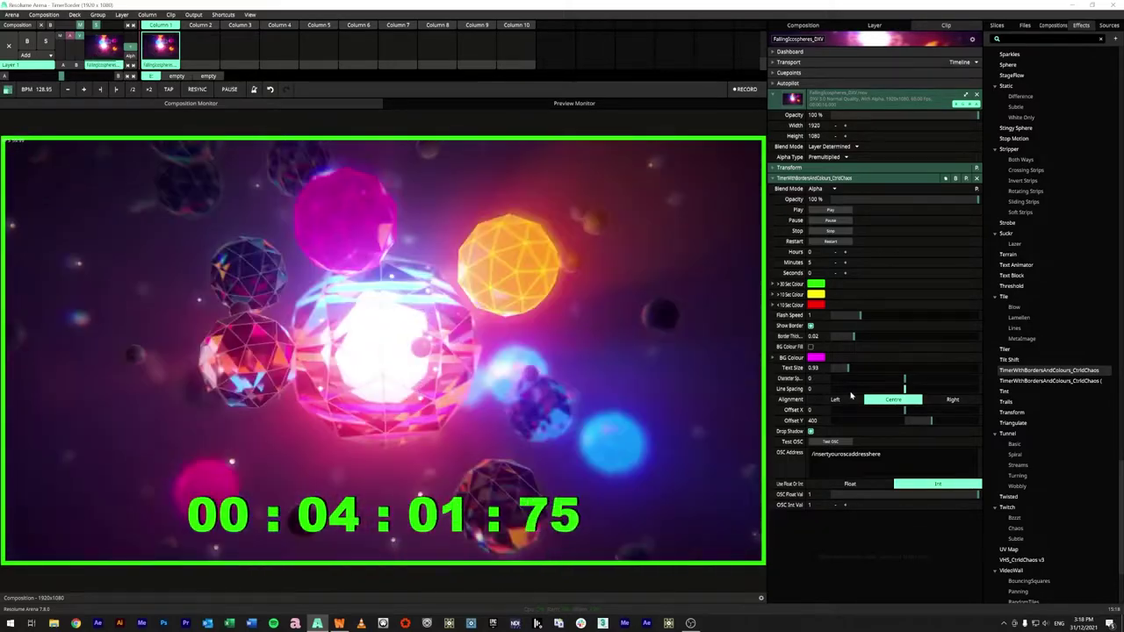
{"action": "left_click_drag", "start_coordinate": [905, 388], "coordinate": [962, 404]}
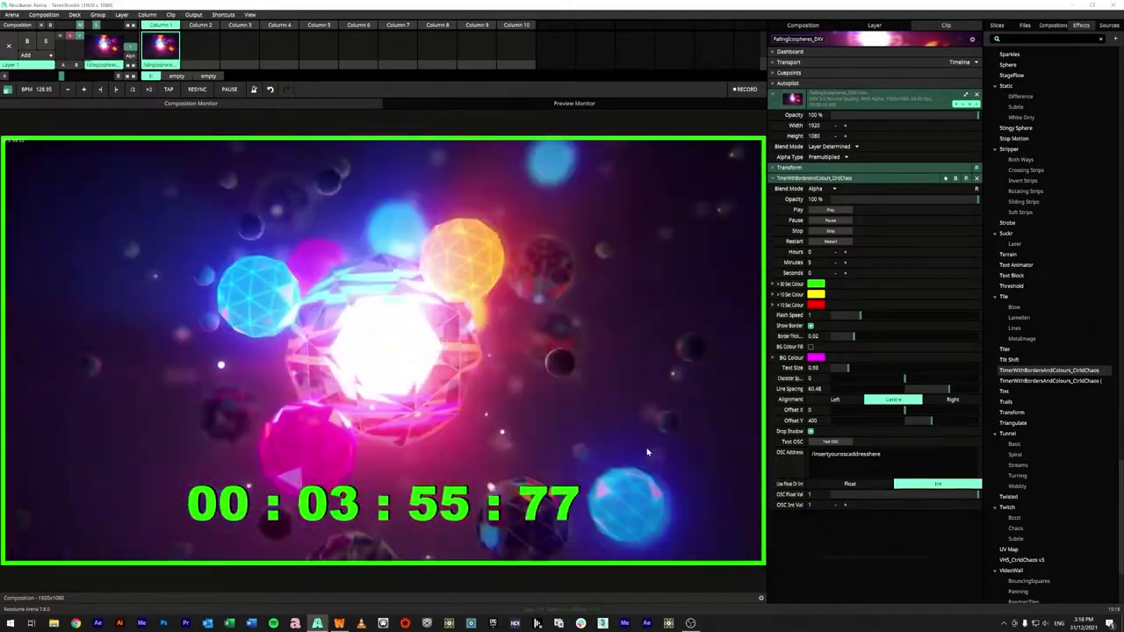
{"action": "double_click", "coordinate": [954, 389]}
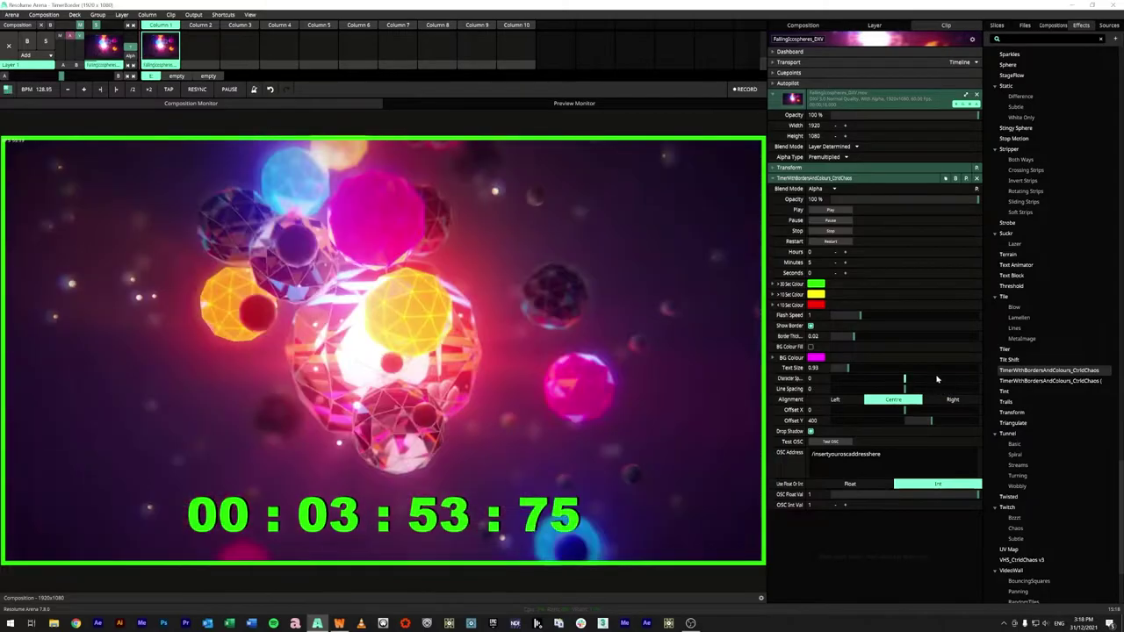
Step: Hide the timer's border and try the Left and Centre text alignments, ending on Right
{"action": "left_click", "coordinate": [810, 326]}
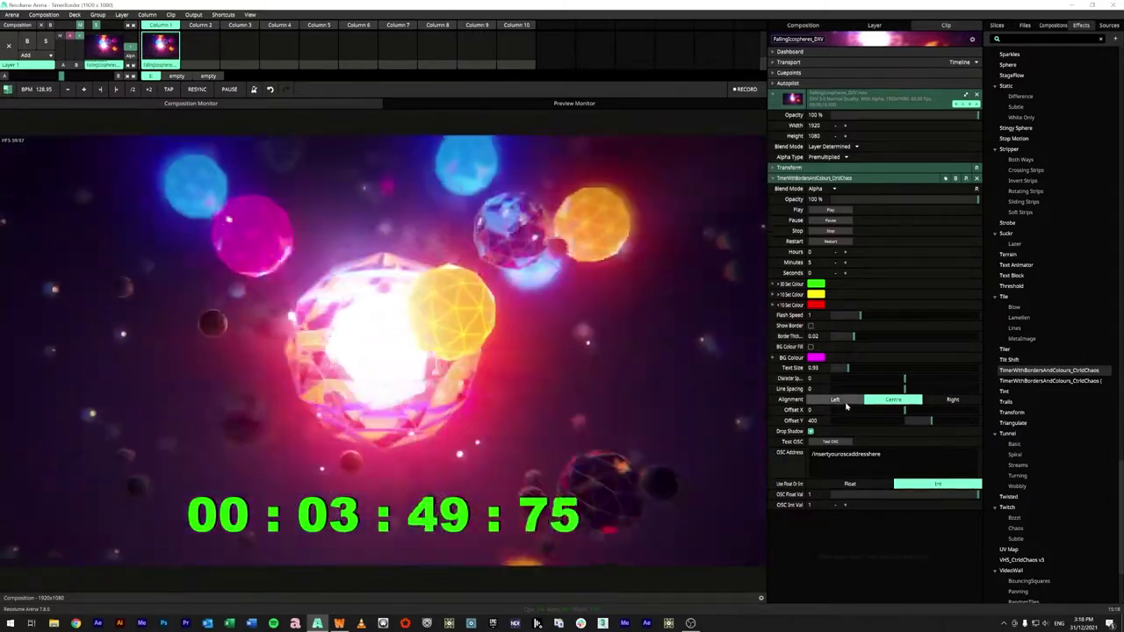
{"action": "left_click", "coordinate": [844, 401]}
{"action": "left_click", "coordinate": [889, 400]}
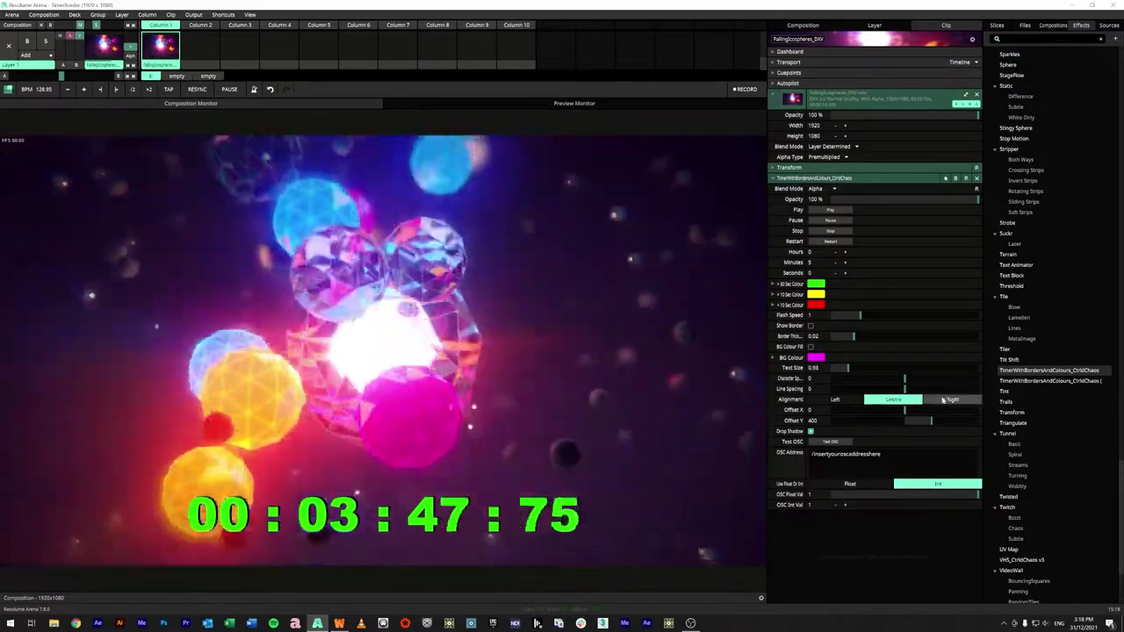
{"action": "left_click", "coordinate": [944, 401]}
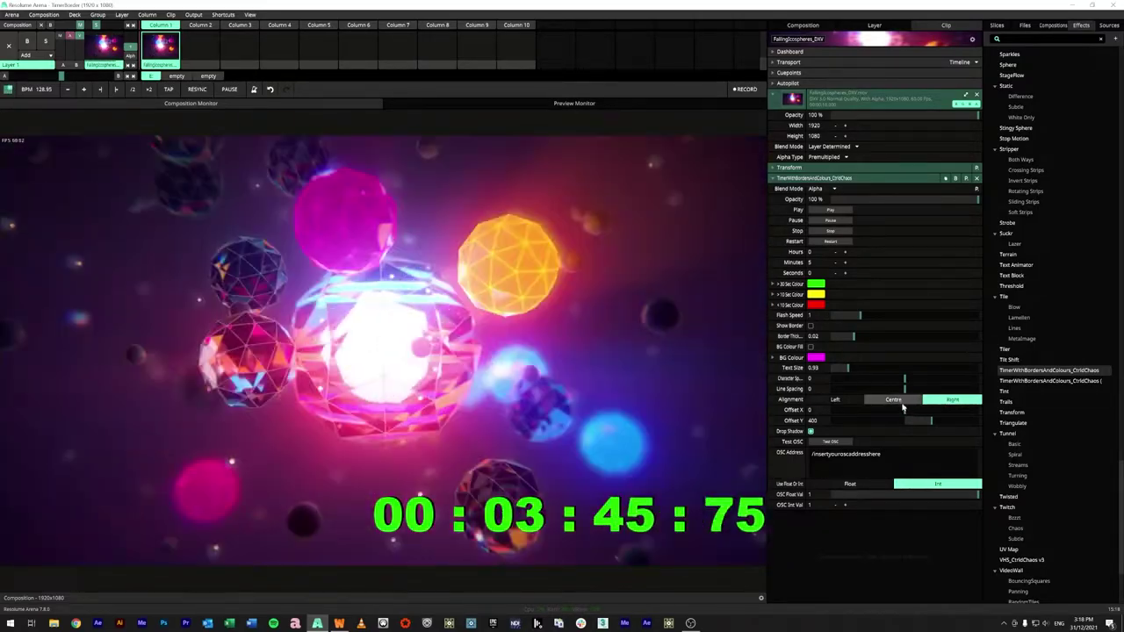
Step: Centre the timer text, and try other offsets before resetting Offset X to 0 and Offset Y to 400
{"action": "left_click", "coordinate": [898, 401]}
{"action": "mouse_move", "coordinate": [908, 414]}
{"action": "left_mouse_down"}
{"action": "mouse_move", "coordinate": [899, 411]}
{"action": "mouse_move", "coordinate": [929, 403]}
{"action": "mouse_move", "coordinate": [887, 421]}
{"action": "mouse_move", "coordinate": [914, 424]}
{"action": "left_mouse_up"}
{"action": "double_click", "coordinate": [914, 422]}
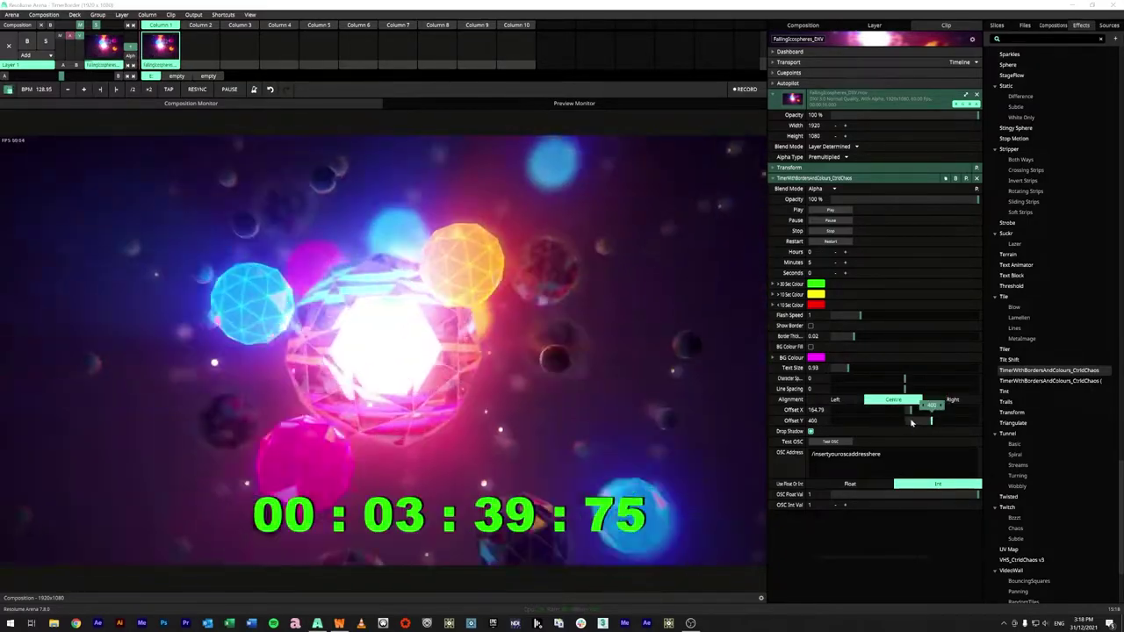
{"action": "double_click", "coordinate": [922, 410]}
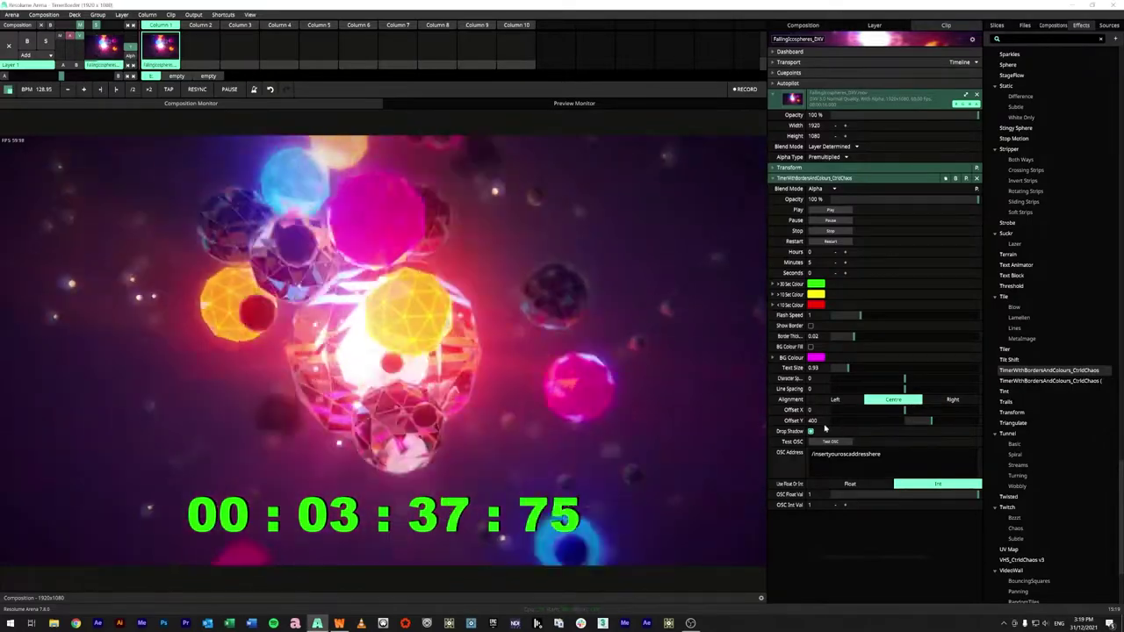
Step: Show the timer's border and set the text size to 1.5, trying a smaller size of 0.48 in between
{"action": "left_click_drag", "start_coordinate": [848, 369], "coordinate": [858, 368]}
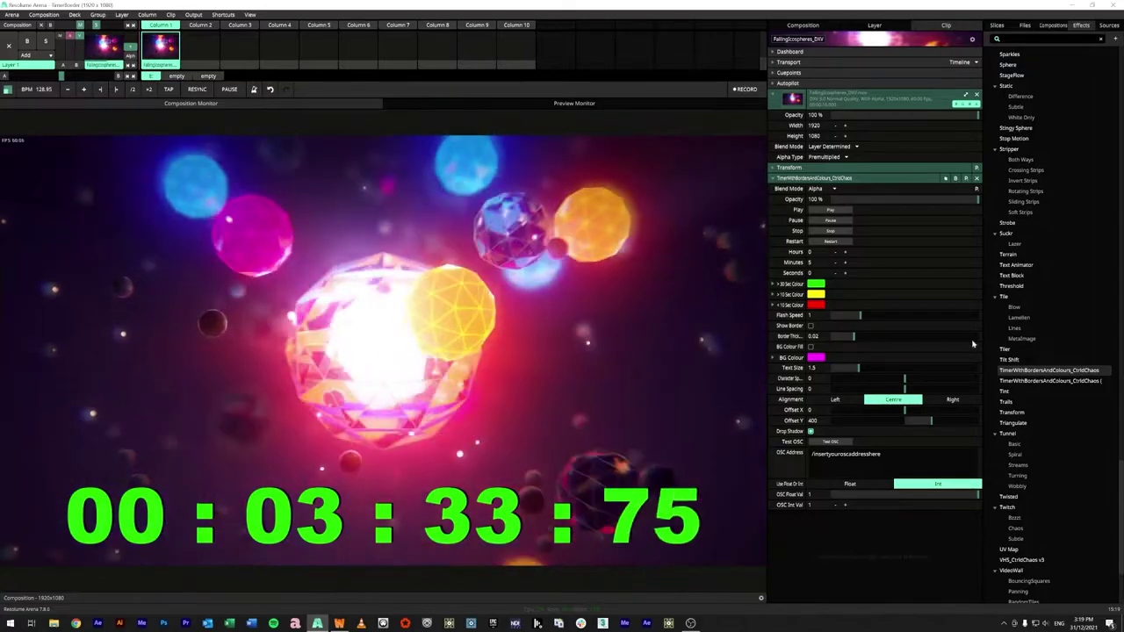
{"action": "left_click", "coordinate": [811, 326]}
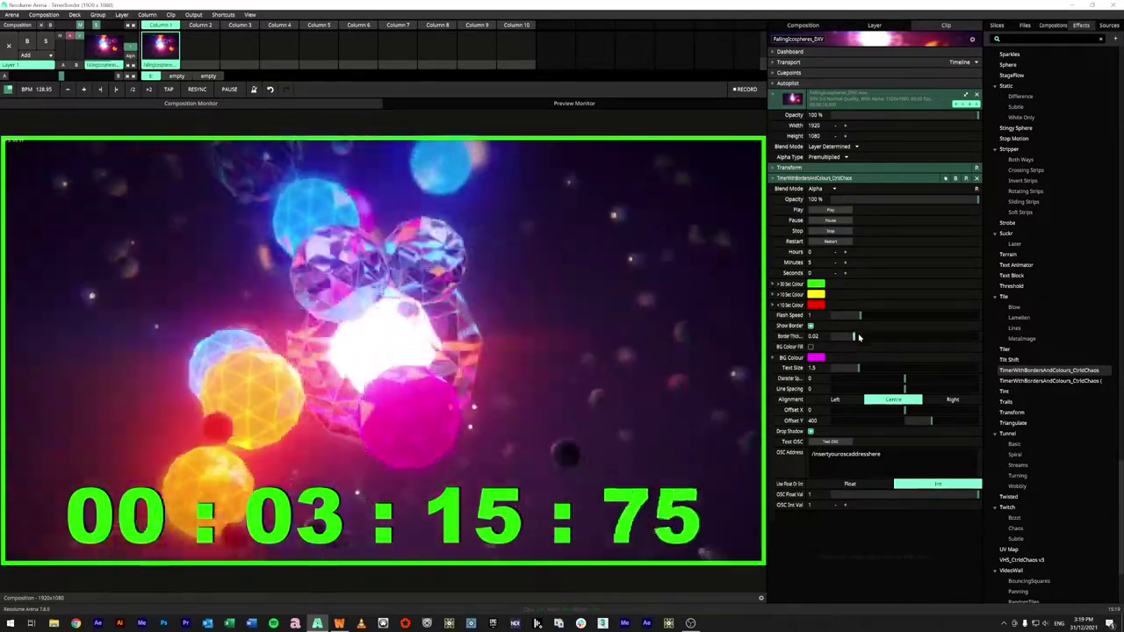
{"action": "left_click_drag", "start_coordinate": [858, 367], "coordinate": [840, 370]}
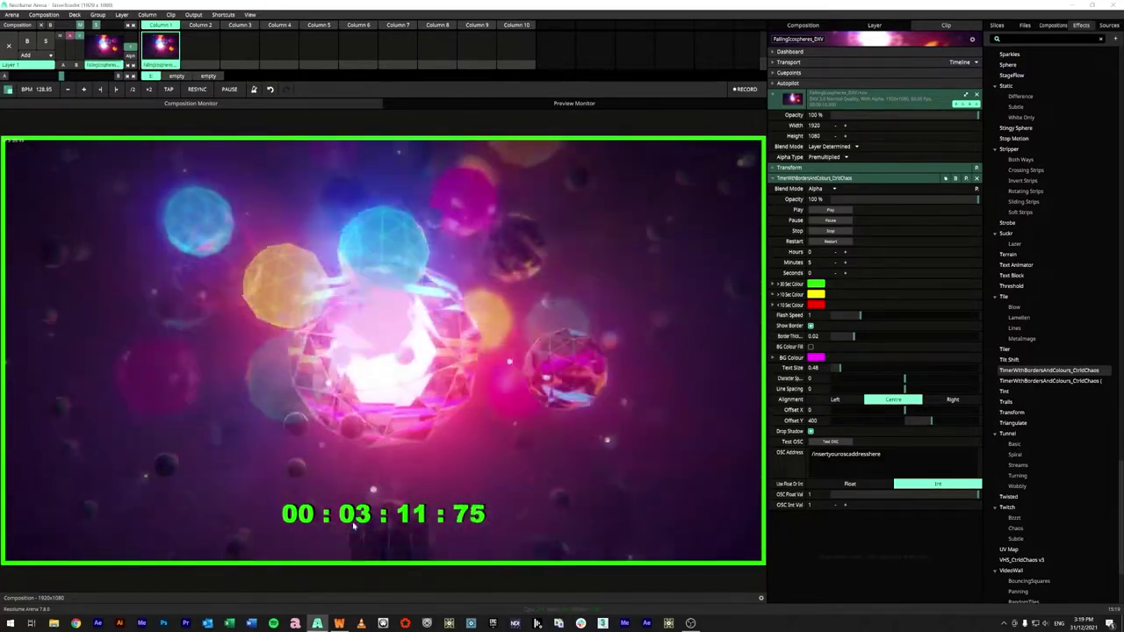
{"action": "double_click", "coordinate": [855, 368]}
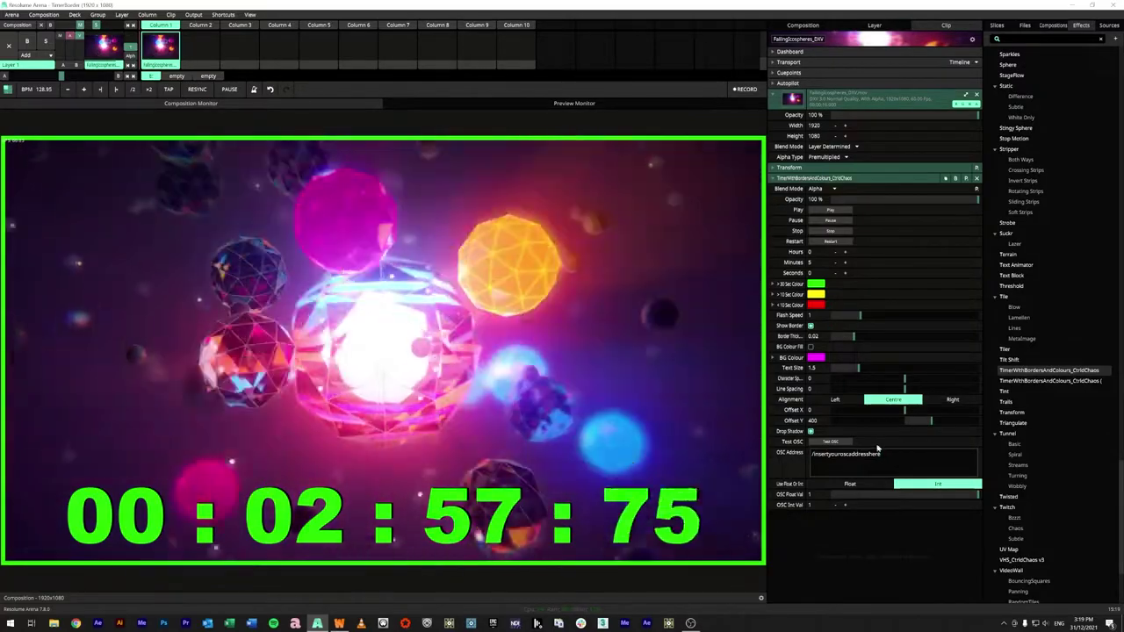
Step: Open the OSC address for editing, and try the Float OSC value type before returning to Int
{"action": "left_click", "coordinate": [834, 445]}
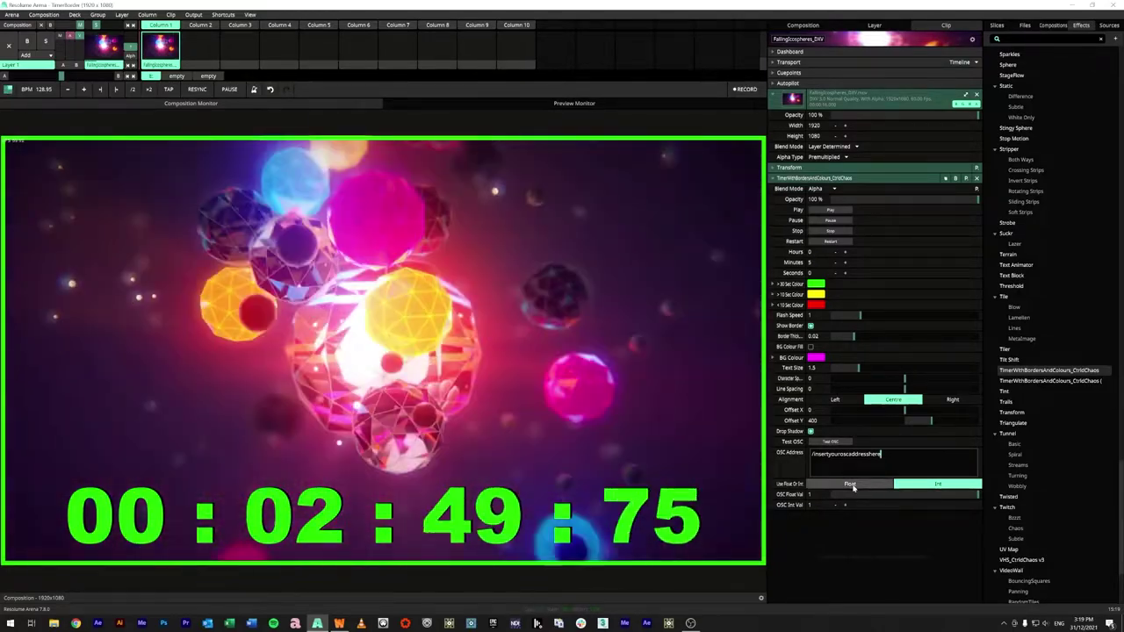
{"action": "left_click", "coordinate": [866, 489]}
{"action": "mouse_move", "coordinate": [974, 495]}
{"action": "left_mouse_down"}
{"action": "mouse_move", "coordinate": [865, 501]}
{"action": "mouse_move", "coordinate": [979, 495]}
{"action": "left_mouse_up"}
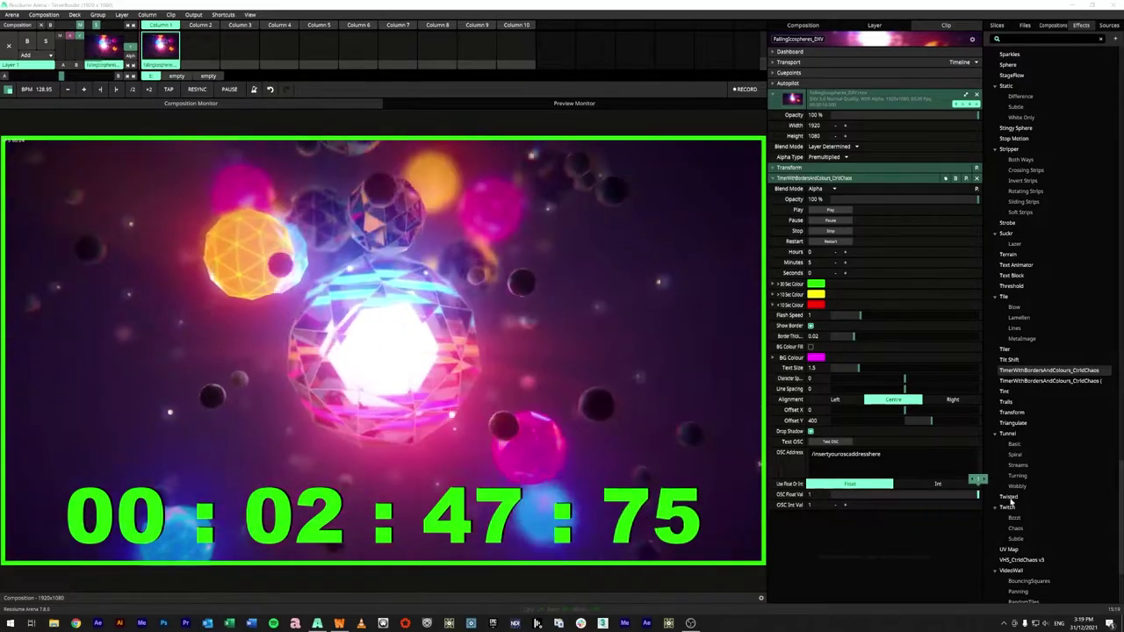
{"action": "left_click", "coordinate": [939, 484]}
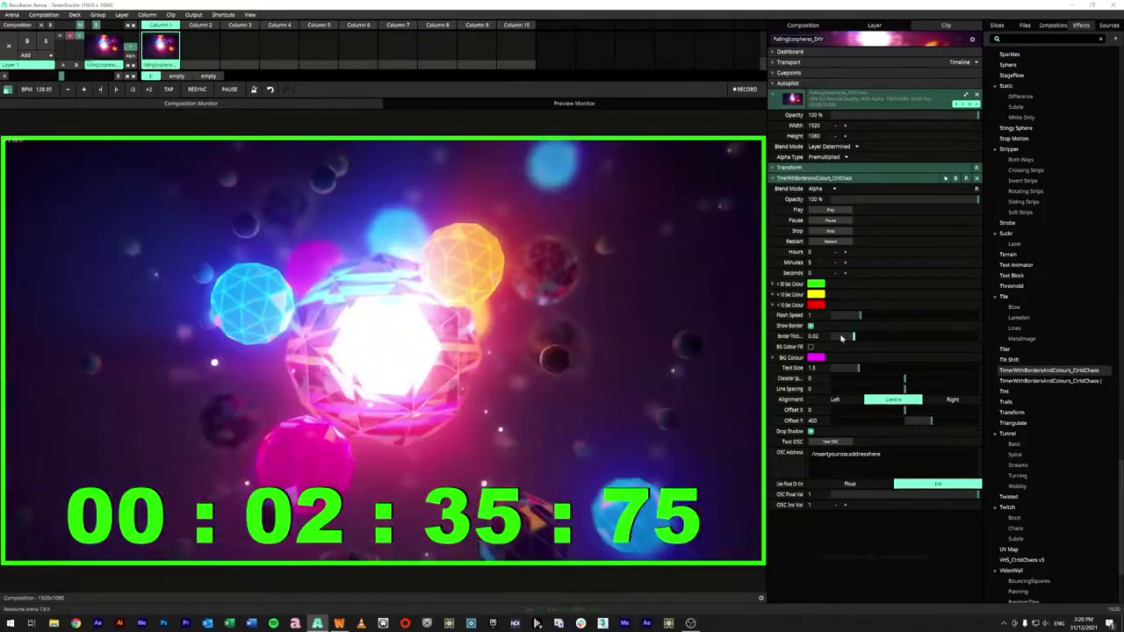
Step: Remove the TimerWithBordersAndColours effect from the FallingIcospheres clip and switch to the timer patch in Resolume Wire
{"action": "left_click", "coordinate": [339, 623]}
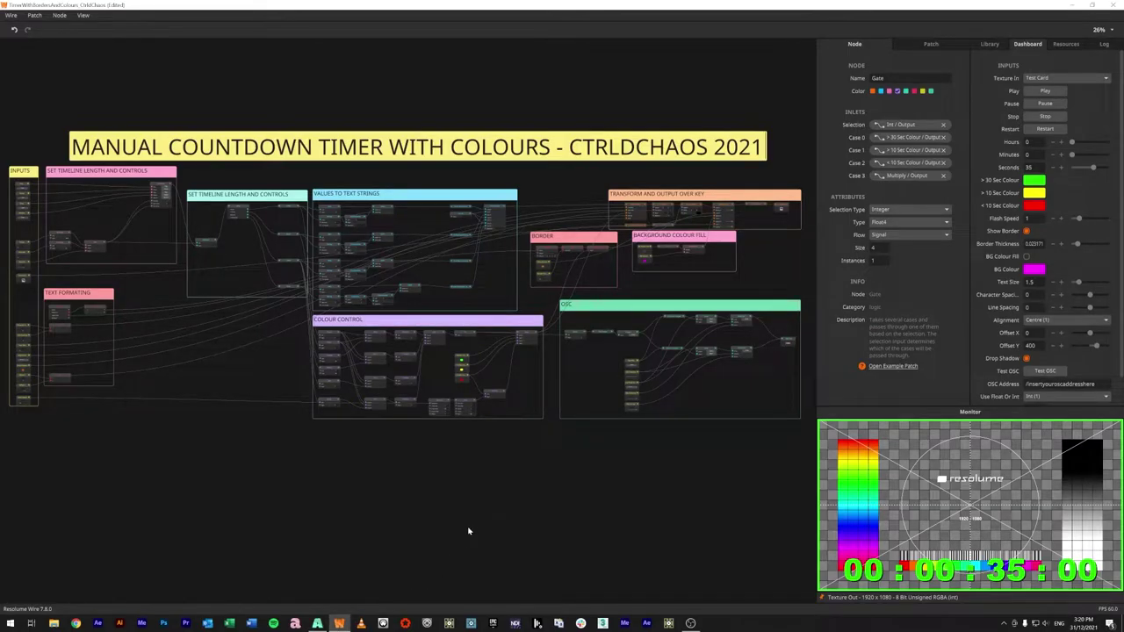
{"action": "left_click", "coordinate": [318, 623]}
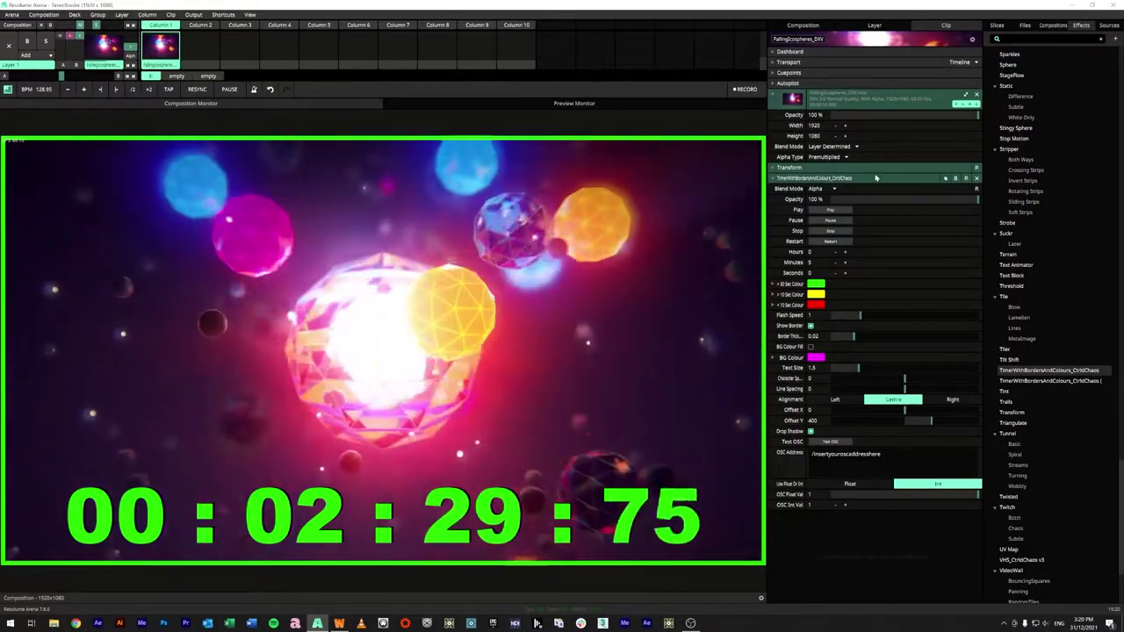
{"action": "left_click", "coordinate": [977, 178]}
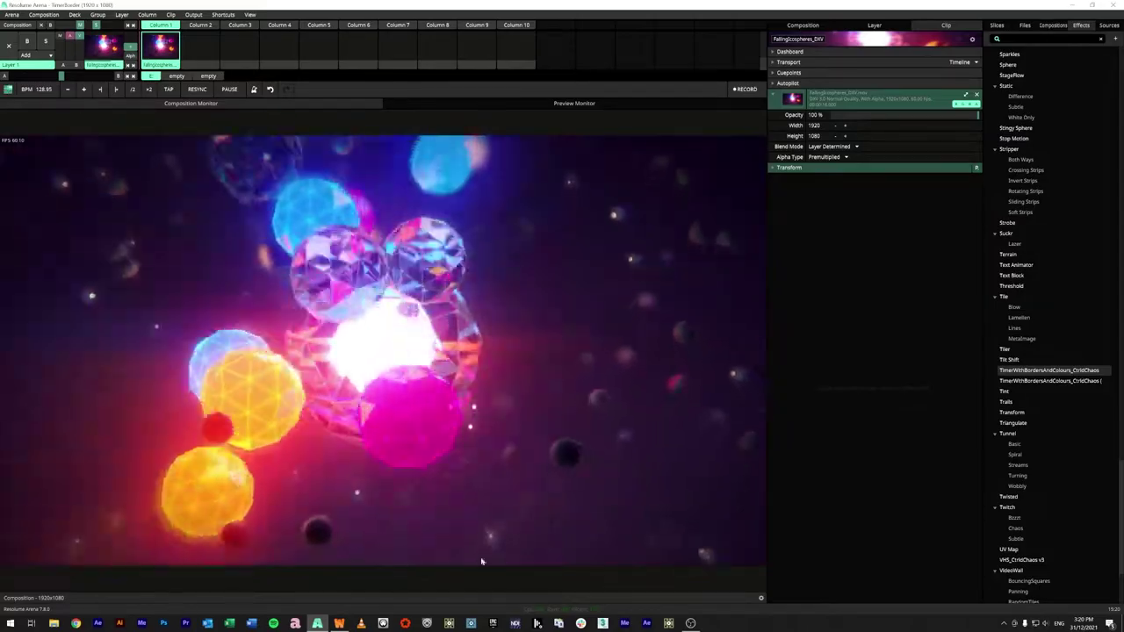
{"action": "left_click", "coordinate": [340, 624]}
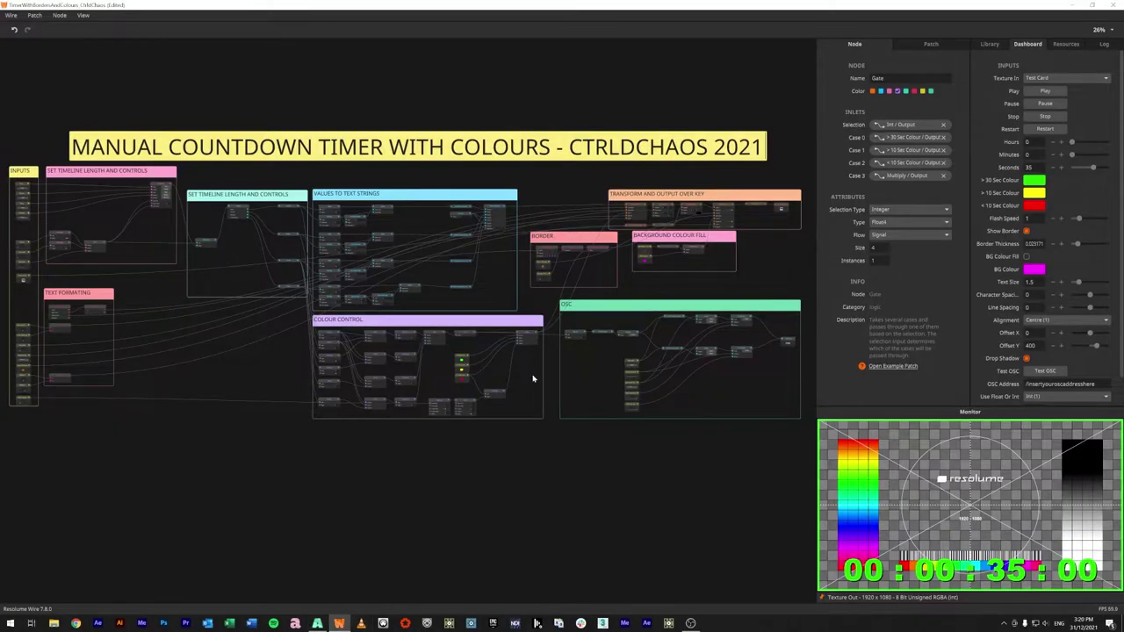
Step: Play the patch's countdown with Arena - Composition as its input texture, and set the minutes to 4
{"action": "left_click", "coordinate": [1045, 90]}
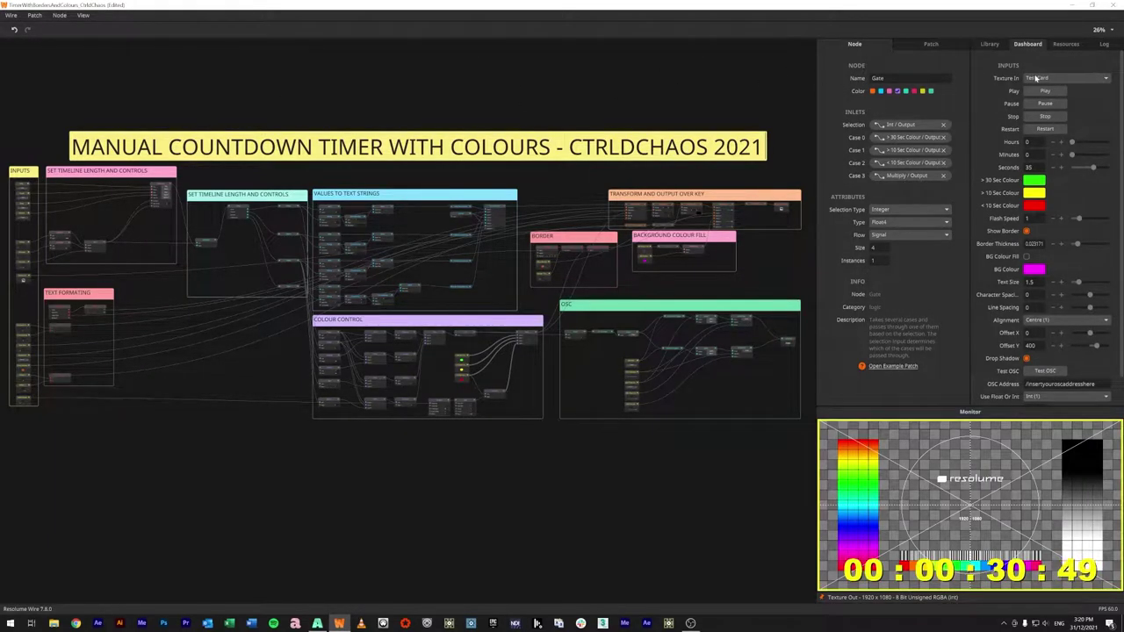
{"action": "left_click", "coordinate": [1036, 78]}
{"action": "left_click", "coordinate": [1046, 91]}
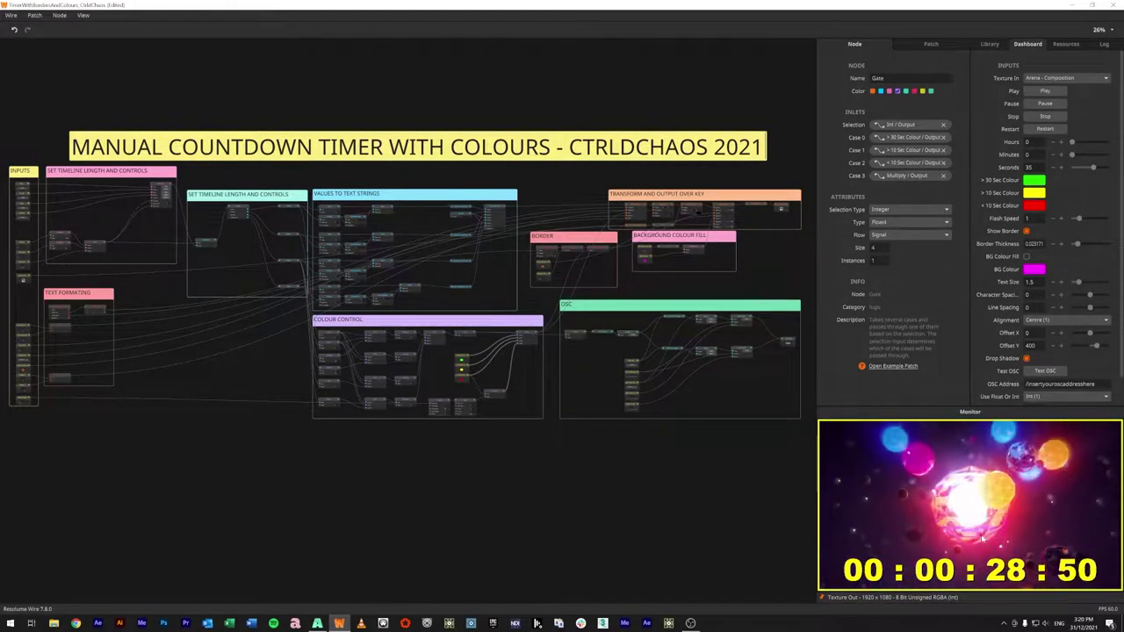
{"action": "left_click_drag", "start_coordinate": [1075, 156], "coordinate": [1081, 156]}
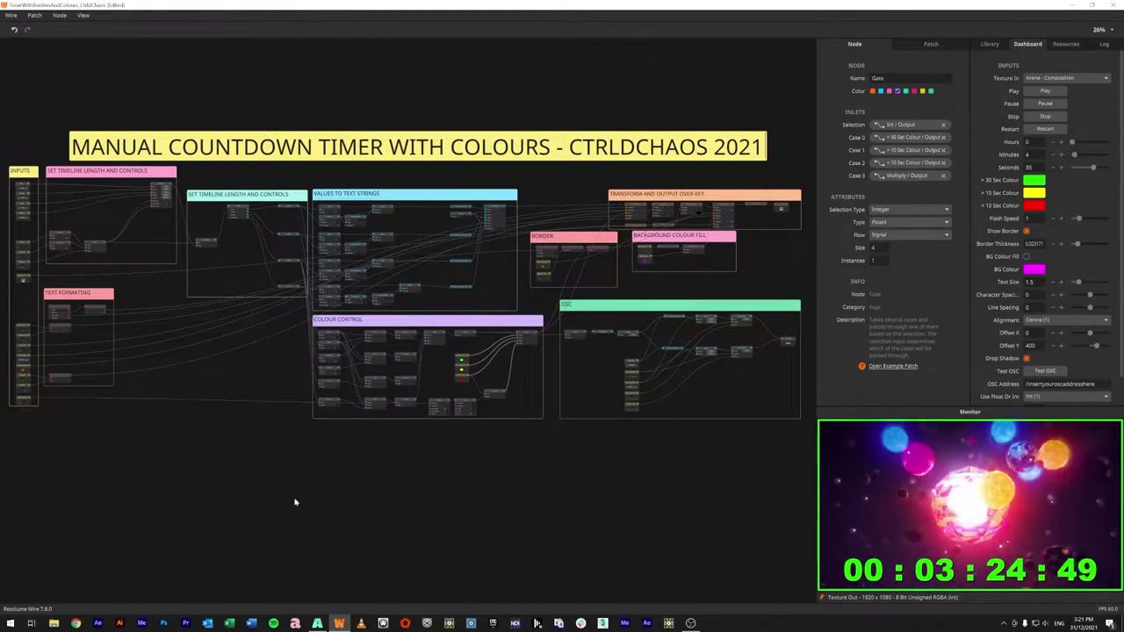
Step: Examine the patch's Inputs and timeline control nodes, and stop the countdown
{"action": "left_click_drag", "start_coordinate": [226, 506], "coordinate": [434, 527]}
{"action": "scroll", "coordinate": [269, 249], "scroll_direction": "up", "scroll_amount": 5}
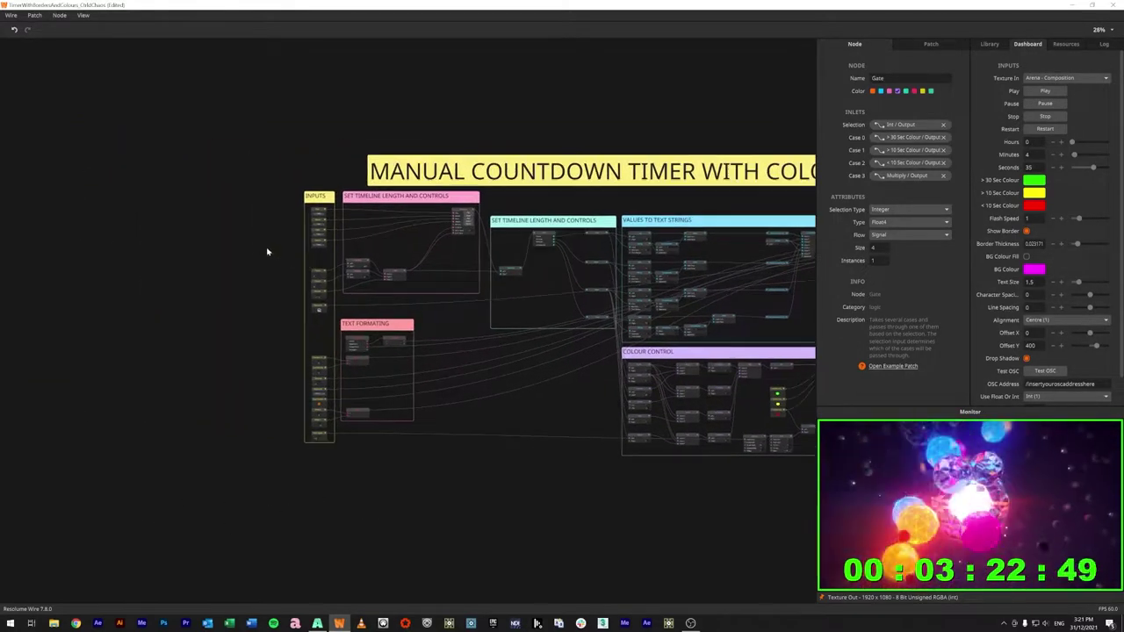
{"action": "scroll", "coordinate": [259, 242], "scroll_direction": "up", "scroll_amount": 4}
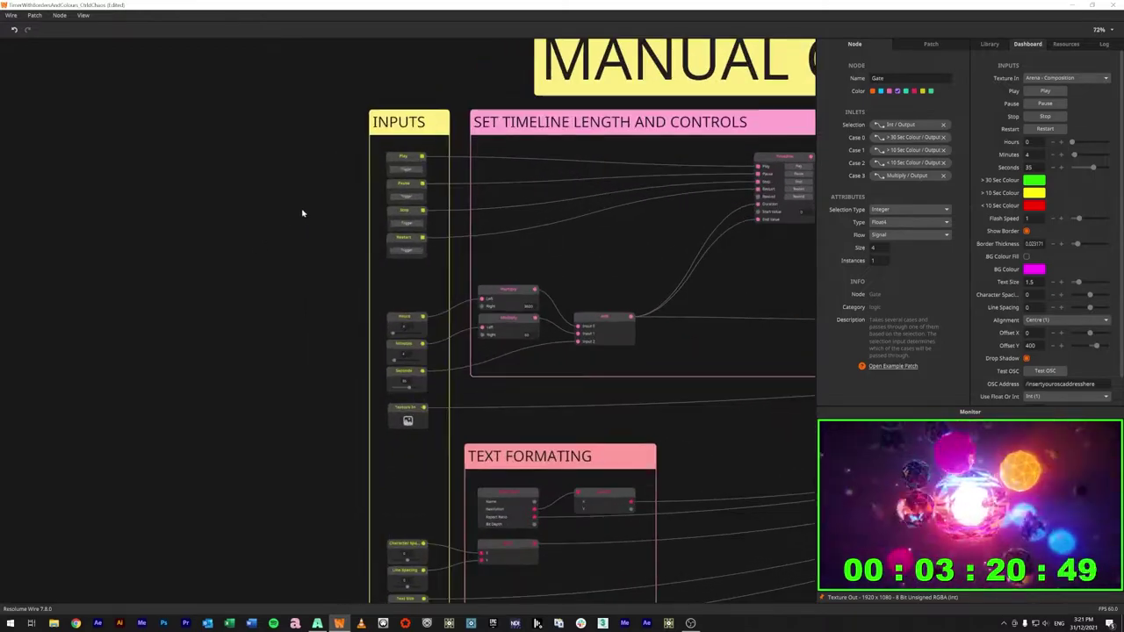
{"action": "left_click_drag", "start_coordinate": [302, 210], "coordinate": [75, 237]}
{"action": "scroll", "coordinate": [105, 241], "scroll_direction": "up", "scroll_amount": 1}
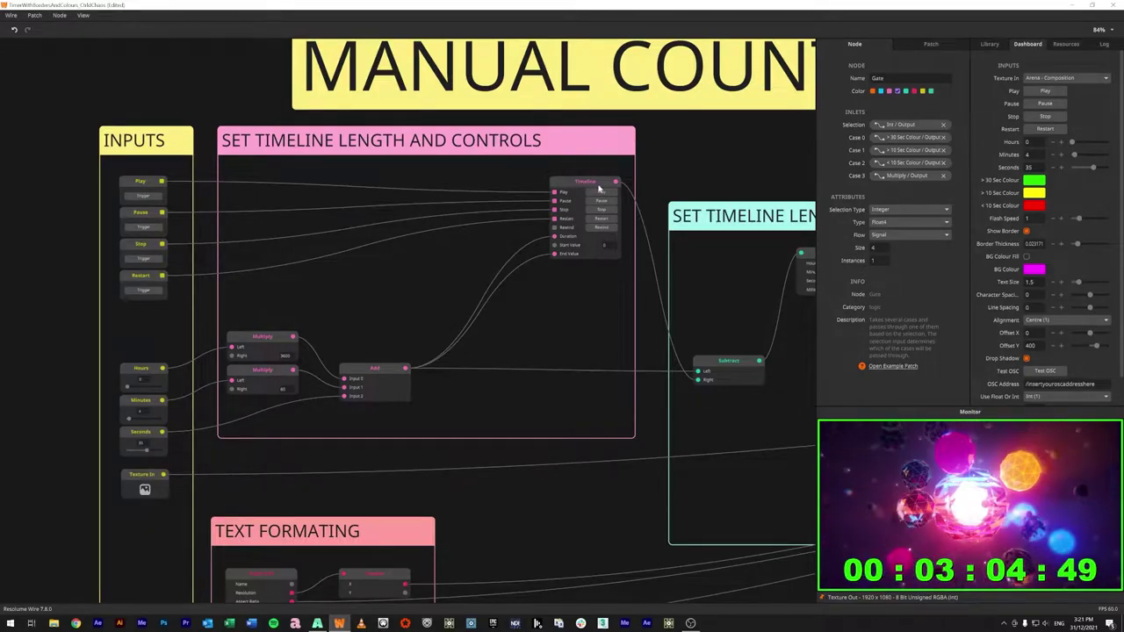
{"action": "left_click", "coordinate": [1045, 116]}
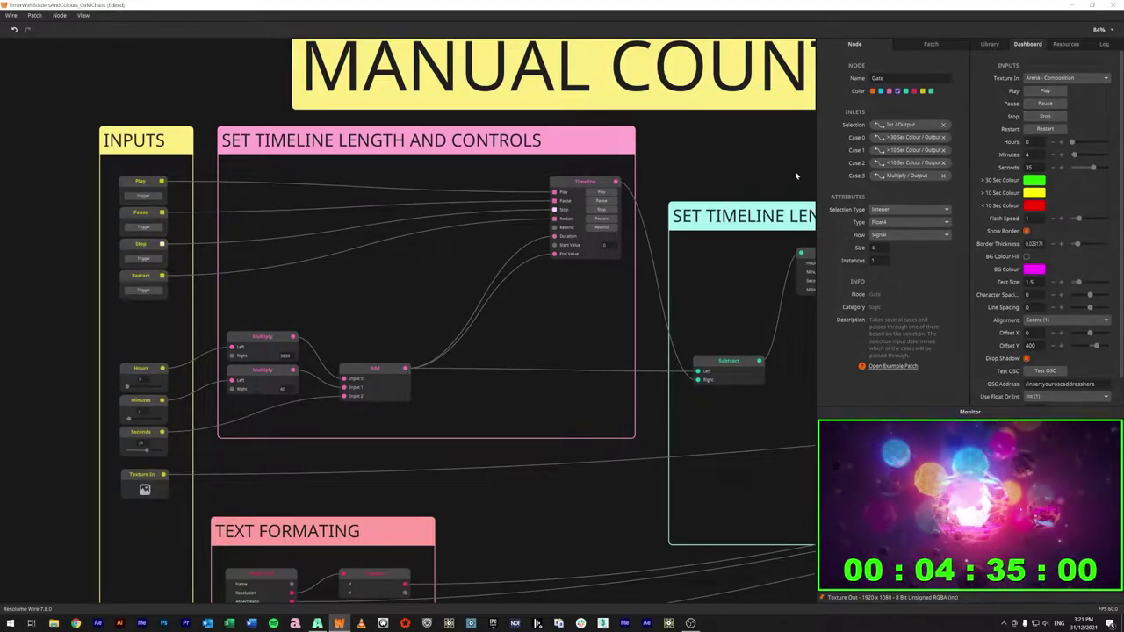
Step: Select the Add node and examine its connections to the Timeline's duration and end value and to the Subtract node
{"action": "mouse_move", "coordinate": [555, 239]}
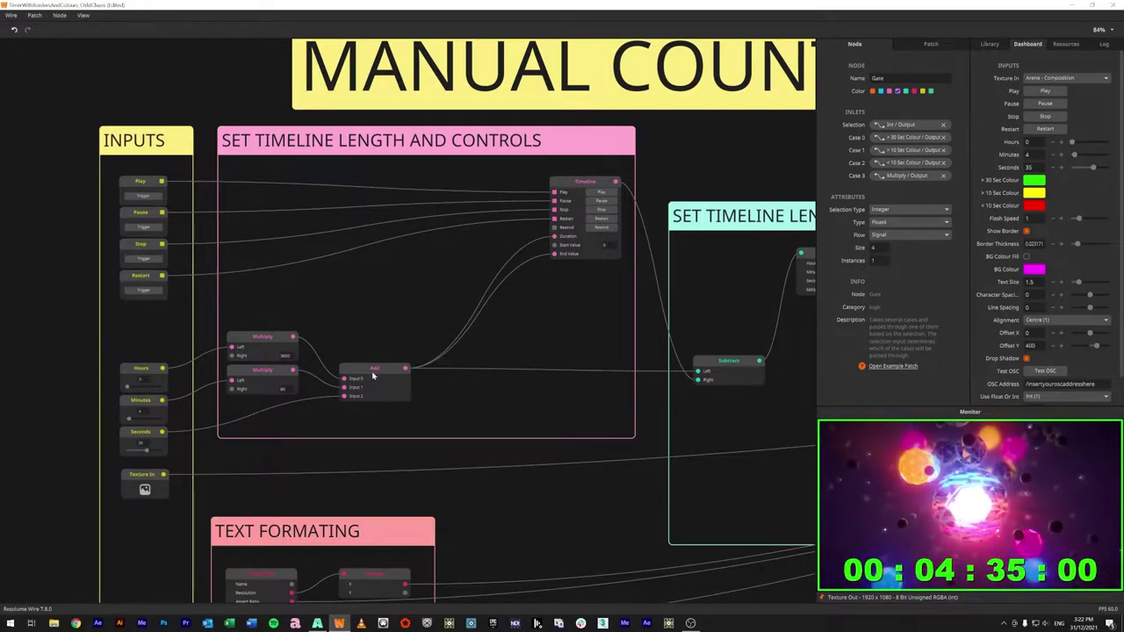
{"action": "left_click", "coordinate": [372, 376]}
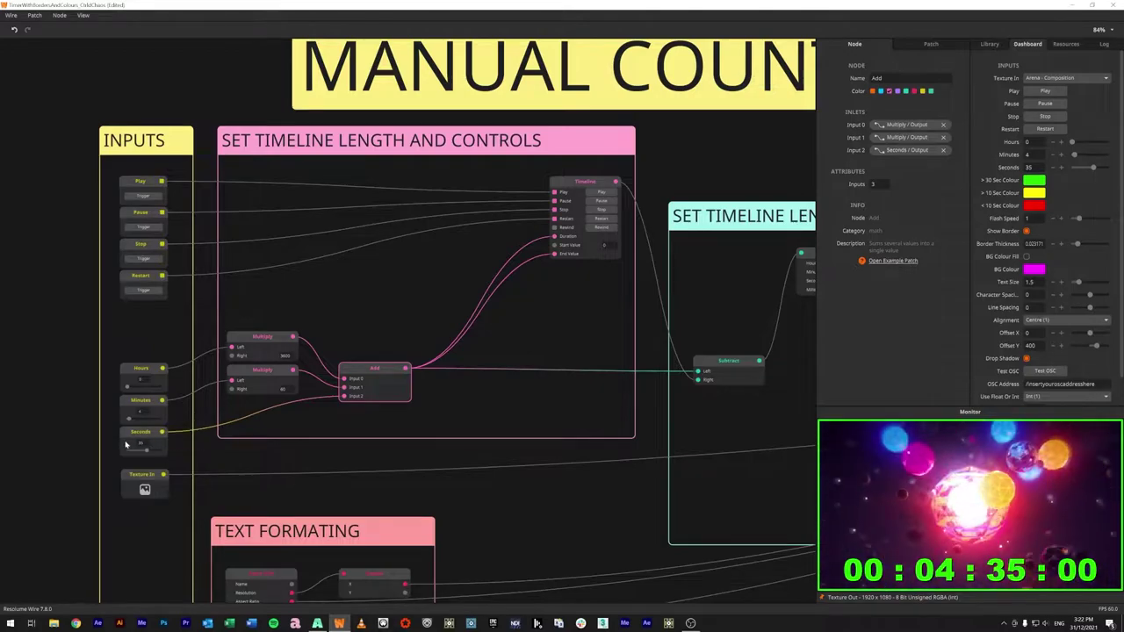
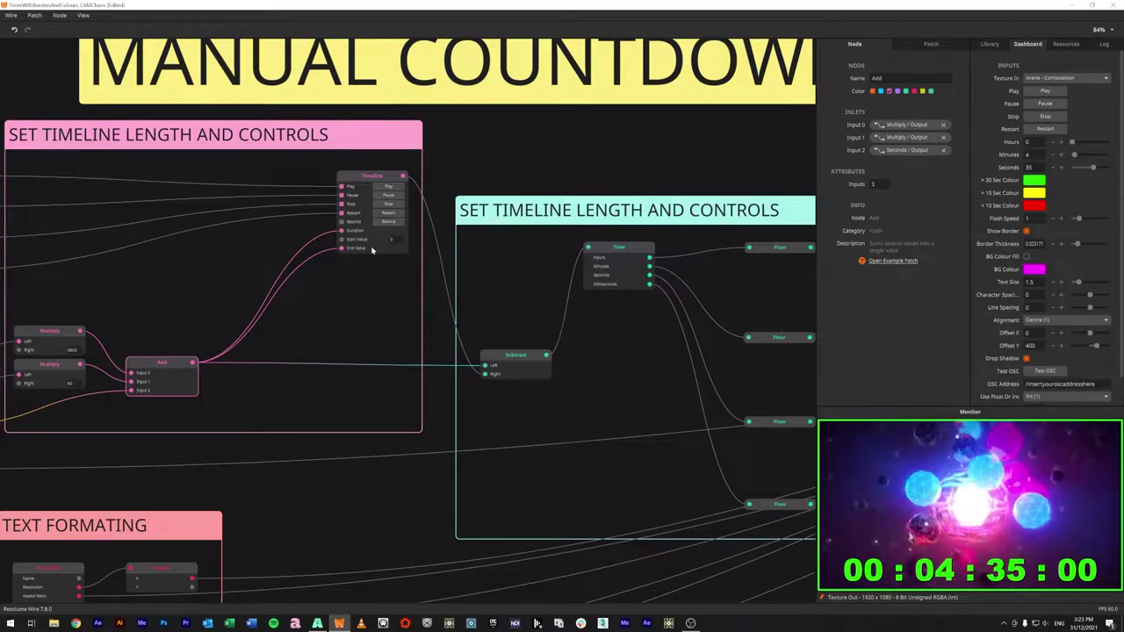
{"action": "mouse_move", "coordinate": [342, 232]}
{"action": "left_click_drag", "start_coordinate": [532, 316], "coordinate": [475, 299]}
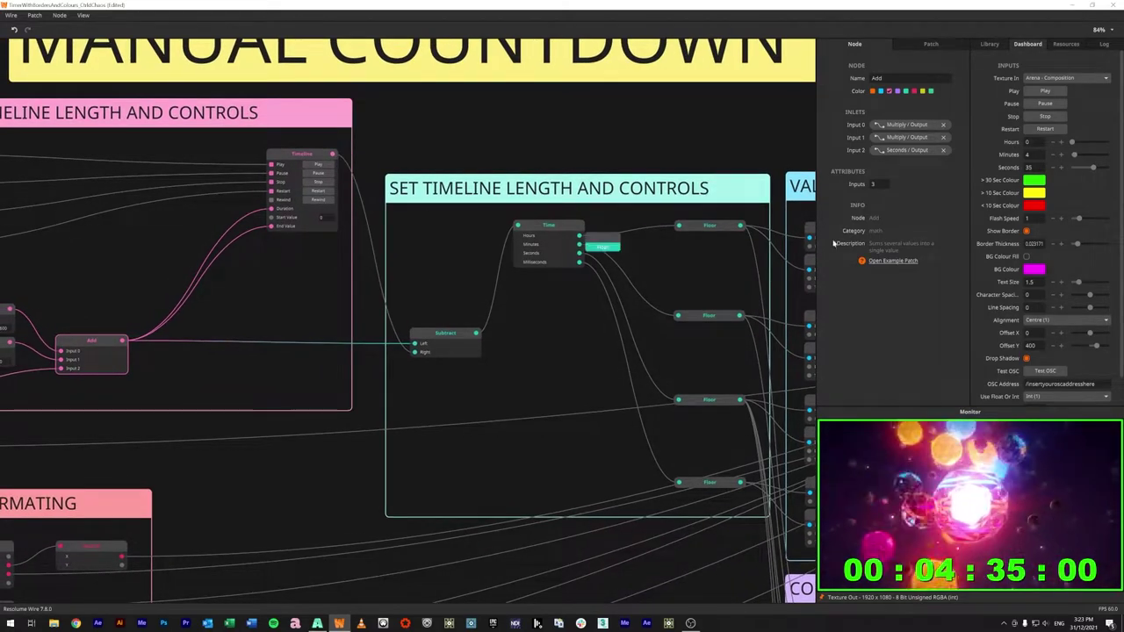
Step: Play the countdown and inspect the live values at the Timeline output and the Subtract node's inputs and output
{"action": "left_click", "coordinate": [1059, 98]}
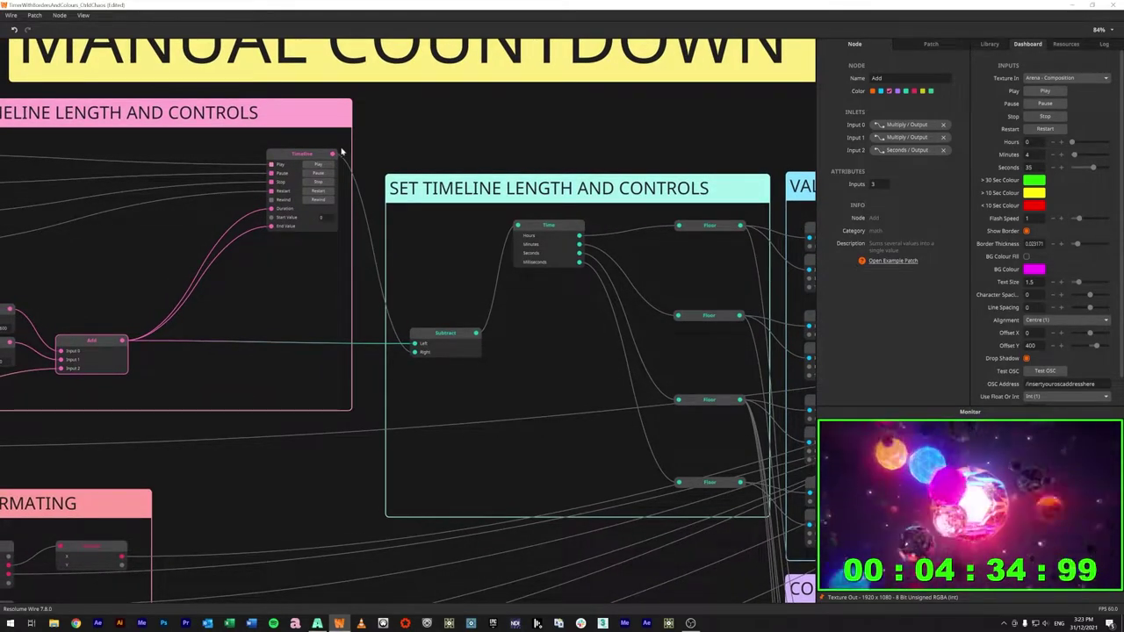
{"action": "mouse_move", "coordinate": [334, 156]}
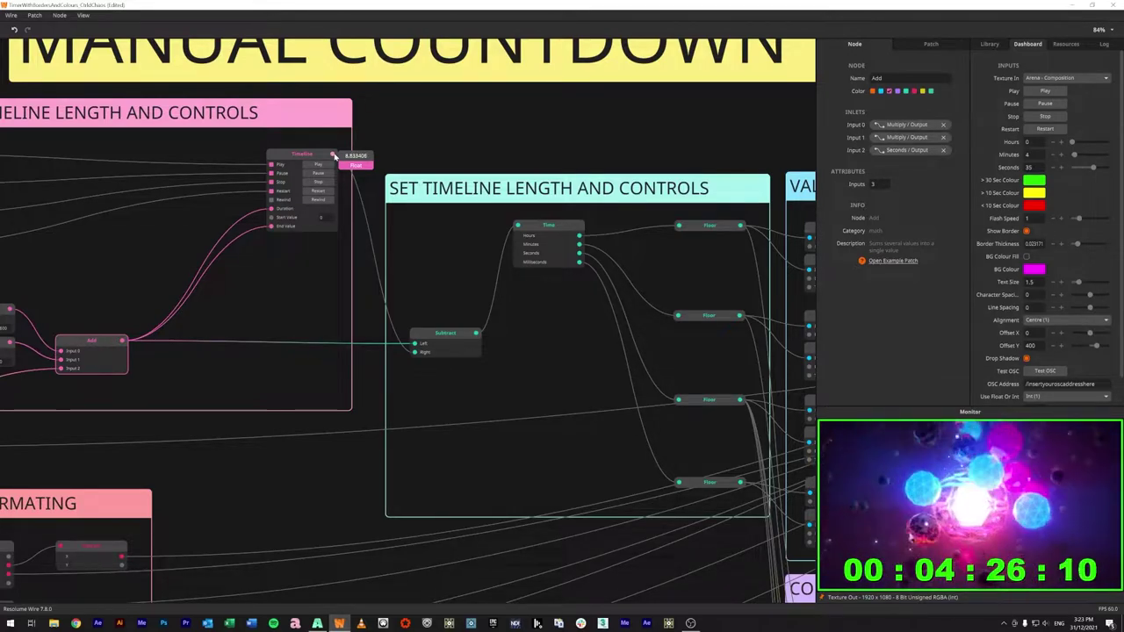
{"action": "mouse_move", "coordinate": [476, 335]}
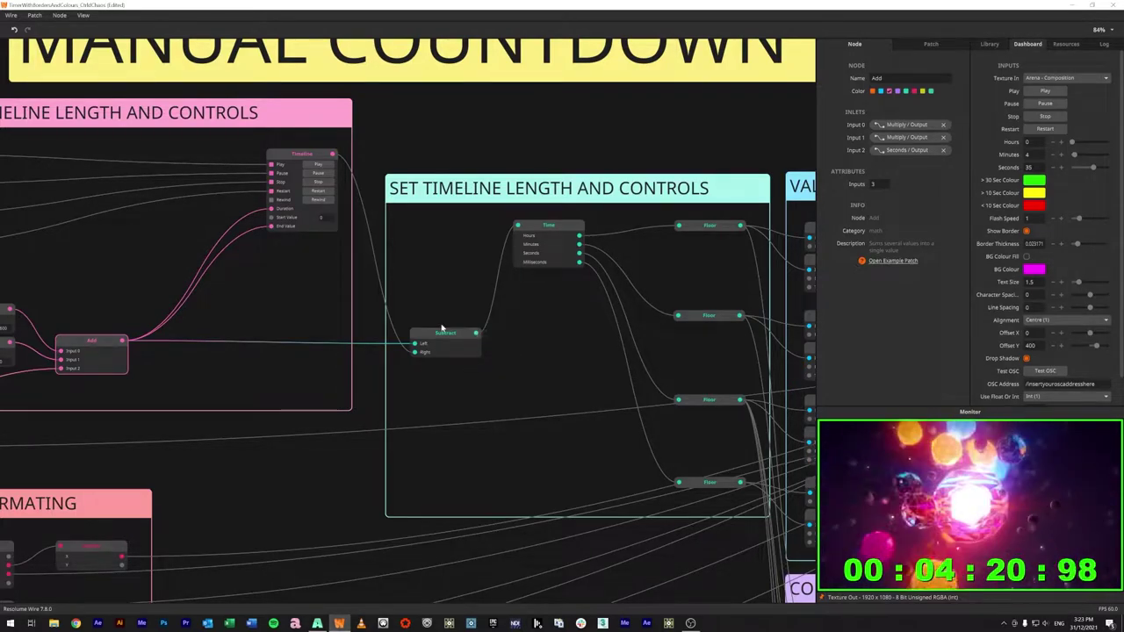
{"action": "left_click_drag", "start_coordinate": [281, 308], "coordinate": [401, 335]}
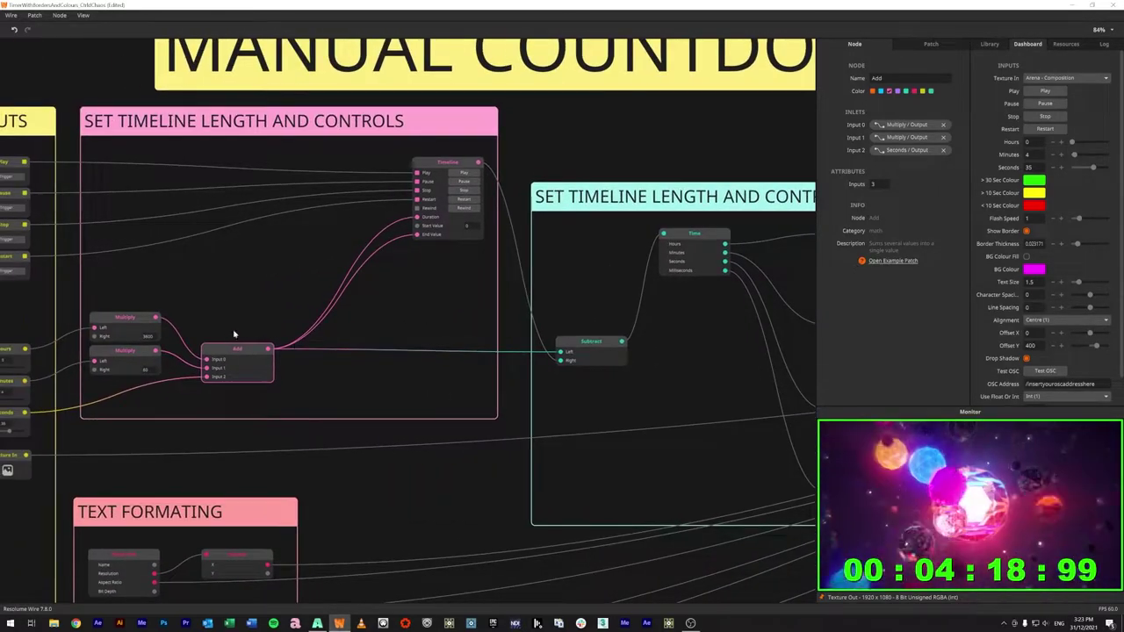
{"action": "mouse_move", "coordinate": [563, 354]}
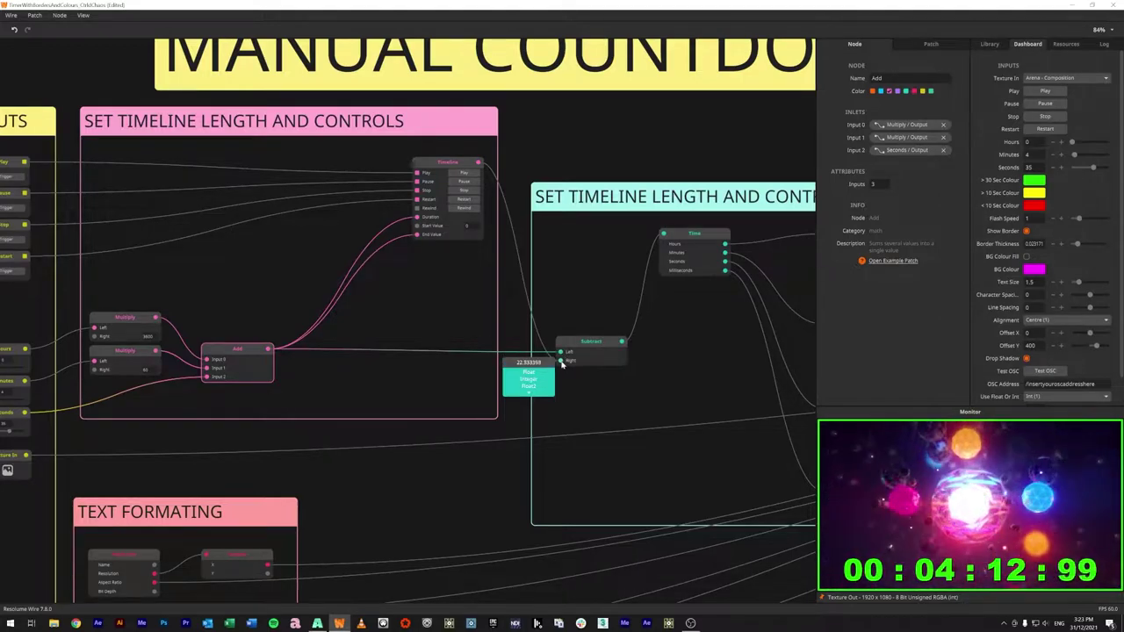
{"action": "mouse_move", "coordinate": [478, 166]}
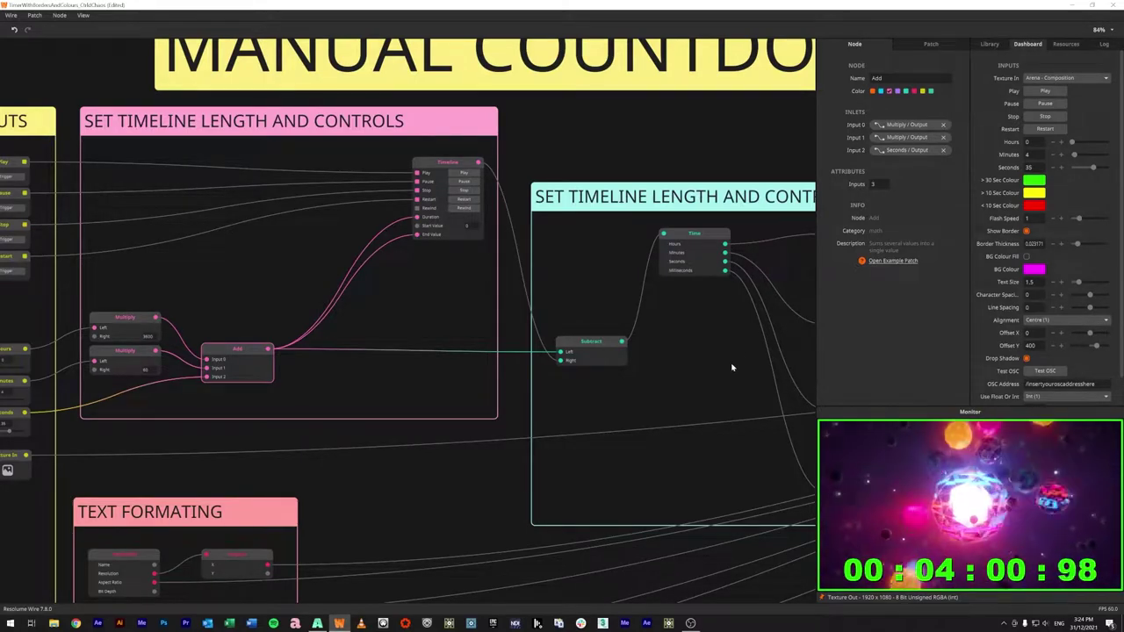
Step: Trace the Subtract output into the Time node, and inspect the Hours output feeding the first Floor node
{"action": "left_click_drag", "start_coordinate": [729, 365], "coordinate": [296, 313]}
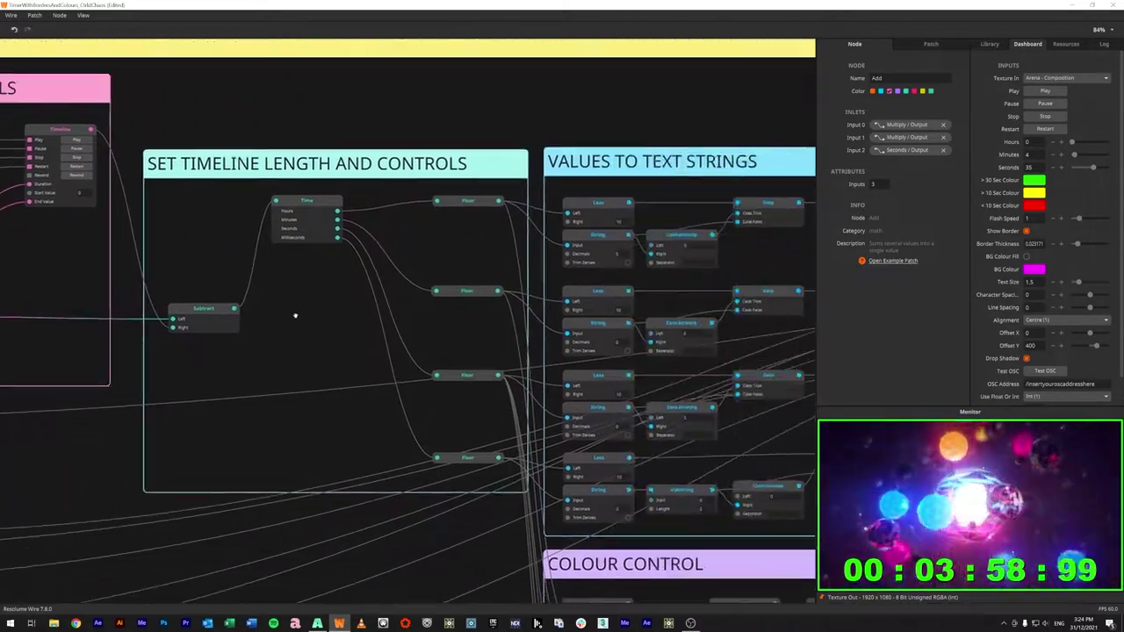
{"action": "mouse_move", "coordinate": [218, 306]}
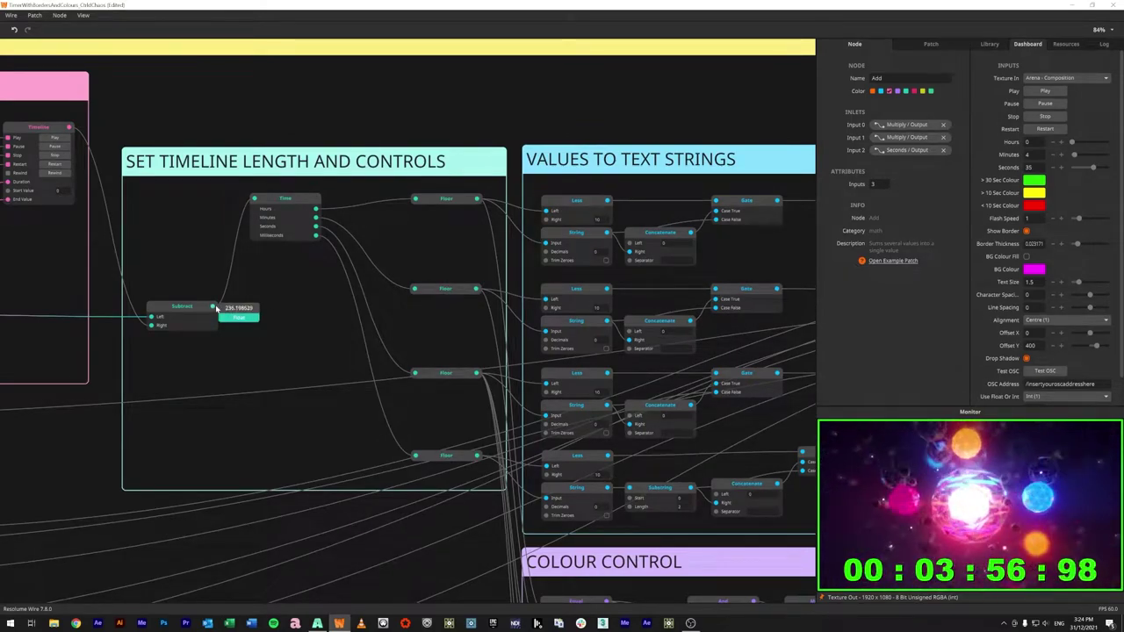
{"action": "mouse_move", "coordinate": [255, 196]}
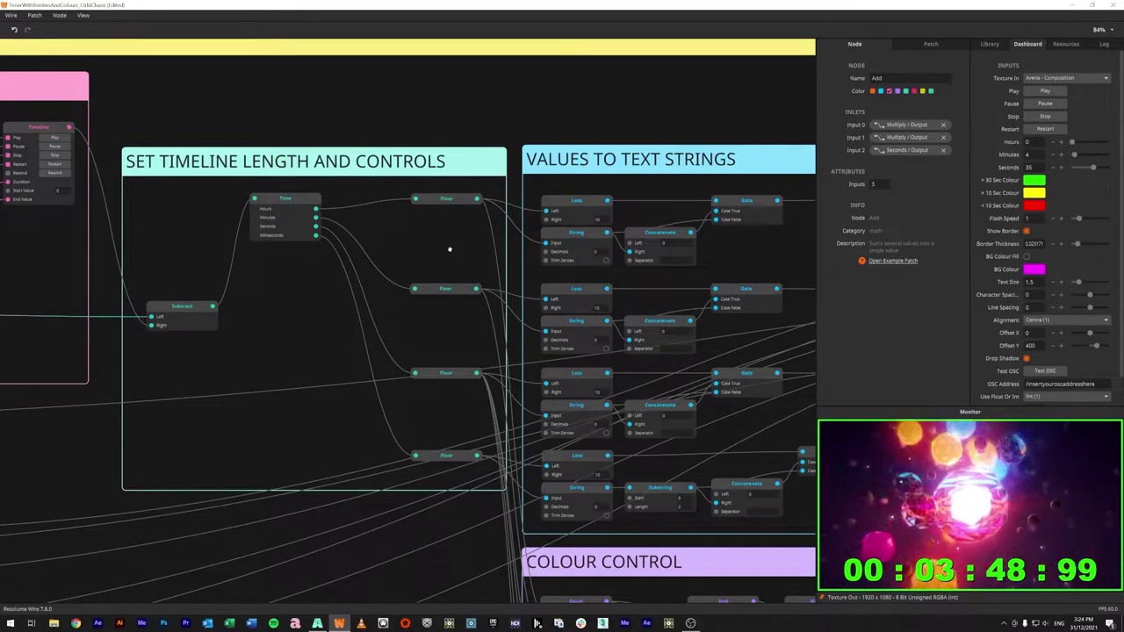
{"action": "left_click_drag", "start_coordinate": [449, 249], "coordinate": [327, 176]}
{"action": "left_click", "coordinate": [315, 127]}
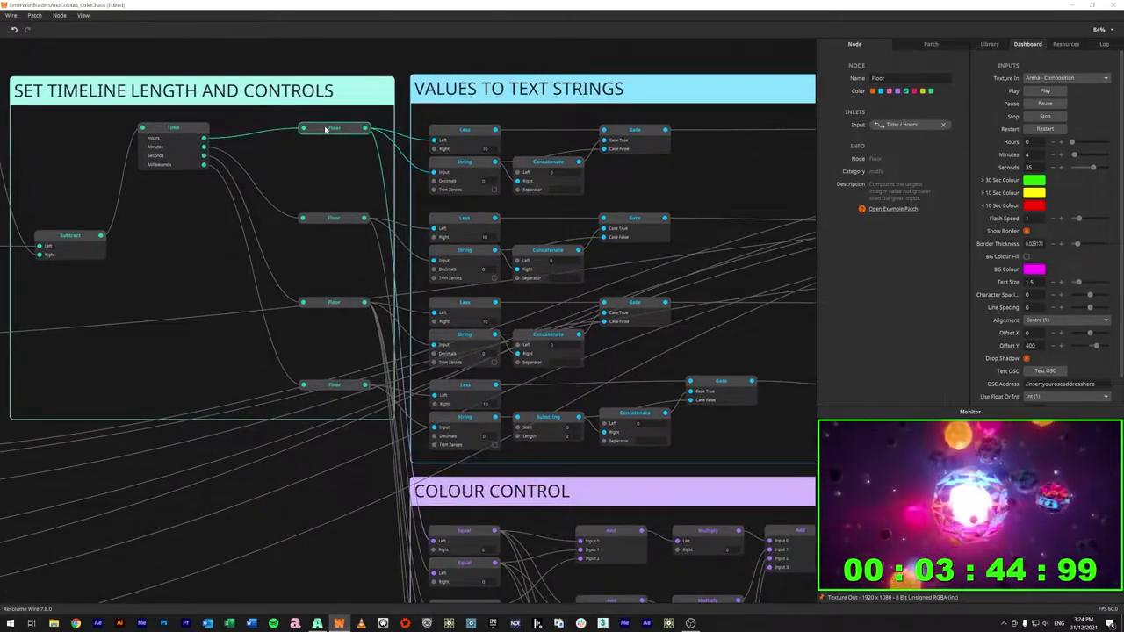
{"action": "mouse_move", "coordinate": [204, 141]}
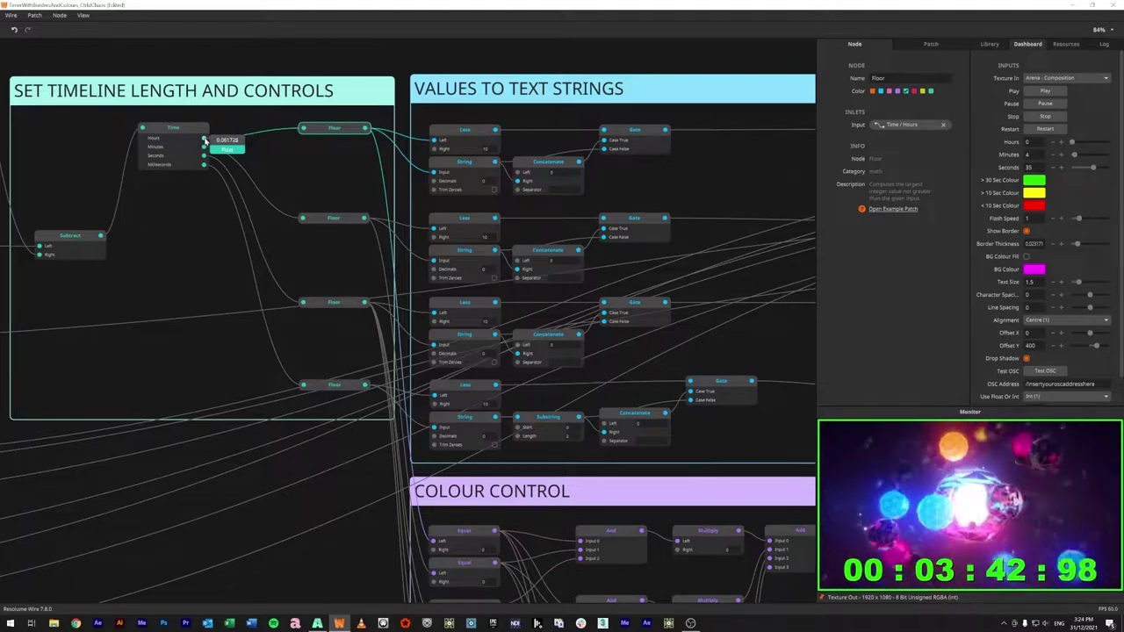
Step: Inspect the live outputs of the Floor nodes from hours to milliseconds and their links into the Values to Text Strings section
{"action": "mouse_move", "coordinate": [366, 129]}
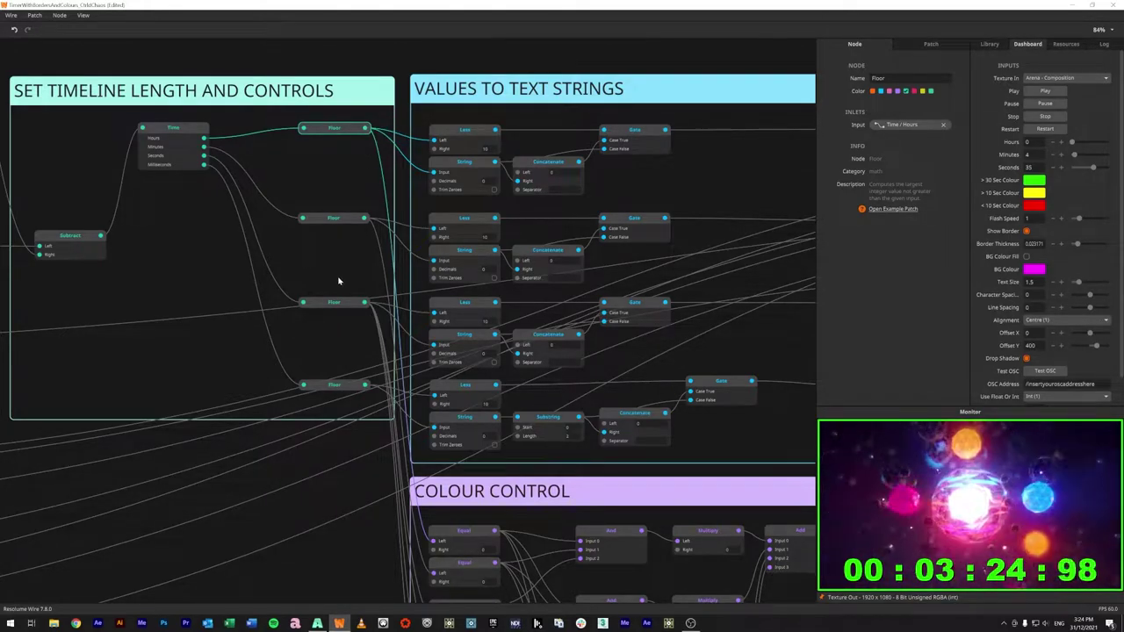
{"action": "left_click_drag", "start_coordinate": [338, 268], "coordinate": [188, 254]}
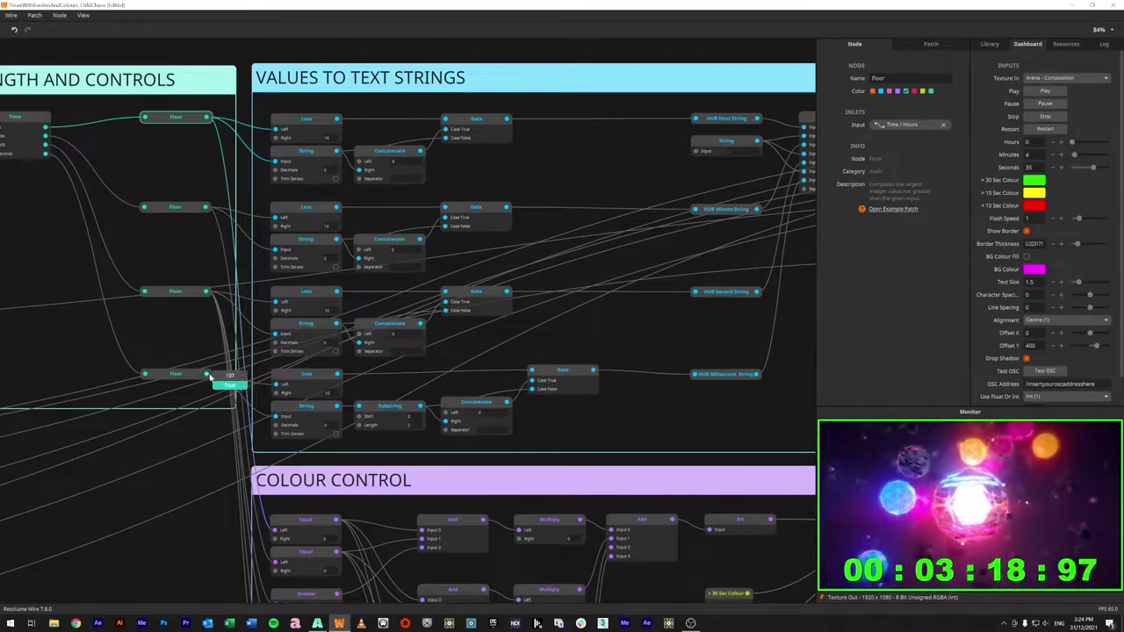
{"action": "left_click_drag", "start_coordinate": [593, 169], "coordinate": [588, 171]}
{"action": "scroll", "coordinate": [534, 168], "scroll_direction": "down", "scroll_amount": 2}
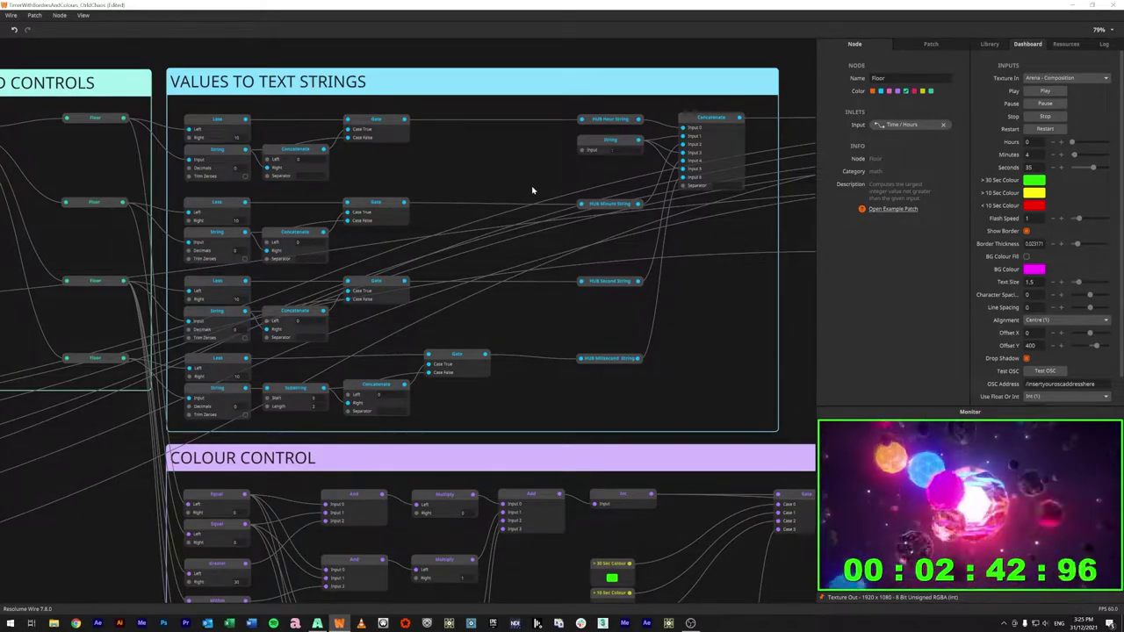
Step: Examine the hours branch's Less node, and trace the minutes branch from its Floor and Less nodes to HUB Minute String
{"action": "left_click", "coordinate": [211, 122]}
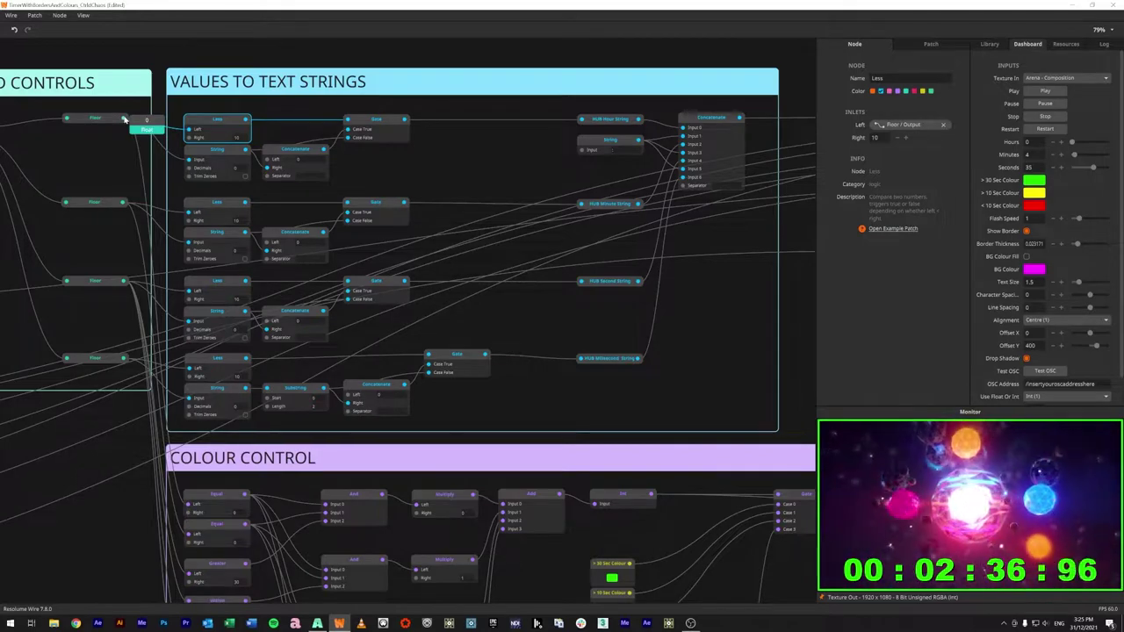
{"action": "left_click", "coordinate": [122, 205]}
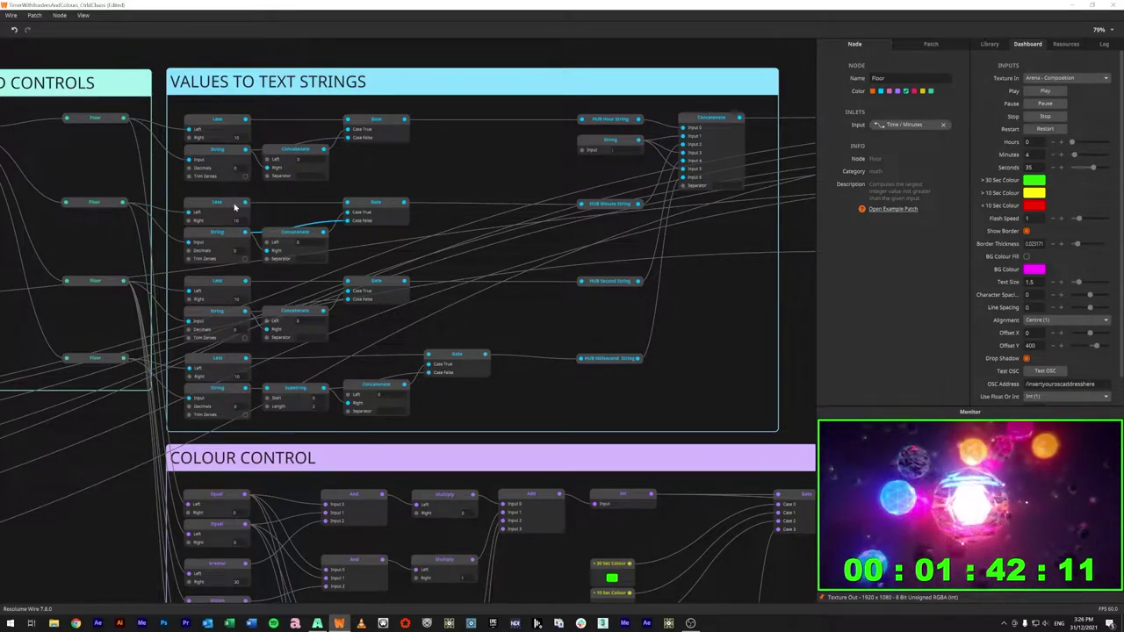
{"action": "left_click", "coordinate": [226, 208]}
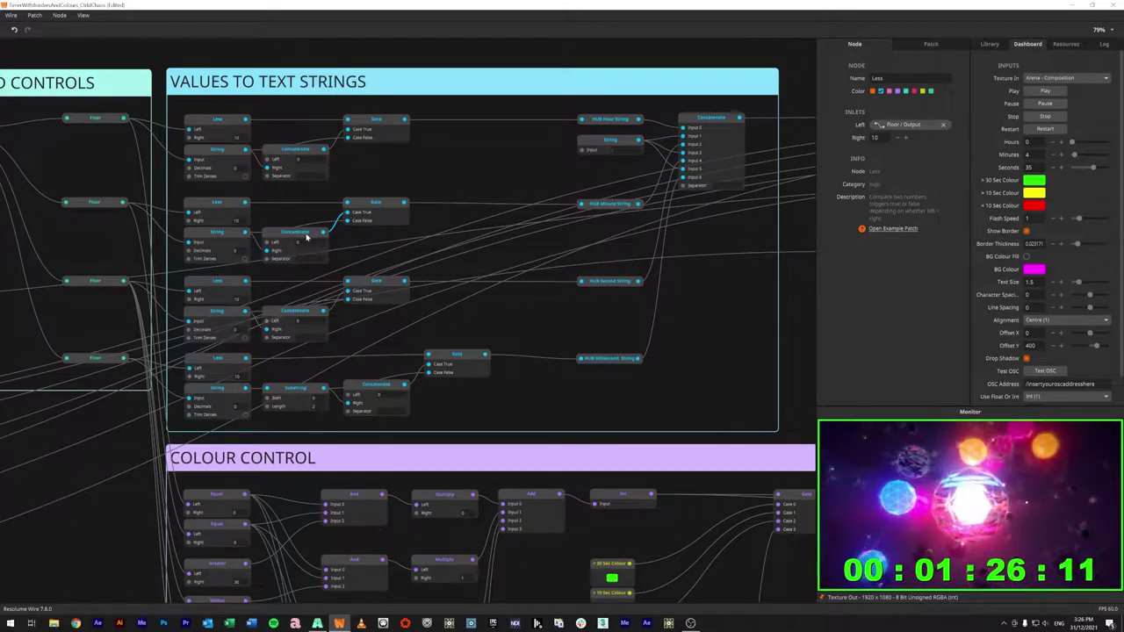
{"action": "left_click_drag", "start_coordinate": [433, 204], "coordinate": [581, 204]}
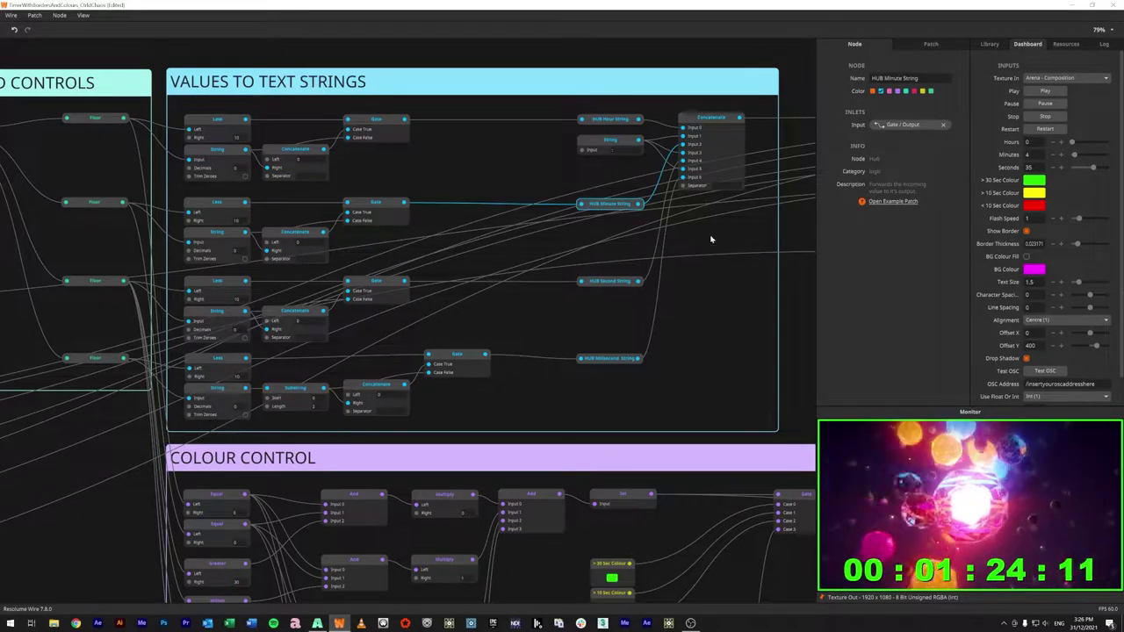
{"action": "left_click_drag", "start_coordinate": [710, 354], "coordinate": [581, 386]}
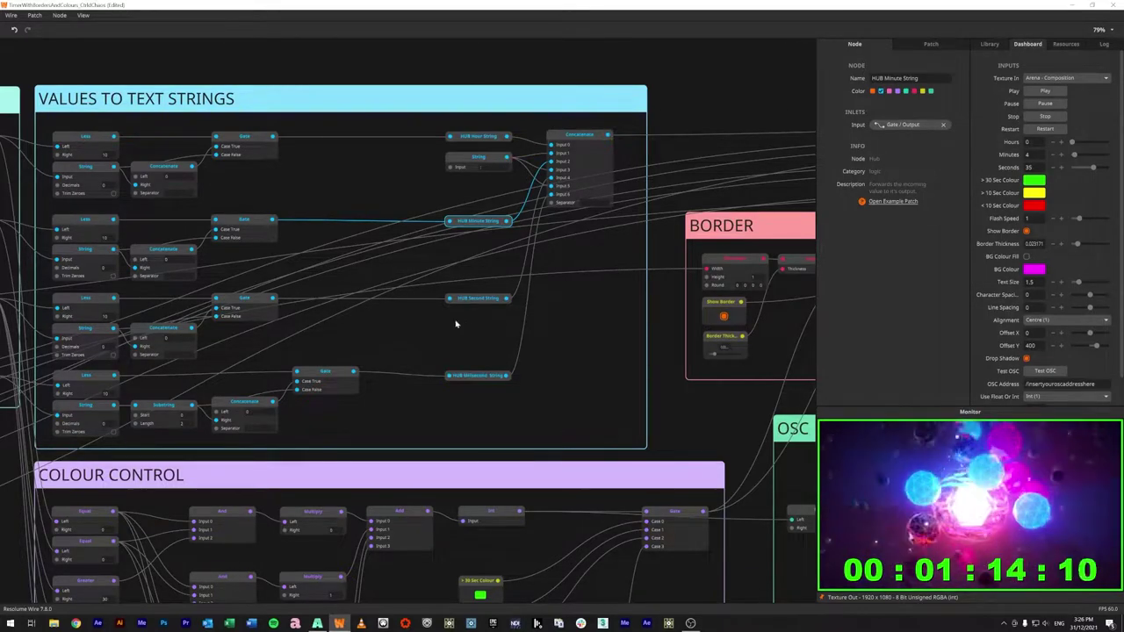
{"action": "key", "text": "ctrl+v"}
{"action": "key", "text": "ctrl+z"}
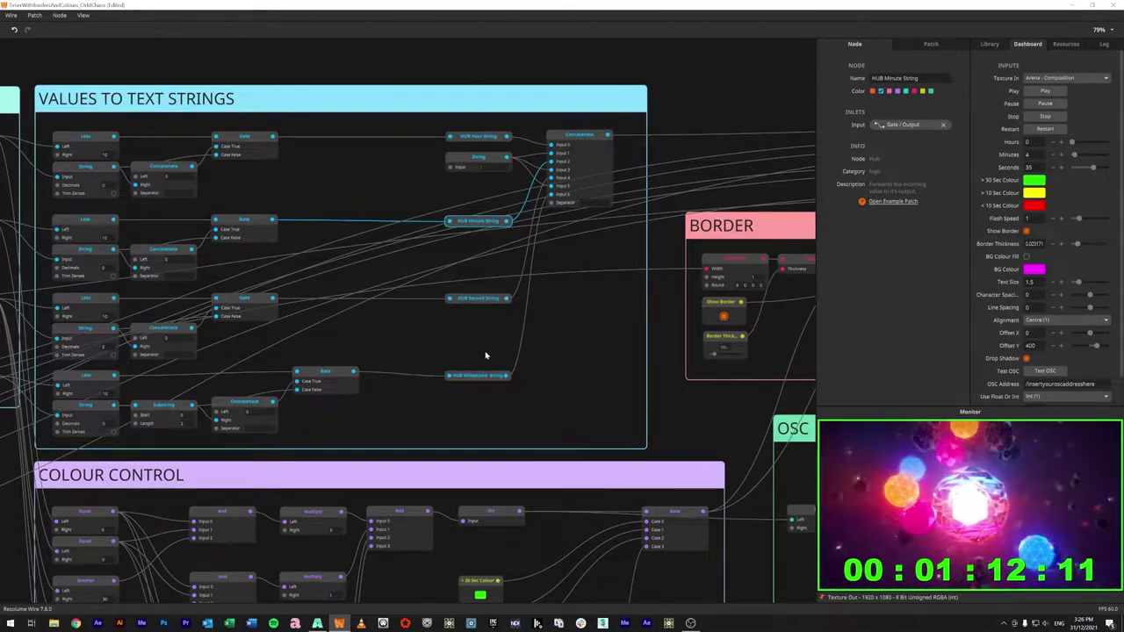
{"action": "key", "text": "ctrl+v"}
{"action": "key", "text": "ctrl+z"}
{"action": "left_click_drag", "start_coordinate": [410, 421], "coordinate": [456, 419]}
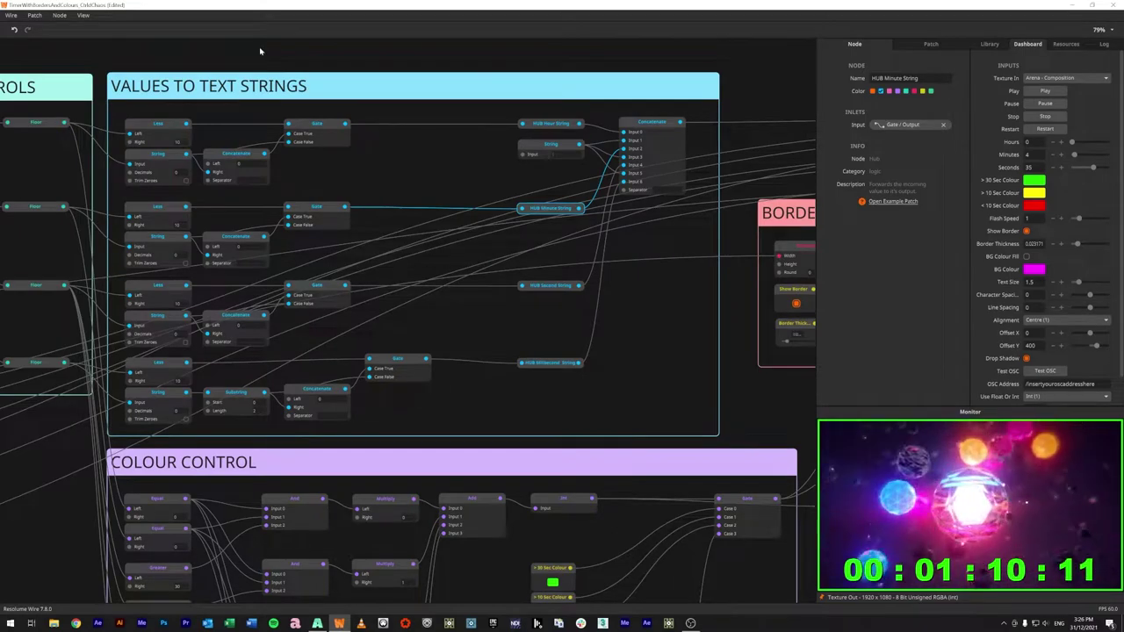
Step: Select the hours branch's Less, String, Concatenate and Gate nodes, and examine the Substring node in the milliseconds branch for comparison
{"action": "left_click_drag", "start_coordinate": [123, 112], "coordinate": [351, 188]}
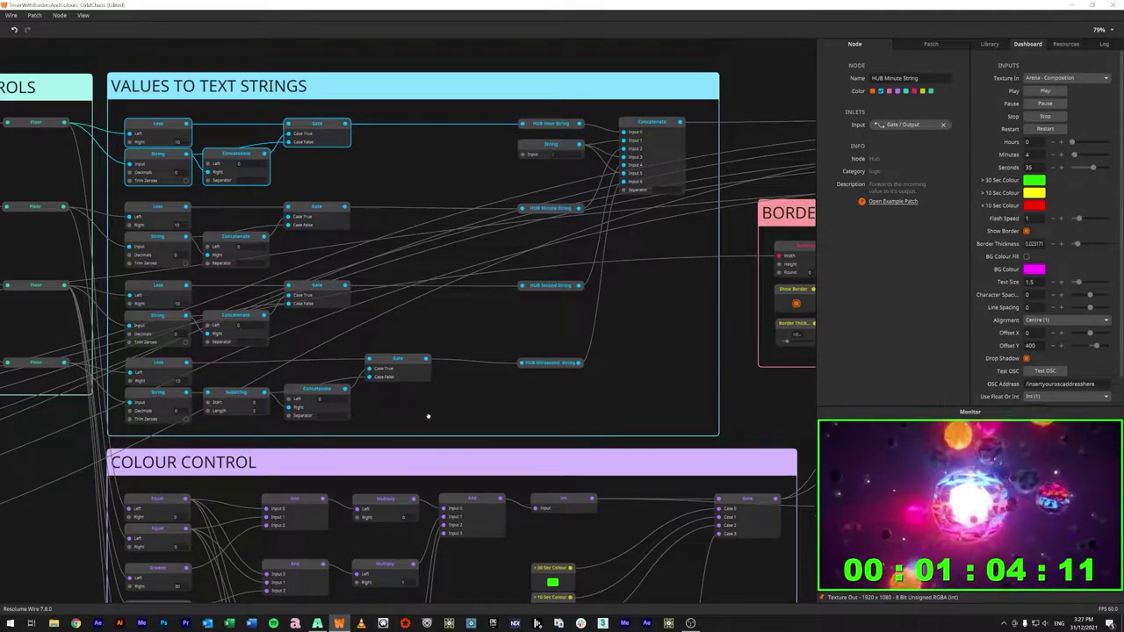
{"action": "scroll", "coordinate": [428, 416], "scroll_direction": "left", "scroll_amount": 3}
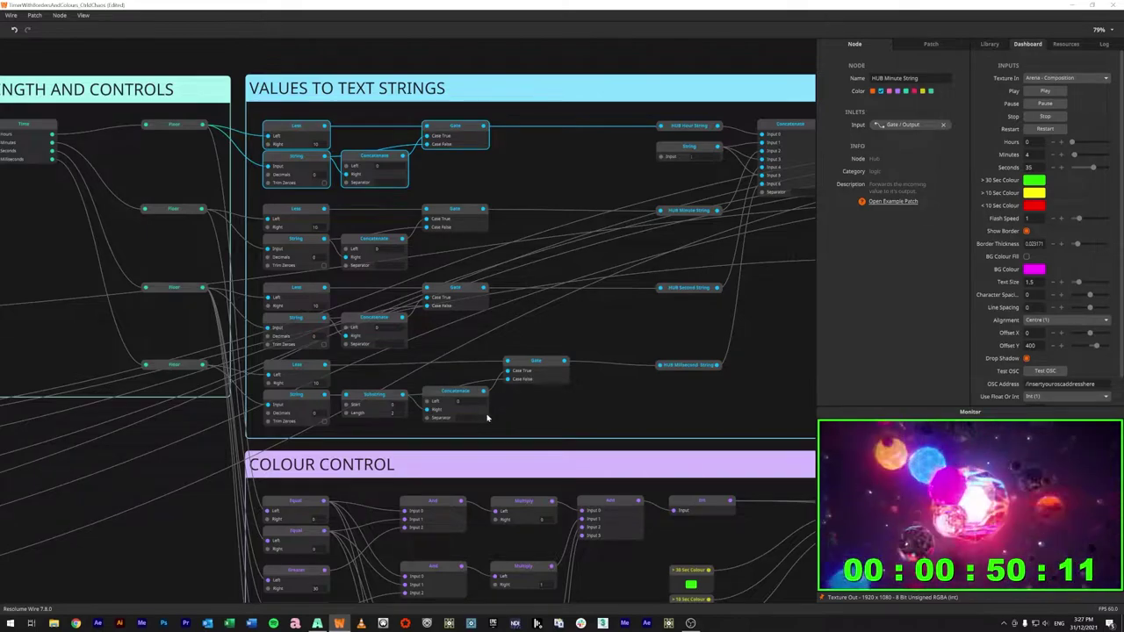
{"action": "left_click", "coordinate": [370, 396]}
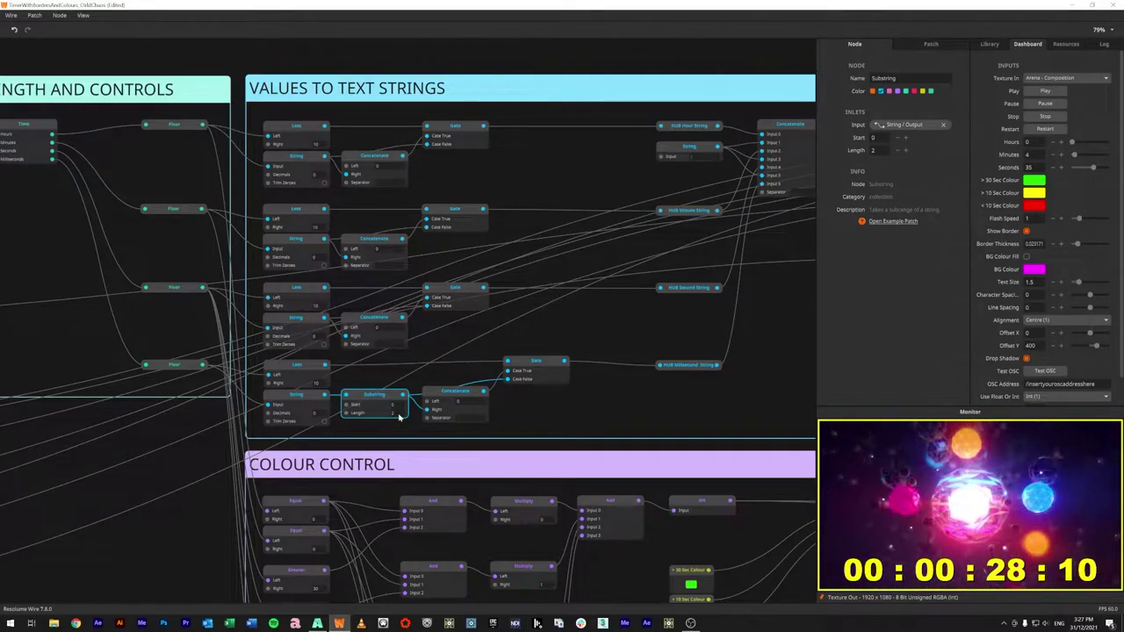
{"action": "mouse_move", "coordinate": [420, 410]}
{"action": "left_mouse_down"}
{"action": "mouse_move", "coordinate": [326, 416]}
{"action": "mouse_move", "coordinate": [327, 401]}
{"action": "mouse_move", "coordinate": [427, 402]}
{"action": "left_mouse_up"}
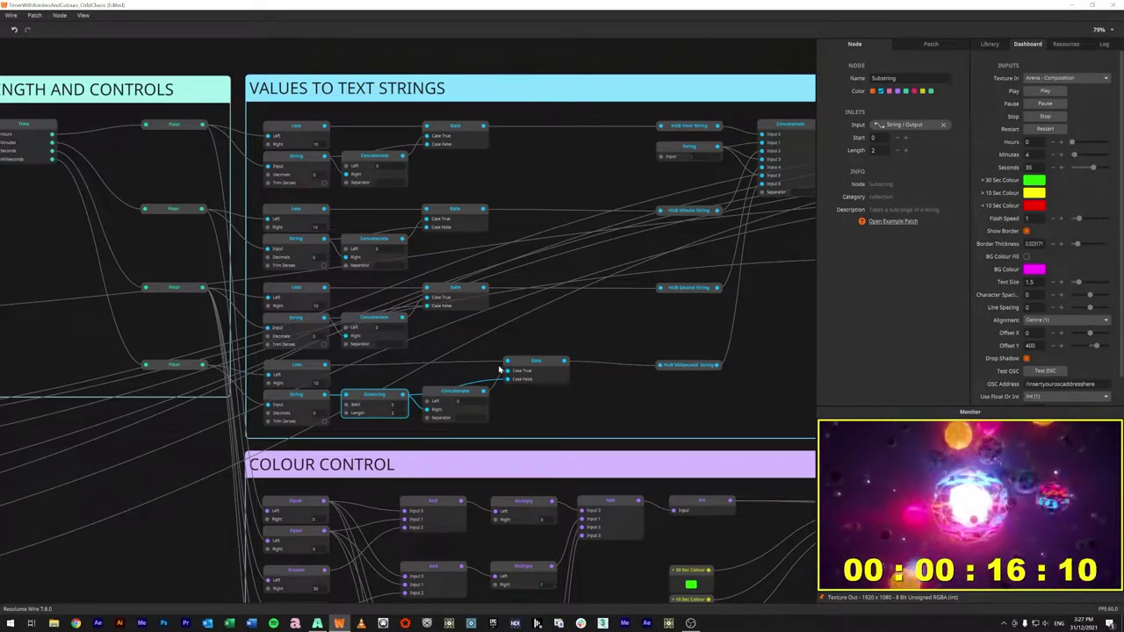
Step: Examine the final Concatenate node and the String and HUB Minute String nodes feeding it, and restart the countdown
{"action": "scroll", "coordinate": [515, 389], "scroll_direction": "right", "scroll_amount": 5}
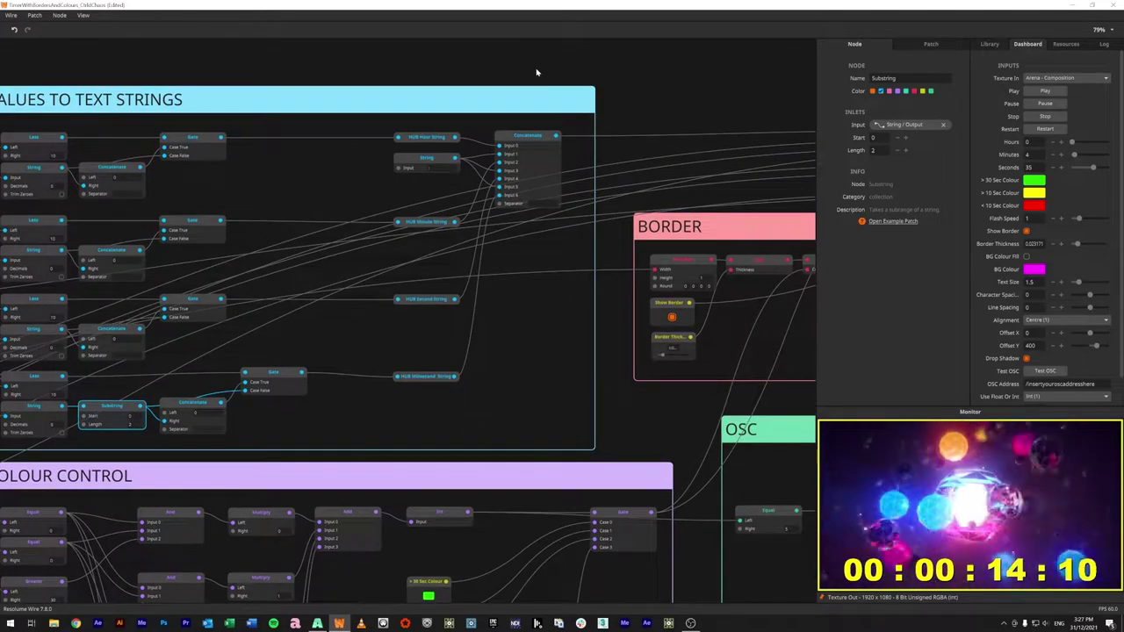
{"action": "left_click", "coordinate": [539, 137]}
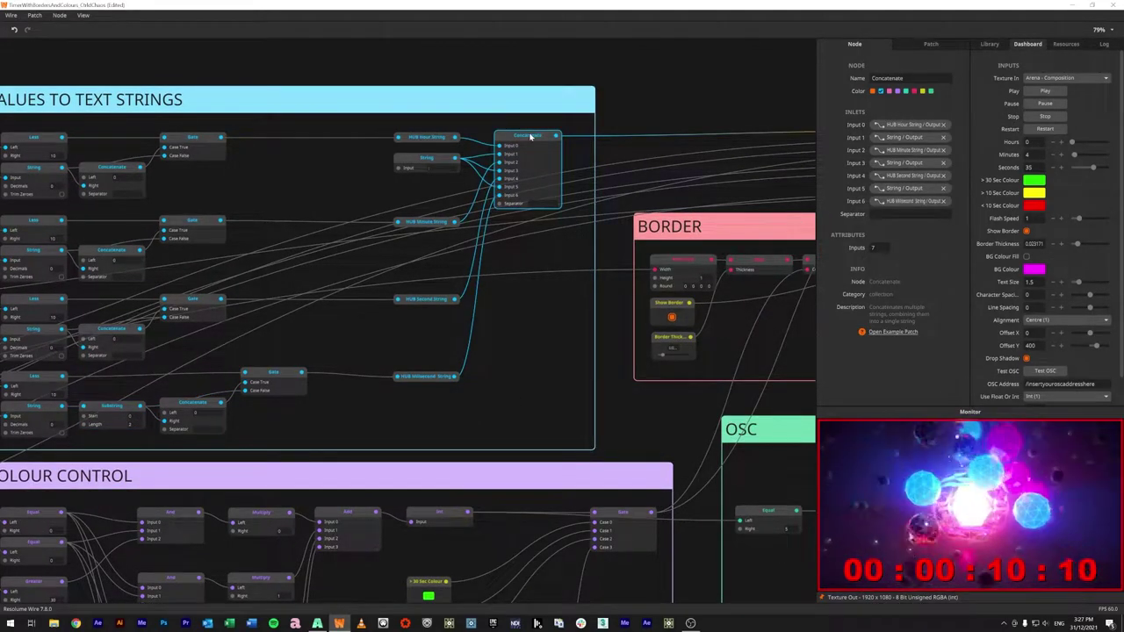
{"action": "left_click", "coordinate": [435, 162]}
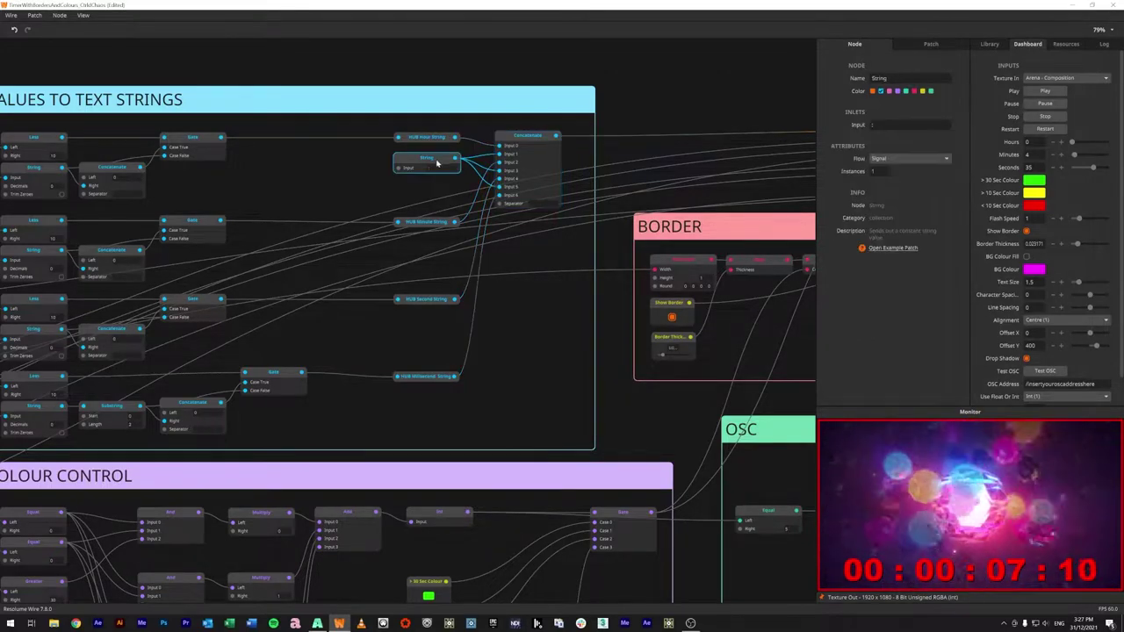
{"action": "left_click", "coordinate": [422, 223]}
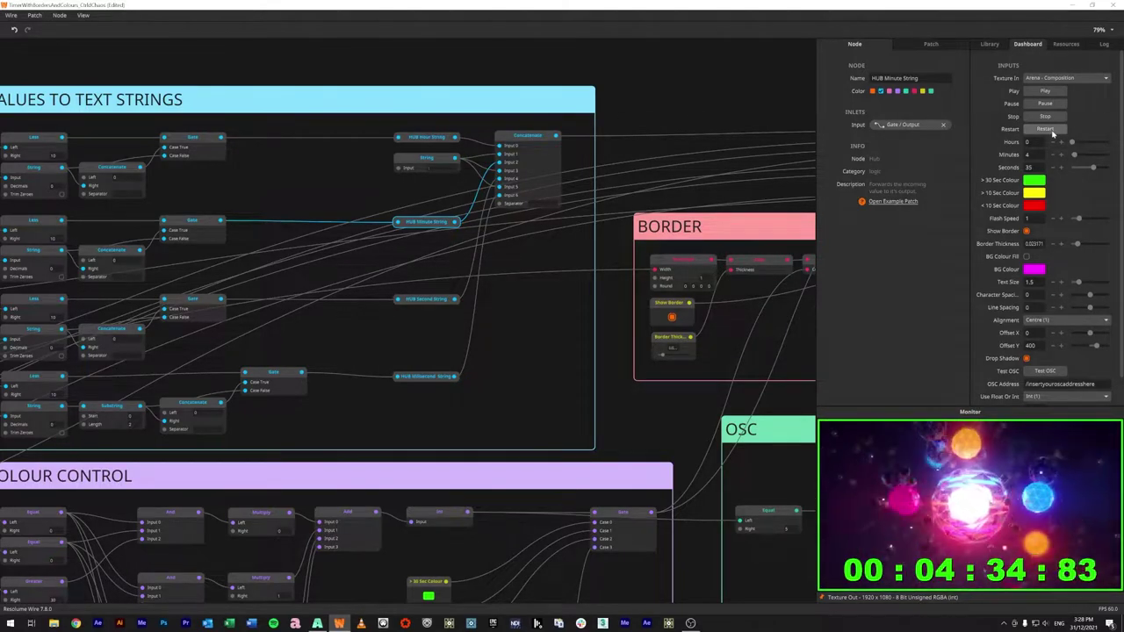
Step: Trace the final Concatenate output into the Text Render node, and inspect that node's output and Linewidth inlet
{"action": "scroll", "coordinate": [666, 428], "scroll_direction": "left", "scroll_amount": 3}
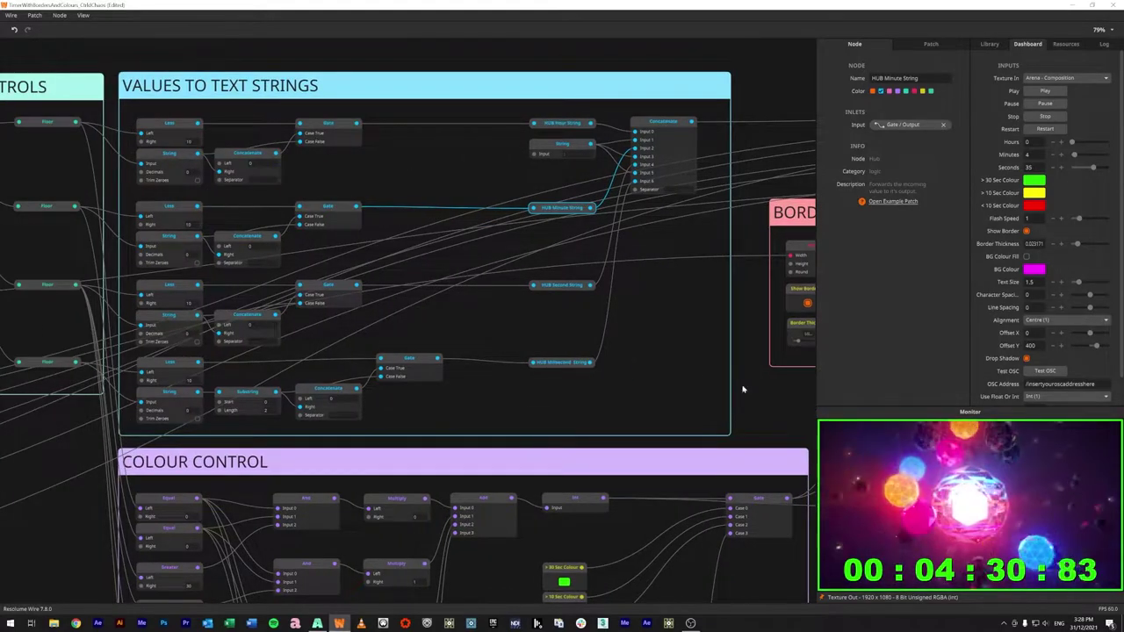
{"action": "scroll", "coordinate": [597, 396], "scroll_direction": "right", "scroll_amount": 12}
{"action": "scroll", "coordinate": [655, 387], "scroll_direction": "right", "scroll_amount": 2}
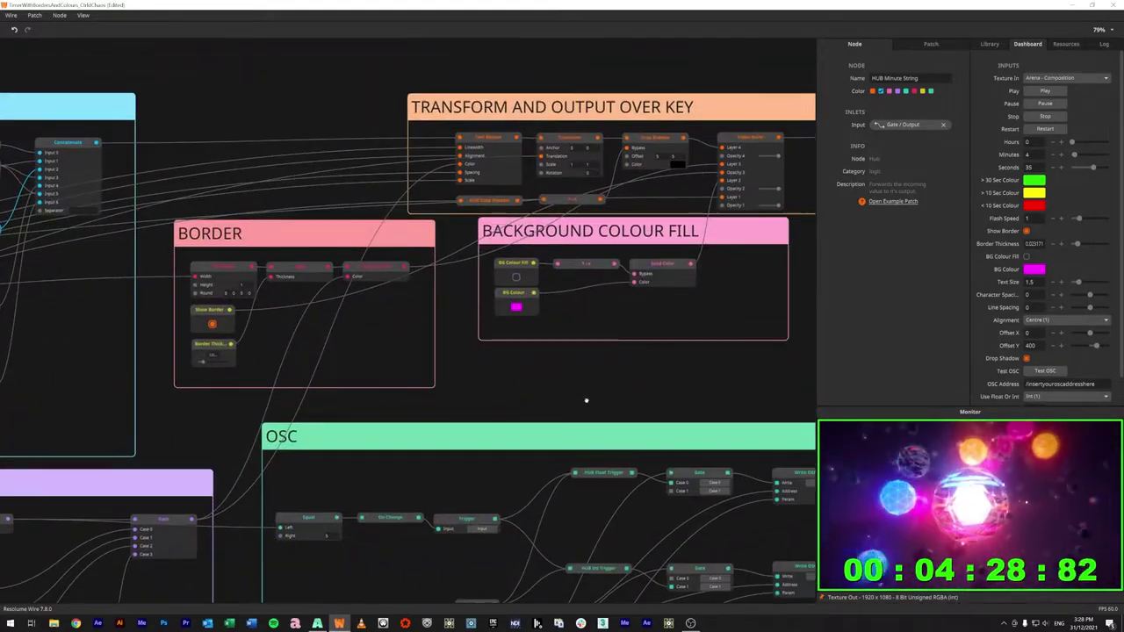
{"action": "mouse_move", "coordinate": [96, 146]}
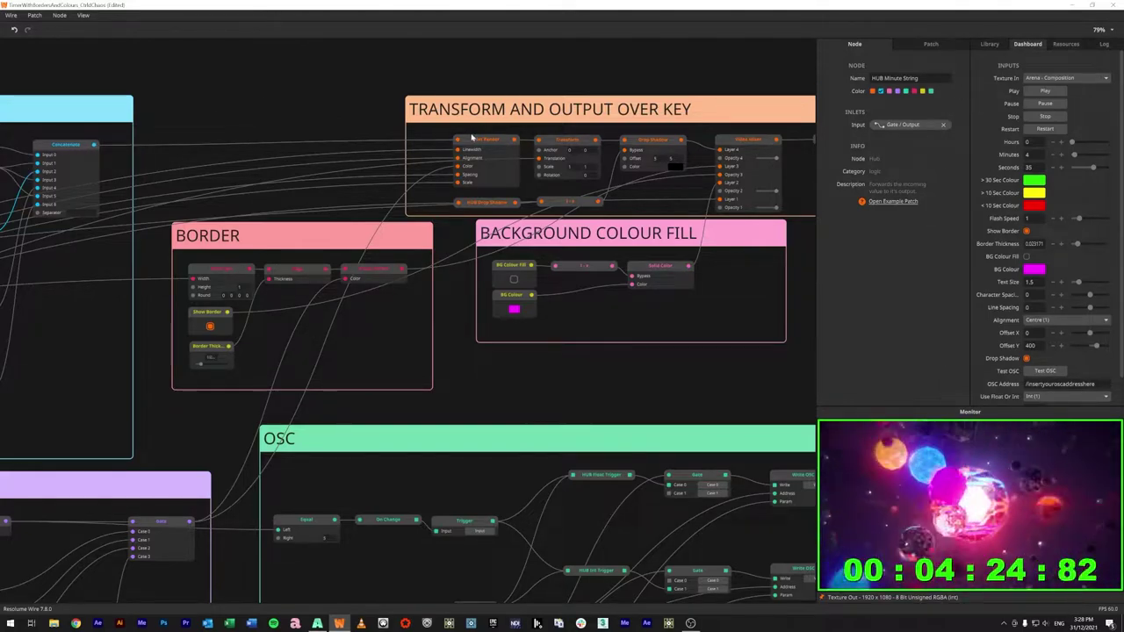
{"action": "mouse_move", "coordinate": [515, 143]}
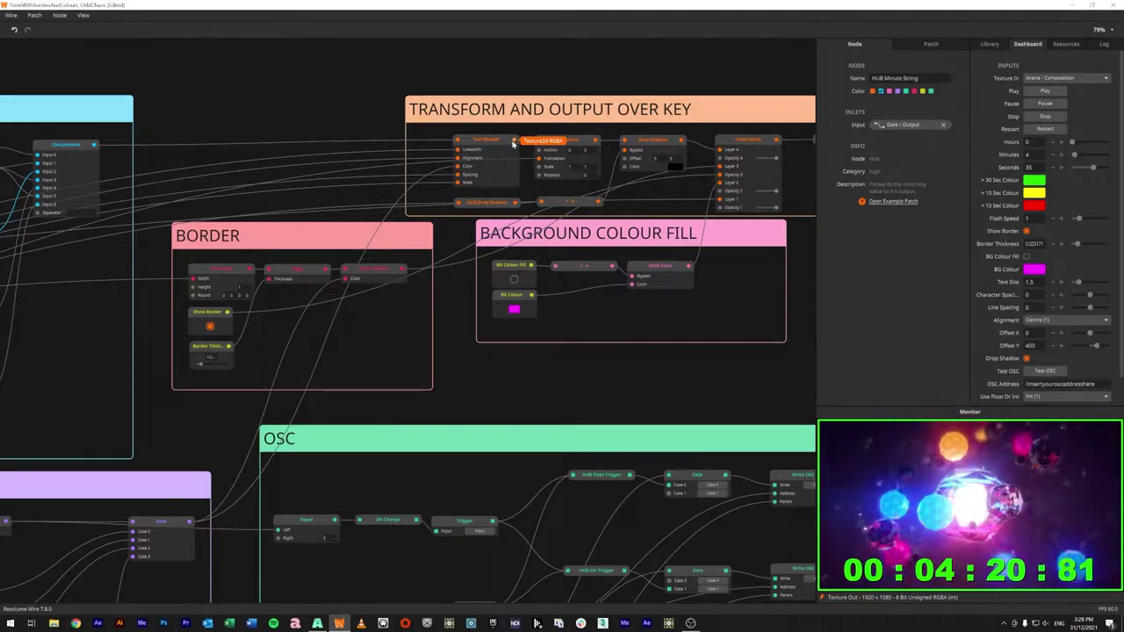
{"action": "mouse_move", "coordinate": [456, 152]}
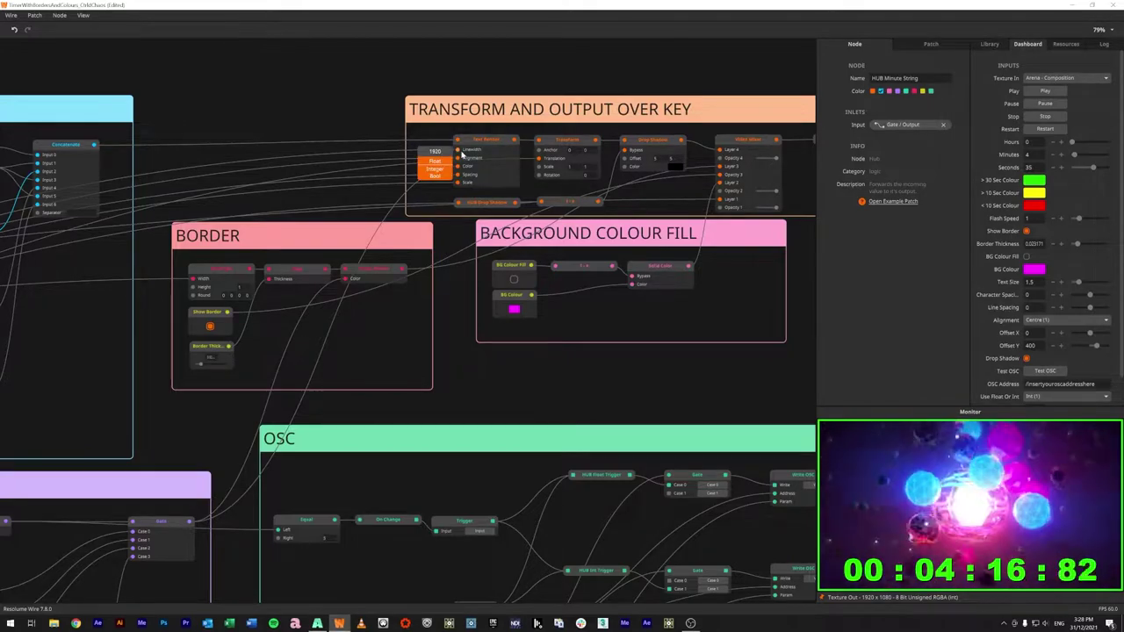
{"action": "scroll", "coordinate": [318, 288], "scroll_direction": "down", "scroll_amount": 1}
{"action": "scroll", "coordinate": [318, 287], "scroll_direction": "down", "scroll_amount": 10}
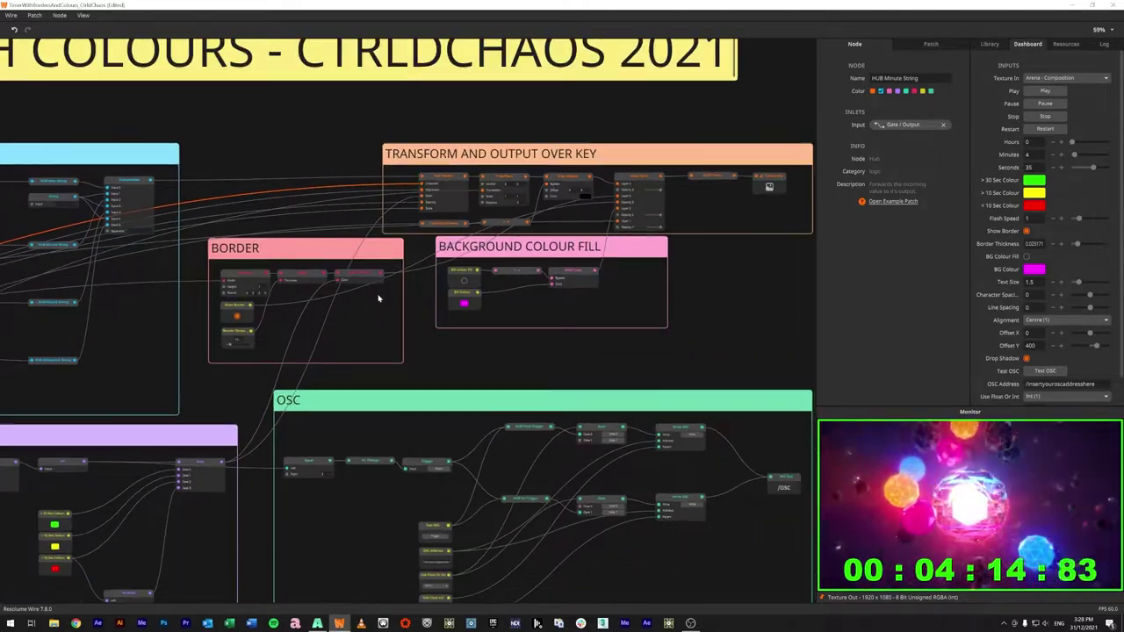
Step: Examine the Patch Info and Unpack nodes in the Text Formating section and how the patch resolution feeds onward
{"action": "scroll", "coordinate": [553, 317], "scroll_direction": "left", "scroll_amount": 5}
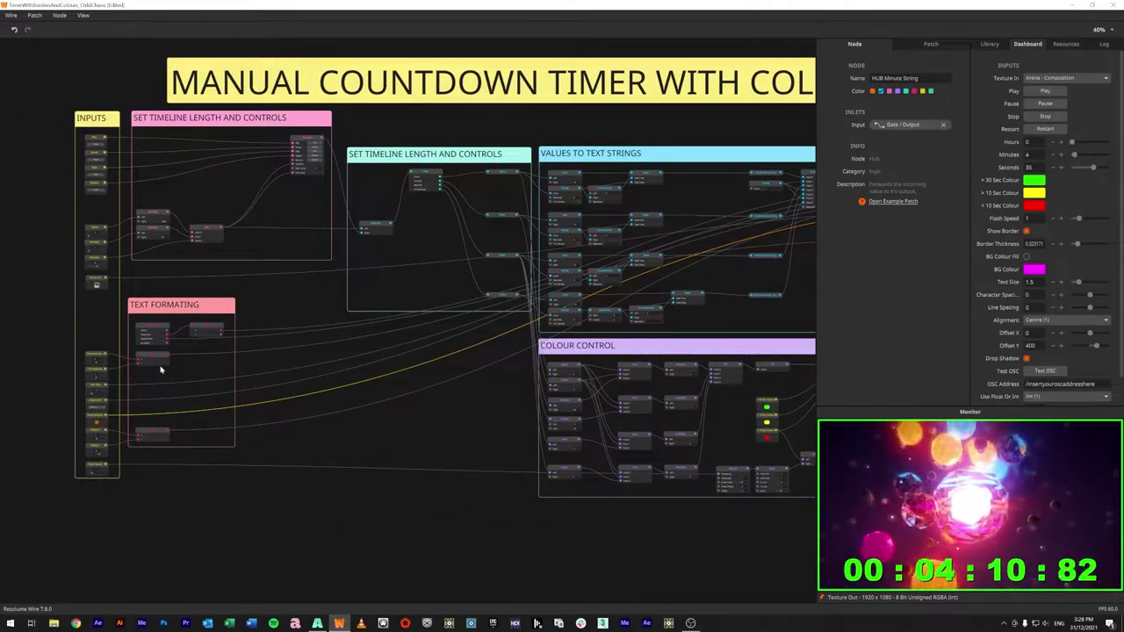
{"action": "scroll", "coordinate": [163, 367], "scroll_direction": "up", "scroll_amount": 15}
{"action": "left_click", "coordinate": [139, 300]}
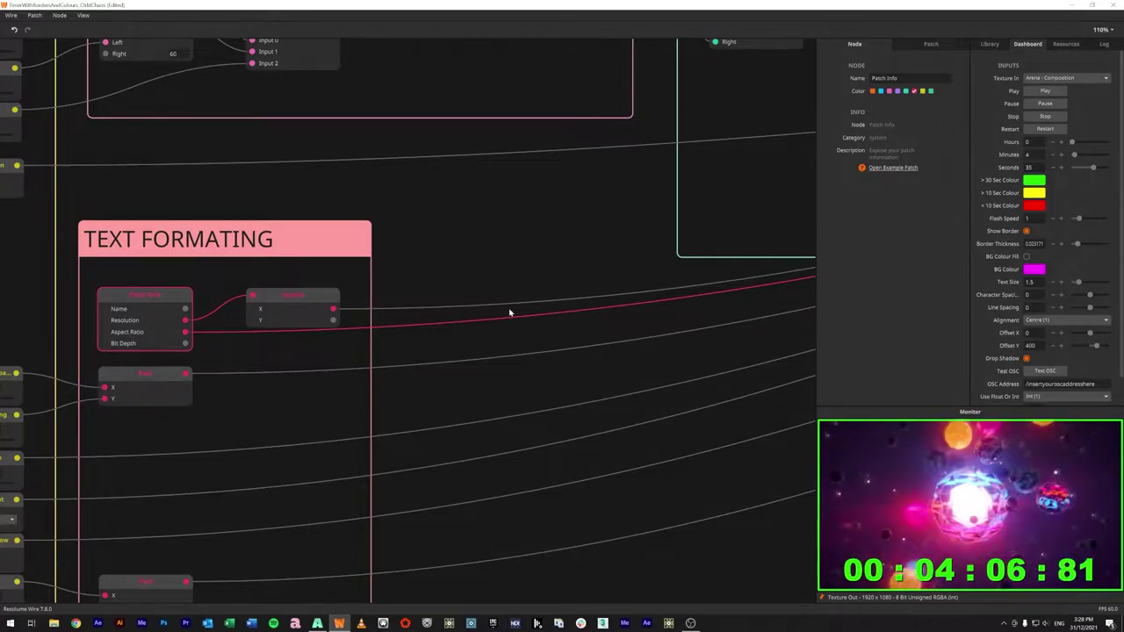
{"action": "scroll", "coordinate": [389, 369], "scroll_direction": "down", "scroll_amount": 8}
{"action": "scroll", "coordinate": [373, 370], "scroll_direction": "down", "scroll_amount": 3}
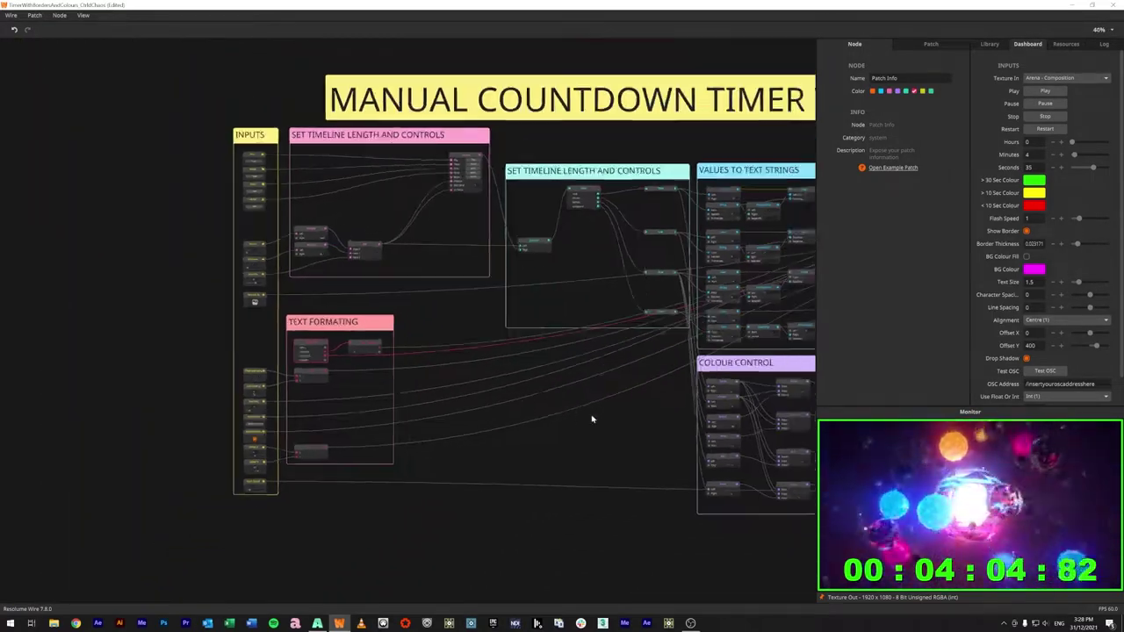
{"action": "left_click_drag", "start_coordinate": [592, 419], "coordinate": [100, 374]}
{"action": "left_click_drag", "start_coordinate": [97, 445], "coordinate": [401, 422]}
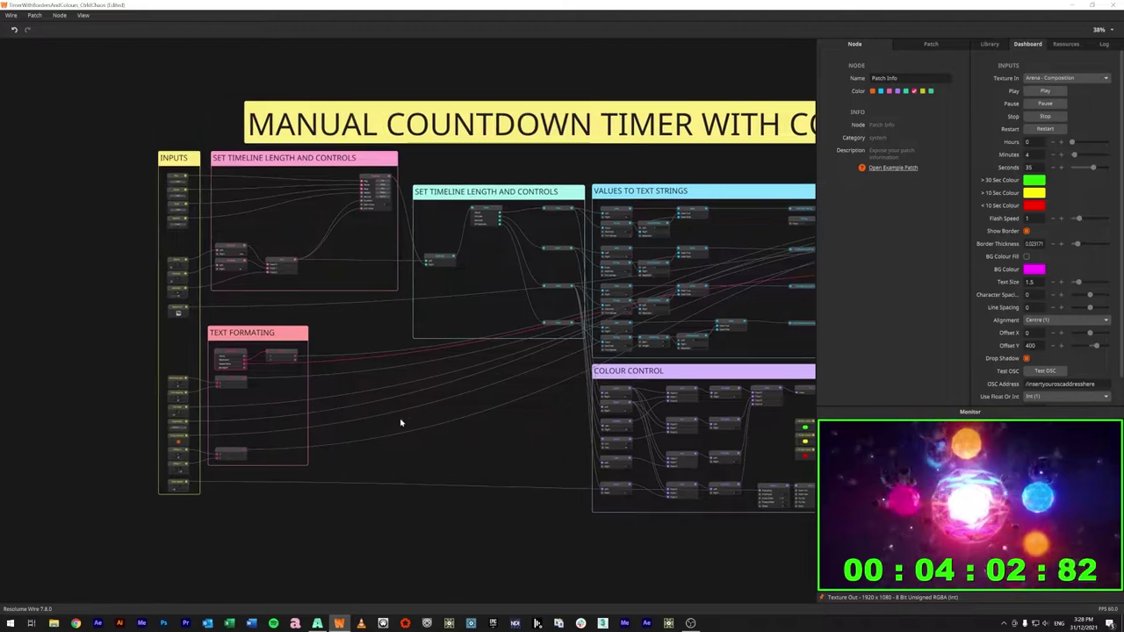
{"action": "scroll", "coordinate": [290, 369], "scroll_direction": "up", "scroll_amount": 4}
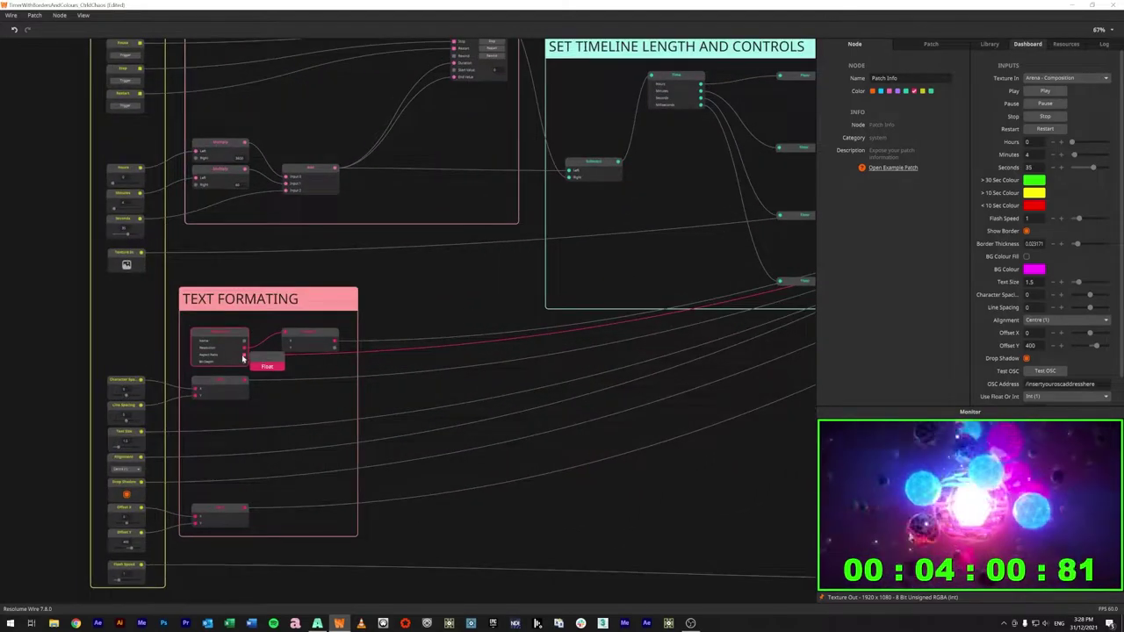
{"action": "left_click", "coordinate": [296, 338]}
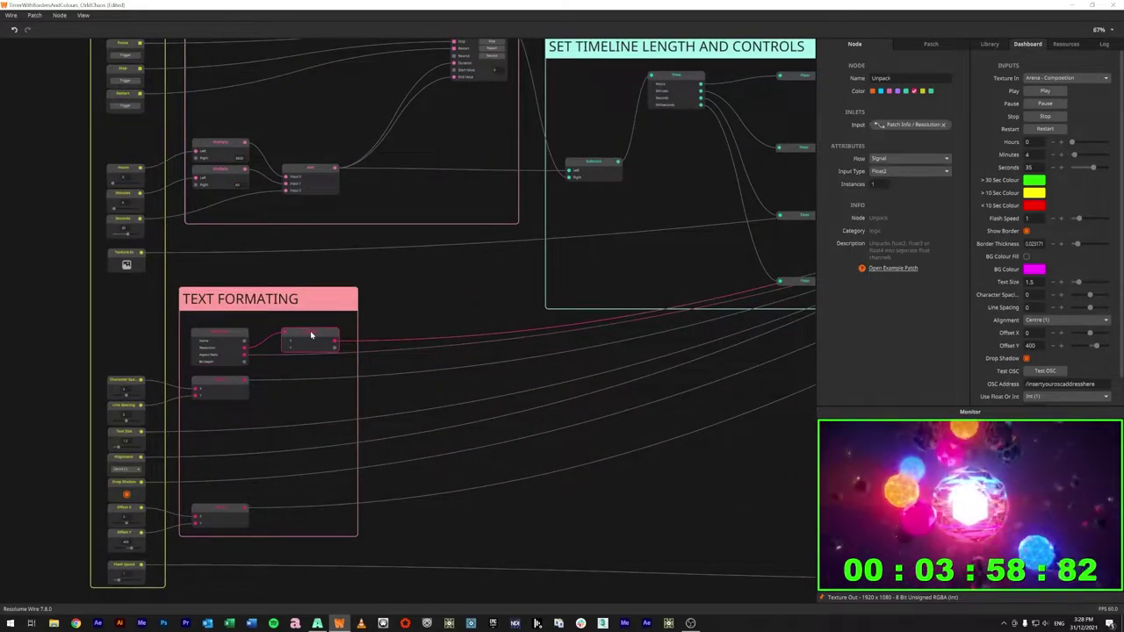
Step: Examine the Text Render node's inlets in the Transform and Output Over Key section and the available Alignment options
{"action": "left_click_drag", "start_coordinate": [688, 491], "coordinate": [109, 499]}
{"action": "left_click_drag", "start_coordinate": [710, 325], "coordinate": [9, 398]}
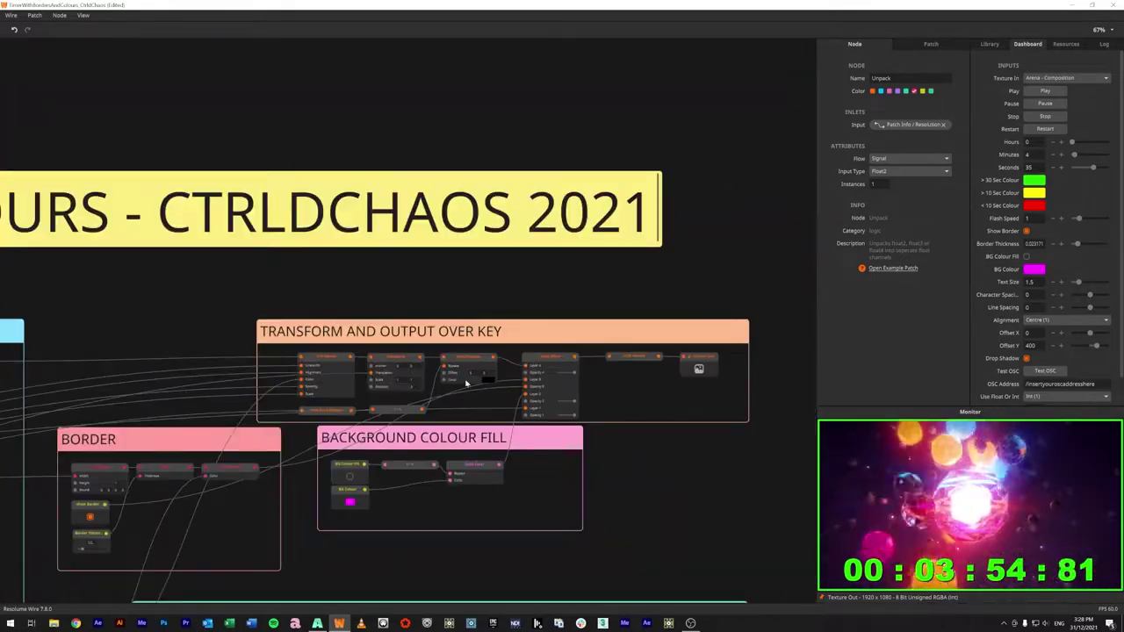
{"action": "scroll", "coordinate": [621, 502], "scroll_direction": "down", "scroll_amount": 2}
{"action": "left_click_drag", "start_coordinate": [620, 501], "coordinate": [622, 368]}
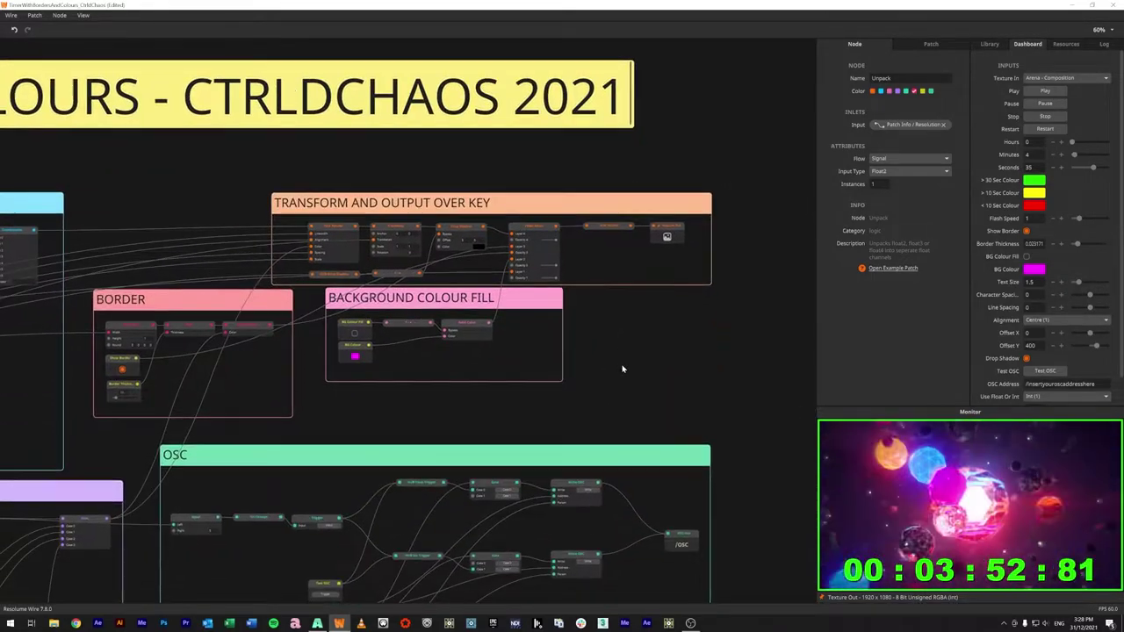
{"action": "scroll", "coordinate": [622, 369], "scroll_direction": "up", "scroll_amount": 2}
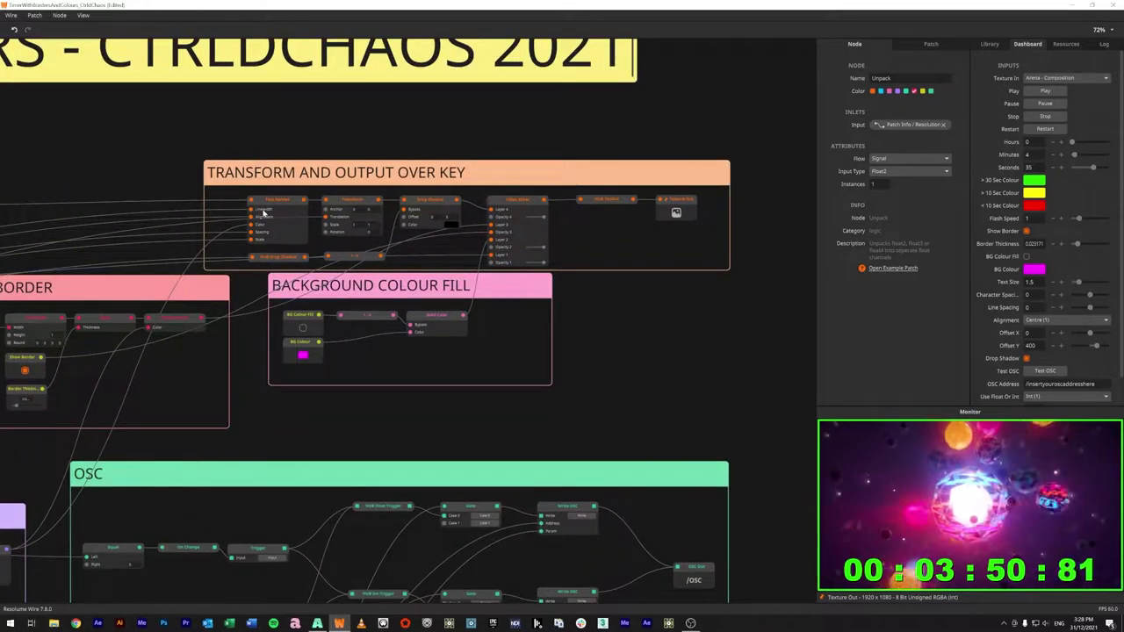
{"action": "left_click", "coordinate": [262, 220]}
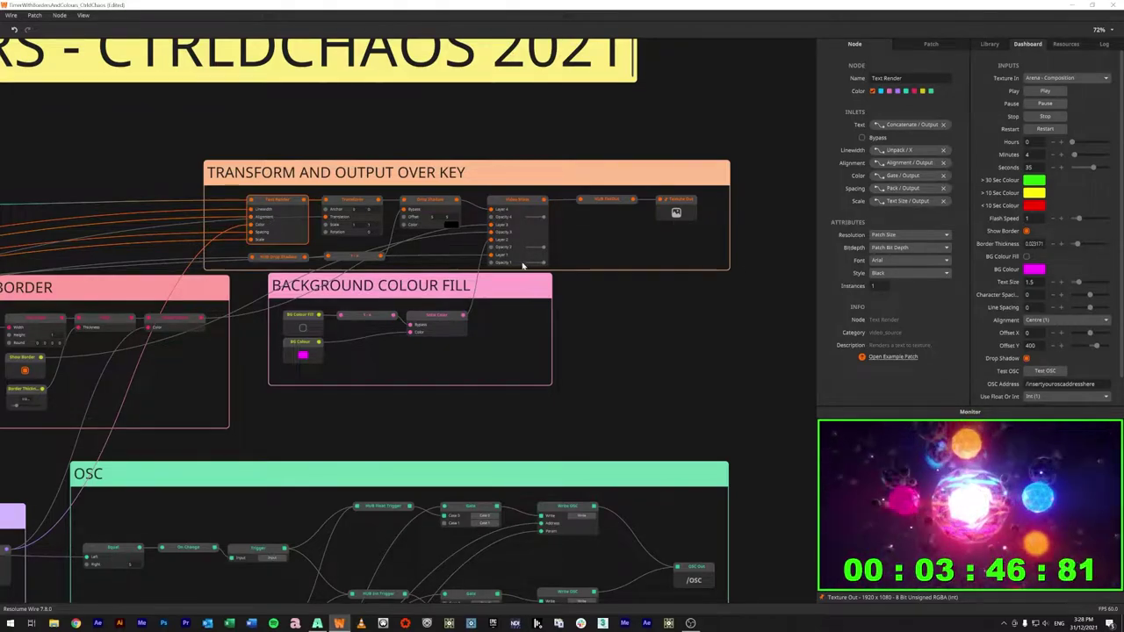
{"action": "left_click", "coordinate": [1056, 322]}
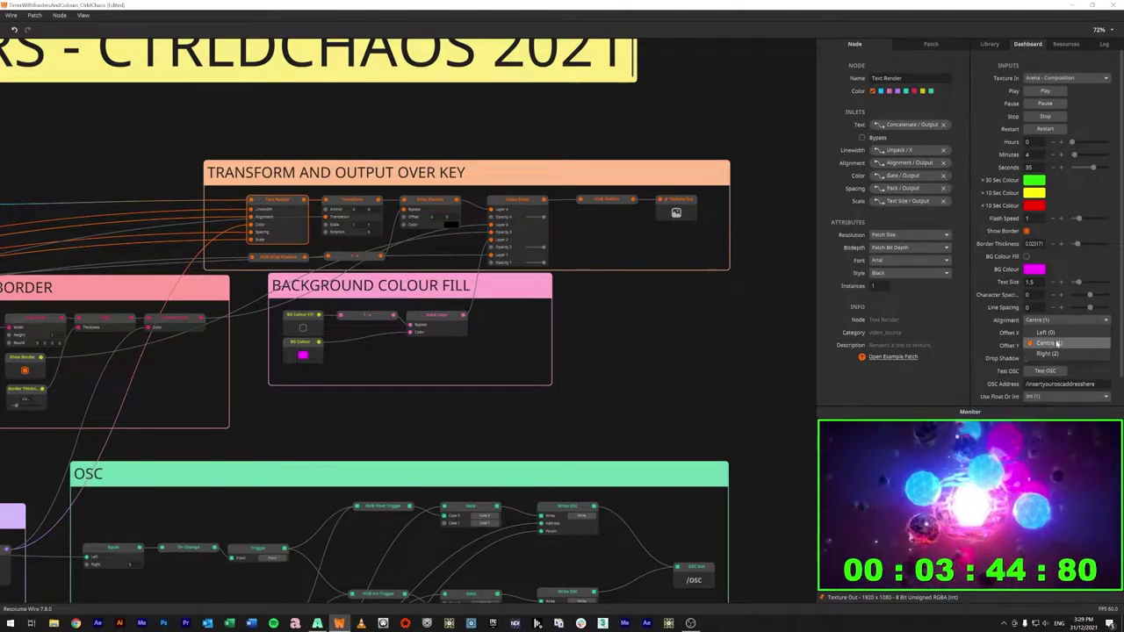
{"action": "left_click", "coordinate": [706, 352]}
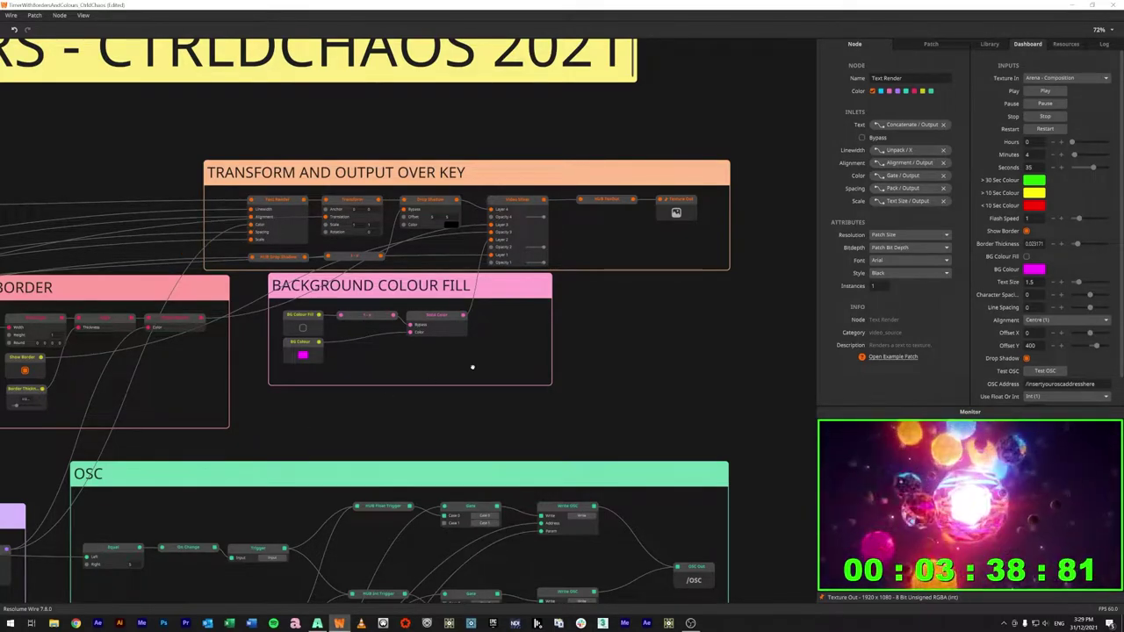
Step: Examine the Transform, Drop Shadow and HUB Drop Shadow nodes that process the rendered text
{"action": "scroll", "coordinate": [157, 403], "scroll_direction": "left", "scroll_amount": 5}
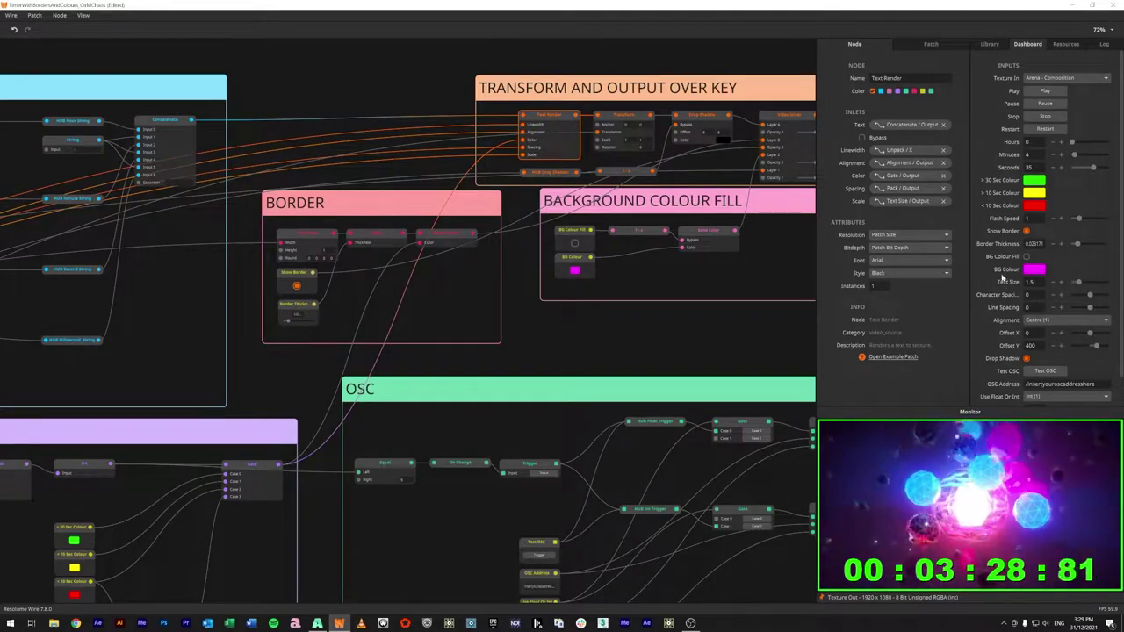
{"action": "left_click_drag", "start_coordinate": [694, 340], "coordinate": [424, 343]}
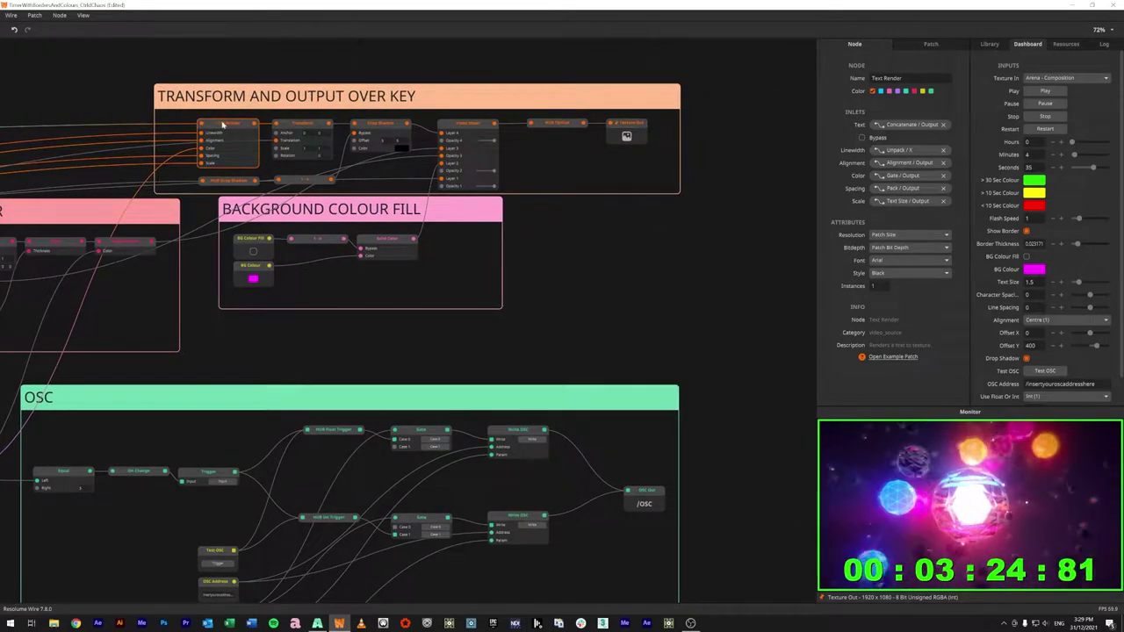
{"action": "left_click", "coordinate": [286, 143]}
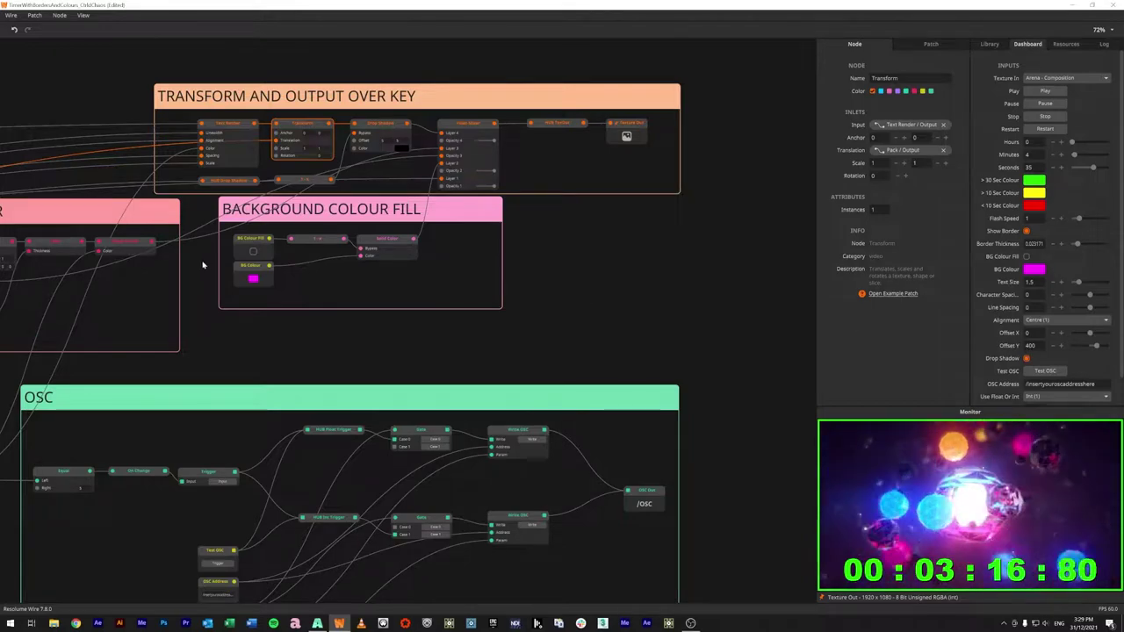
{"action": "left_click", "coordinate": [393, 128]}
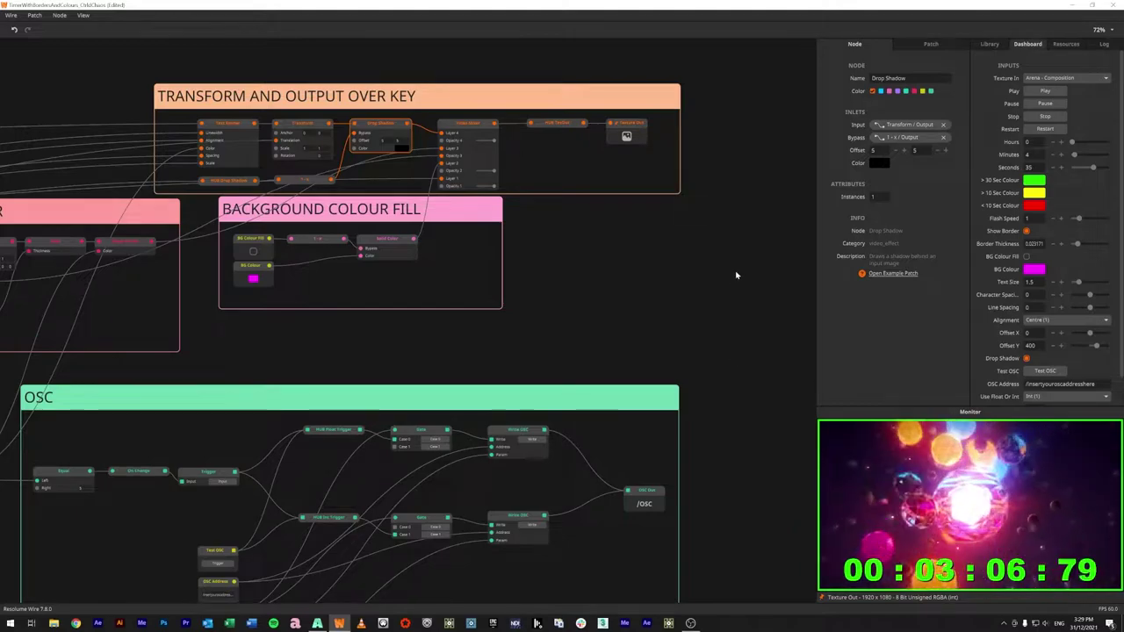
{"action": "left_click", "coordinate": [222, 184]}
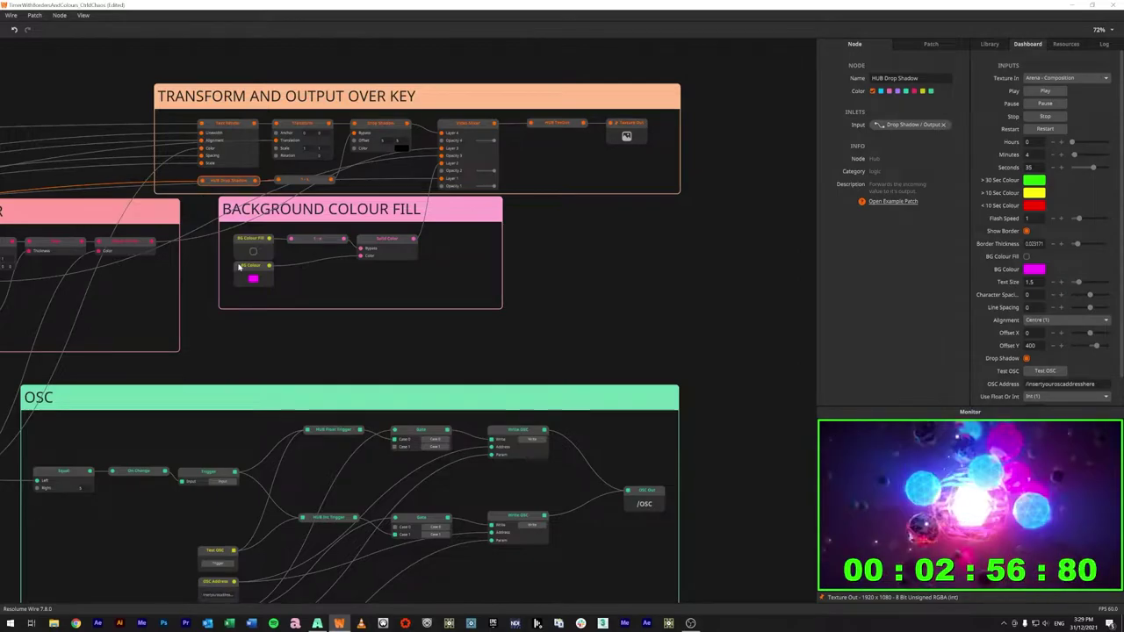
Step: Trace the Drop Shadow input through its hub and the 1 - x node to the Drop Shadow node's Bypass inlet
{"action": "scroll", "coordinate": [527, 302], "scroll_direction": "down", "scroll_amount": 6}
{"action": "scroll", "coordinate": [527, 312], "scroll_direction": "down", "scroll_amount": 4}
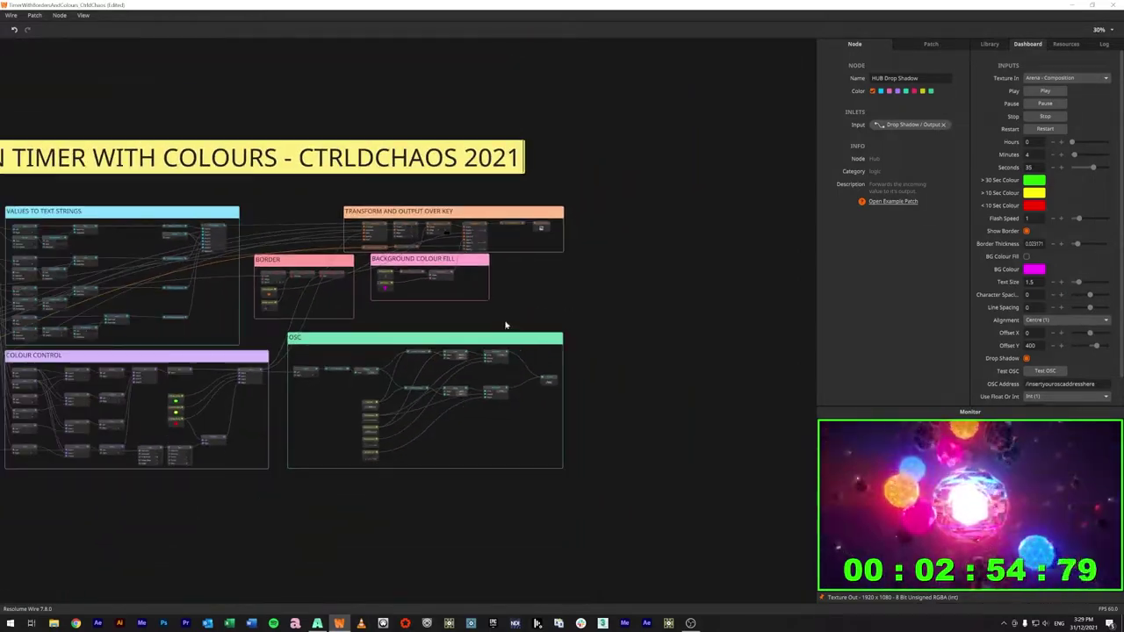
{"action": "scroll", "coordinate": [223, 464], "scroll_direction": "down", "scroll_amount": 2}
{"action": "scroll", "coordinate": [30, 462], "scroll_direction": "down", "scroll_amount": 2}
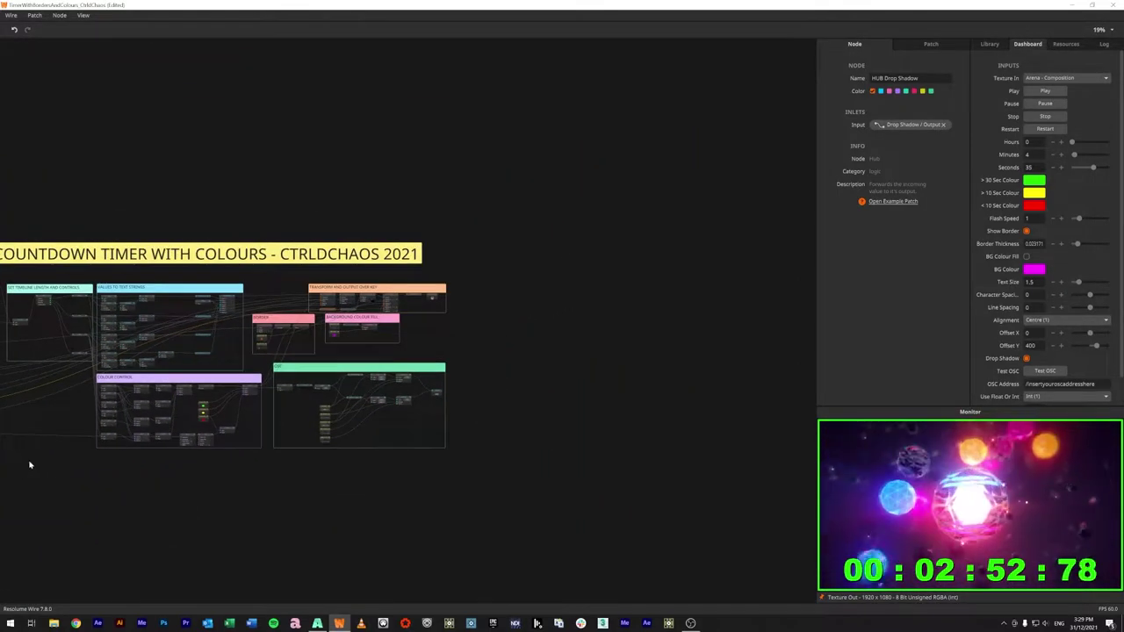
{"action": "scroll", "coordinate": [25, 444], "scroll_direction": "up", "scroll_amount": 4}
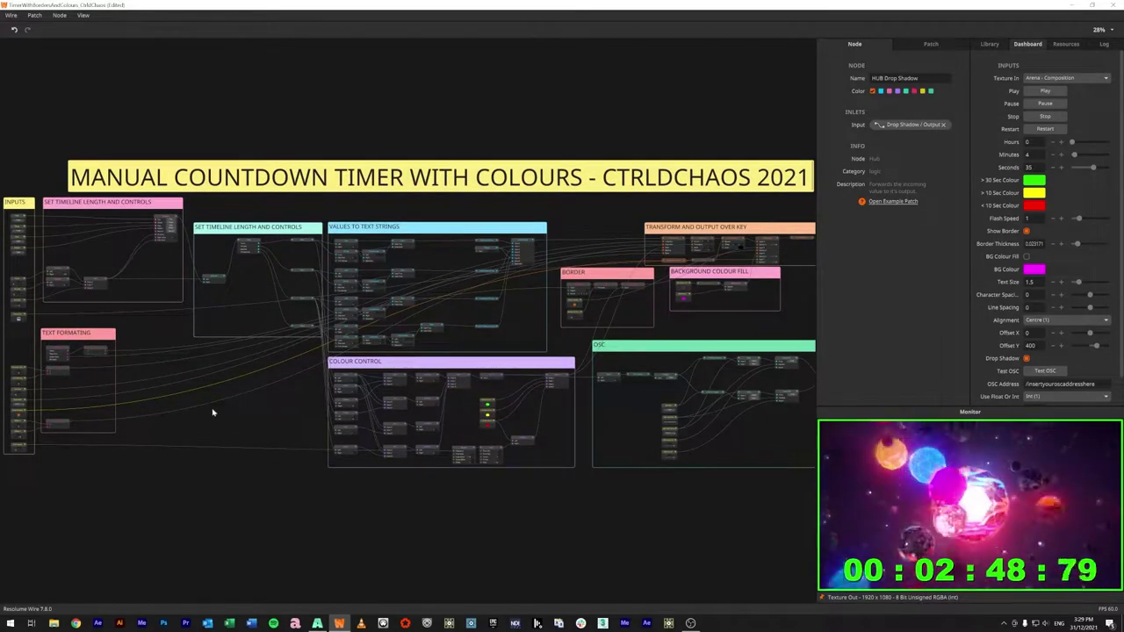
{"action": "scroll", "coordinate": [746, 258], "scroll_direction": "up", "scroll_amount": 2}
{"action": "scroll", "coordinate": [769, 255], "scroll_direction": "up", "scroll_amount": 7}
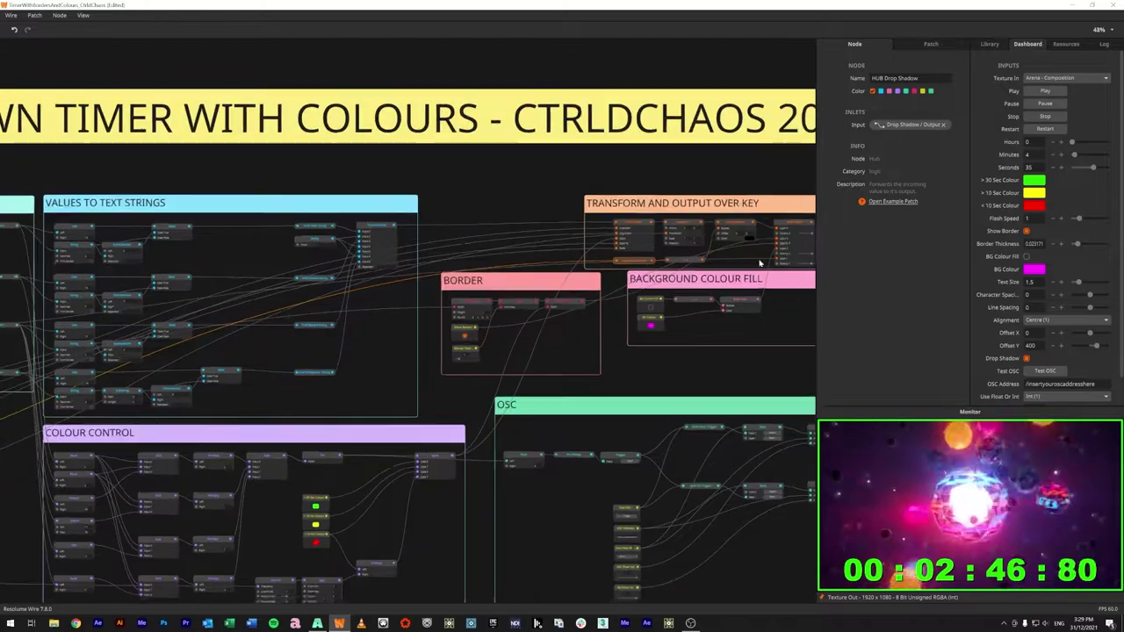
{"action": "scroll", "coordinate": [748, 246], "scroll_direction": "up", "scroll_amount": 1}
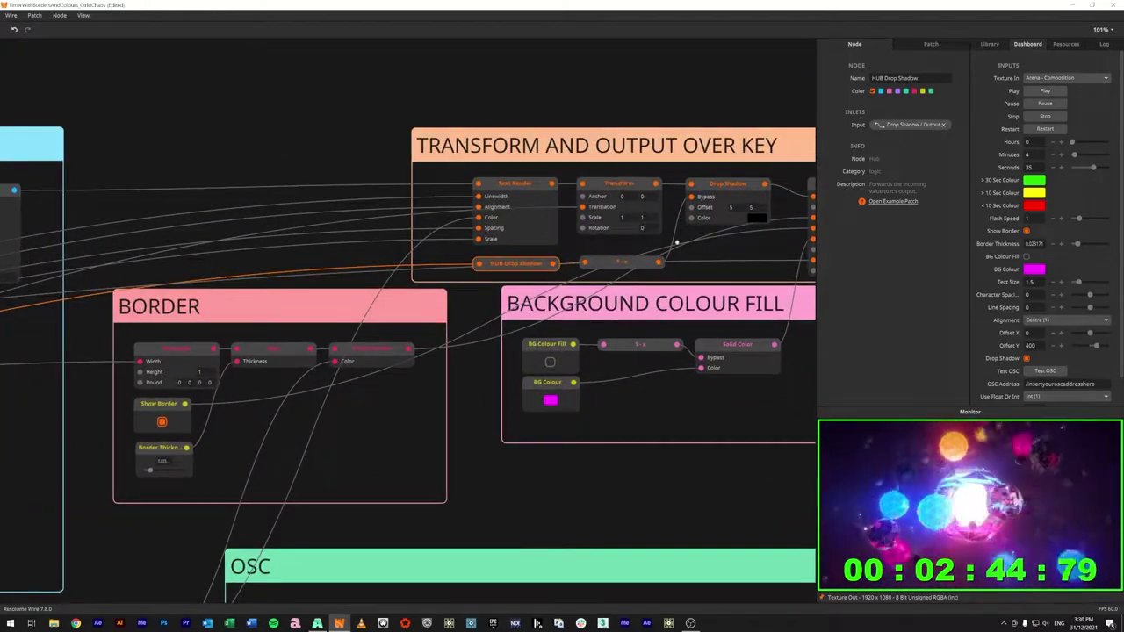
{"action": "left_click_drag", "start_coordinate": [748, 246], "coordinate": [387, 223]}
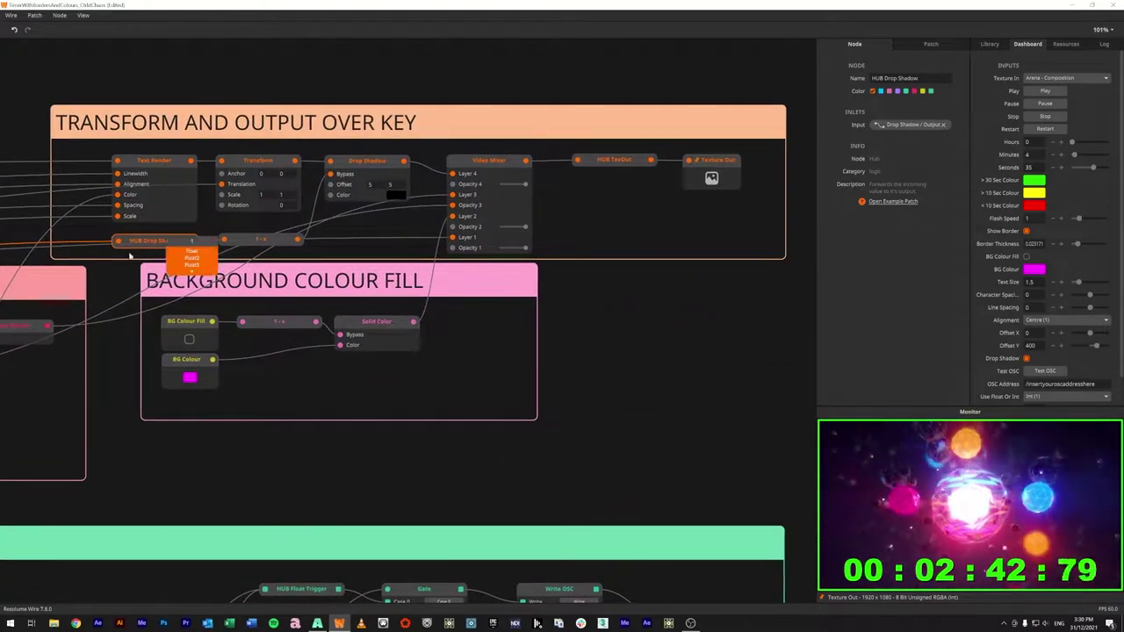
{"action": "left_click", "coordinate": [266, 245]}
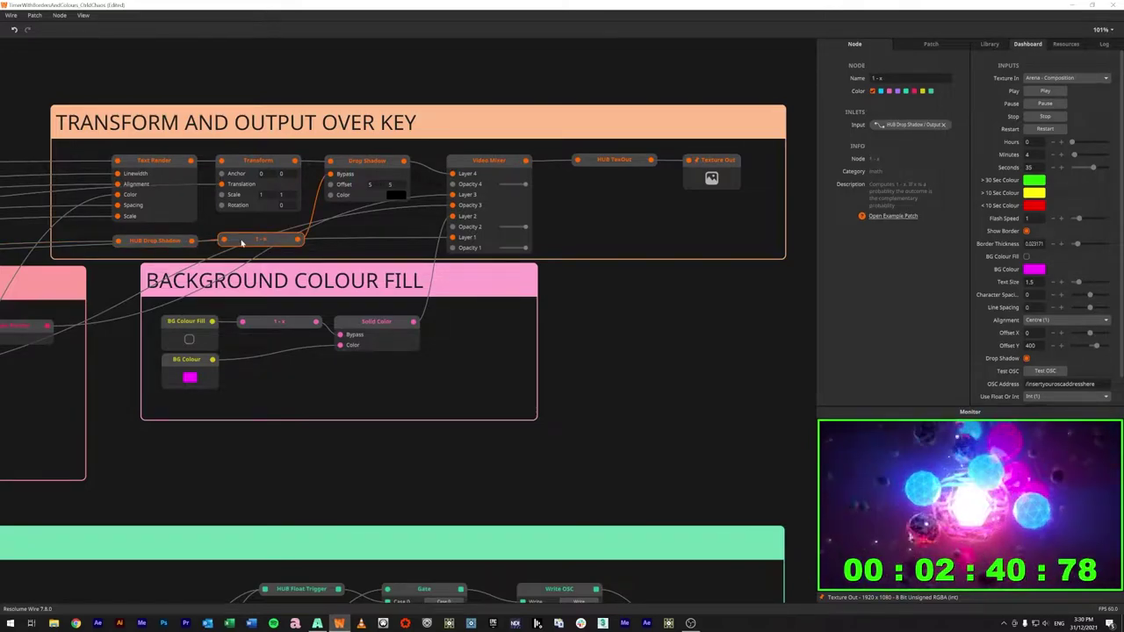
{"action": "left_click", "coordinate": [171, 245]}
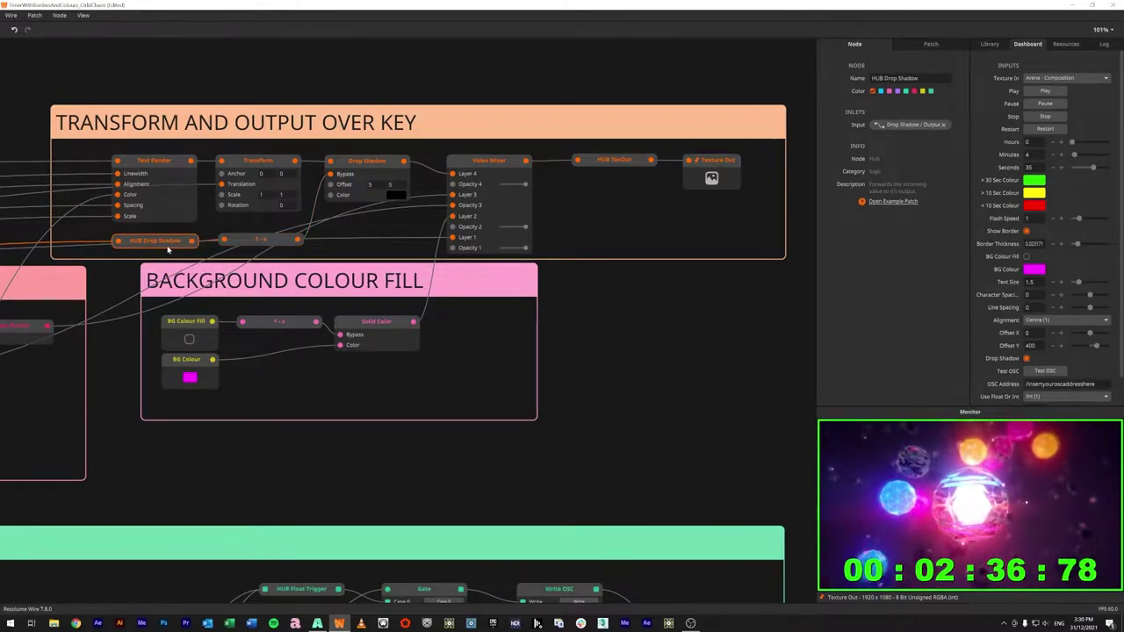
{"action": "mouse_move", "coordinate": [329, 175]}
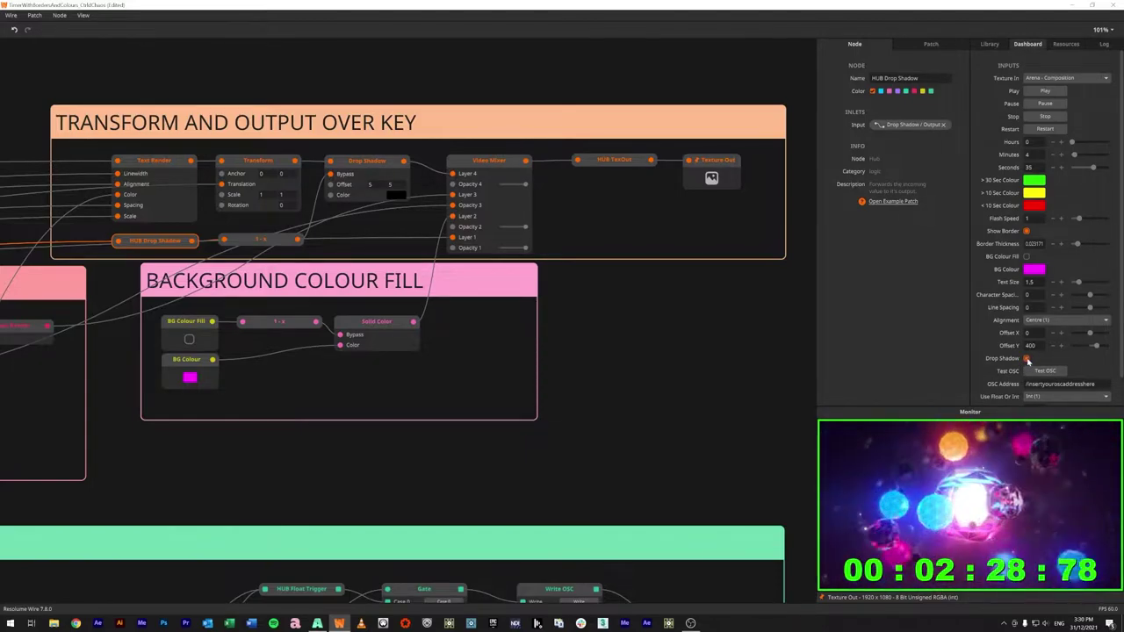
Step: Examine the Video Mixer node's mode and the sources feeding its four layers
{"action": "left_click", "coordinate": [497, 162]}
{"action": "left_click", "coordinate": [535, 208]}
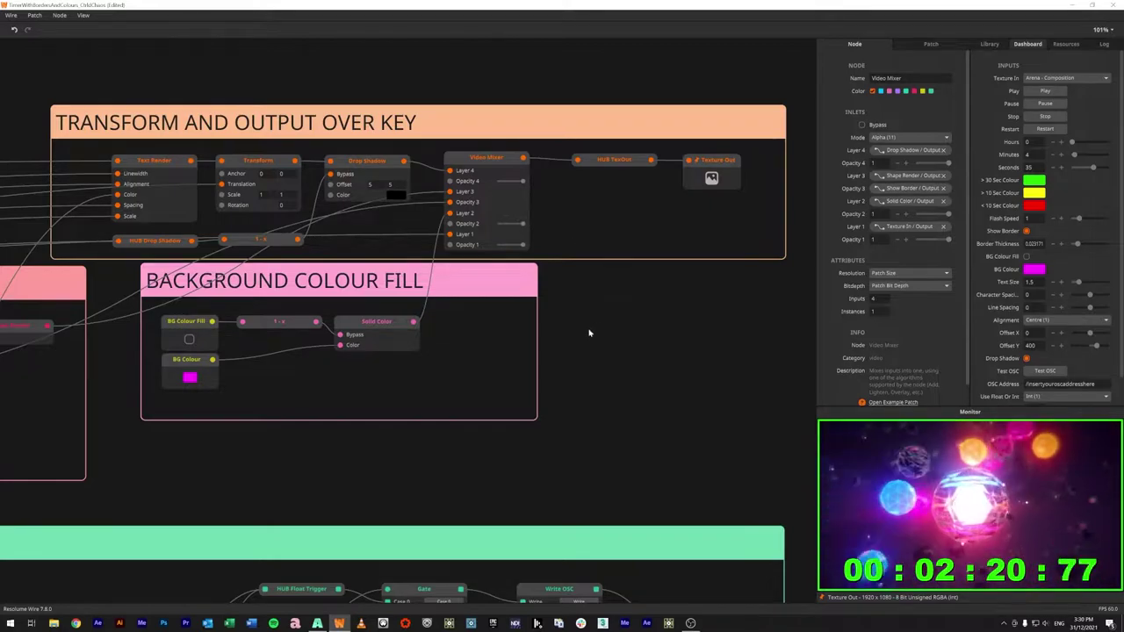
{"action": "scroll", "coordinate": [590, 328], "scroll_direction": "left", "scroll_amount": 4}
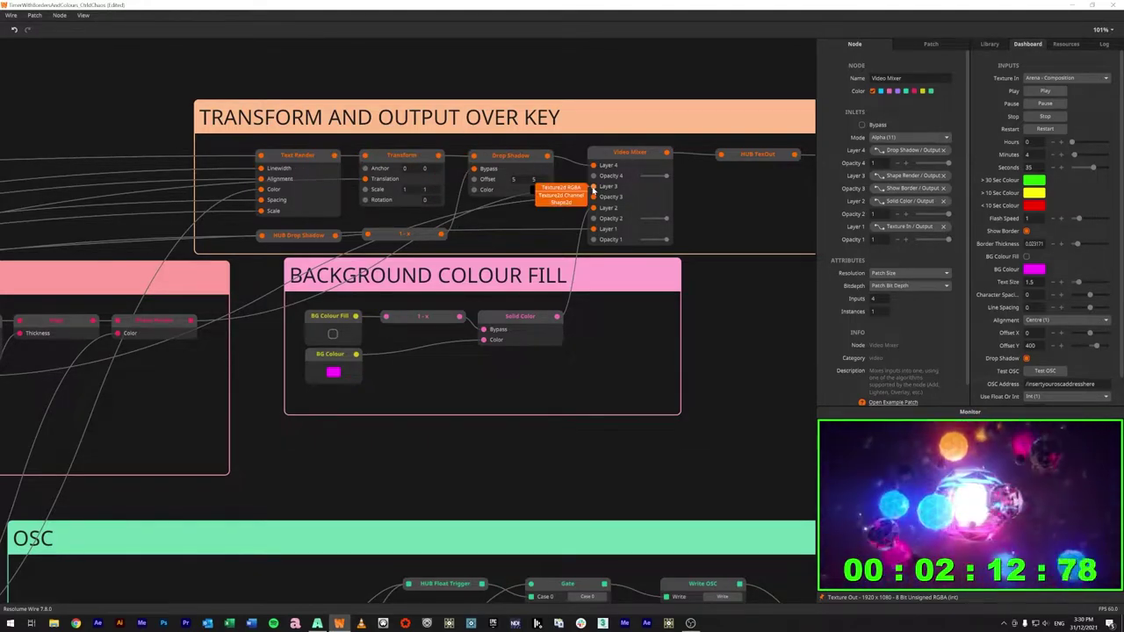
Step: Examine the Rectangle, Edge, Show Border and Border Thickness nodes in the Border section and how they connect
{"action": "scroll", "coordinate": [429, 477], "scroll_direction": "left", "scroll_amount": 5}
{"action": "scroll", "coordinate": [463, 475], "scroll_direction": "down", "scroll_amount": 1}
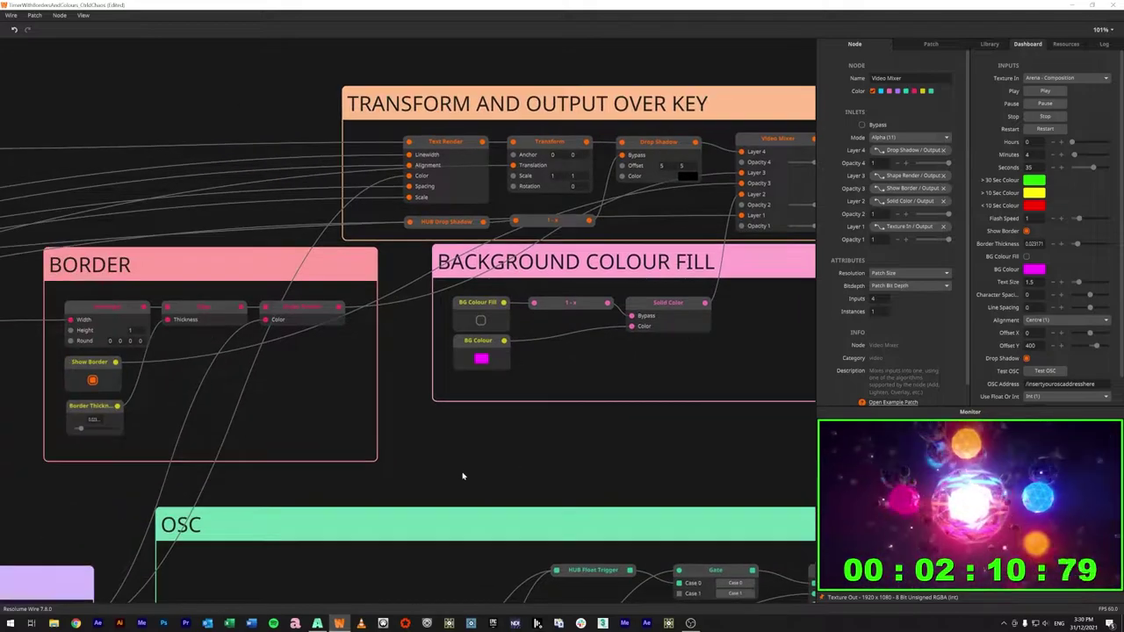
{"action": "left_click_drag", "start_coordinate": [521, 467], "coordinate": [498, 463]}
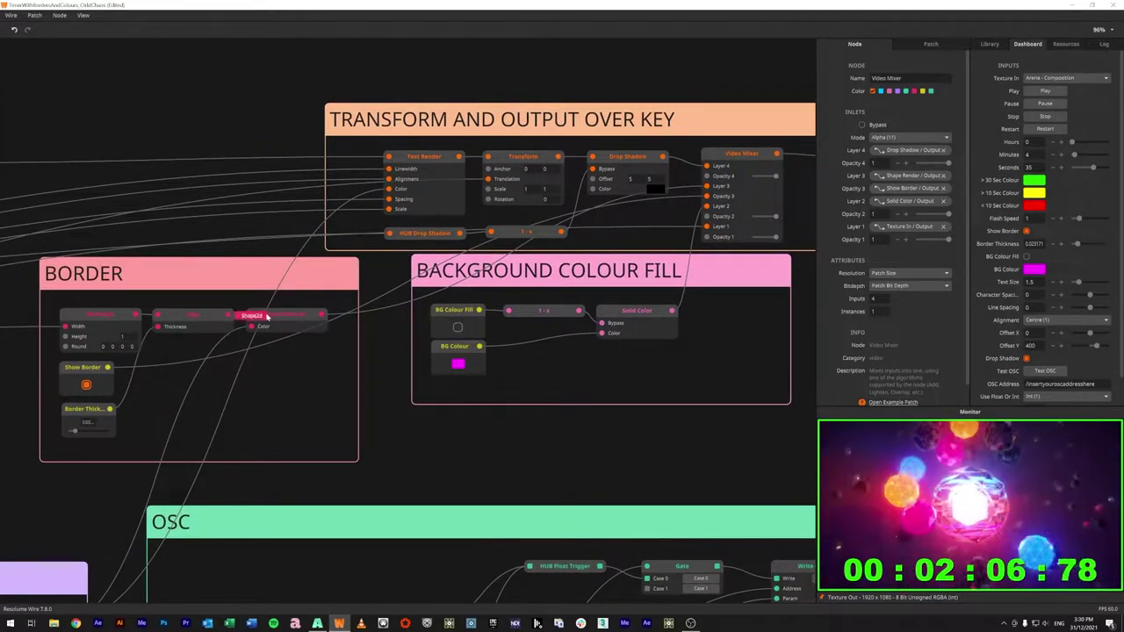
{"action": "left_click", "coordinate": [101, 316]}
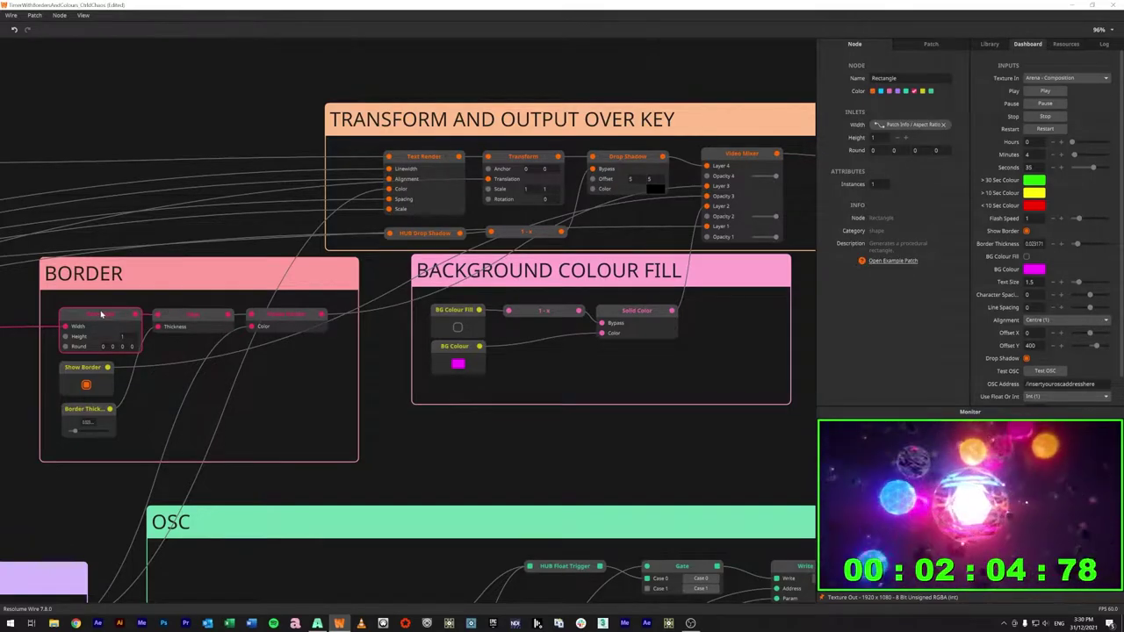
{"action": "mouse_move", "coordinate": [65, 328]}
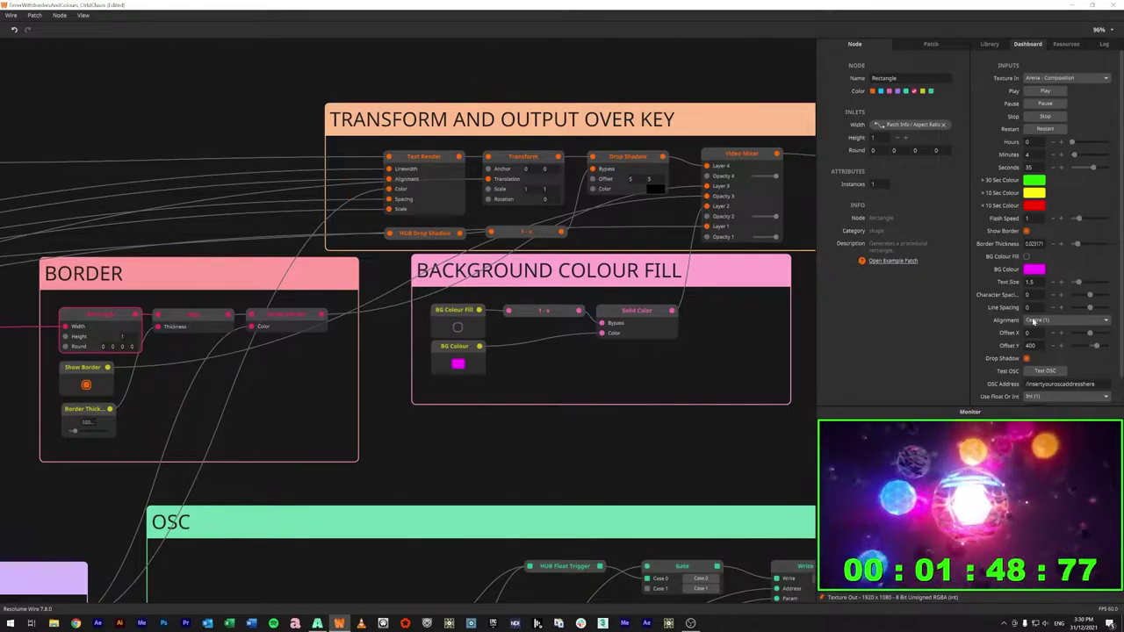
{"action": "left_click", "coordinate": [203, 321]}
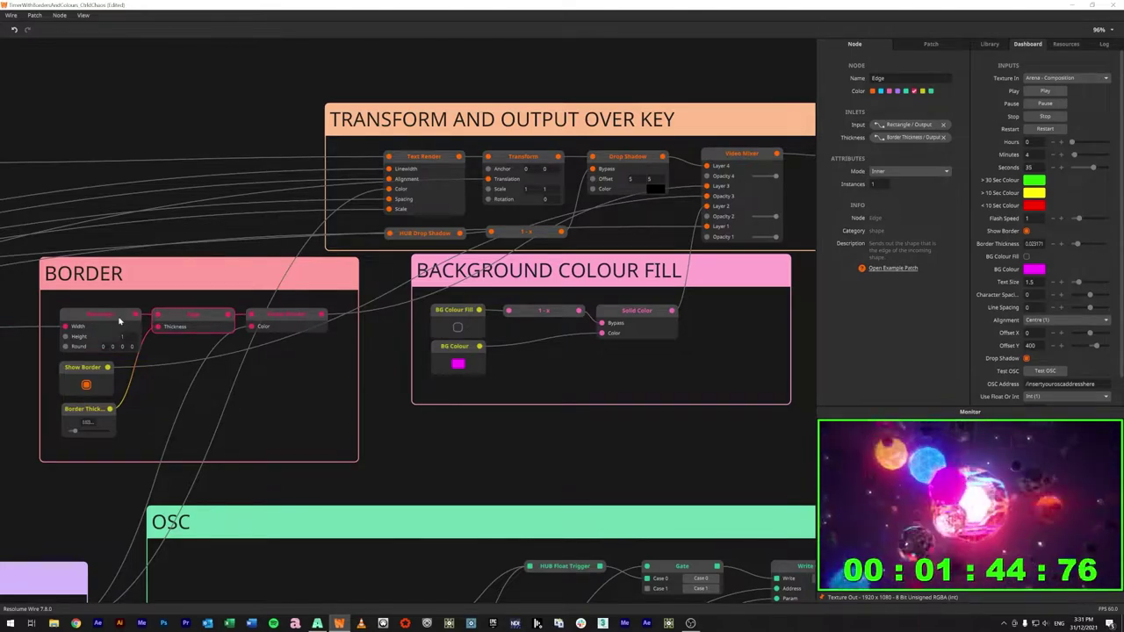
{"action": "mouse_move", "coordinate": [158, 329]}
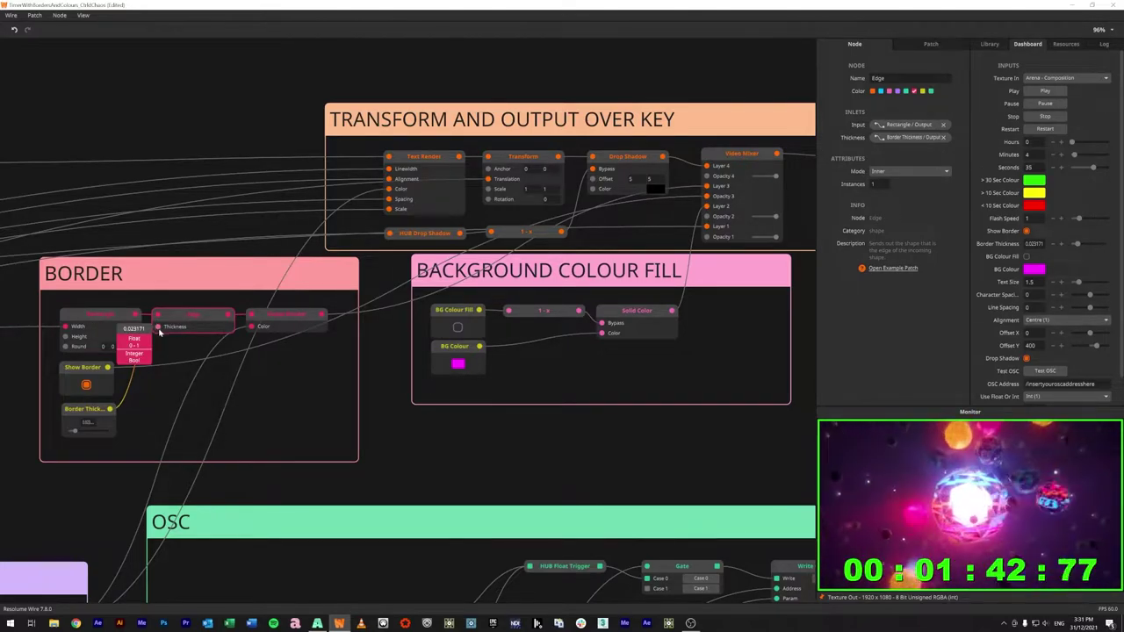
{"action": "left_click", "coordinate": [97, 413]}
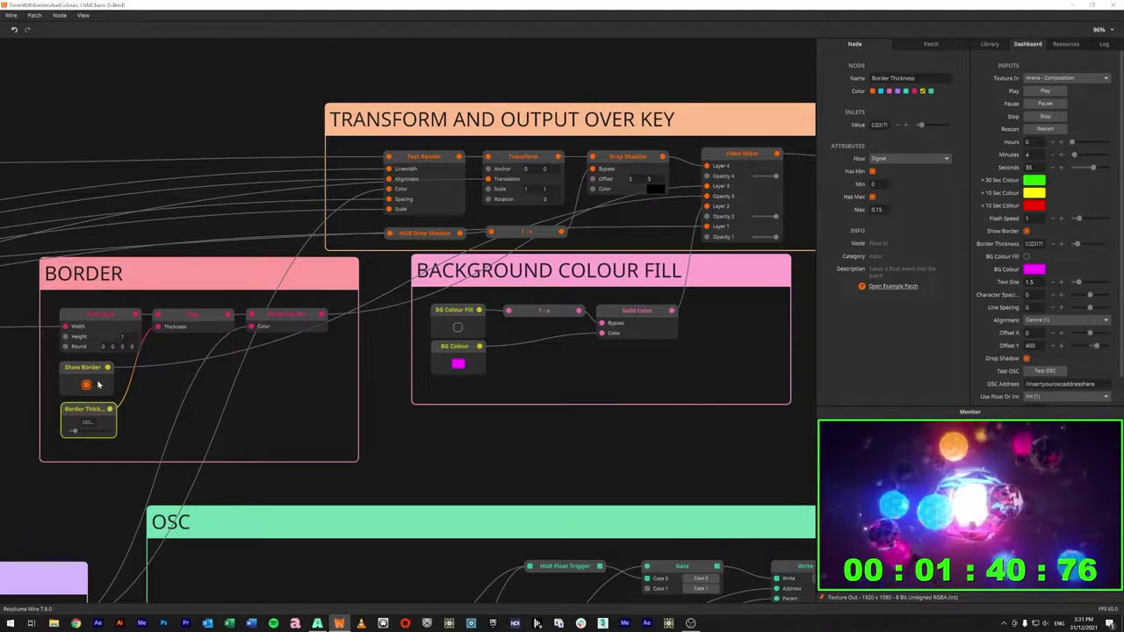
{"action": "left_click", "coordinate": [94, 383]}
{"action": "left_click", "coordinate": [94, 411]}
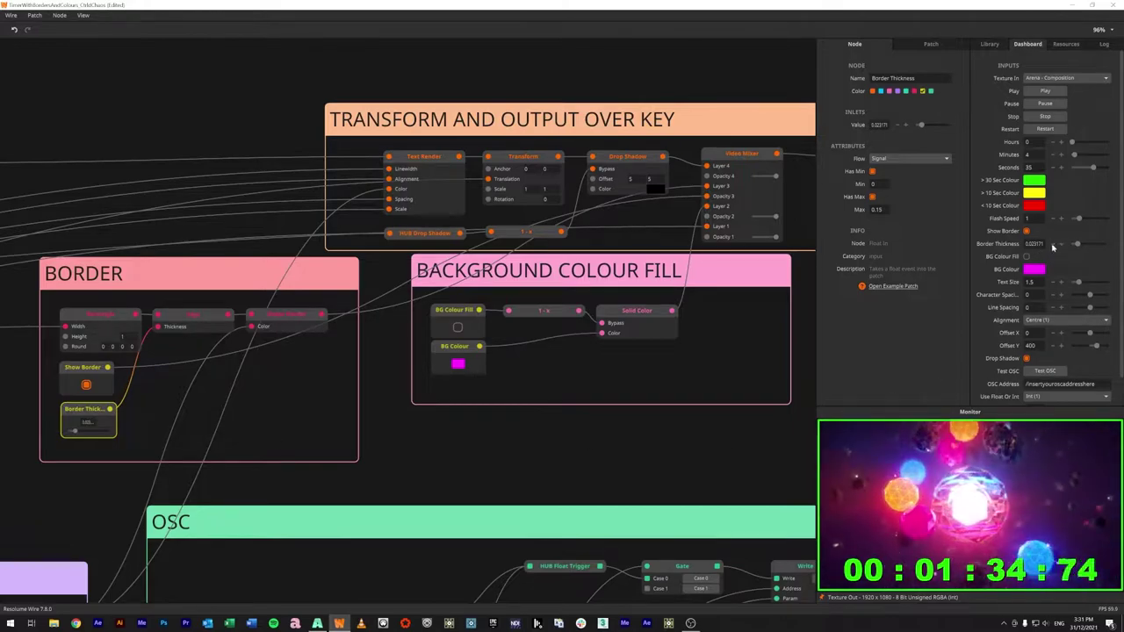
Step: Toggle Show Border off and back on, and set Border Thickness to about 0.054
{"action": "mouse_move", "coordinate": [1080, 242]}
{"action": "left_mouse_down"}
{"action": "mouse_move", "coordinate": [1093, 243]}
{"action": "mouse_move", "coordinate": [1076, 243]}
{"action": "left_mouse_up"}
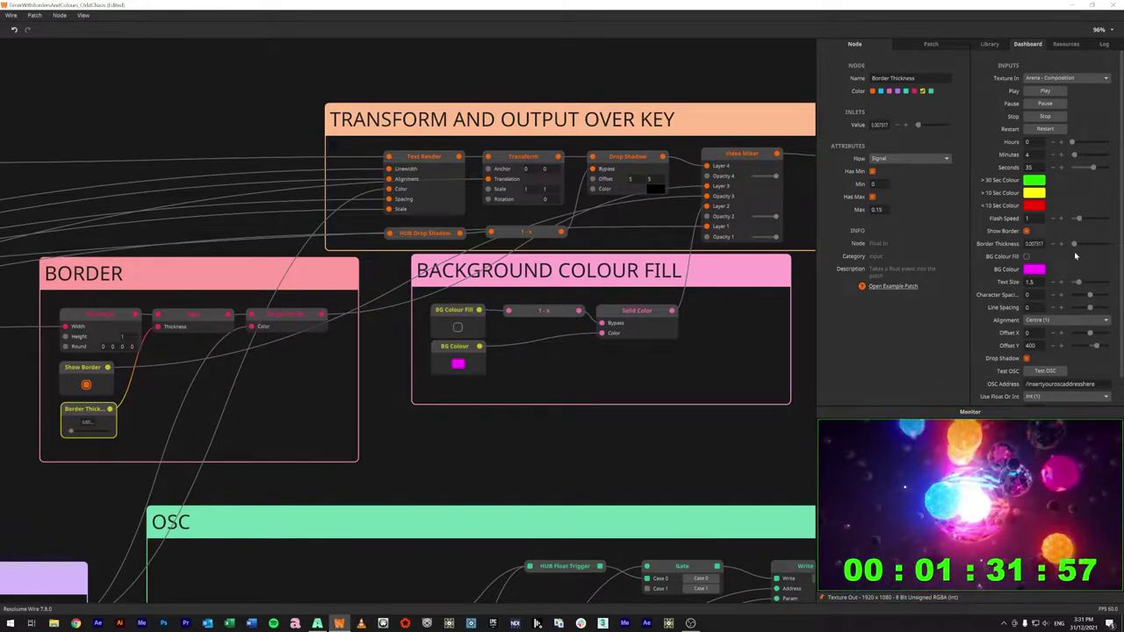
{"action": "left_click", "coordinate": [1028, 232]}
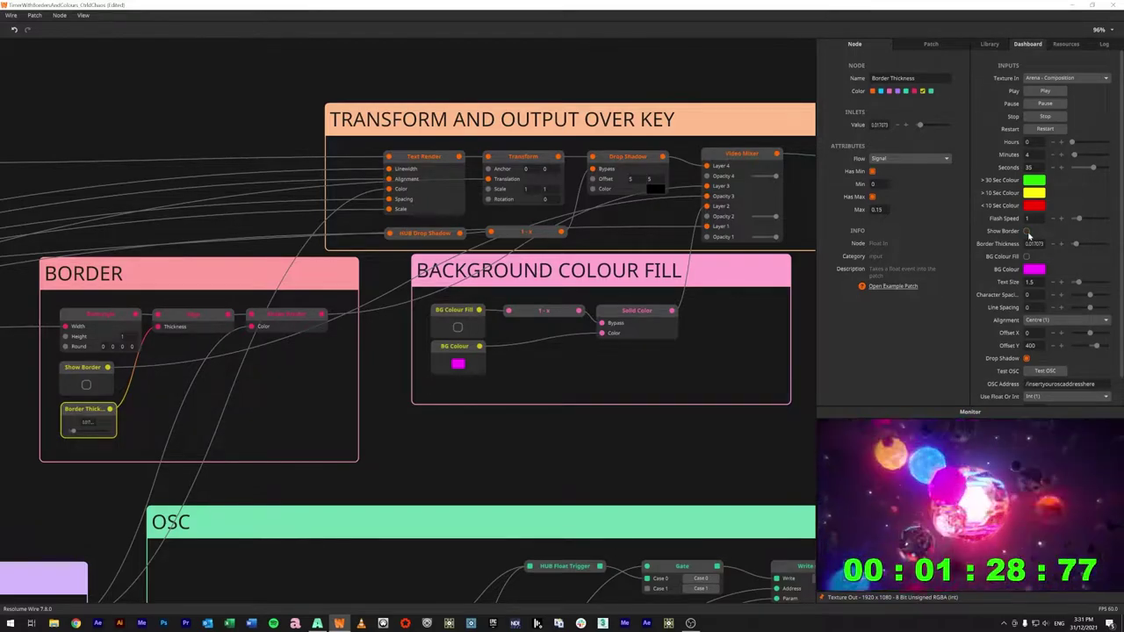
{"action": "left_click_drag", "start_coordinate": [1079, 244], "coordinate": [1086, 244]}
Step: Trace the Show Border output from the Border section to the Video Mixer's Opacity 3 inlet
{"action": "left_click_drag", "start_coordinate": [559, 474], "coordinate": [321, 463]}
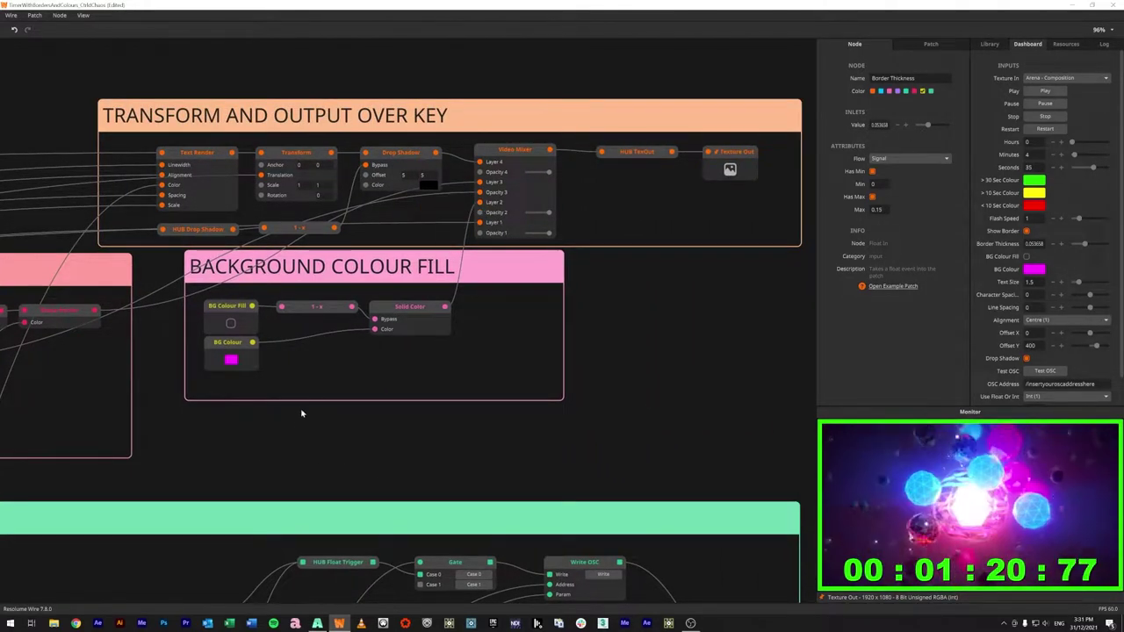
{"action": "left_click_drag", "start_coordinate": [304, 414], "coordinate": [563, 464]}
{"action": "left_click", "coordinate": [81, 373]}
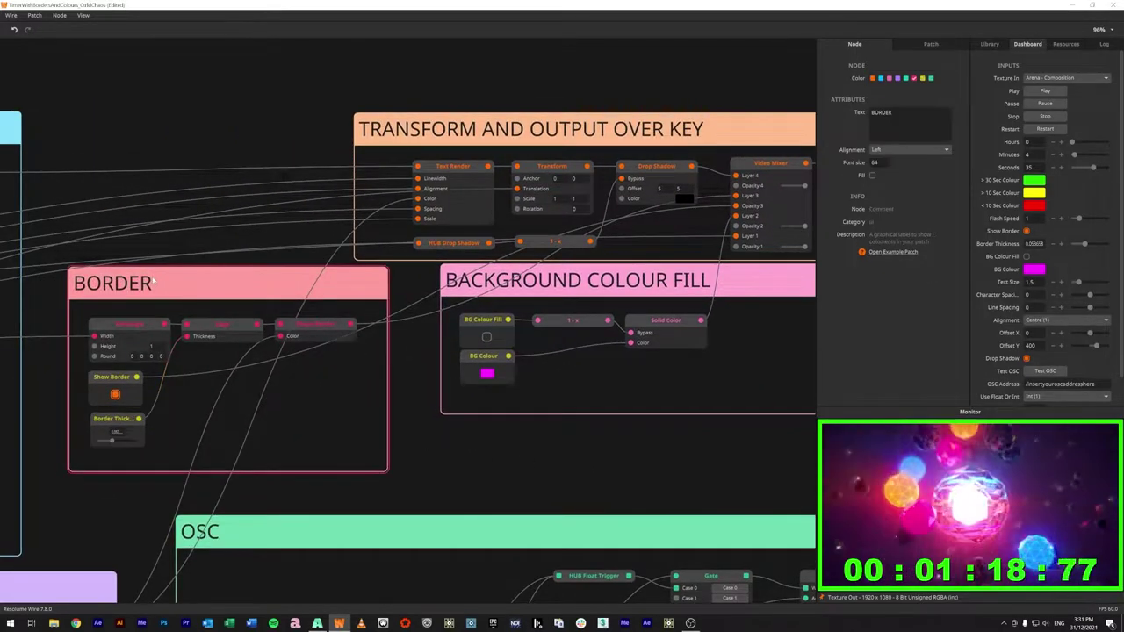
{"action": "left_click_drag", "start_coordinate": [136, 376], "coordinate": [736, 205]}
{"action": "left_click", "coordinate": [116, 396]}
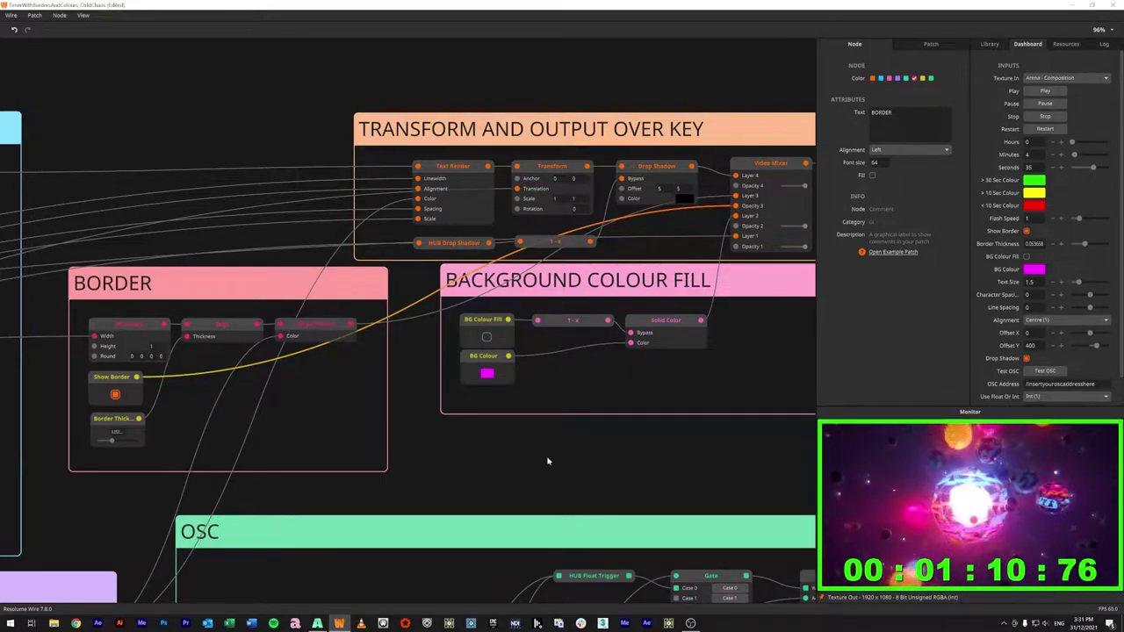
Step: Examine the Solid Color node in the Background Colour Fill section, including its inlets and the visibility options for Bypass
{"action": "key", "text": "ctrl+z"}
{"action": "scroll", "coordinate": [555, 453], "scroll_direction": "right", "scroll_amount": 4}
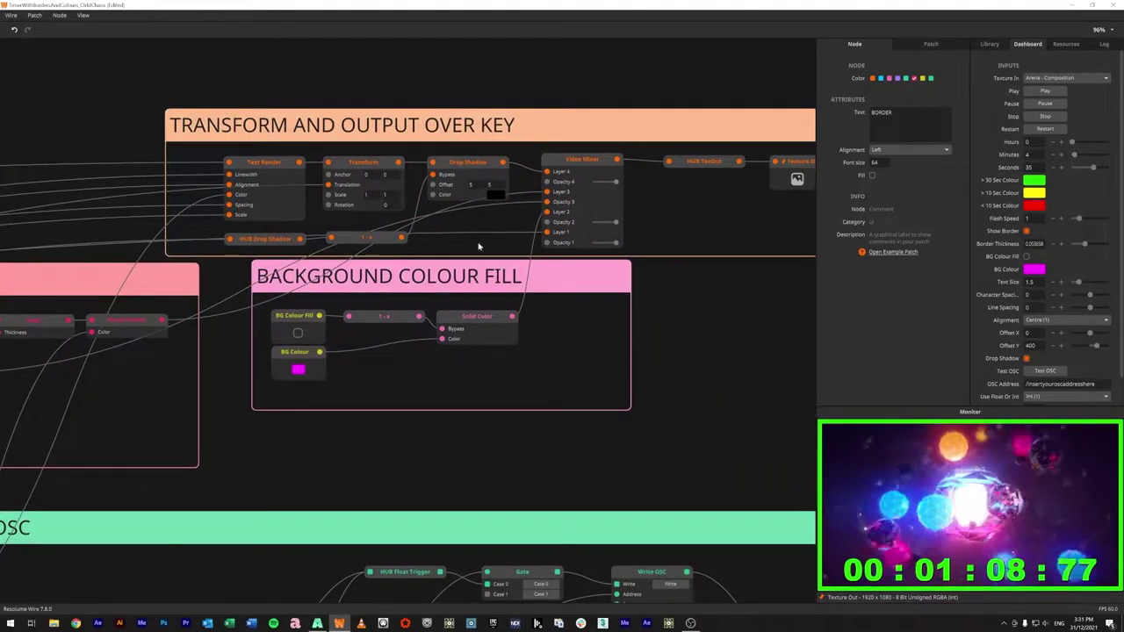
{"action": "left_click", "coordinate": [472, 320]}
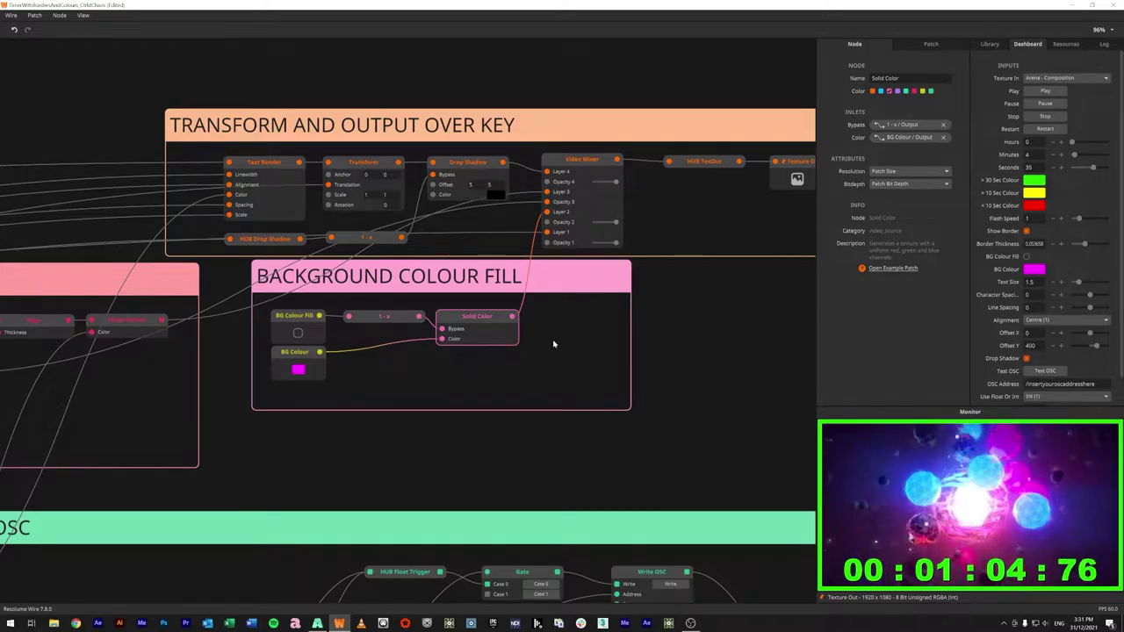
{"action": "mouse_move", "coordinate": [452, 331]}
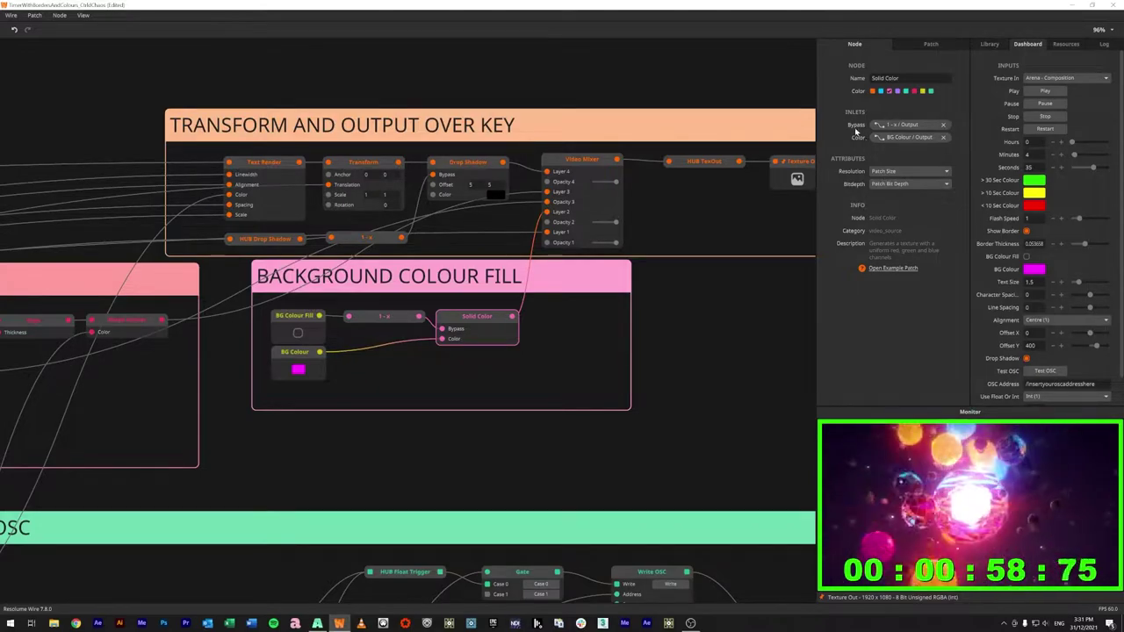
{"action": "right_click", "coordinate": [466, 318]}
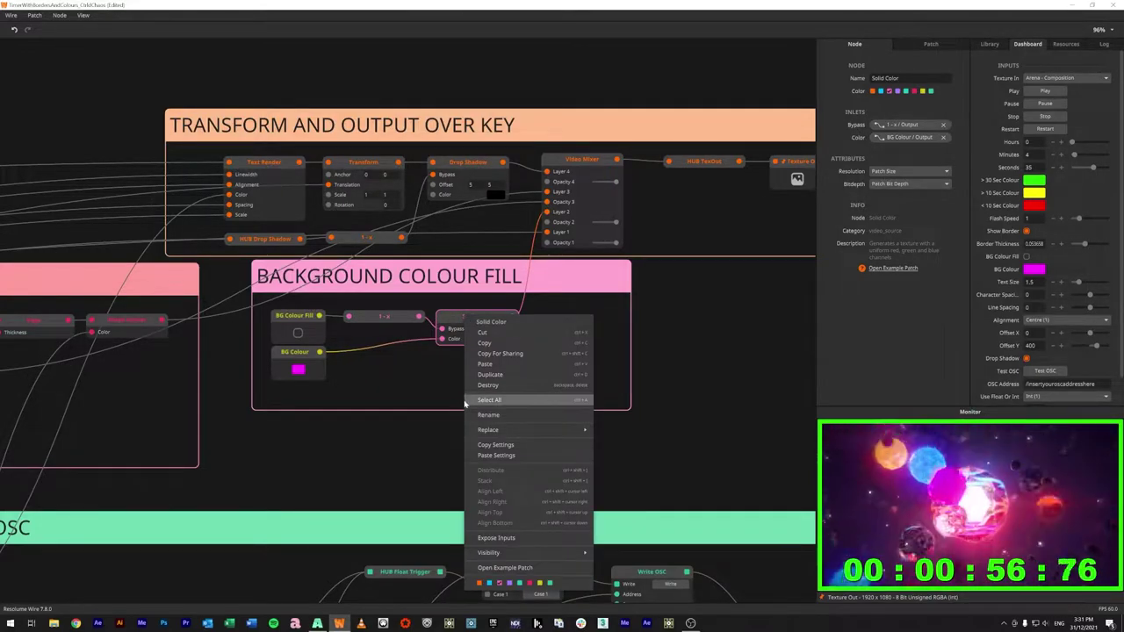
{"action": "mouse_move", "coordinate": [489, 553]}
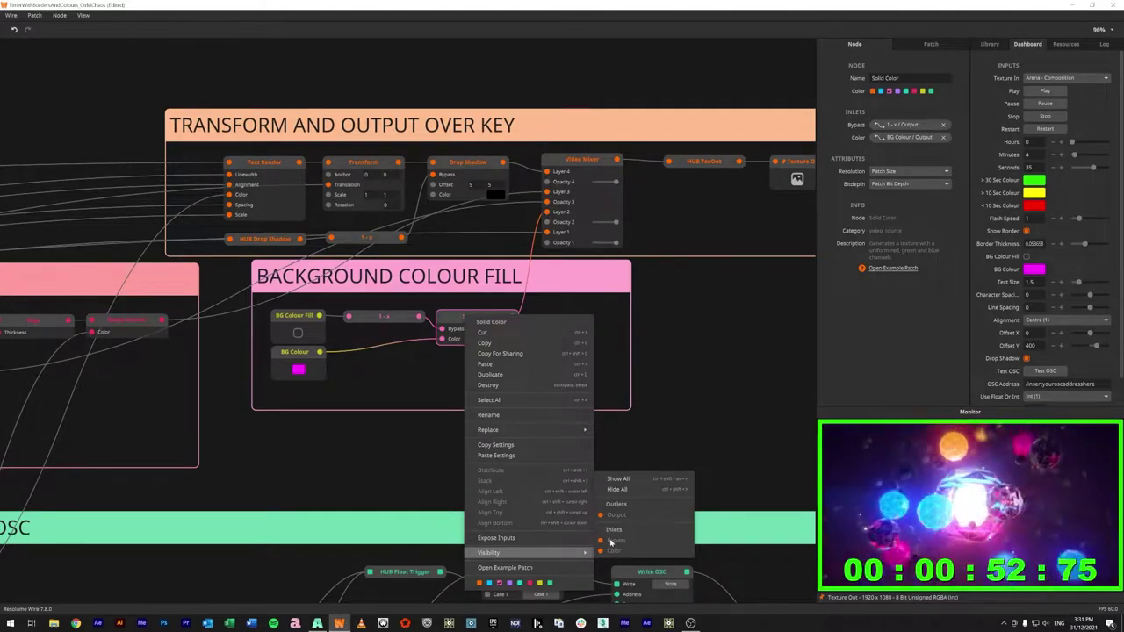
{"action": "left_click", "coordinate": [449, 381]}
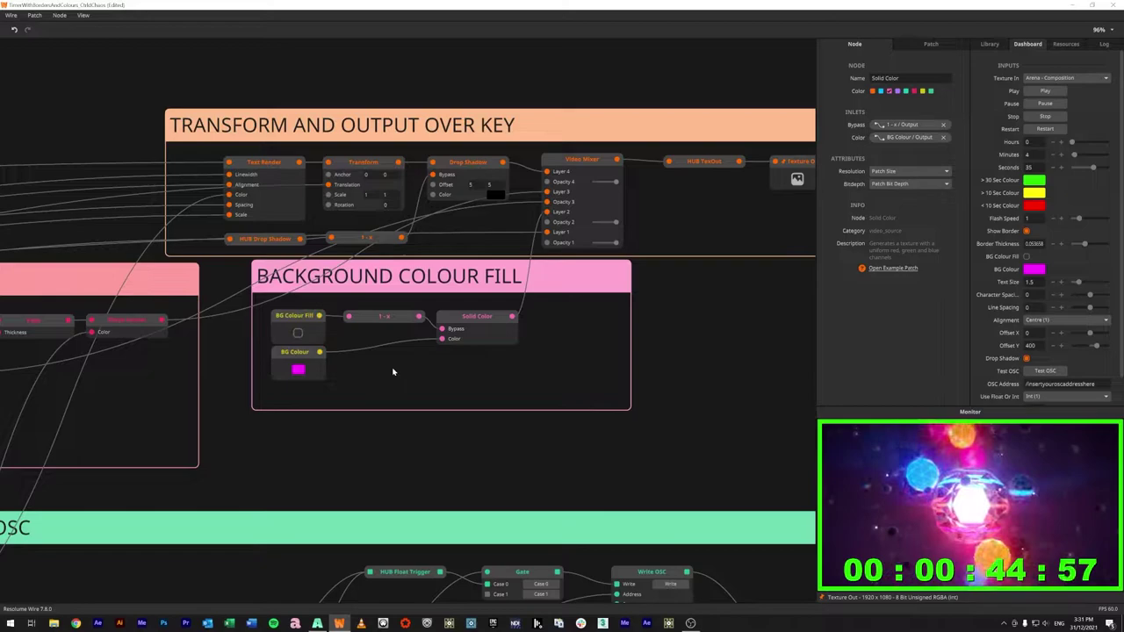
Step: Toggle BG Colour Fill on and back off, and inspect the BG Colour node feeding the Solid Color node
{"action": "left_click", "coordinate": [298, 334]}
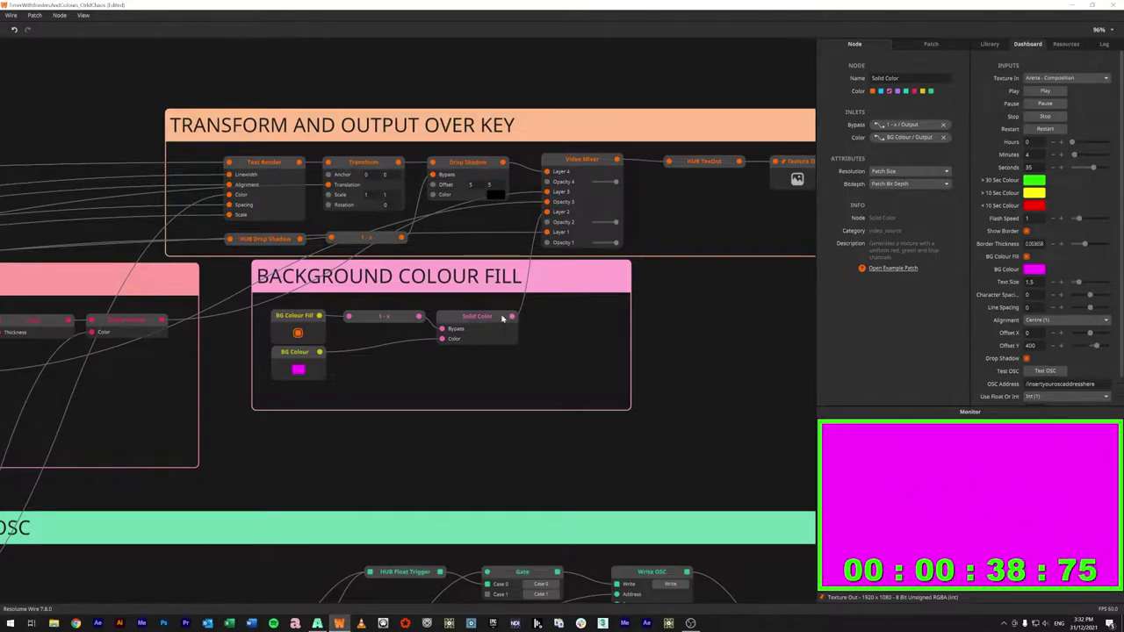
{"action": "left_click", "coordinate": [298, 333]}
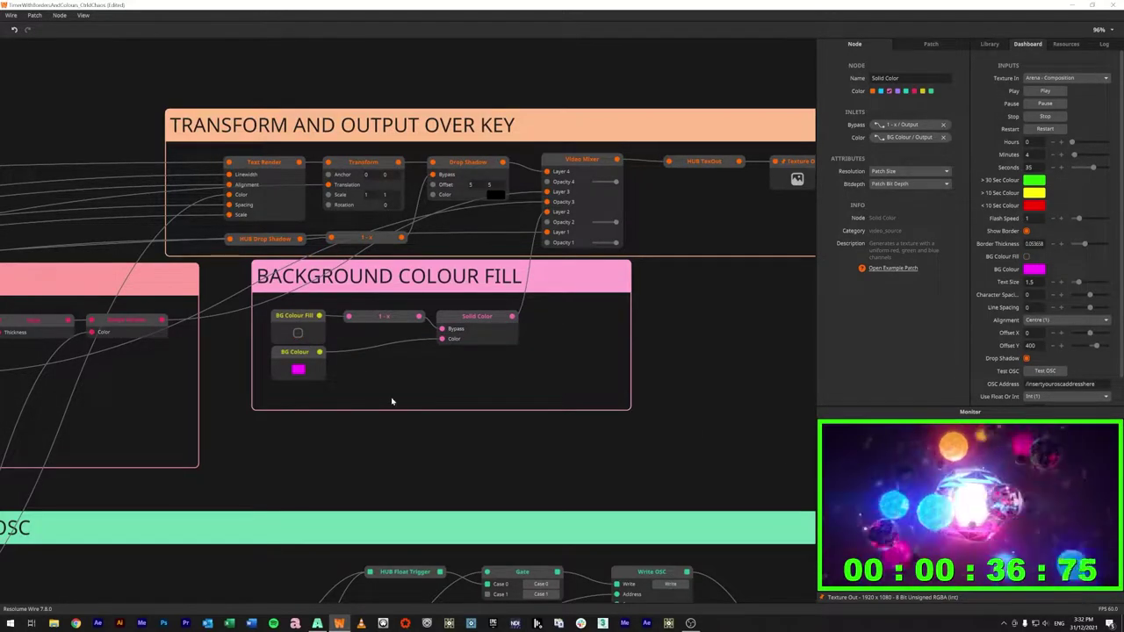
{"action": "left_click", "coordinate": [308, 376]}
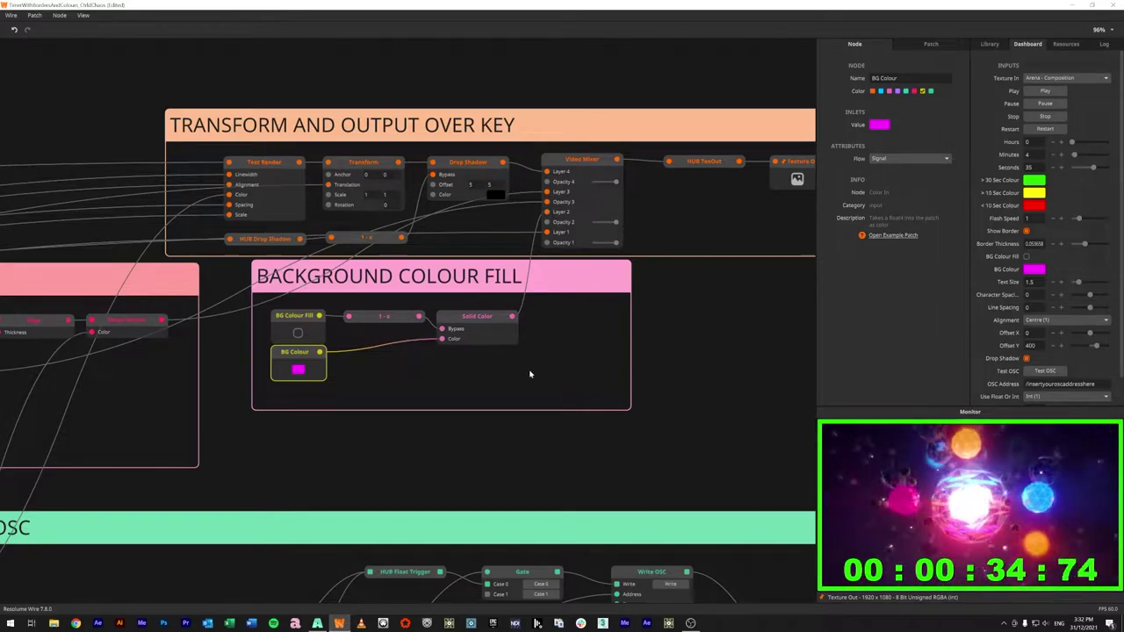
Step: Trace the output chain from the Video Mixer through HUB TexOut to the Texture Out node
{"action": "scroll", "coordinate": [615, 373], "scroll_direction": "right", "scroll_amount": 5}
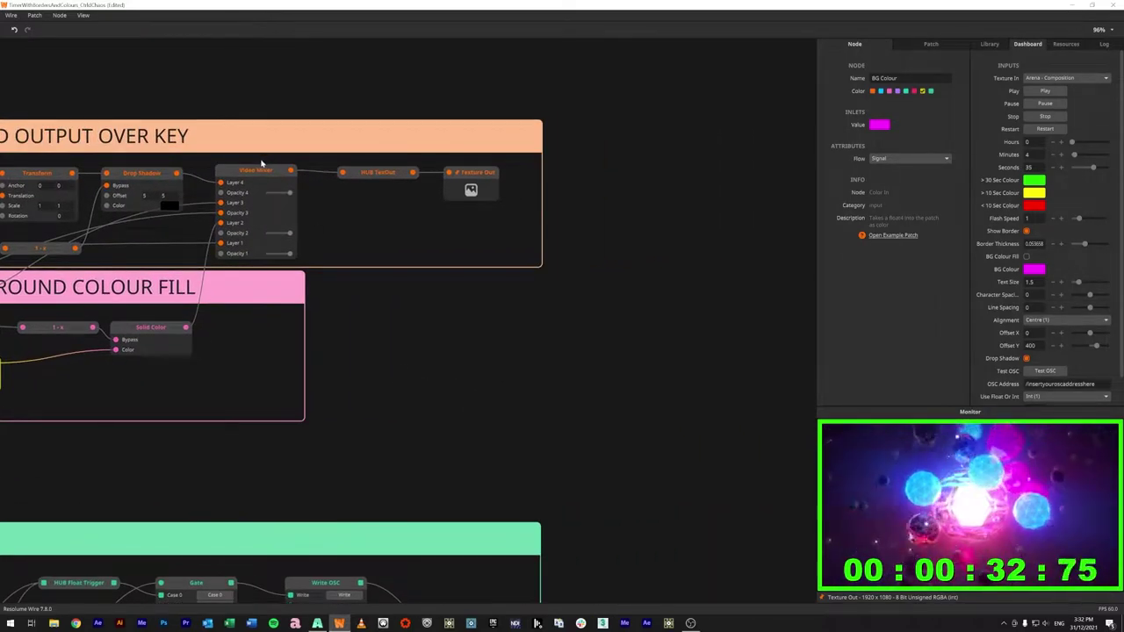
{"action": "left_click", "coordinate": [255, 170]}
{"action": "left_click", "coordinate": [382, 173]}
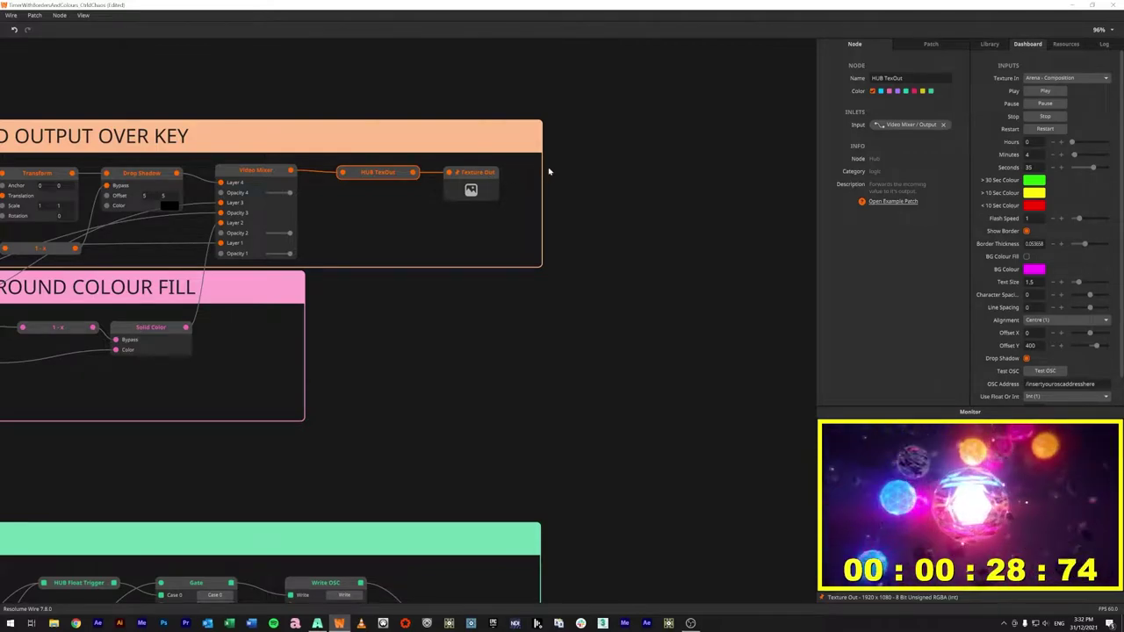
{"action": "left_click", "coordinate": [472, 174]}
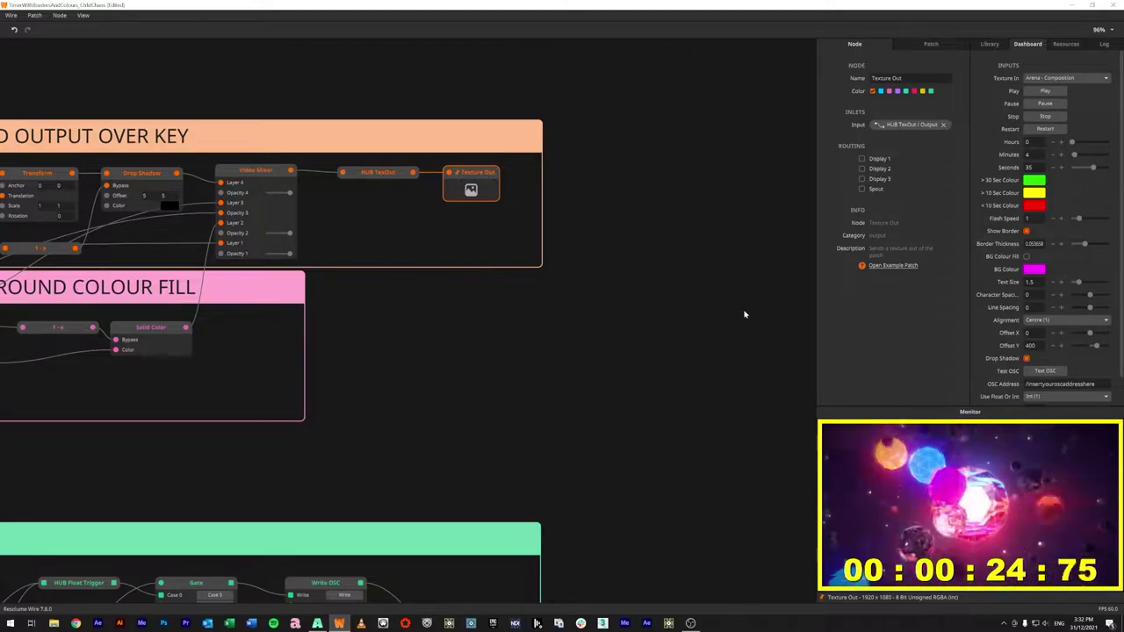
Step: Locate the Colour Control section and inspect the Floor node fed by the Time node's Hours output
{"action": "scroll", "coordinate": [512, 398], "scroll_direction": "down", "scroll_amount": 5}
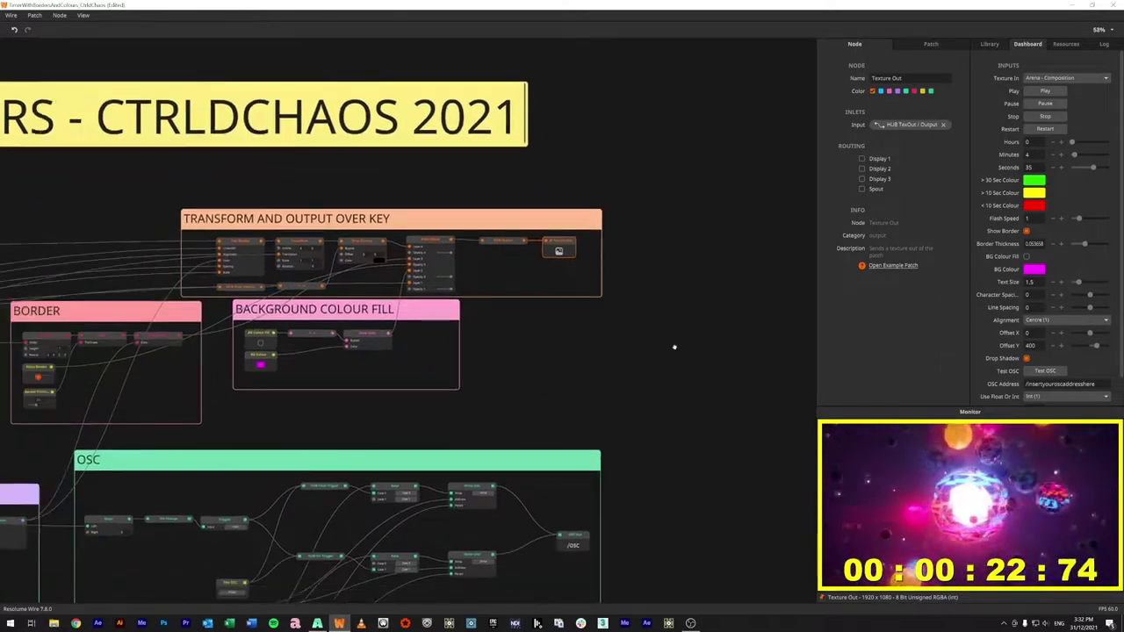
{"action": "left_click_drag", "start_coordinate": [357, 392], "coordinate": [707, 355]}
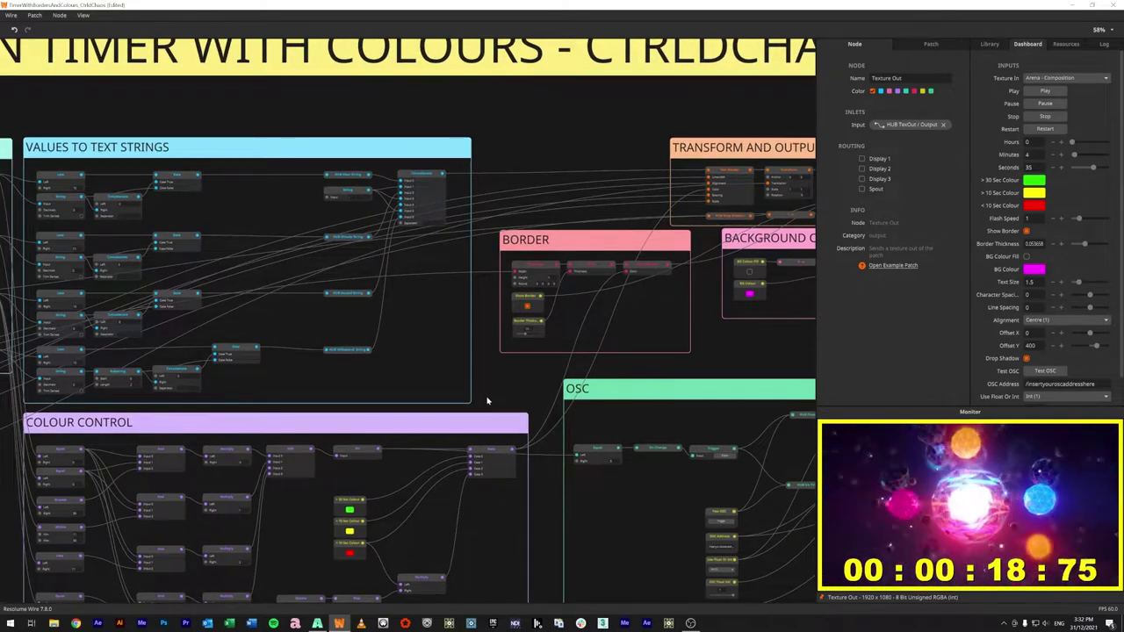
{"action": "left_click_drag", "start_coordinate": [488, 402], "coordinate": [648, 308]}
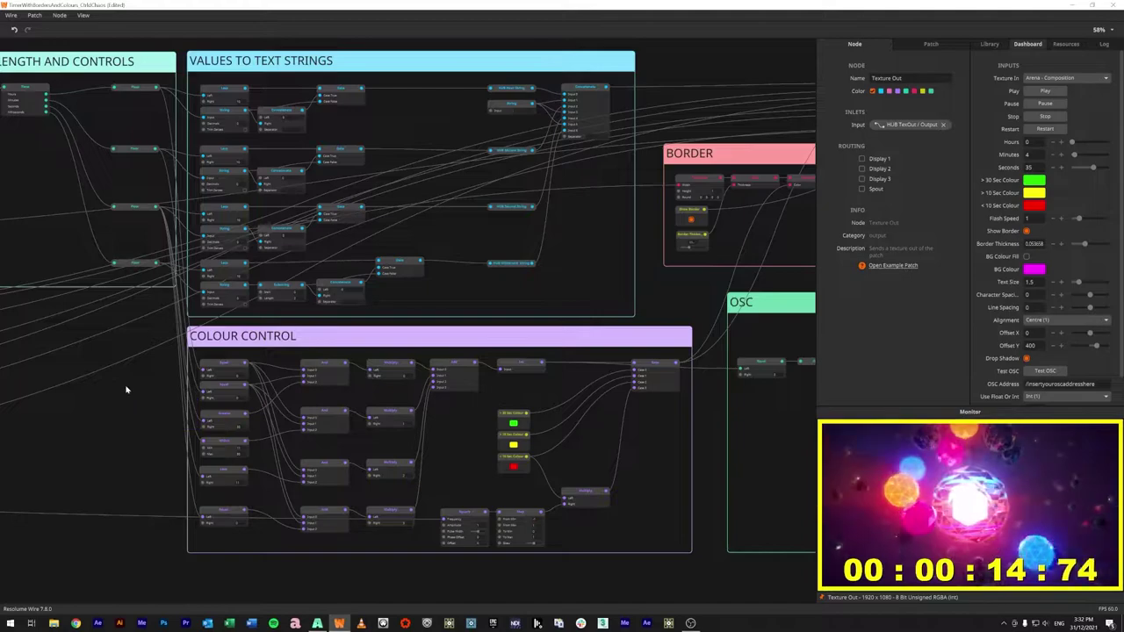
{"action": "scroll", "coordinate": [132, 392], "scroll_direction": "up", "scroll_amount": 5}
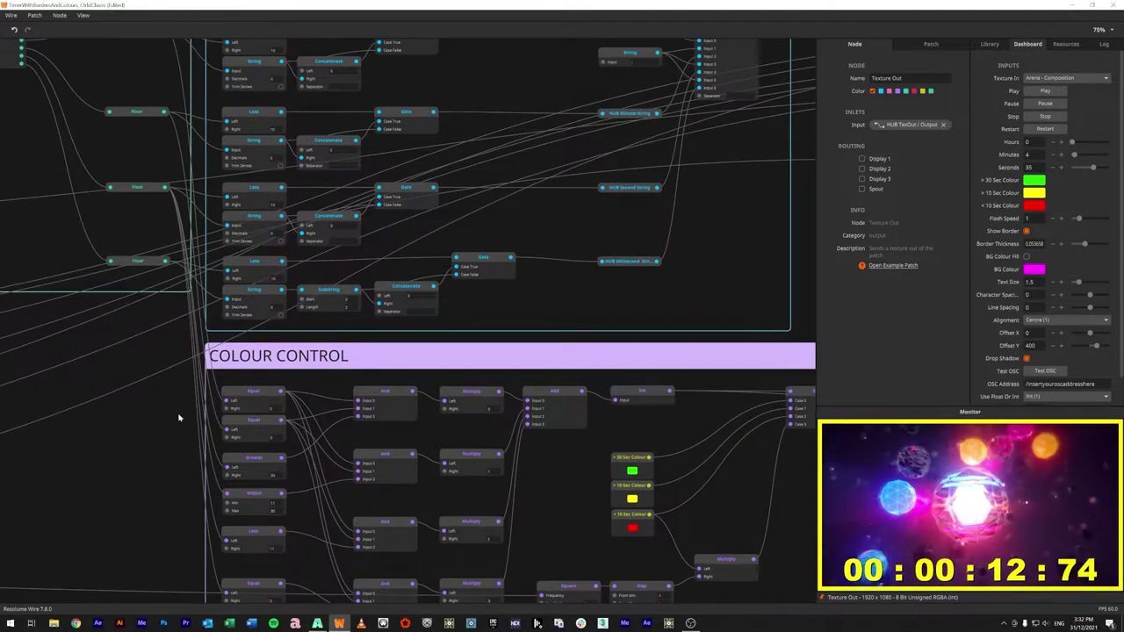
{"action": "scroll", "coordinate": [150, 413], "scroll_direction": "down", "scroll_amount": 2}
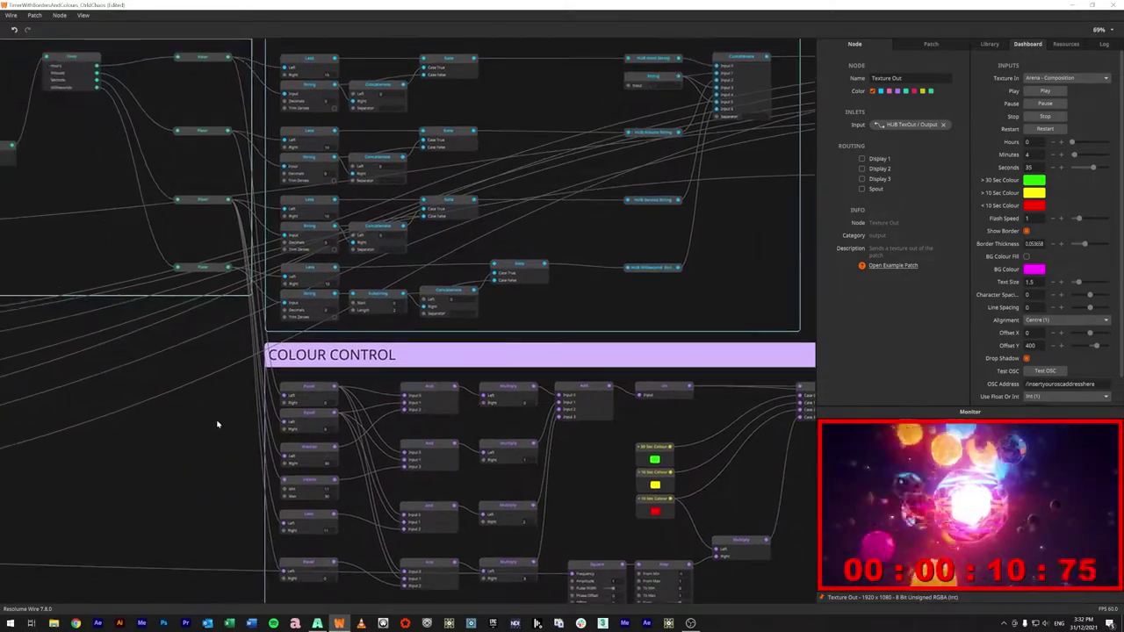
{"action": "scroll", "coordinate": [222, 420], "scroll_direction": "down", "scroll_amount": 1}
{"action": "left_click", "coordinate": [204, 72]}
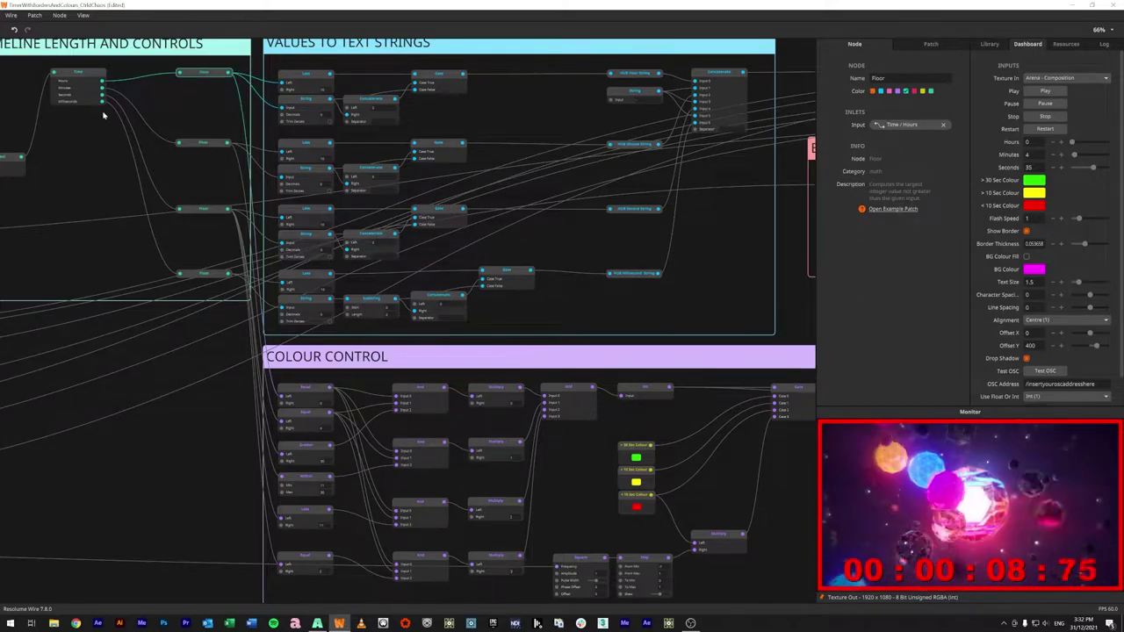
Step: Examine the Subtract and Time nodes in the Set Timeline Length and Controls section and how they feed the Floor nodes
{"action": "left_click_drag", "start_coordinate": [96, 175], "coordinate": [302, 180]}
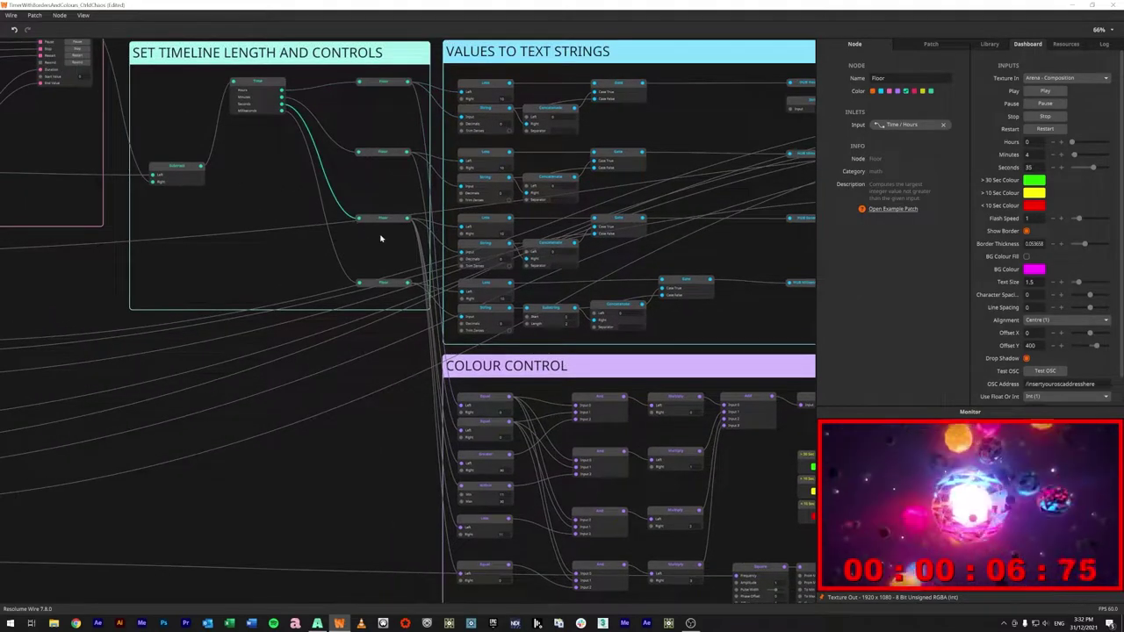
{"action": "scroll", "coordinate": [319, 246], "scroll_direction": "down", "scroll_amount": 1}
{"action": "scroll", "coordinate": [319, 246], "scroll_direction": "down", "scroll_amount": 4}
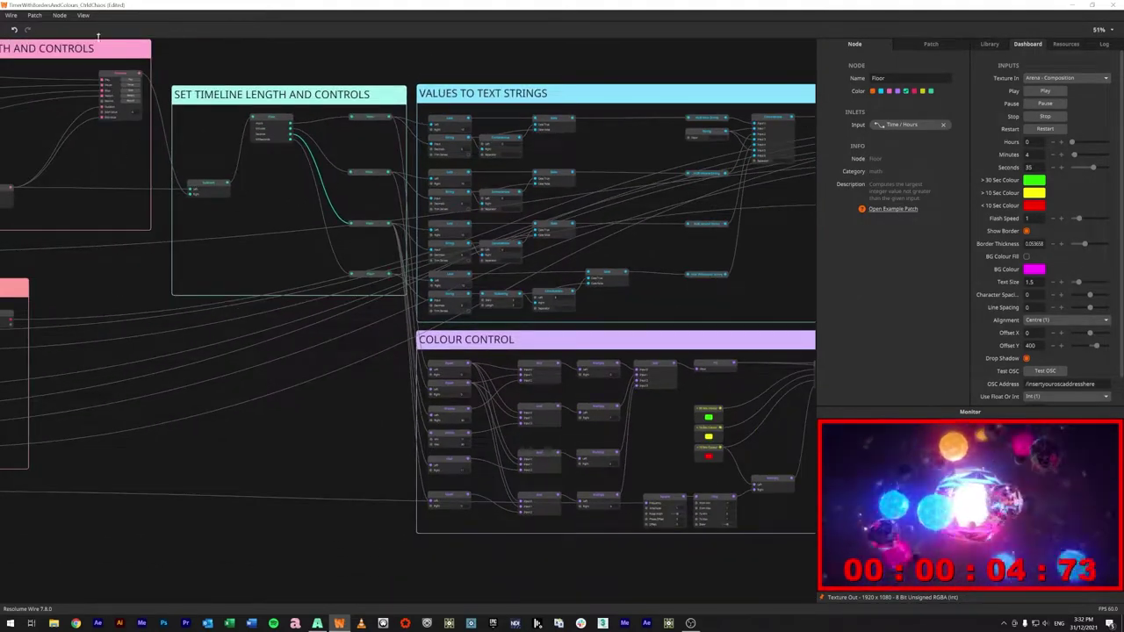
{"action": "left_click", "coordinate": [208, 185]}
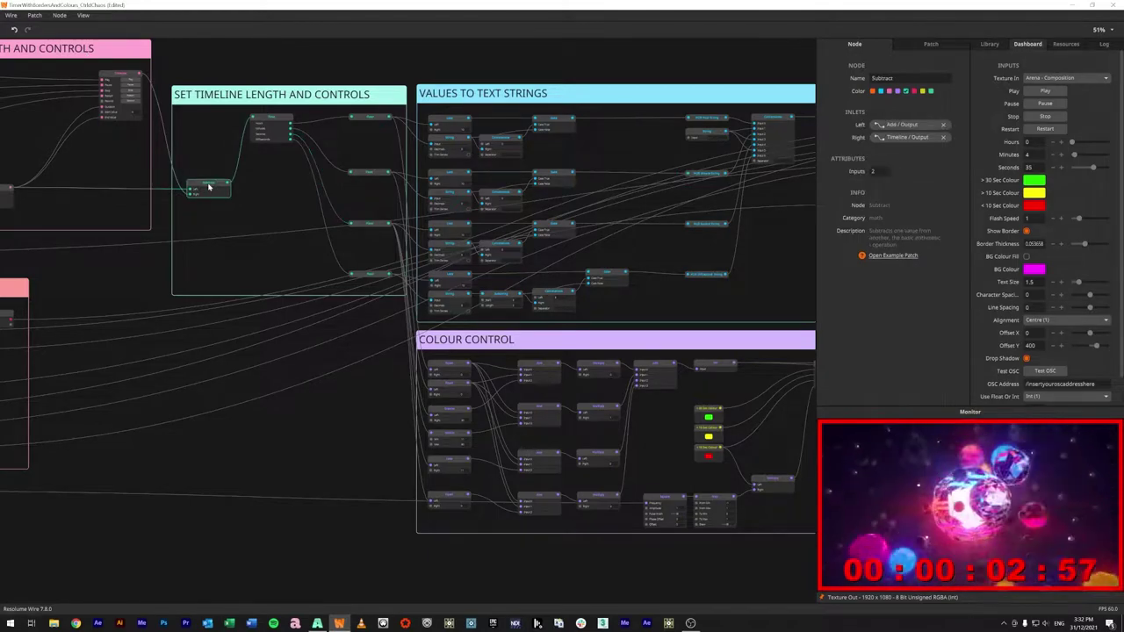
{"action": "left_click", "coordinate": [258, 124]}
{"action": "scroll", "coordinate": [280, 125], "scroll_direction": "up", "scroll_amount": 5}
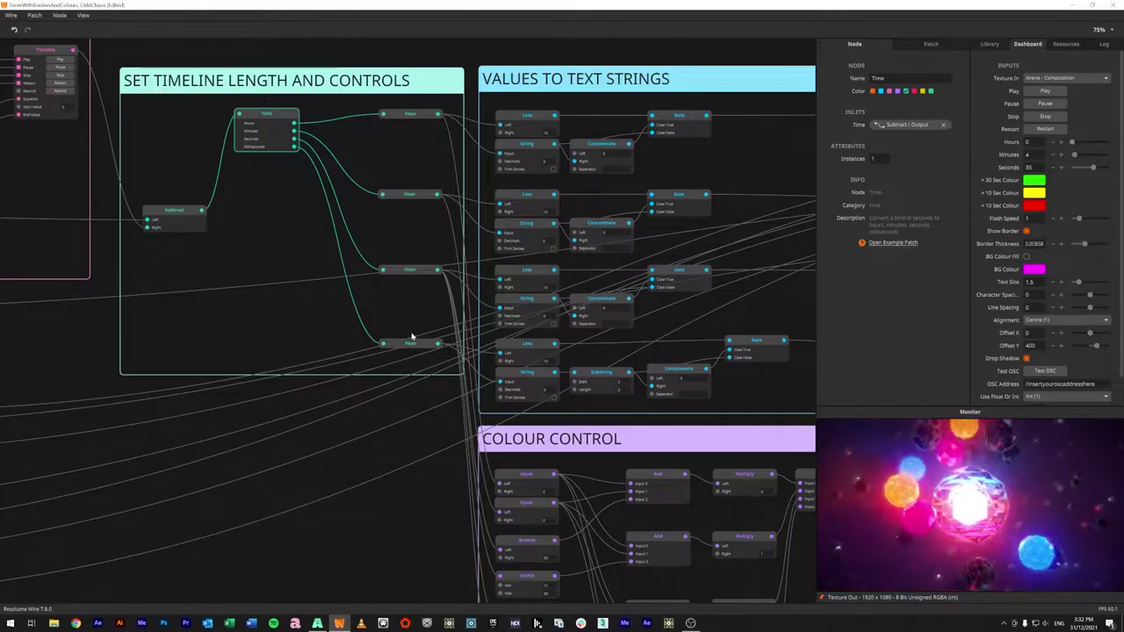
Step: Examine the first Equal node and the Greater node in the Colour Control section and their Floor inputs
{"action": "left_click_drag", "start_coordinate": [427, 329], "coordinate": [326, 208]}
{"action": "scroll", "coordinate": [314, 296], "scroll_direction": "down", "scroll_amount": 2}
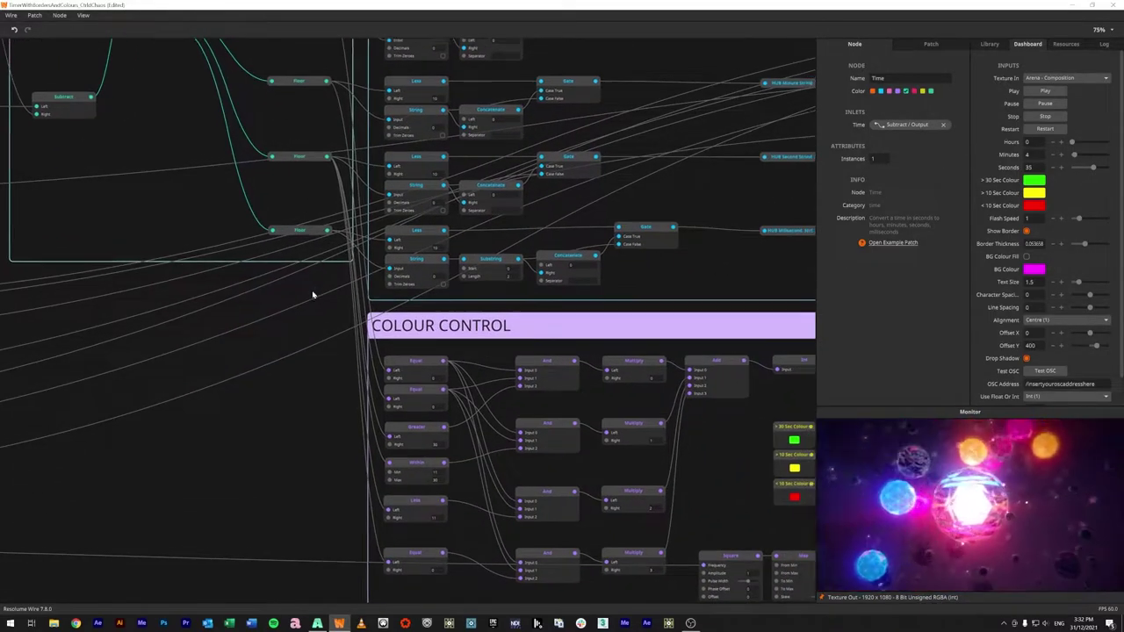
{"action": "scroll", "coordinate": [304, 351], "scroll_direction": "down", "scroll_amount": 1}
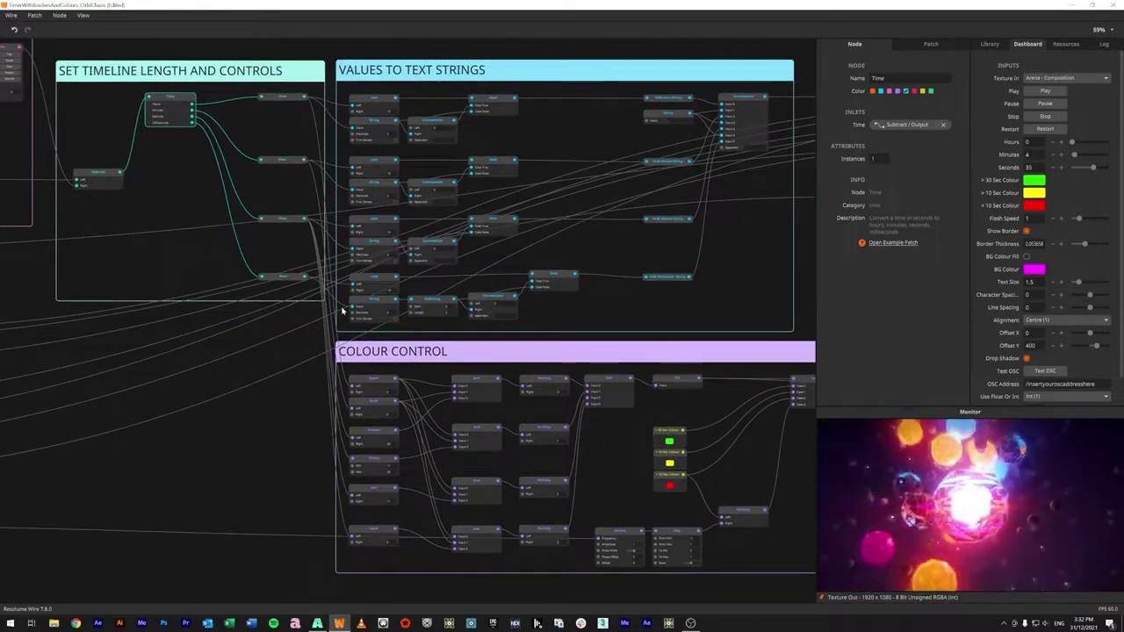
{"action": "left_click", "coordinate": [376, 382]}
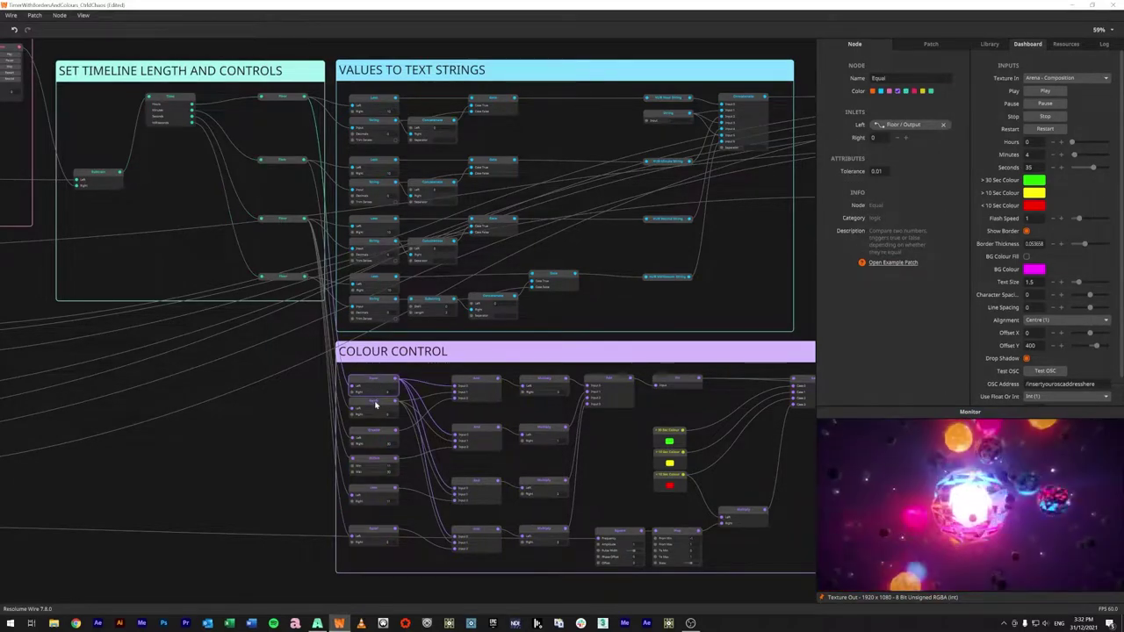
{"action": "left_click", "coordinate": [379, 433]}
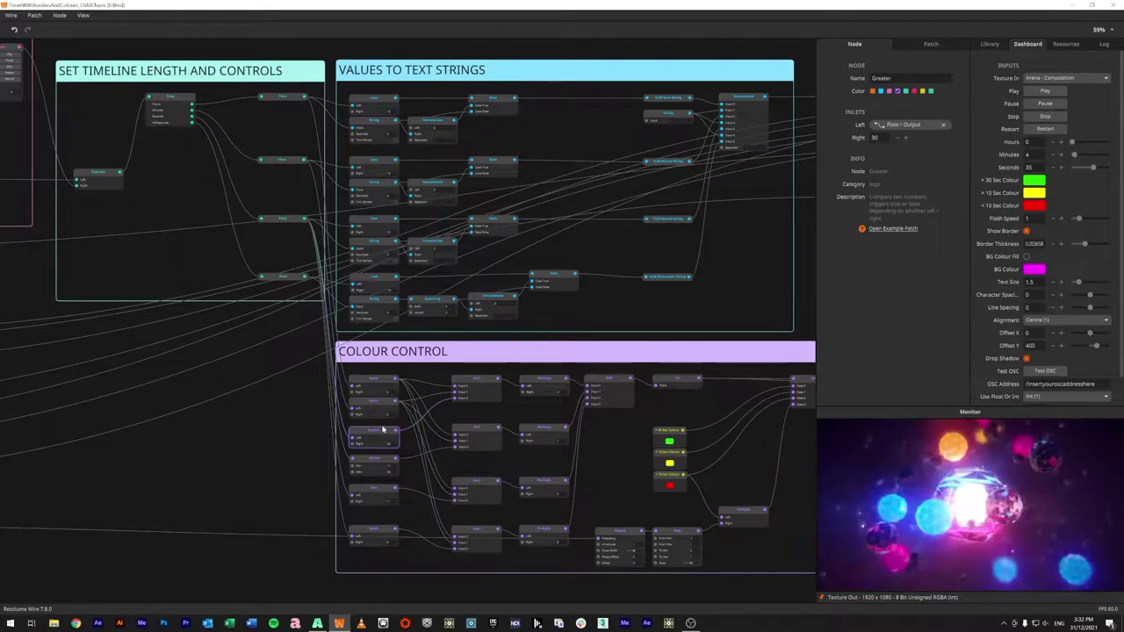
{"action": "left_click", "coordinate": [379, 382]}
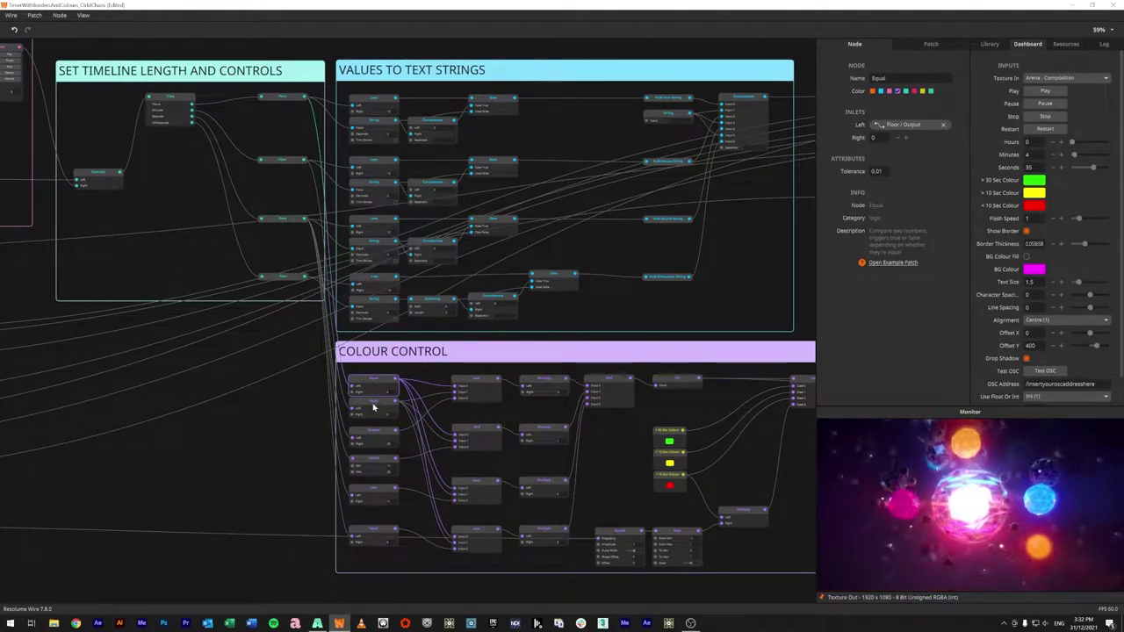
Step: Inspect the Floor node carrying the hours value, and restart the countdown timer
{"action": "left_click", "coordinate": [284, 99]}
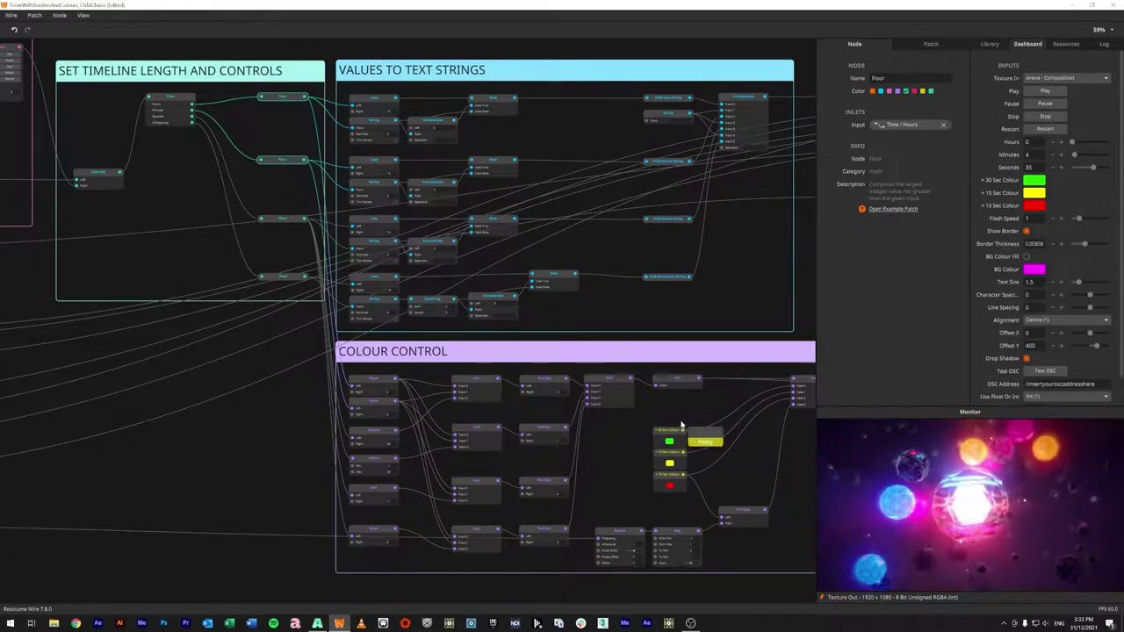
{"action": "left_click", "coordinate": [1045, 130]}
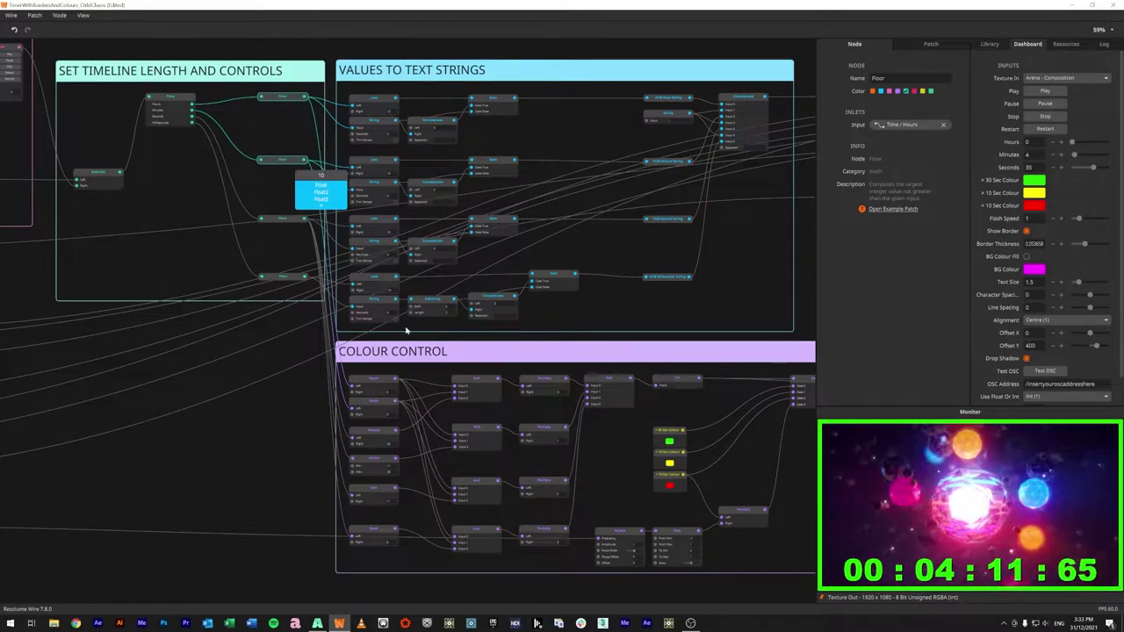
Step: Examine the first And node in Colour Control and the two Equal nodes and the Greater node that feed it
{"action": "scroll", "coordinate": [386, 400], "scroll_direction": "up", "scroll_amount": 2}
{"action": "scroll", "coordinate": [386, 399], "scroll_direction": "up", "scroll_amount": 2}
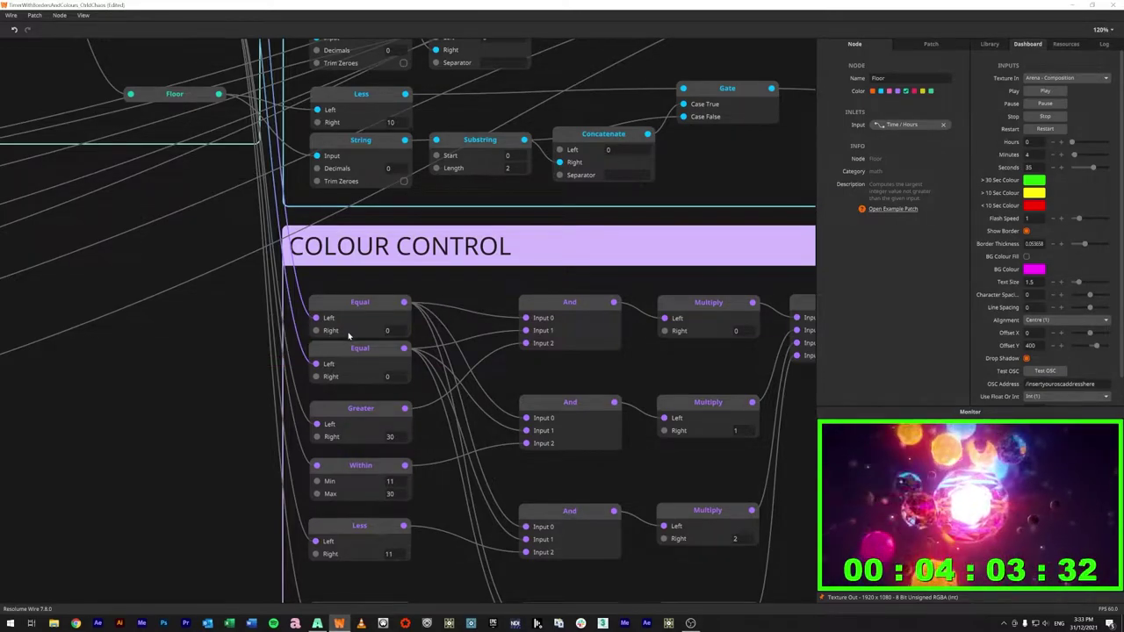
{"action": "left_click", "coordinate": [579, 301]}
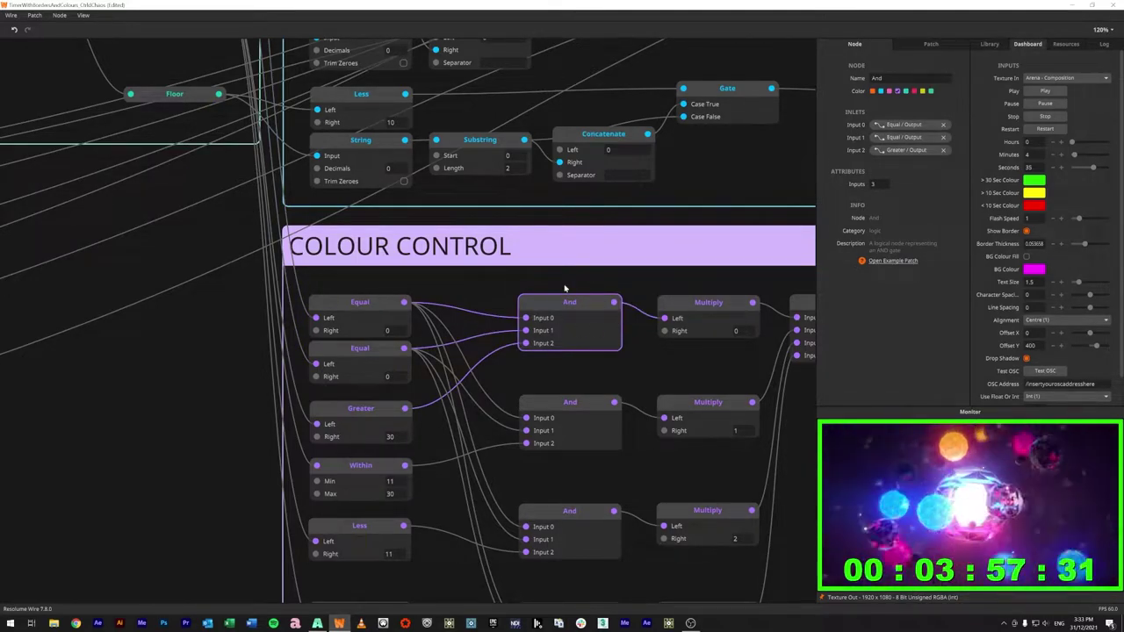
{"action": "left_click", "coordinate": [359, 304]}
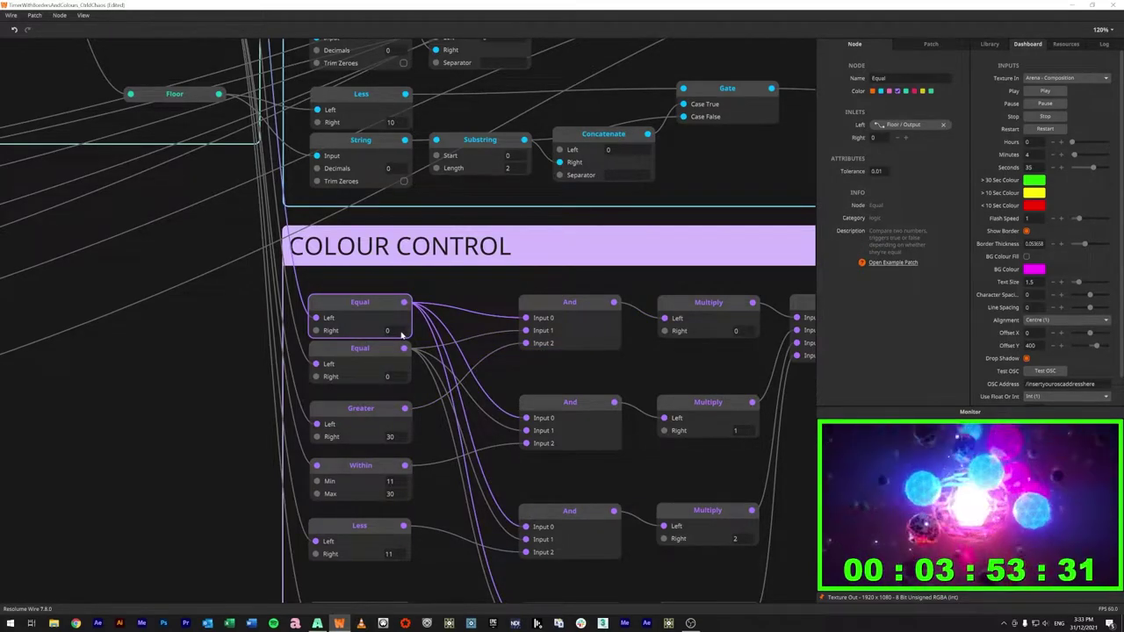
{"action": "left_click", "coordinate": [365, 352]}
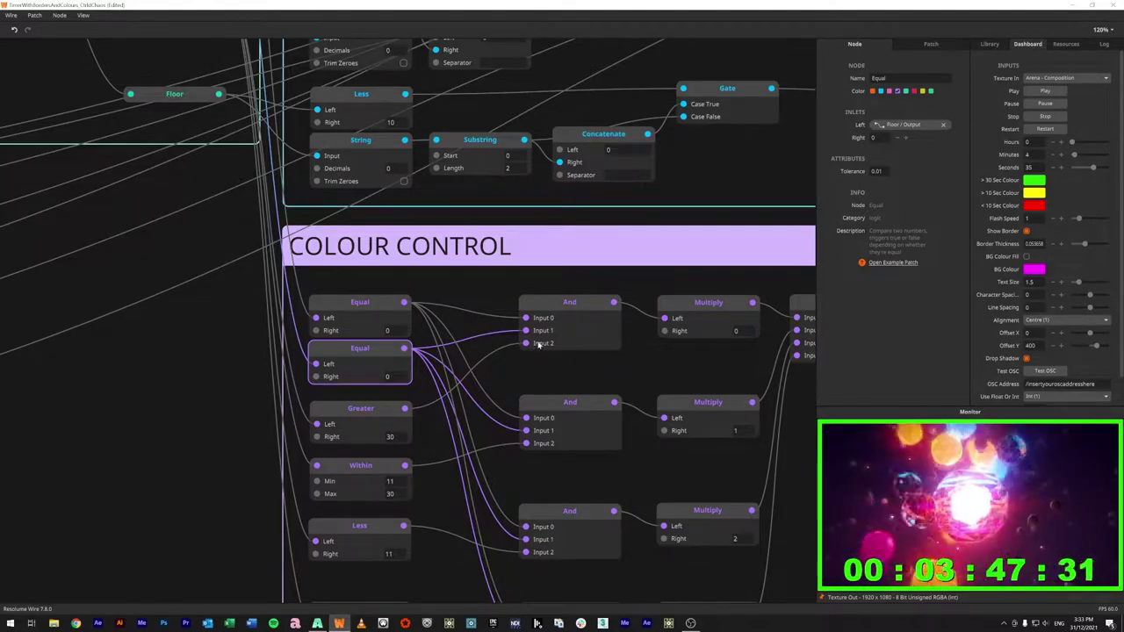
{"action": "mouse_move", "coordinate": [529, 348]}
{"action": "left_click", "coordinate": [565, 304]}
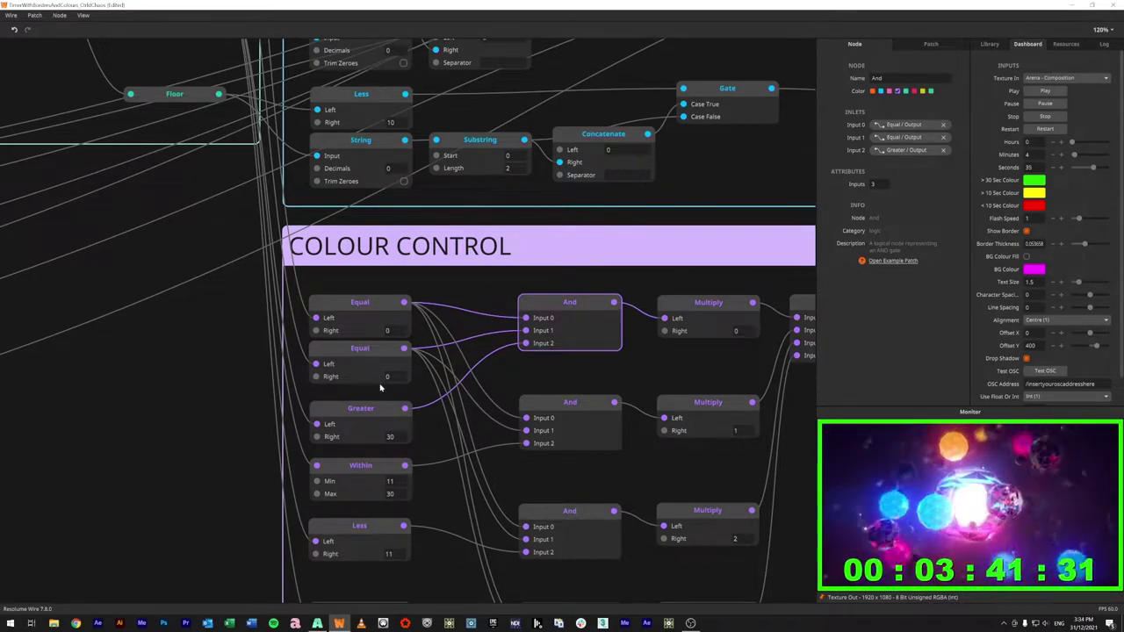
{"action": "left_click", "coordinate": [313, 417]}
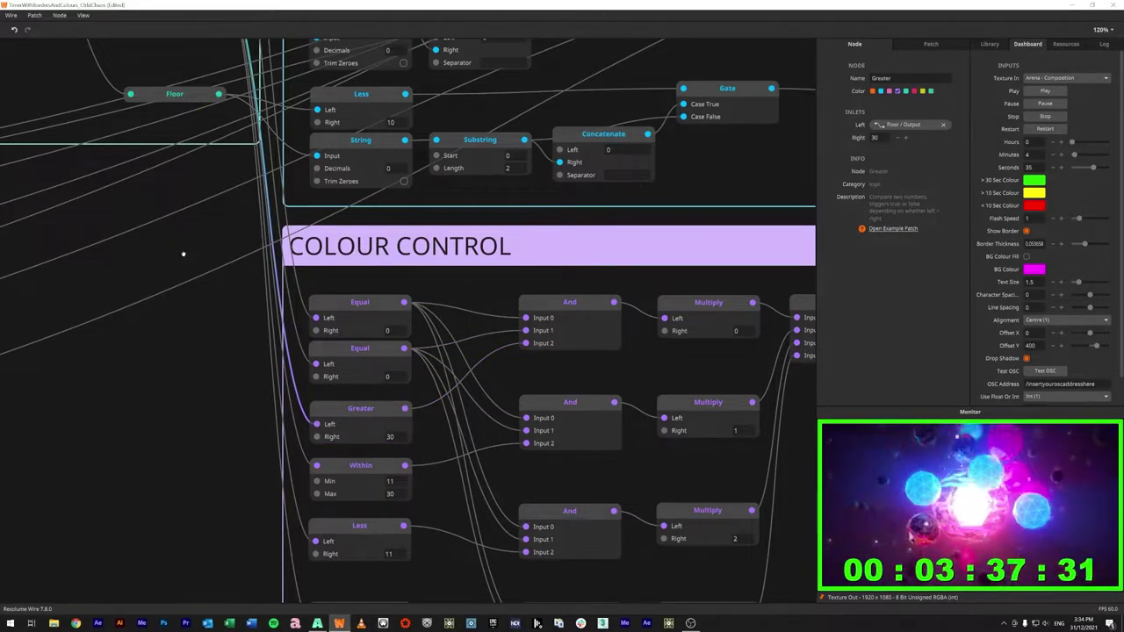
Step: Examine the second And node in Colour Control and the Within node that feeds its Input 2
{"action": "left_click_drag", "start_coordinate": [183, 254], "coordinate": [233, 397]}
{"action": "scroll", "coordinate": [233, 397], "scroll_direction": "down", "scroll_amount": 2}
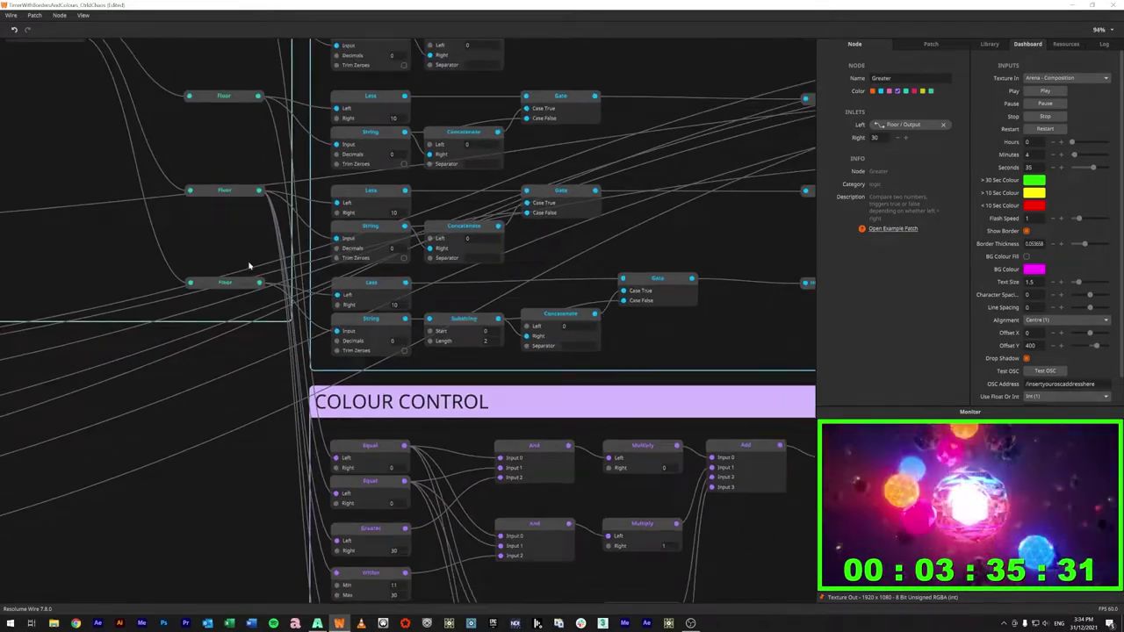
{"action": "scroll", "coordinate": [246, 261], "scroll_direction": "down", "scroll_amount": 2}
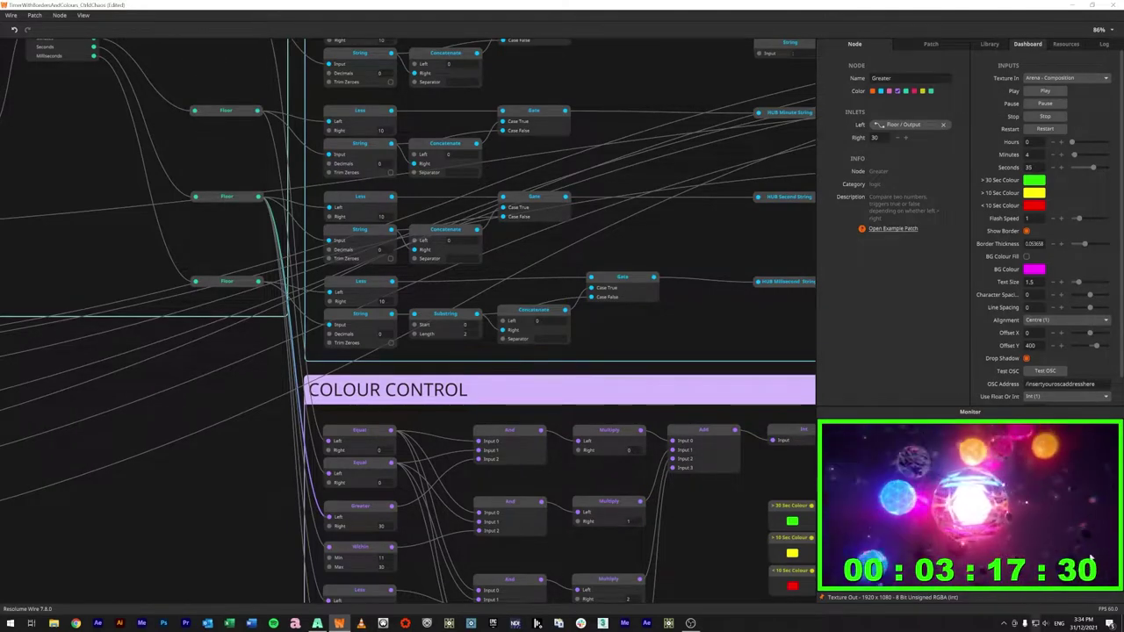
{"action": "left_click_drag", "start_coordinate": [707, 572], "coordinate": [673, 451]}
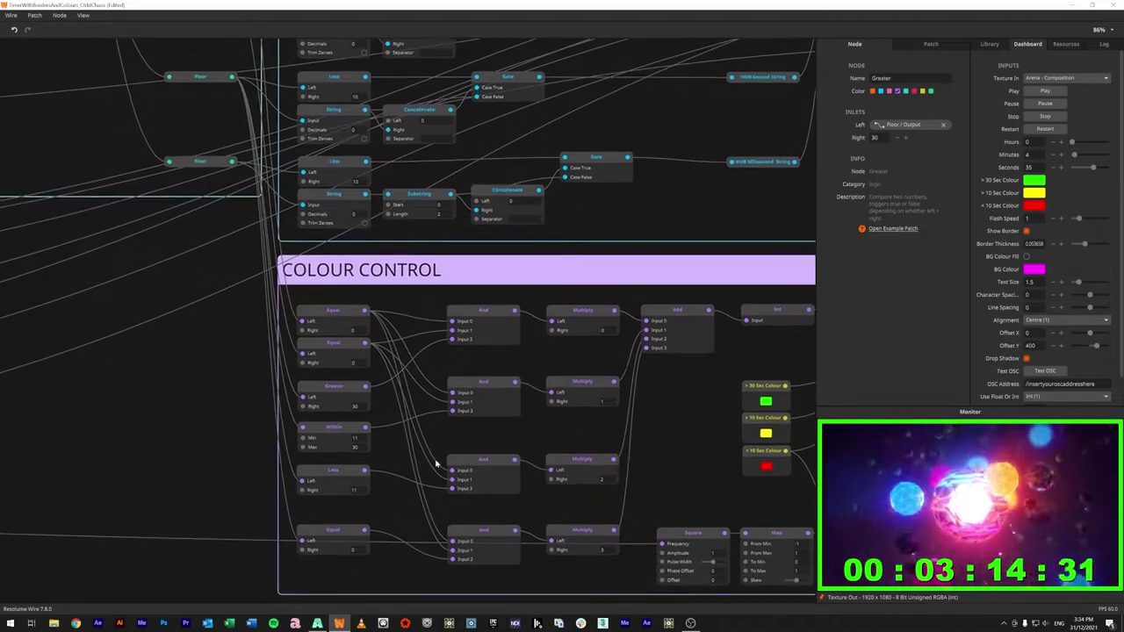
{"action": "left_click", "coordinate": [485, 384]}
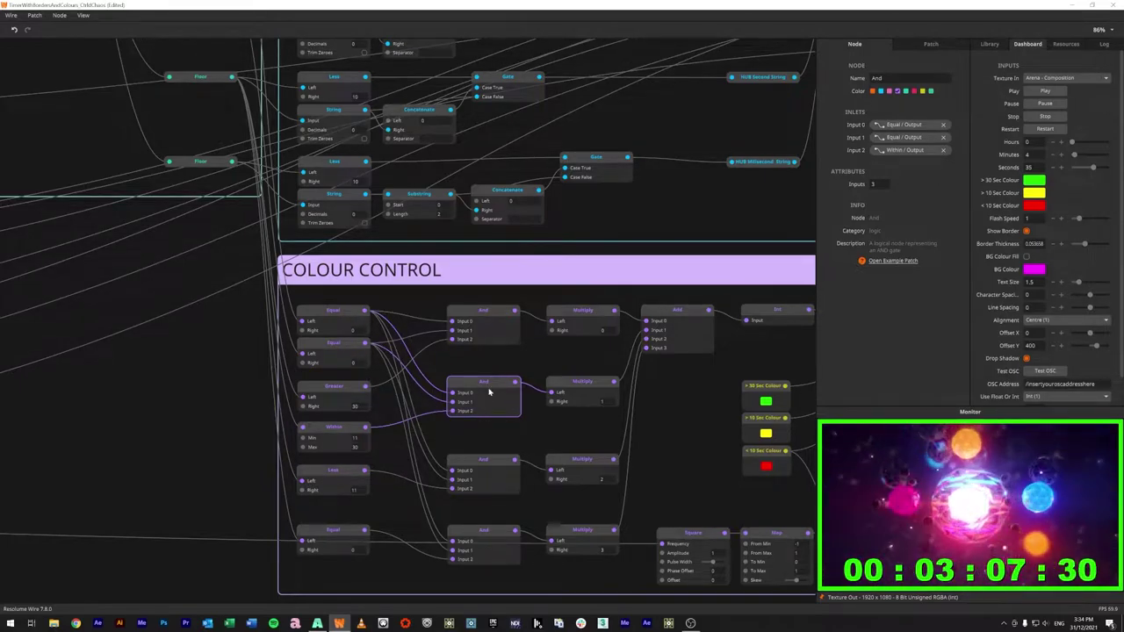
{"action": "left_click", "coordinate": [340, 430]}
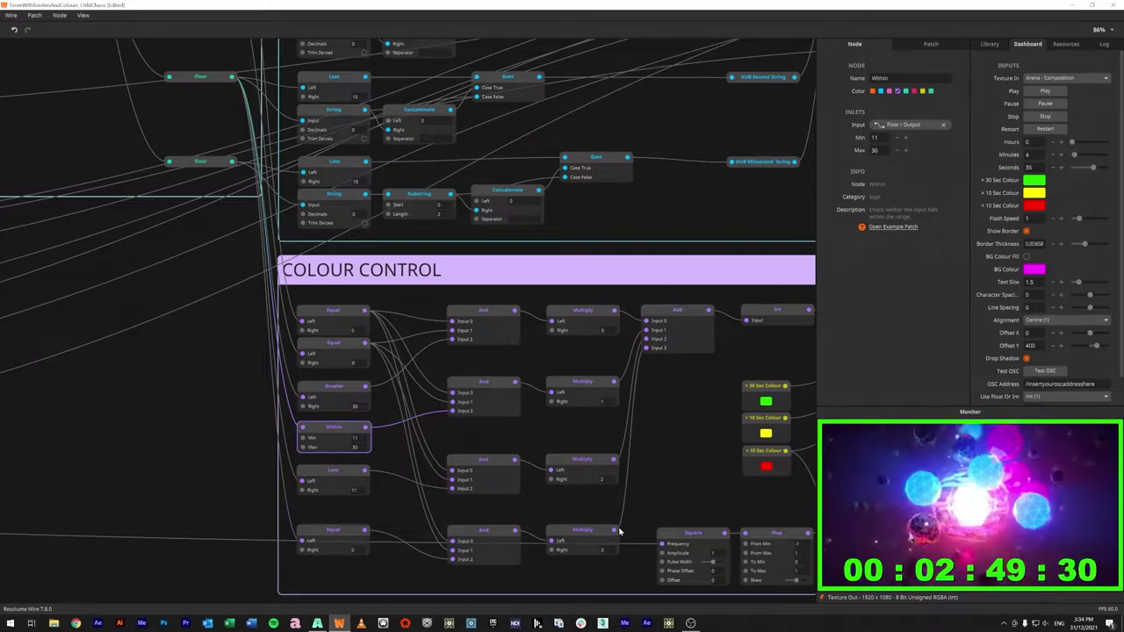
Step: Examine the Gate that switches between the countdown colours and the Add node that sums the Multiply outputs for its selection
{"action": "left_click_drag", "start_coordinate": [699, 429], "coordinate": [605, 422]}
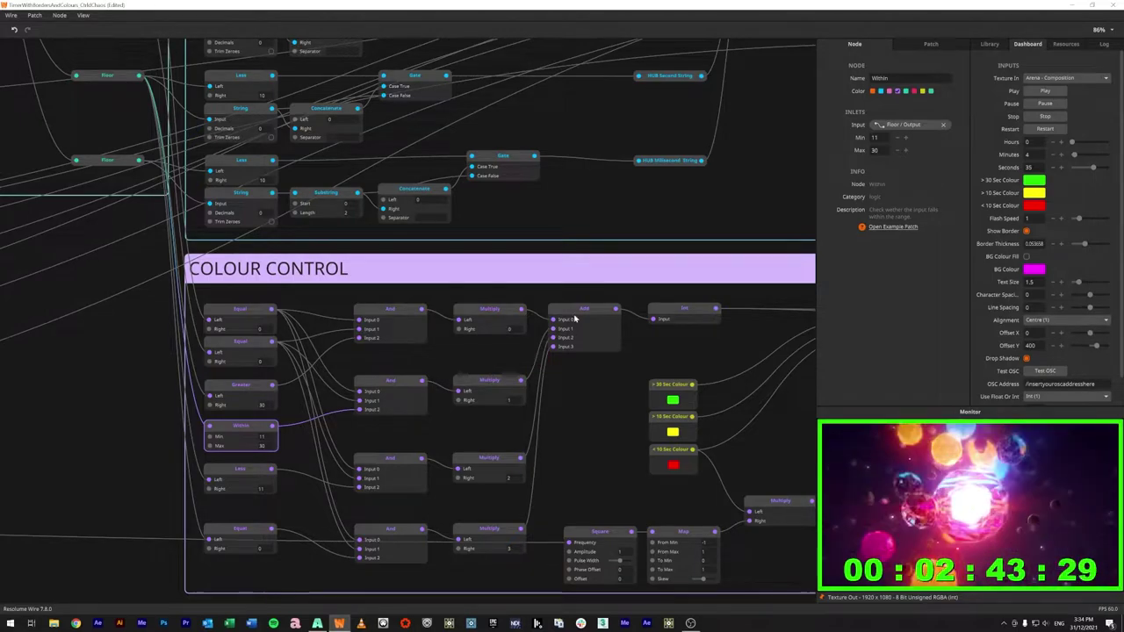
{"action": "left_click_drag", "start_coordinate": [658, 349], "coordinate": [461, 349]}
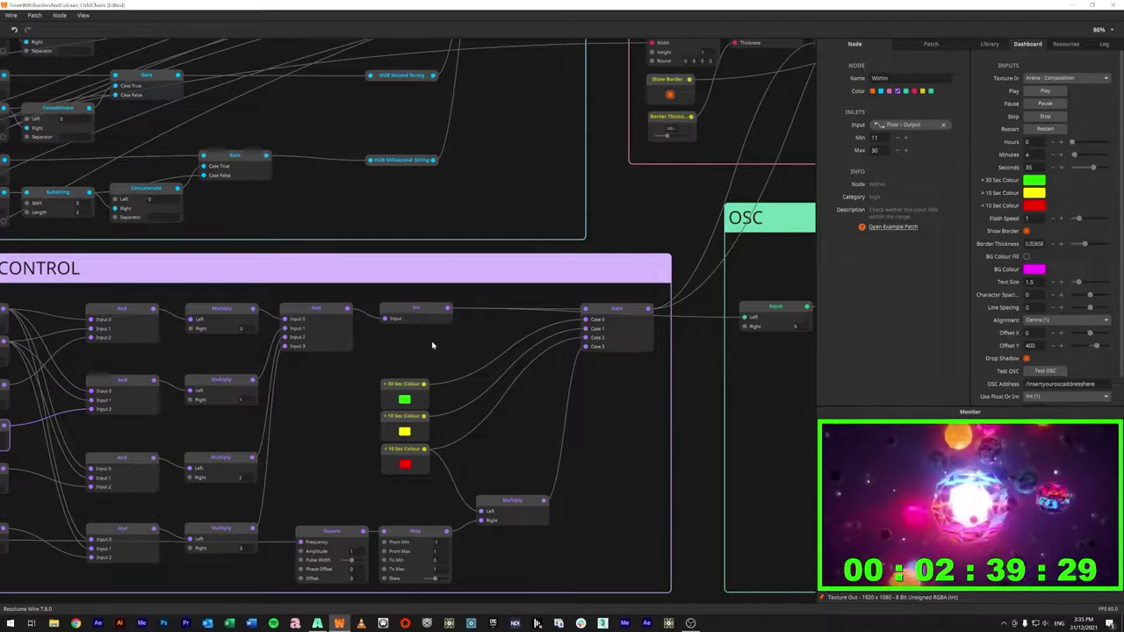
{"action": "left_click_drag", "start_coordinate": [434, 344], "coordinate": [519, 329]}
{"action": "left_click", "coordinate": [691, 297]}
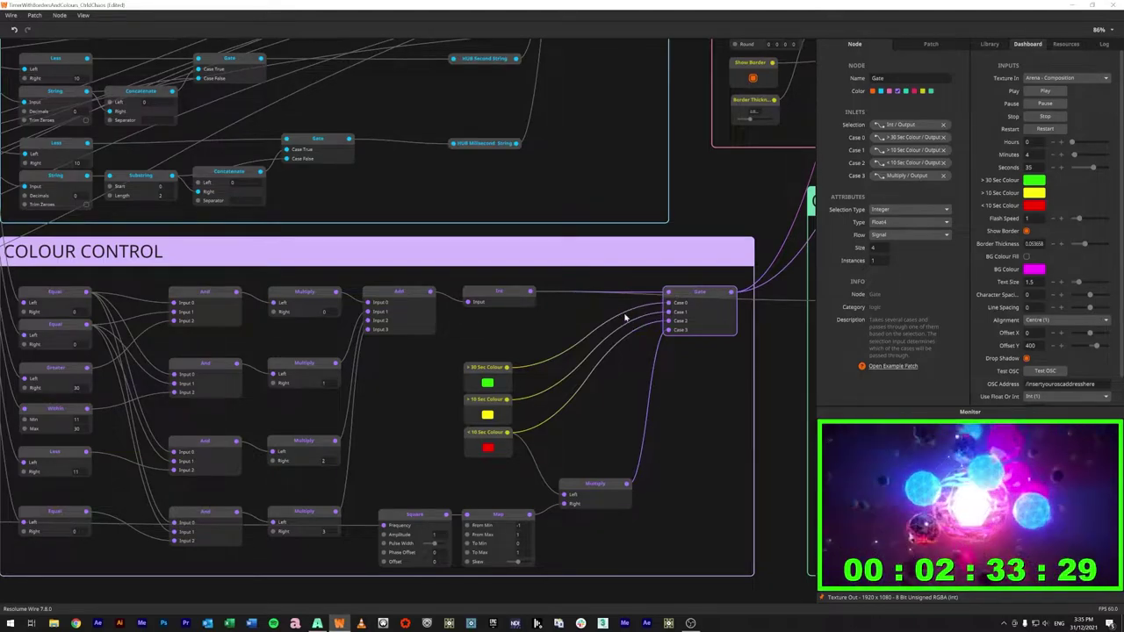
{"action": "left_click", "coordinate": [478, 340]}
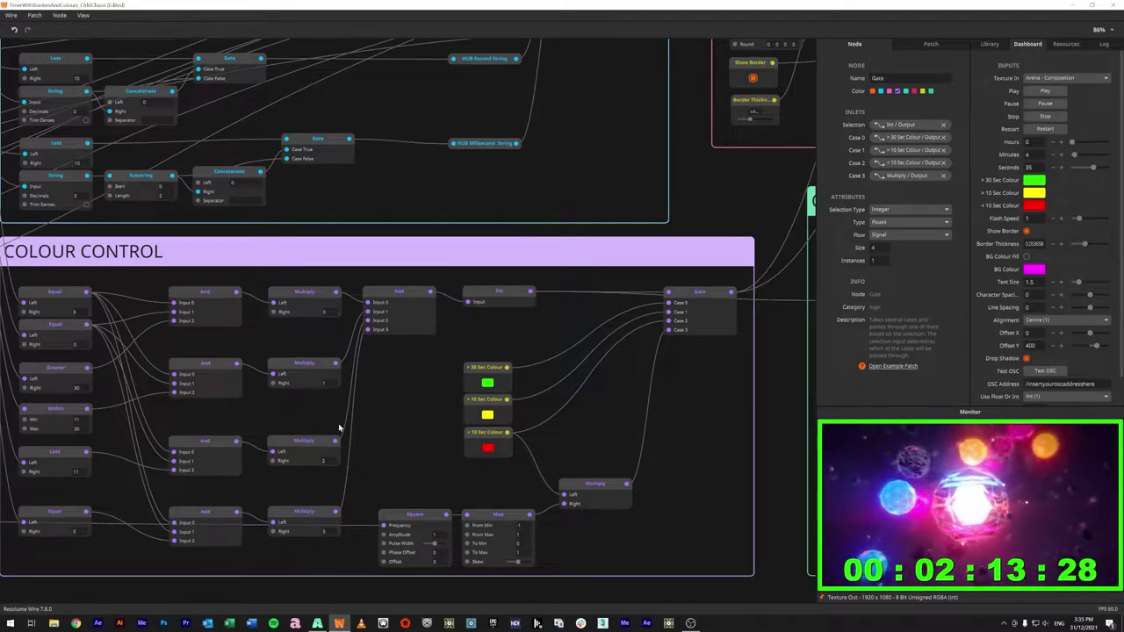
{"action": "left_click", "coordinate": [408, 293]}
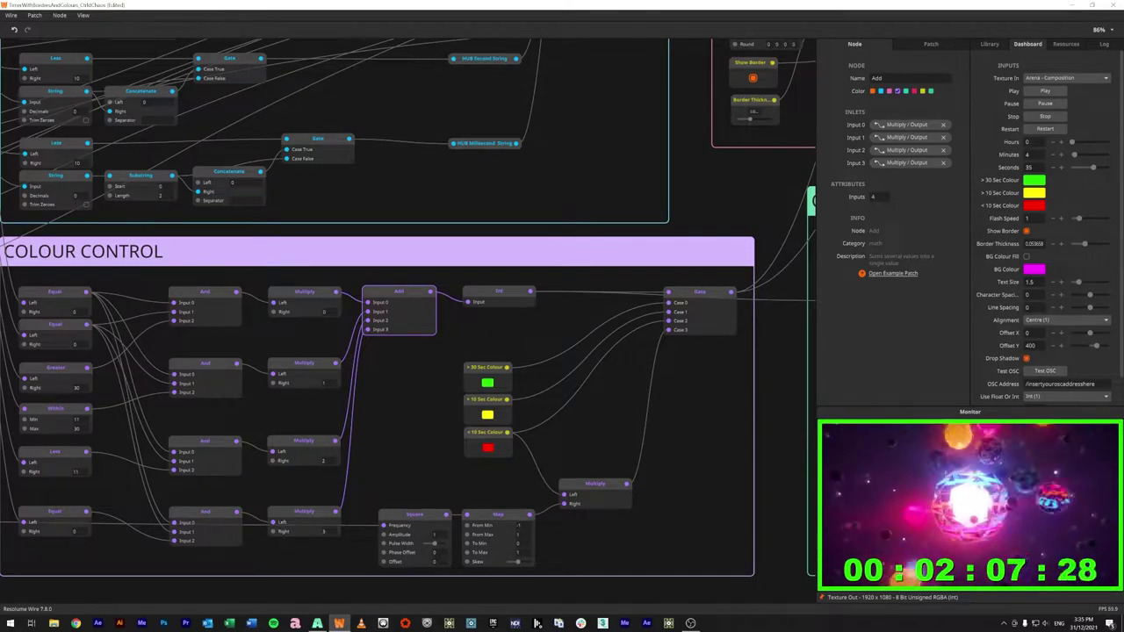
Step: Set the timer to 0 minutes and 22 seconds, and trace the yellow colour's cable into the Gate's Case 1 inlet
{"action": "left_click_drag", "start_coordinate": [1074, 156], "coordinate": [1087, 177]}
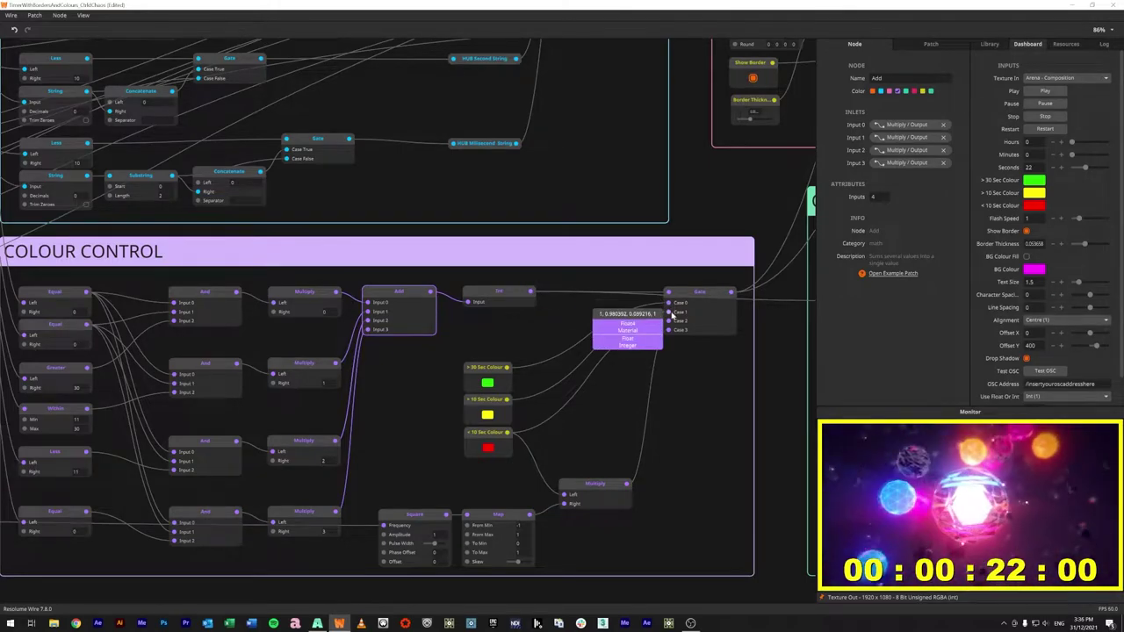
{"action": "left_click", "coordinate": [651, 318]}
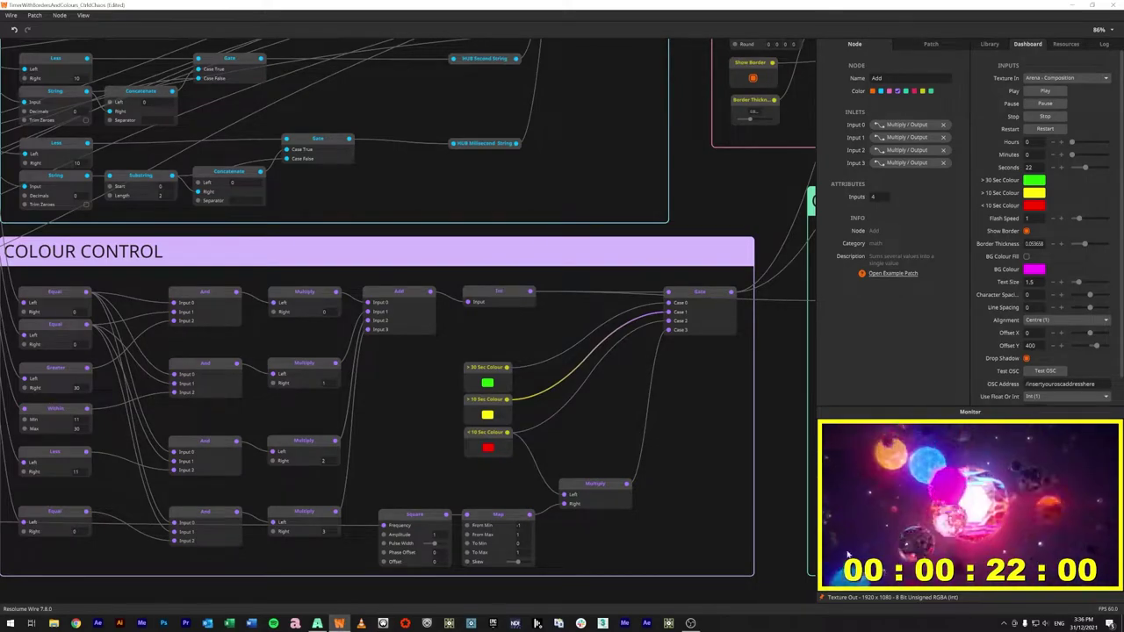
{"action": "left_click", "coordinate": [711, 414]}
{"action": "left_click_drag", "start_coordinate": [725, 409], "coordinate": [766, 406]}
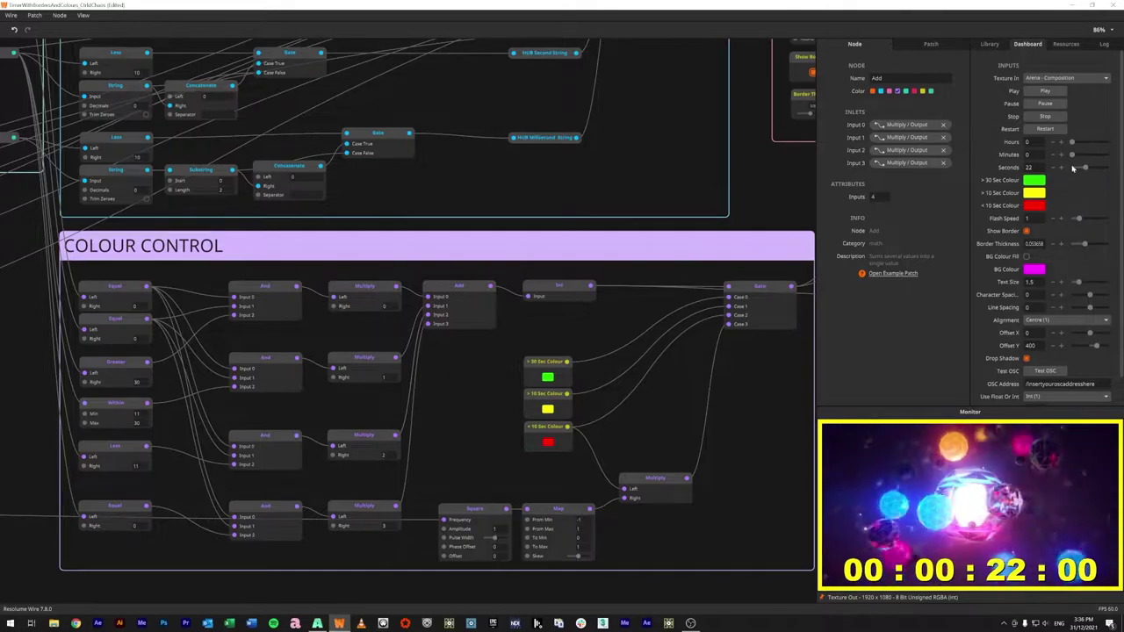
Step: Set the timer's seconds to 18, and run and pause the countdown around the yellow-to-red colour change
{"action": "left_click", "coordinate": [1055, 93]}
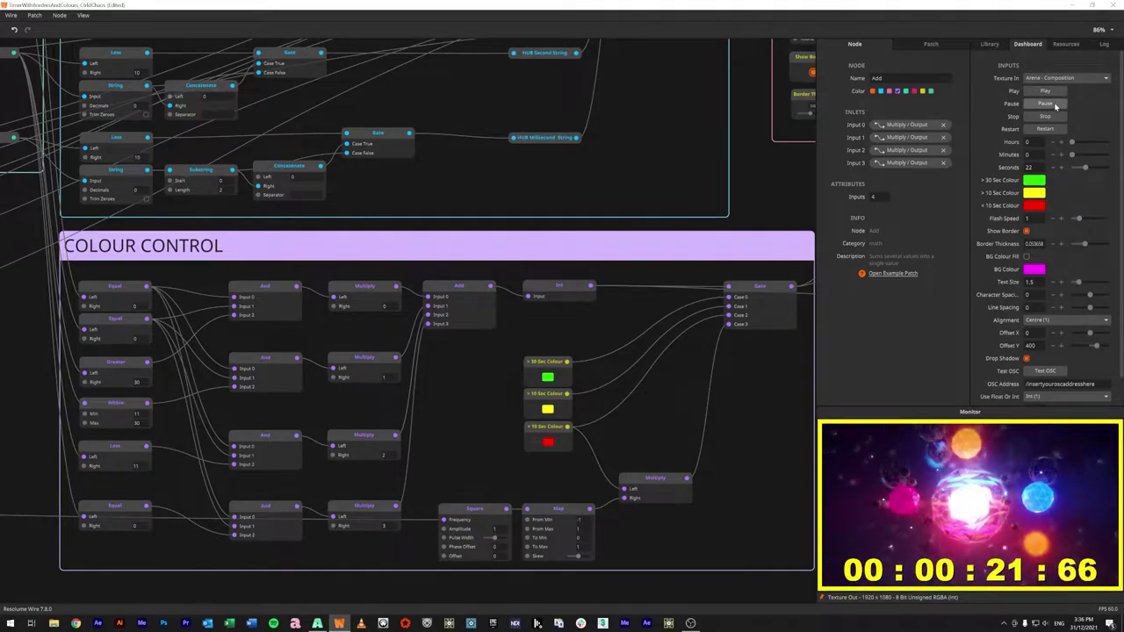
{"action": "left_click_drag", "start_coordinate": [1086, 173], "coordinate": [1082, 169]}
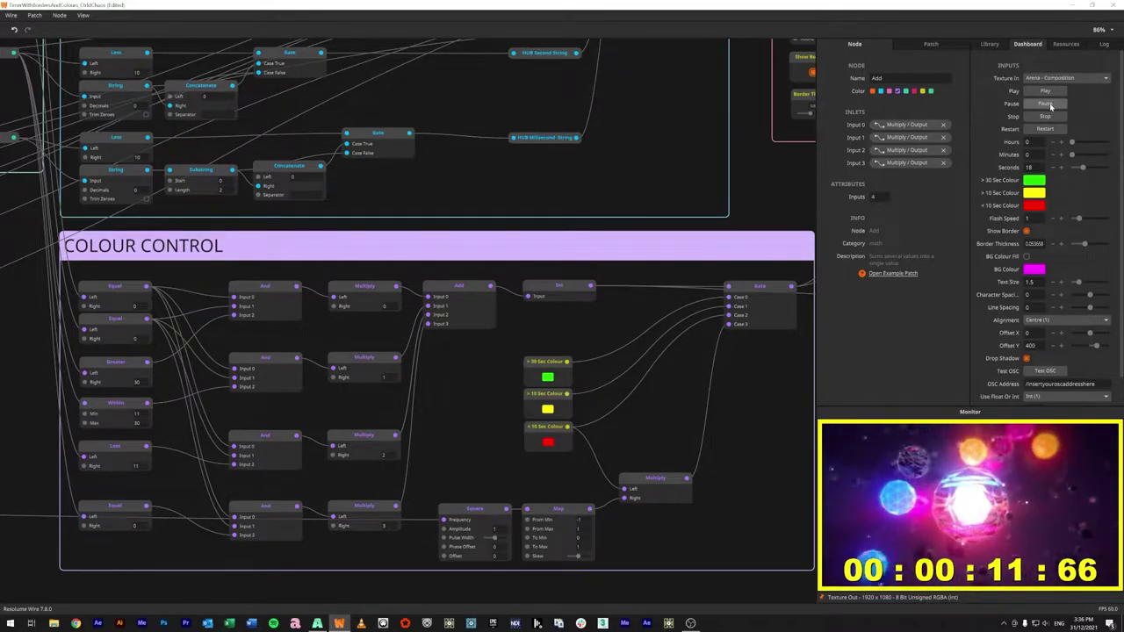
{"action": "left_click", "coordinate": [1050, 106]}
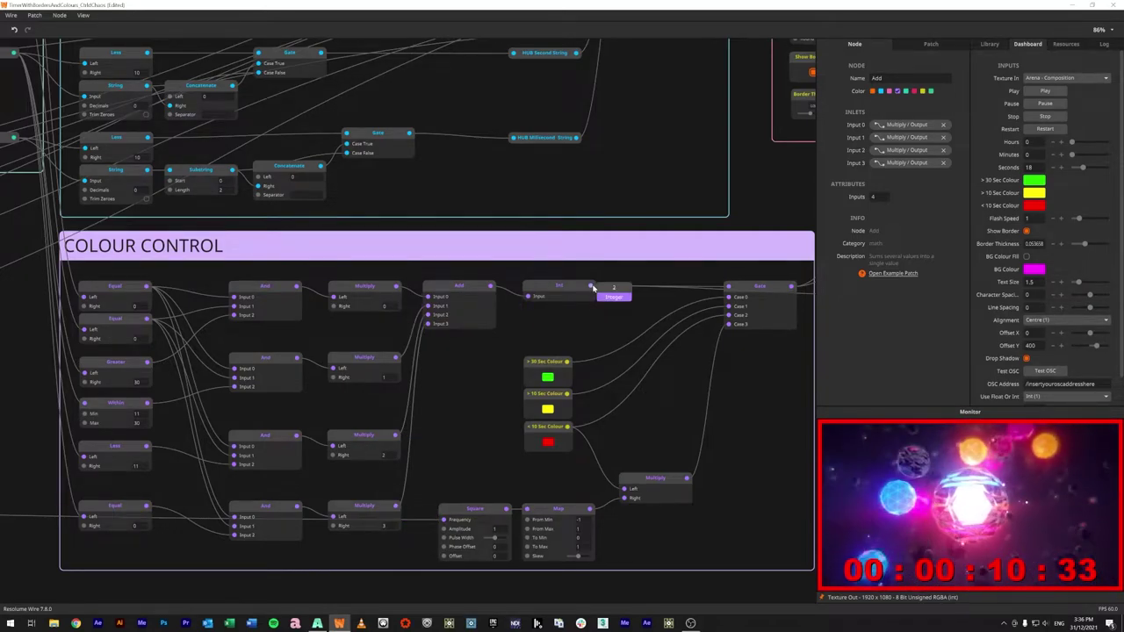
Step: Unplug the < 10 Sec Colour cable from the Gate's Case 2 inlet and reconnect it to the same inlet
{"action": "left_click", "coordinate": [728, 319]}
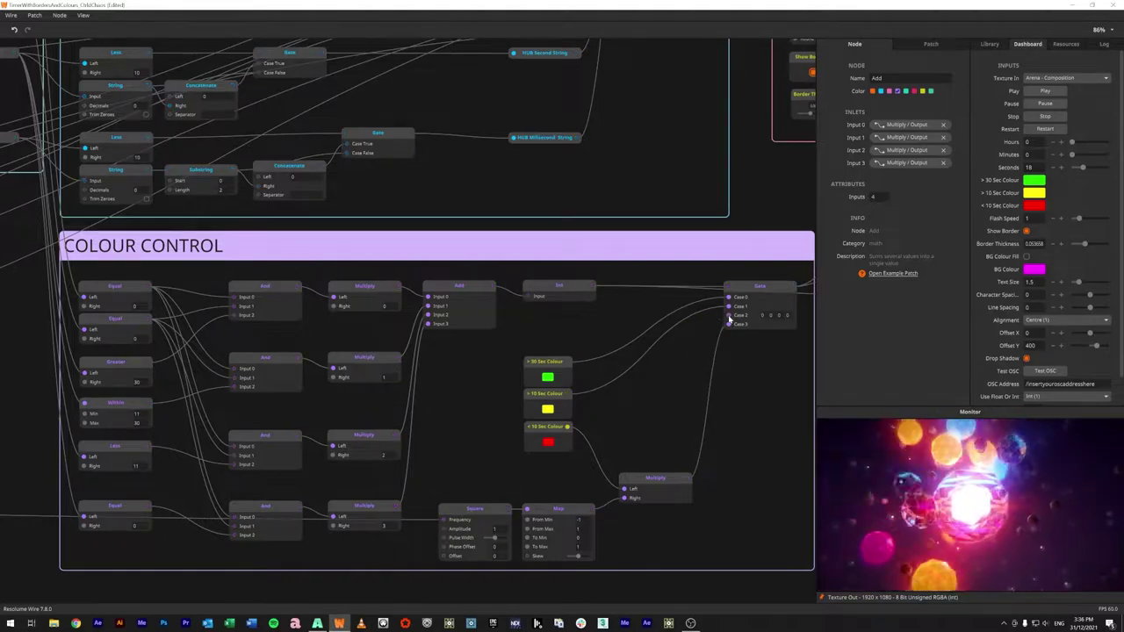
{"action": "left_click_drag", "start_coordinate": [567, 427], "coordinate": [728, 323]}
{"action": "left_click", "coordinate": [648, 376]}
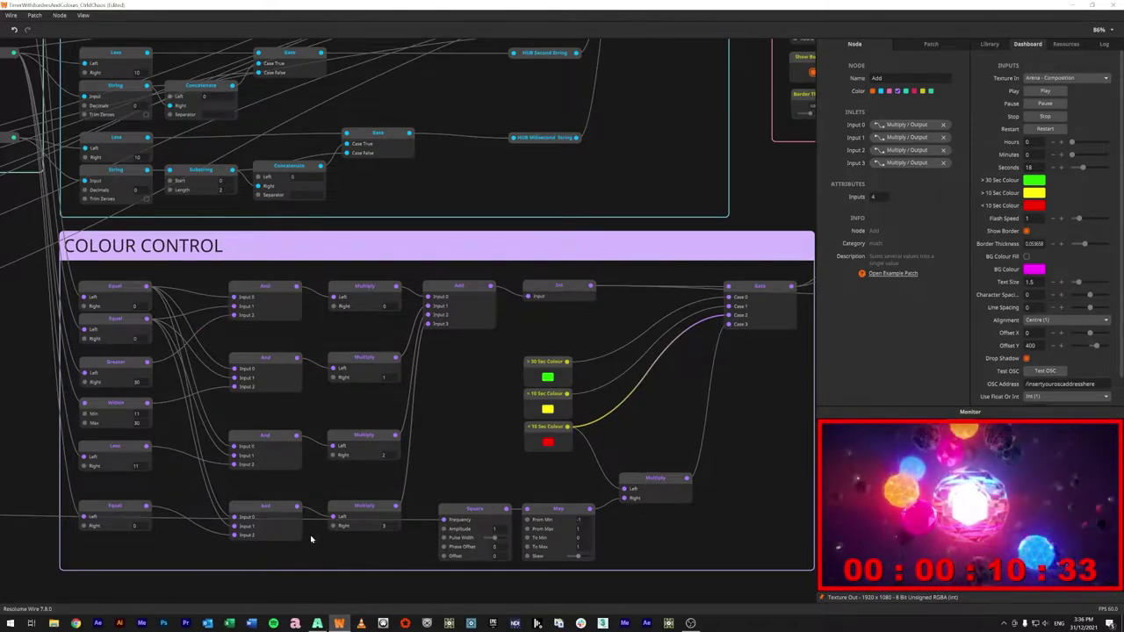
Step: Examine the third And node in Colour Control and the three Equal nodes that feed the fourth And node
{"action": "left_click", "coordinate": [263, 438]}
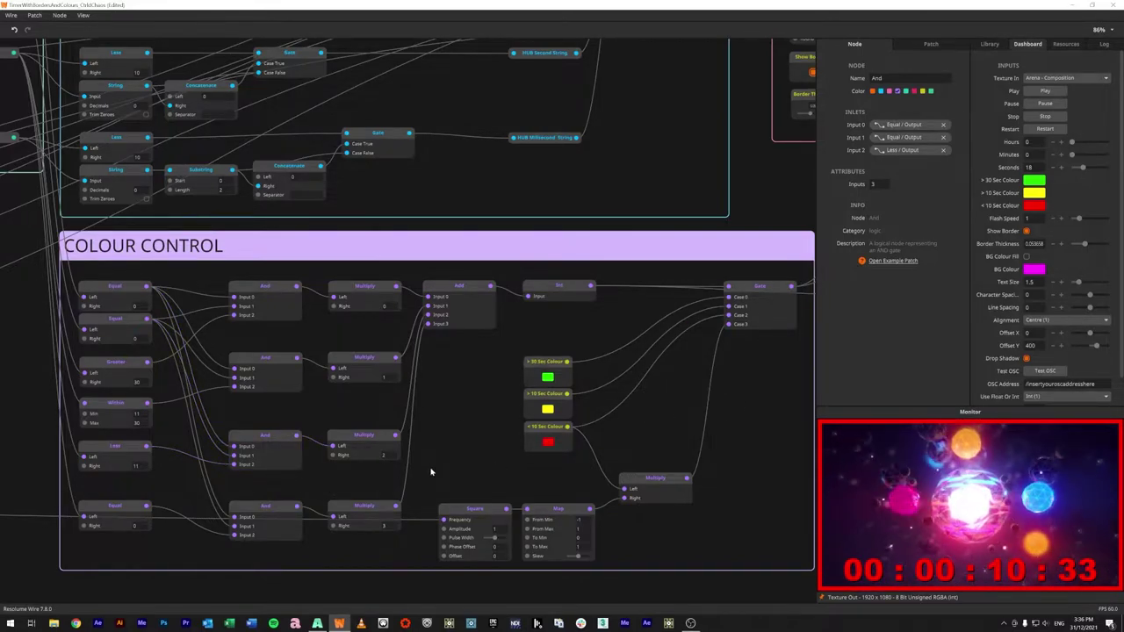
{"action": "left_click", "coordinate": [102, 508]}
{"action": "left_click", "coordinate": [124, 290]}
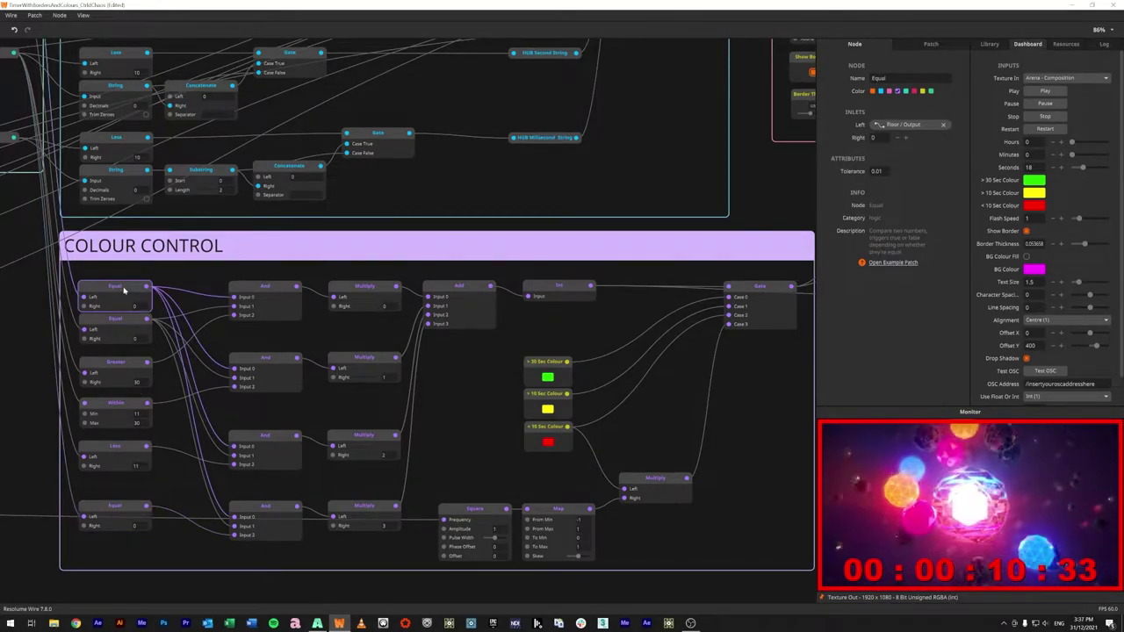
{"action": "left_click", "coordinate": [129, 325]}
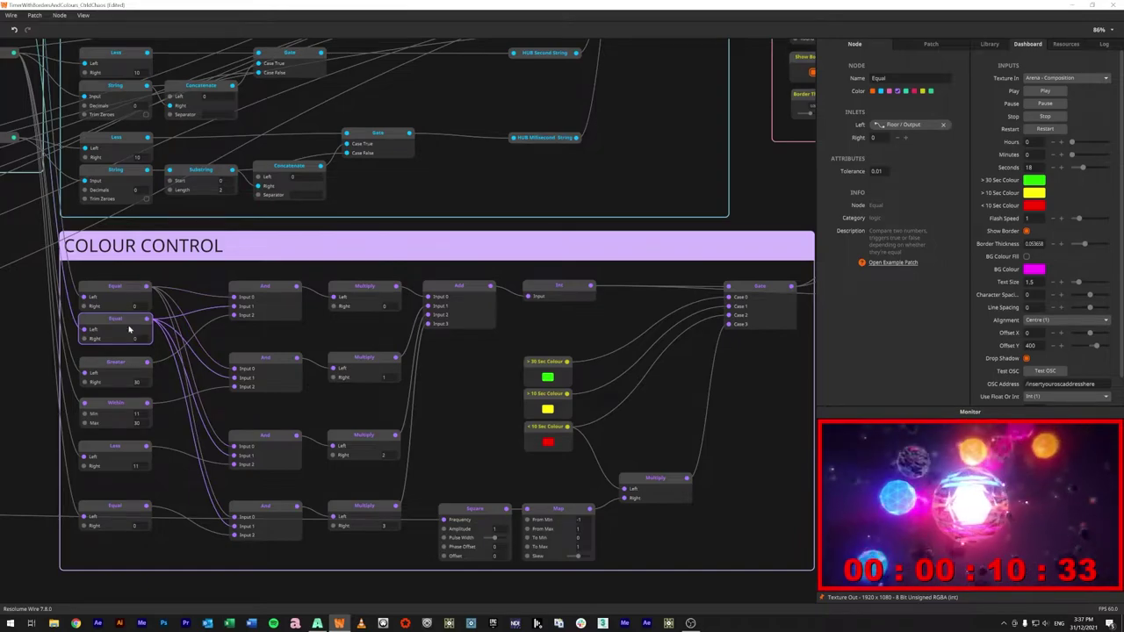
{"action": "left_click", "coordinate": [118, 514]}
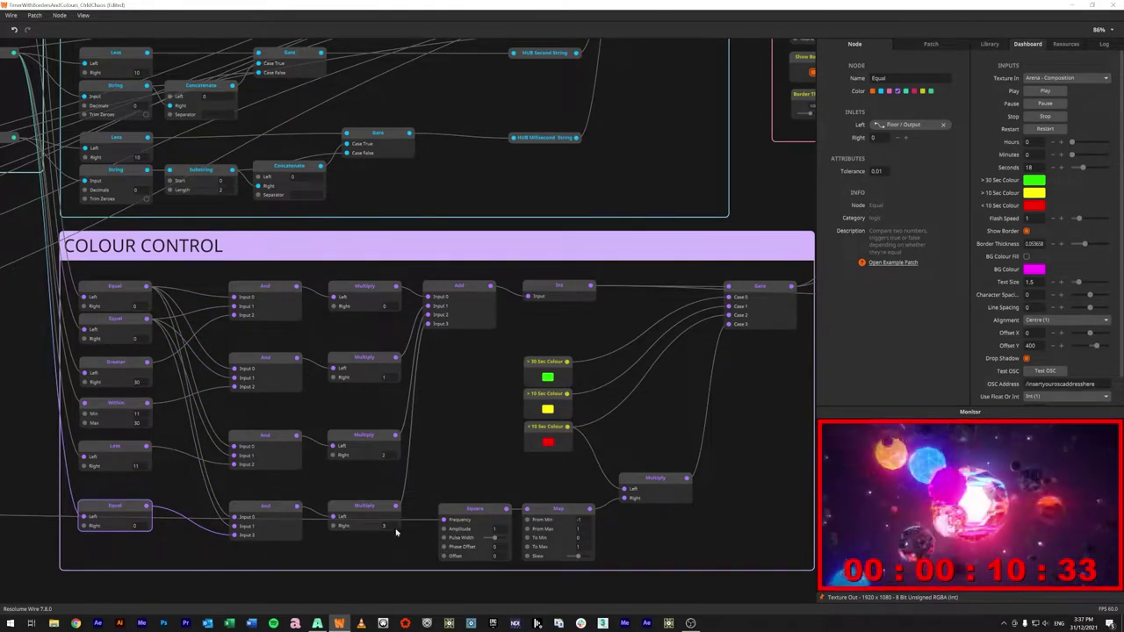
{"action": "left_click", "coordinate": [421, 475]}
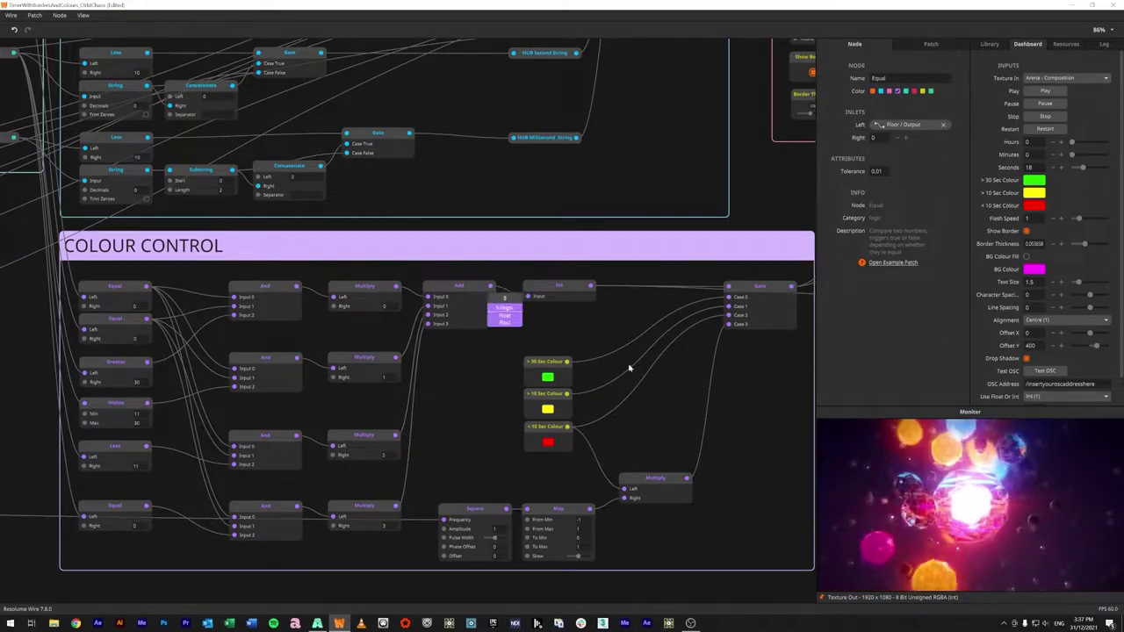
Step: Inspect the colour Gate's properties, its Case 3 inlet value and the Int node's output
{"action": "left_click_drag", "start_coordinate": [743, 407], "coordinate": [623, 377]}
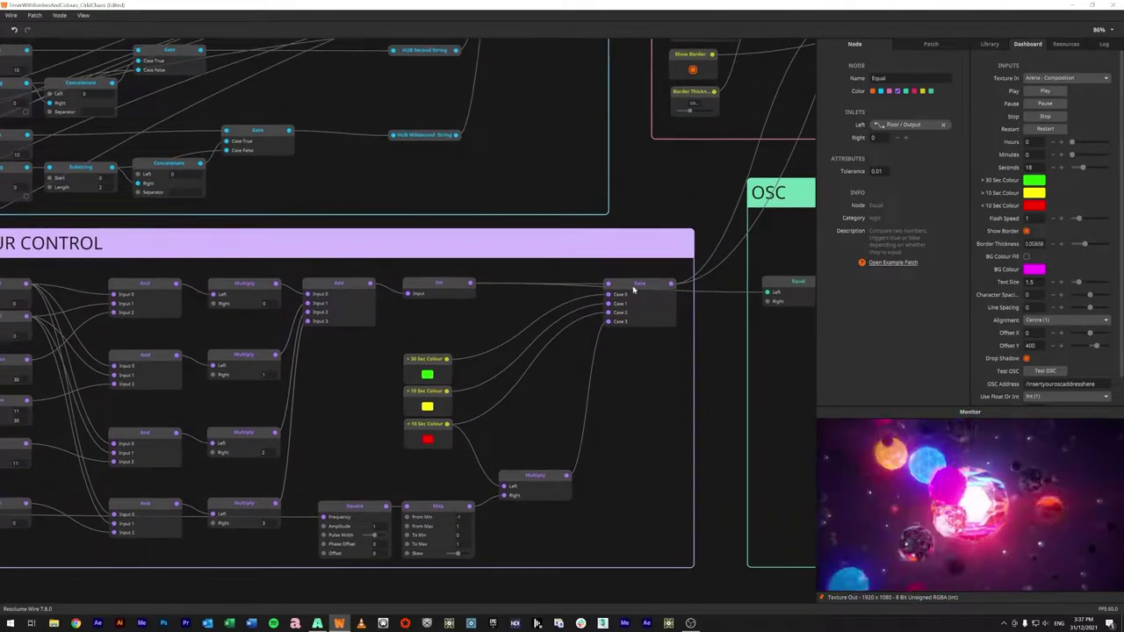
{"action": "left_click", "coordinate": [644, 288]}
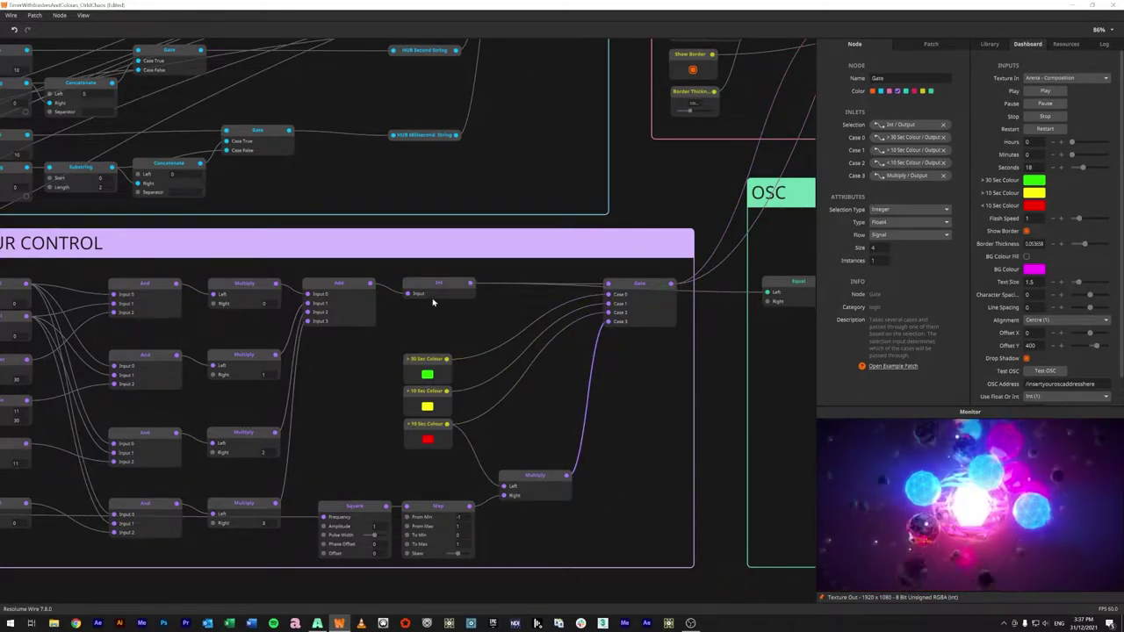
{"action": "mouse_move", "coordinate": [612, 313]}
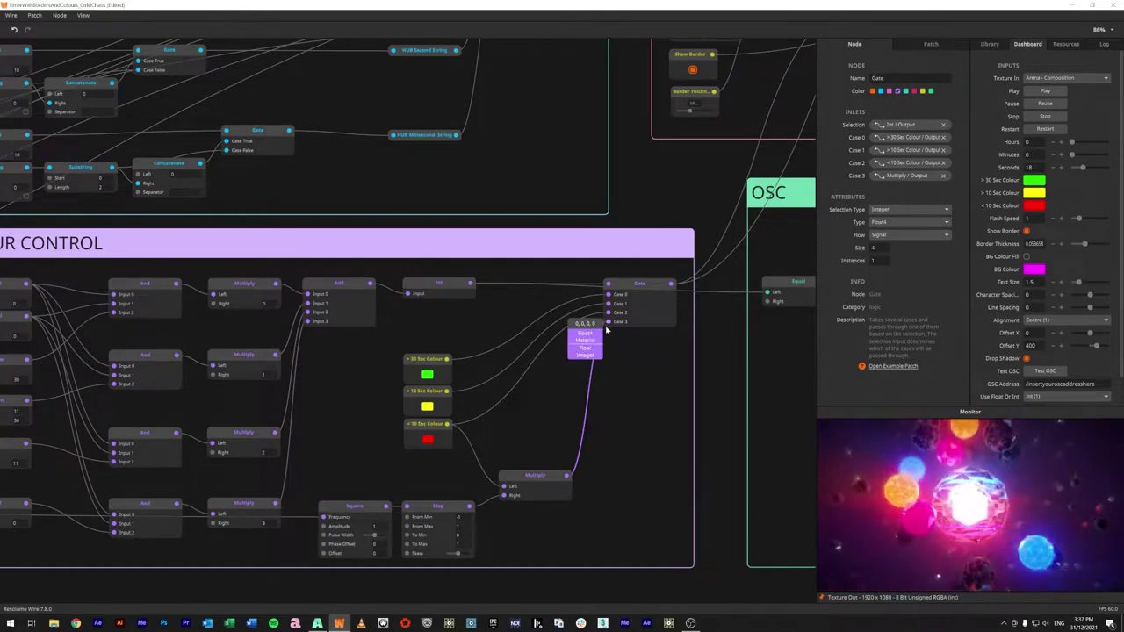
{"action": "mouse_move", "coordinate": [559, 325]}
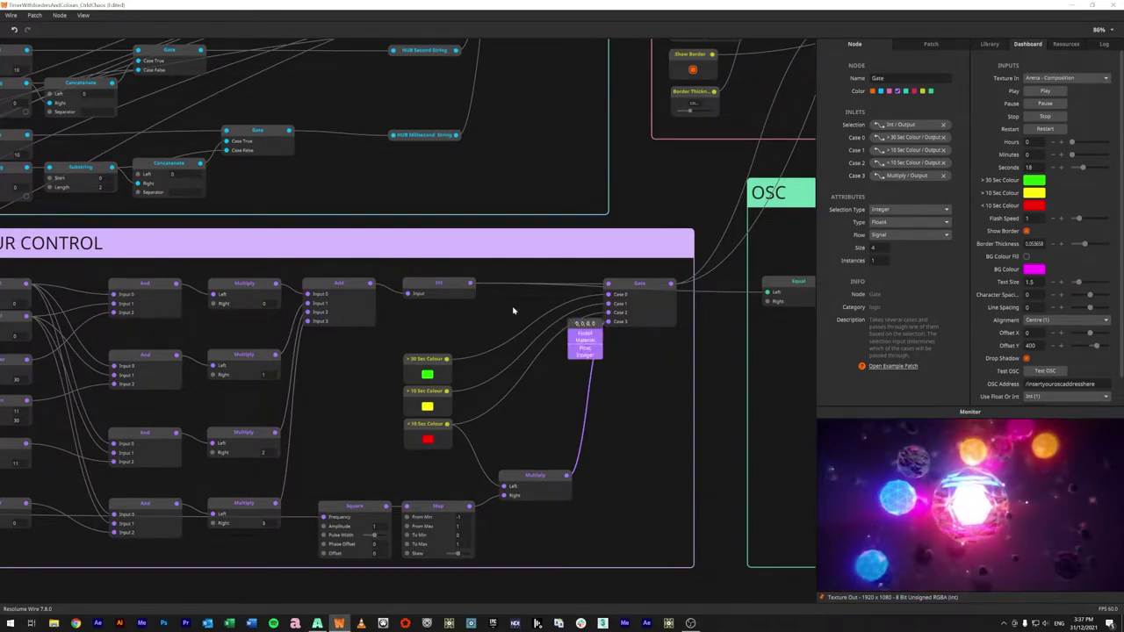
{"action": "mouse_move", "coordinate": [472, 284]}
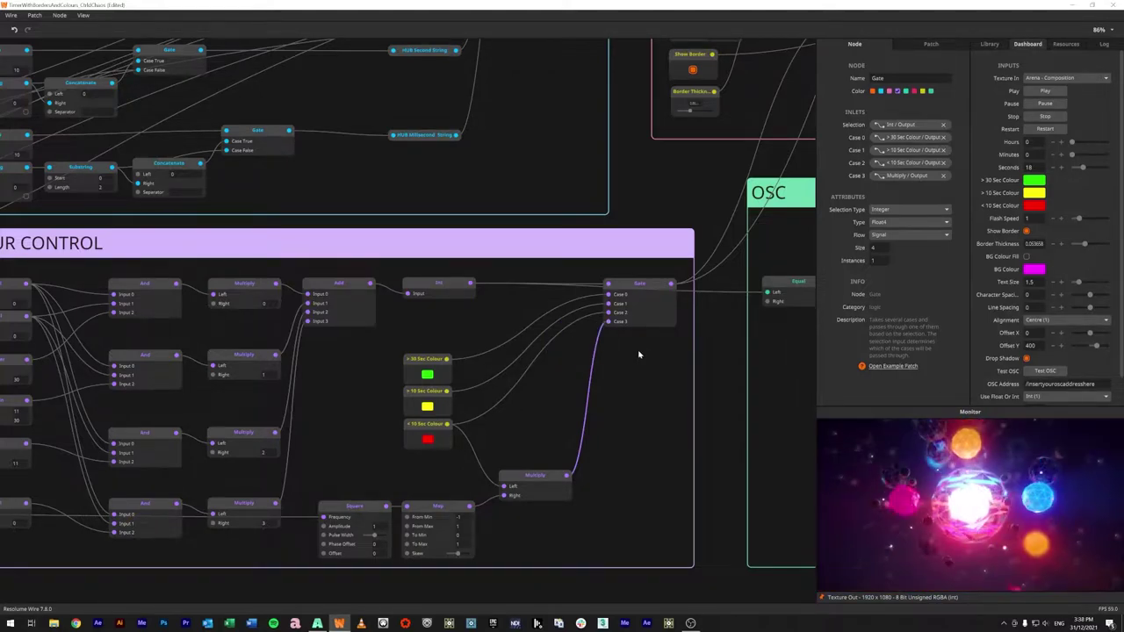
Step: Examine the Square, Map and Multiply nodes that make the < 10 Sec Colour flash through the Gate's Case 3 inlet
{"action": "left_click_drag", "start_coordinate": [594, 432], "coordinate": [680, 404]}
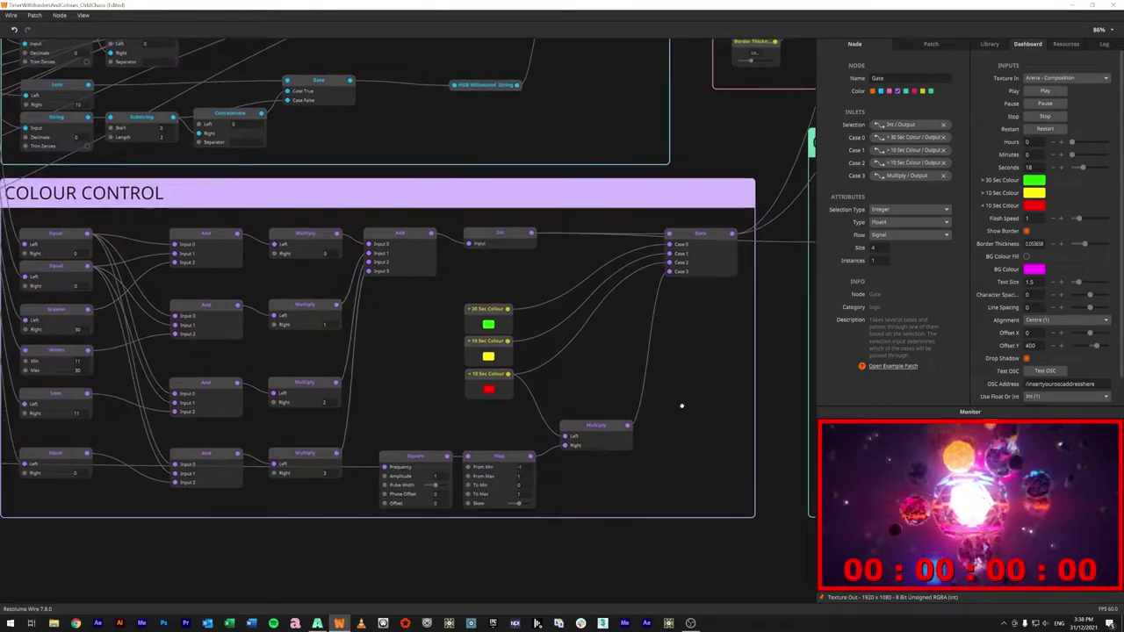
{"action": "left_click", "coordinate": [426, 459]}
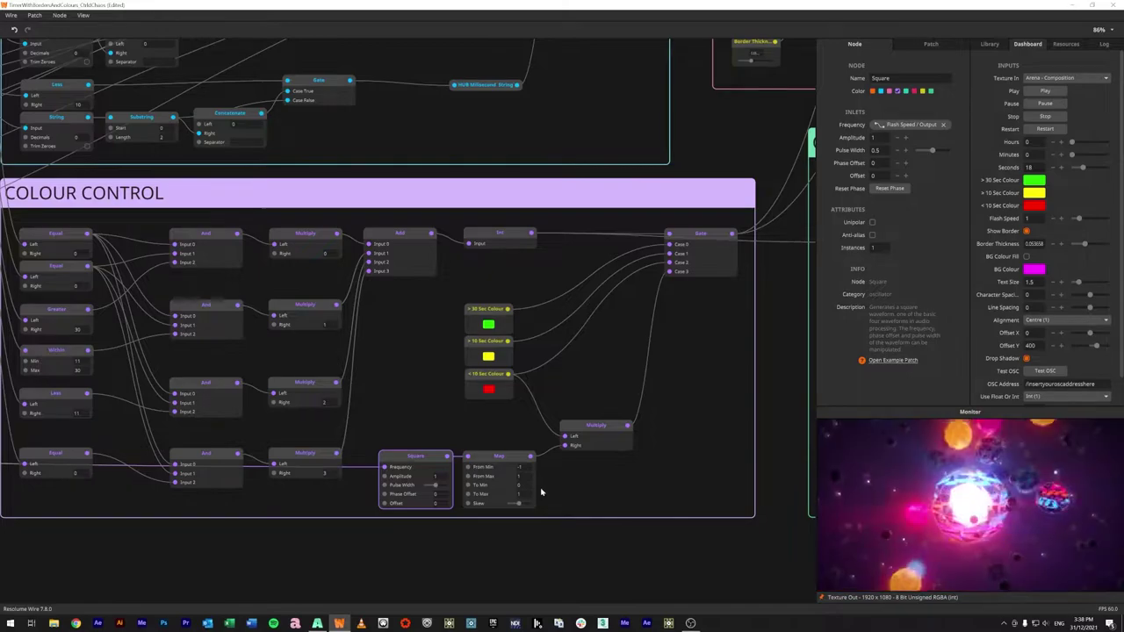
{"action": "left_click", "coordinate": [503, 461]}
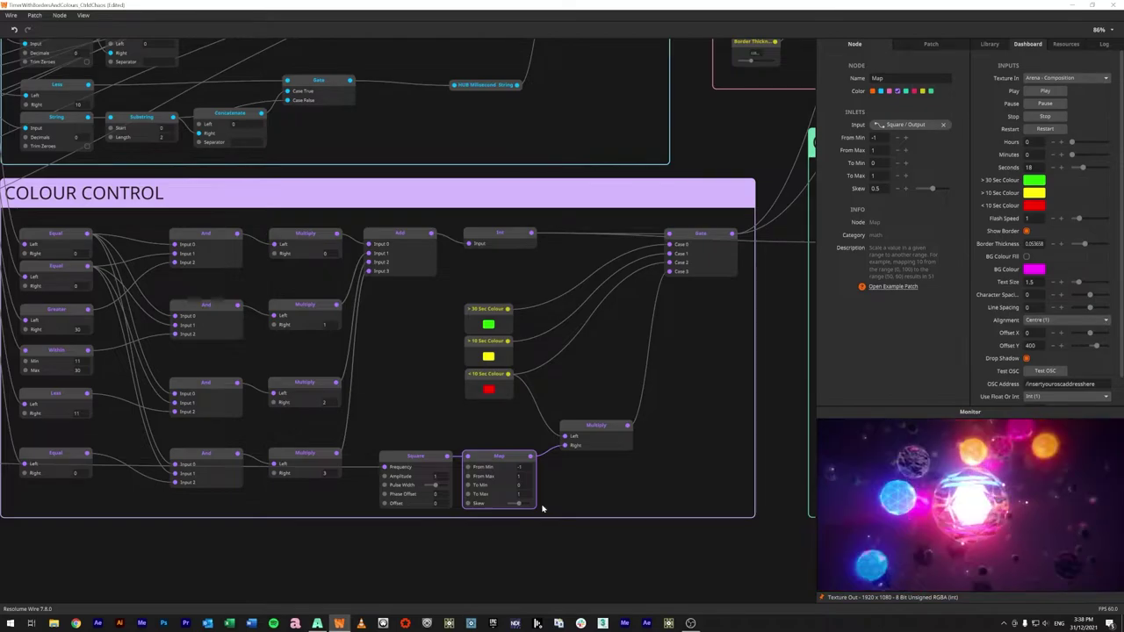
{"action": "left_click", "coordinate": [593, 427]}
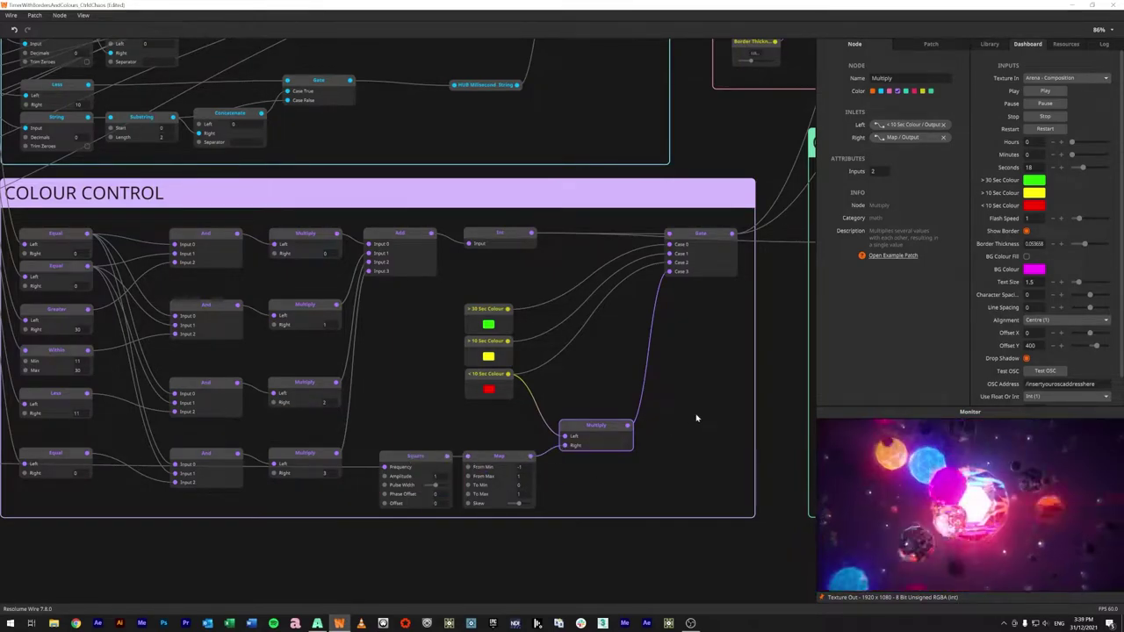
Step: Check the Int node's output and trace the Gate's colour output towards the Border and Transform and Output sections
{"action": "left_click_drag", "start_coordinate": [658, 428], "coordinate": [477, 491]}
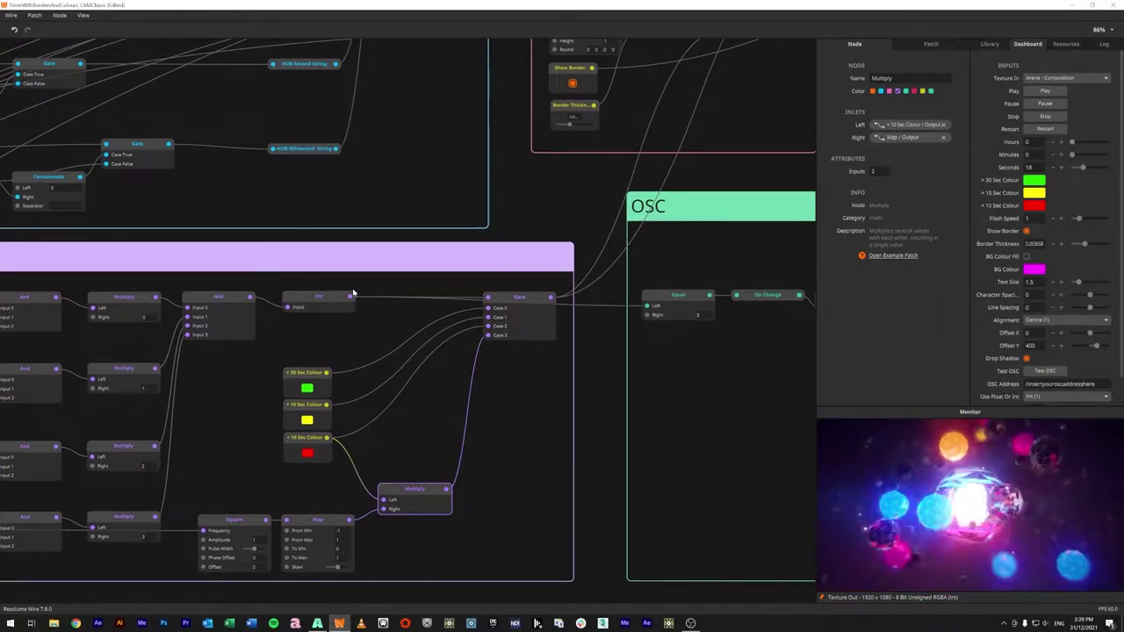
{"action": "mouse_move", "coordinate": [351, 299]}
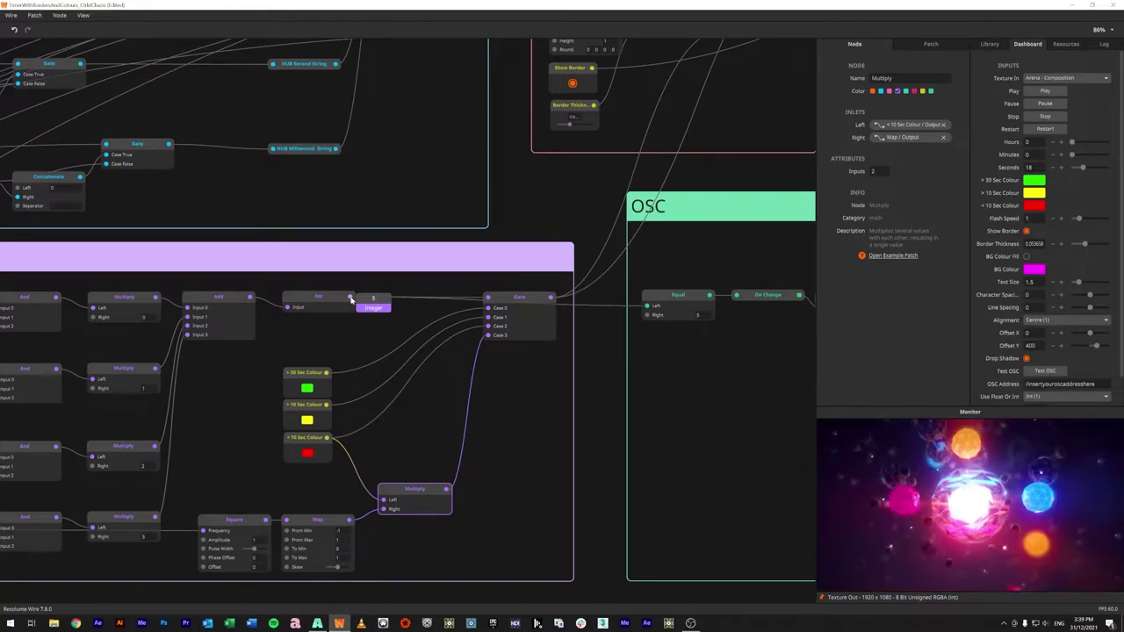
{"action": "left_click_drag", "start_coordinate": [723, 421], "coordinate": [568, 514]}
{"action": "scroll", "coordinate": [567, 513], "scroll_direction": "down", "scroll_amount": 4}
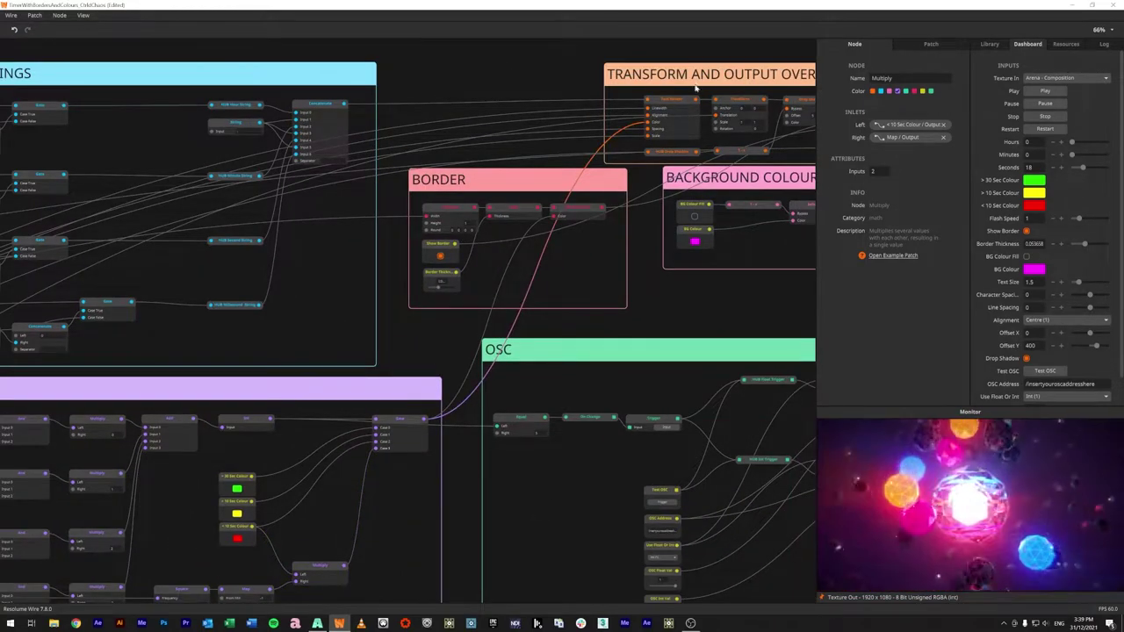
Step: Inspect the Patch Info node in the Text Formating section, its Resolution and Aspect Ratio outputs and the node that splits the resolution
{"action": "mouse_move", "coordinate": [658, 121]}
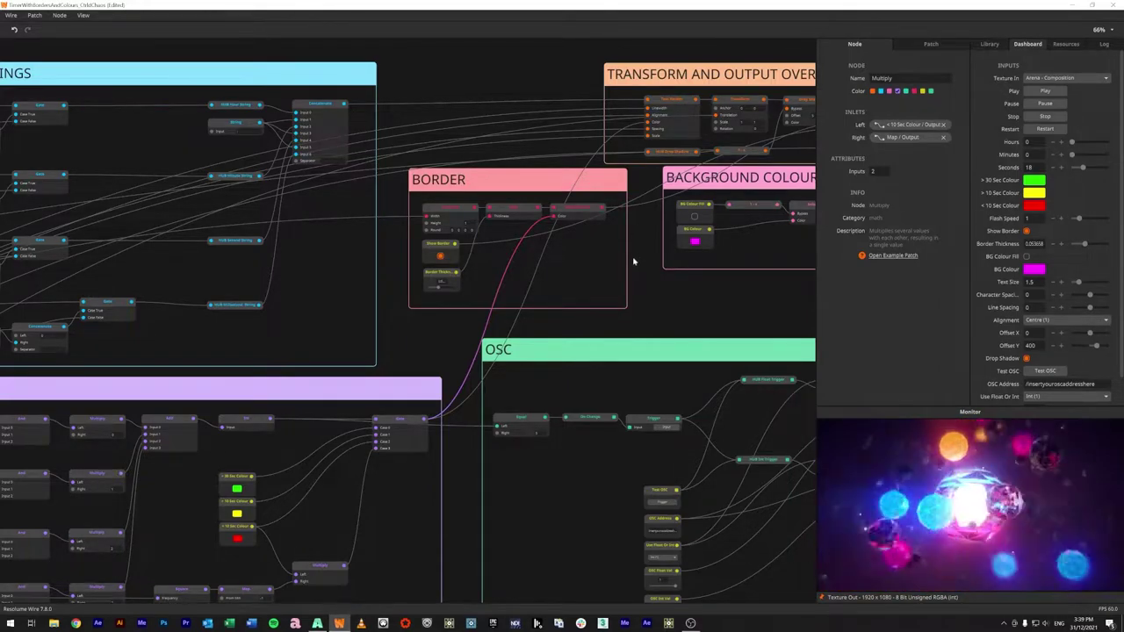
{"action": "scroll", "coordinate": [633, 261], "scroll_direction": "down", "scroll_amount": 5}
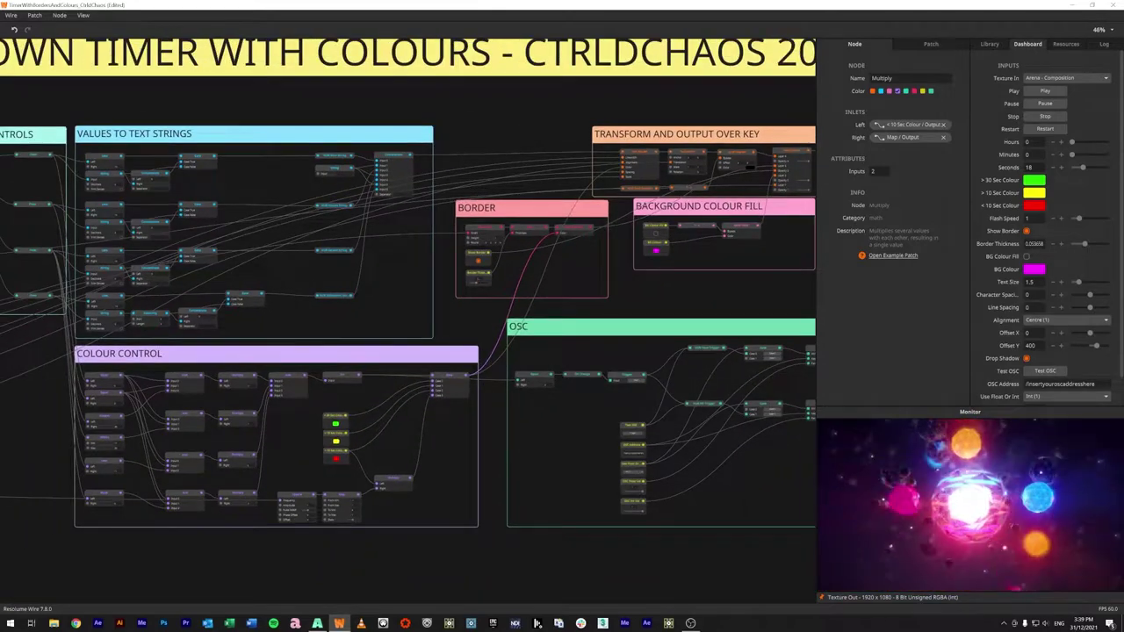
{"action": "left_click_drag", "start_coordinate": [33, 435], "coordinate": [713, 422]}
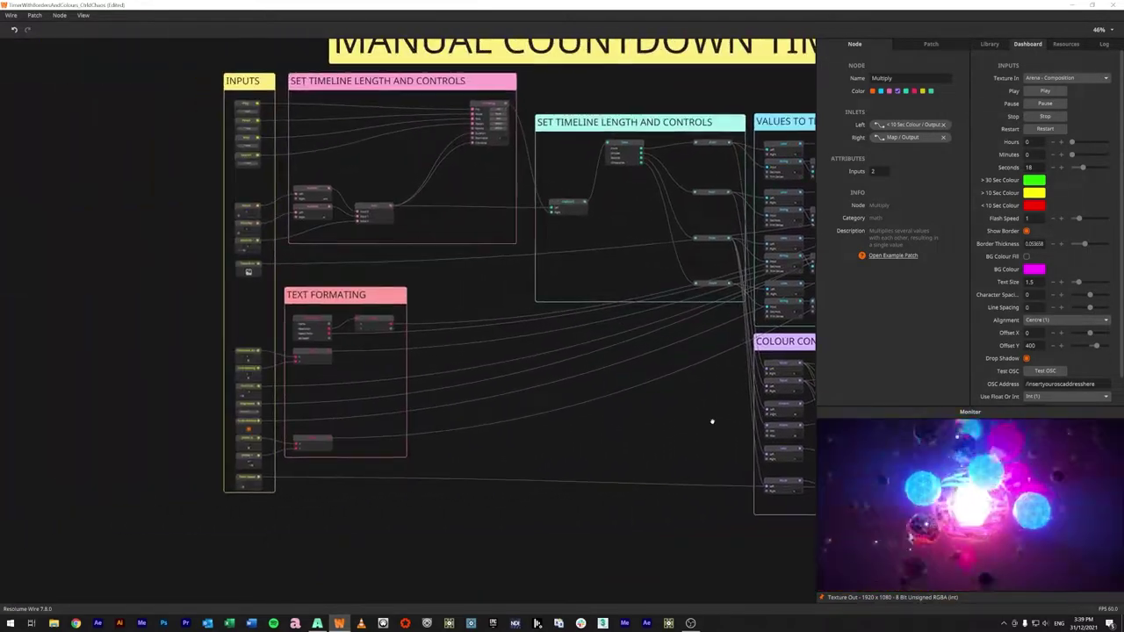
{"action": "scroll", "coordinate": [437, 293], "scroll_direction": "up", "scroll_amount": 3}
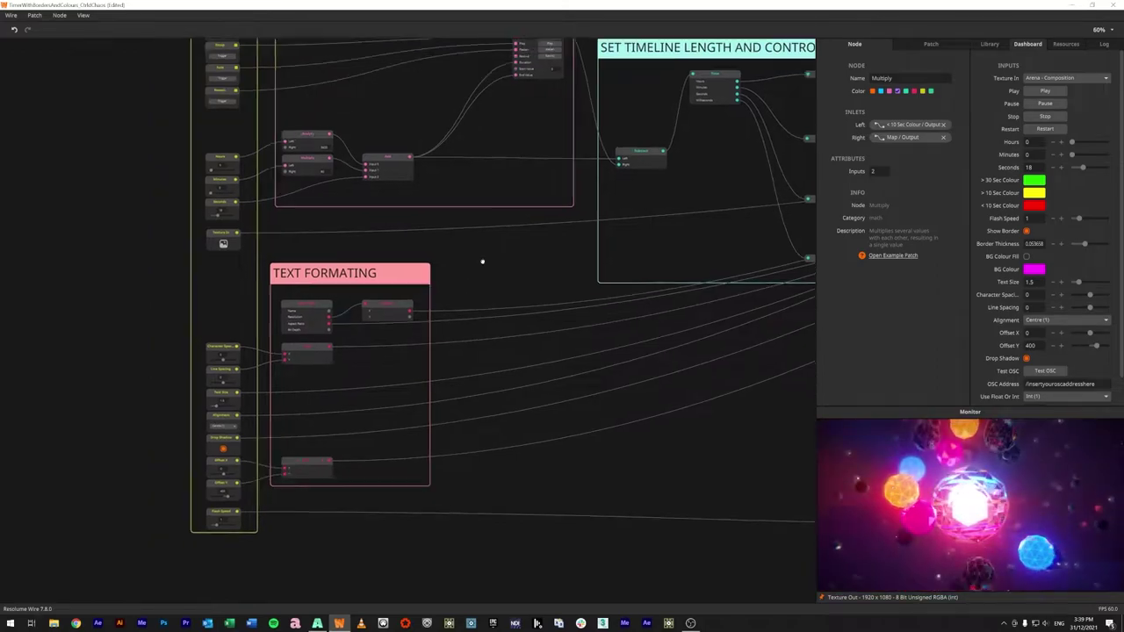
{"action": "scroll", "coordinate": [518, 249], "scroll_direction": "up", "scroll_amount": 4}
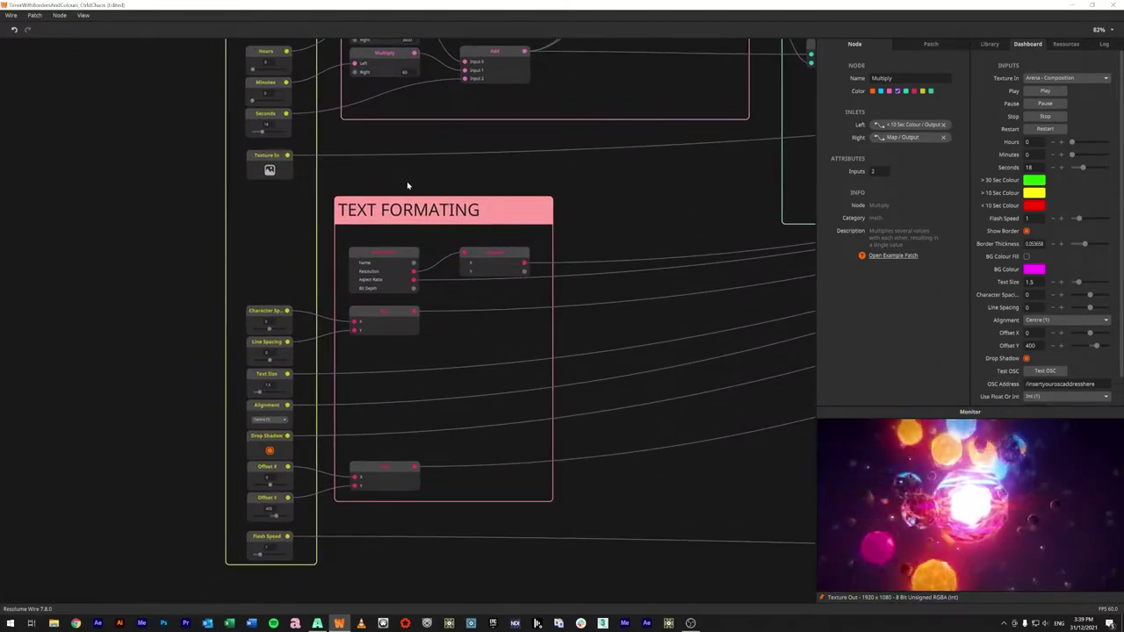
{"action": "left_click", "coordinate": [374, 252]}
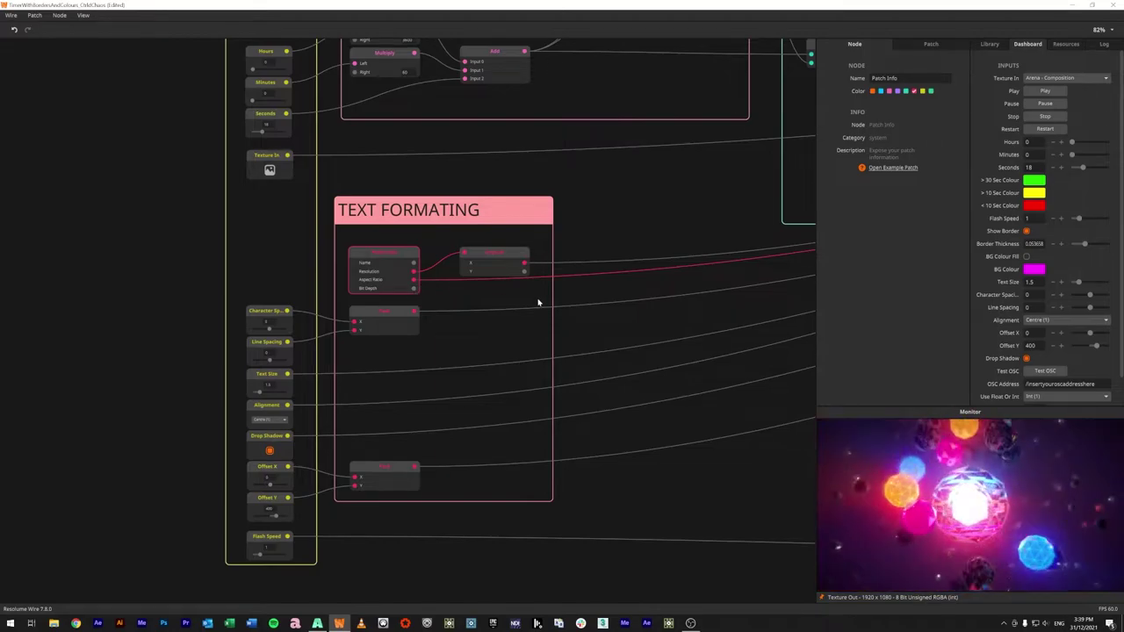
{"action": "mouse_move", "coordinate": [413, 275]}
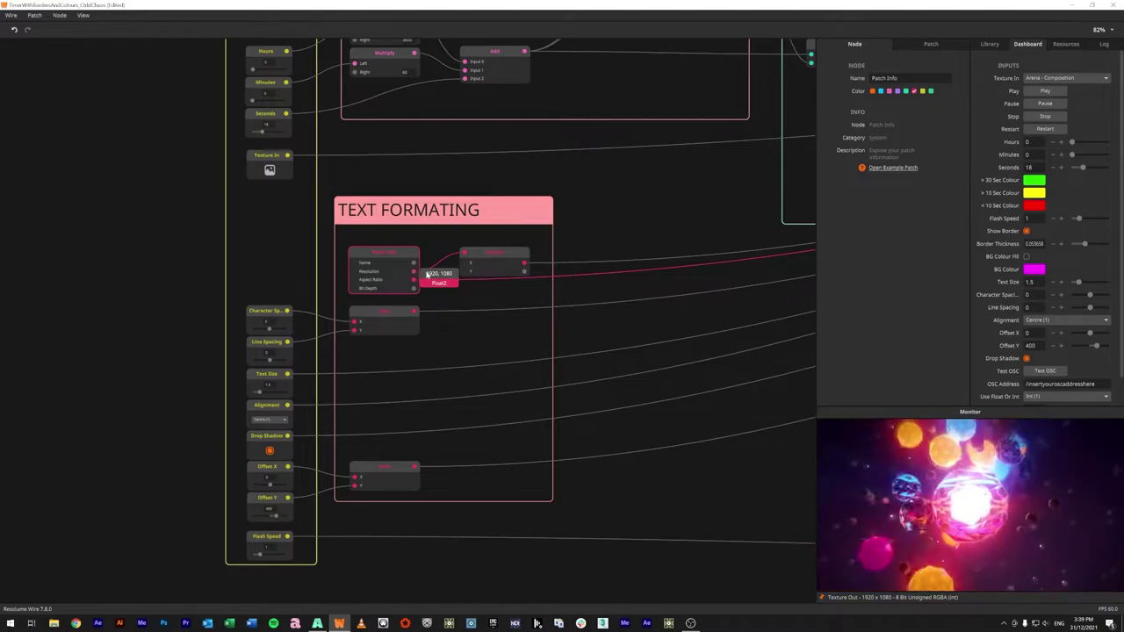
{"action": "mouse_move", "coordinate": [465, 260]}
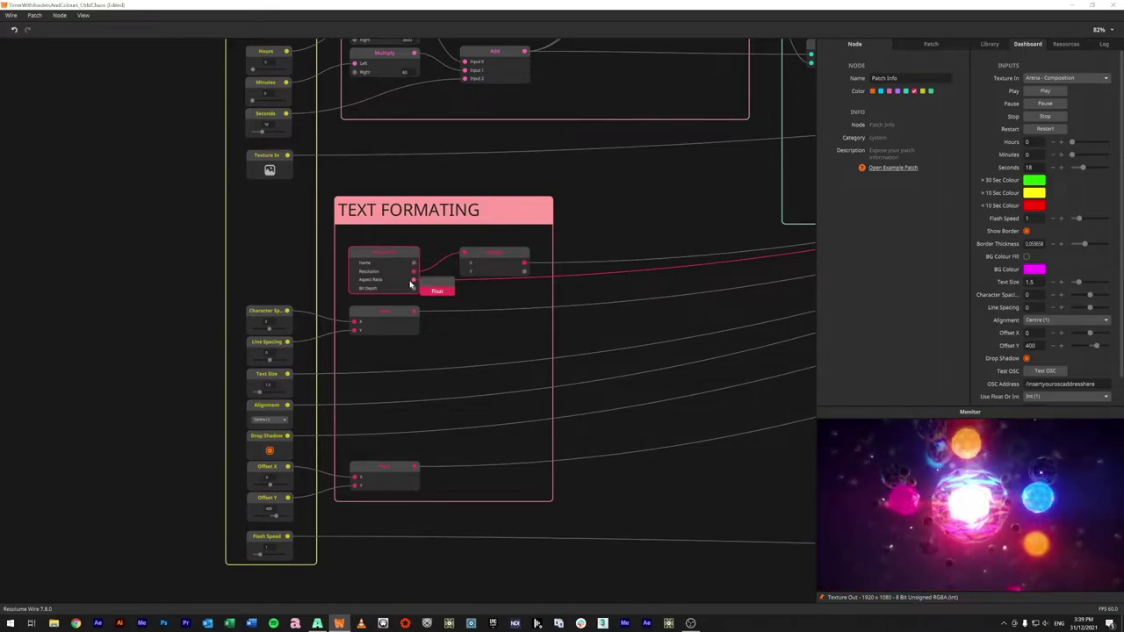
{"action": "mouse_move", "coordinate": [416, 283]}
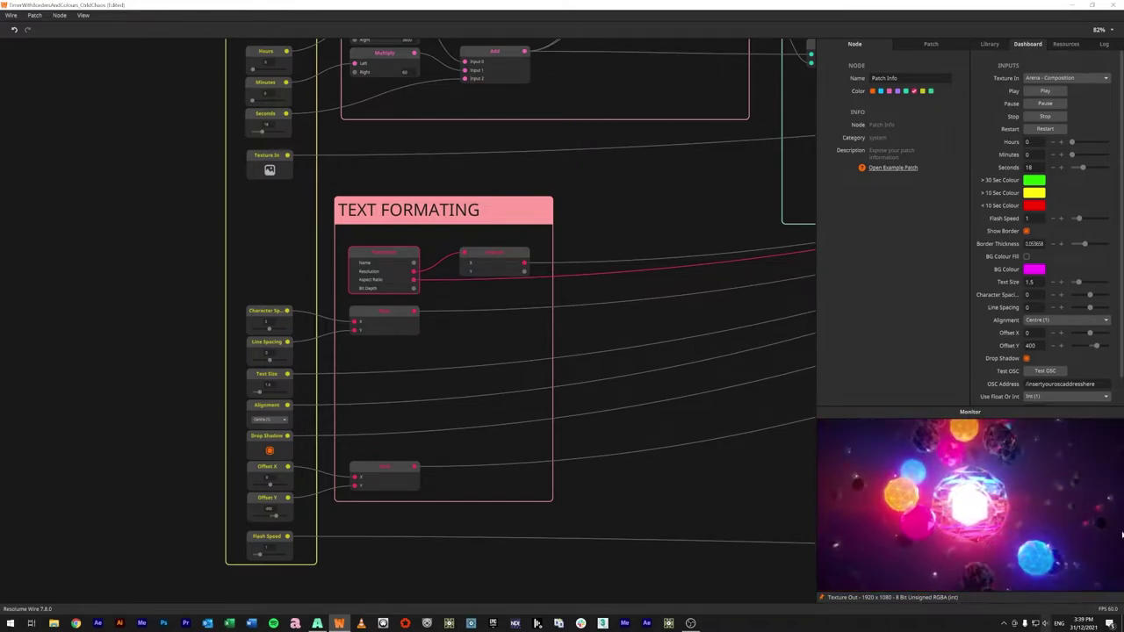
Step: Set the countdown's Minutes to 6 and restart the timer
{"action": "left_click", "coordinate": [1054, 130]}
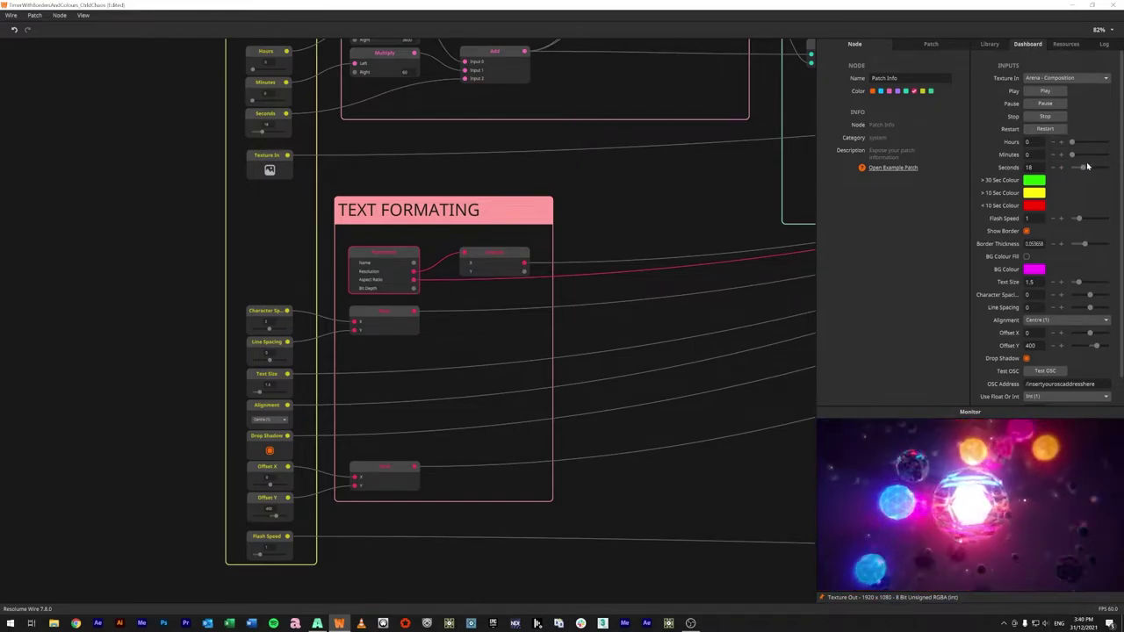
{"action": "mouse_move", "coordinate": [1072, 154]}
{"action": "left_mouse_down"}
{"action": "mouse_move", "coordinate": [1086, 160]}
{"action": "mouse_move", "coordinate": [1077, 165]}
{"action": "left_mouse_up"}
{"action": "left_click", "coordinate": [1045, 129]}
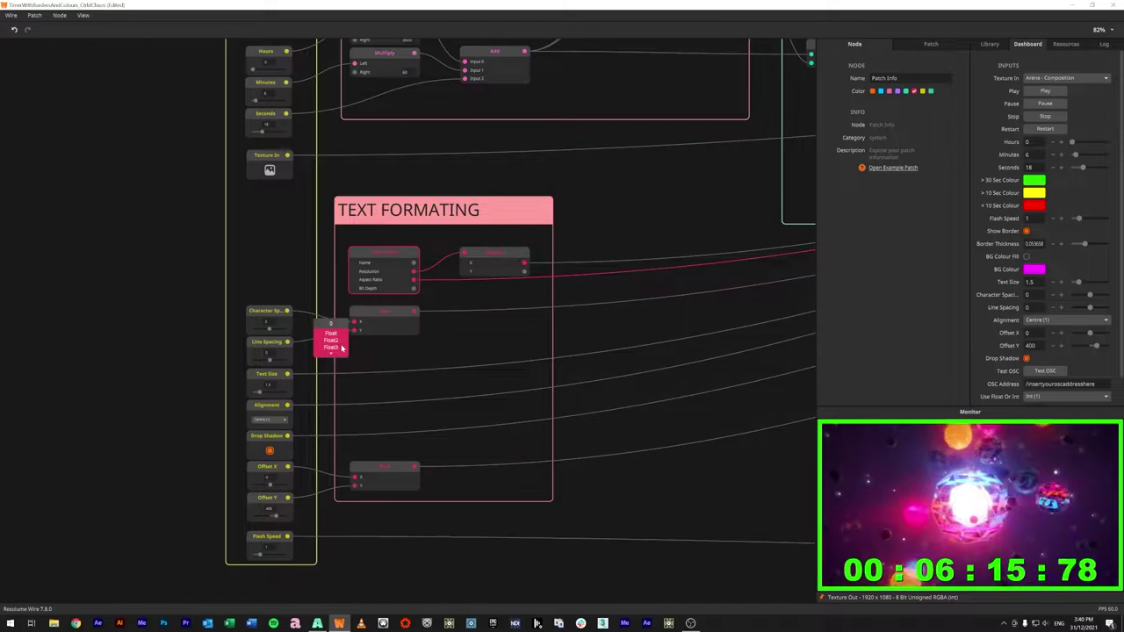
Step: Inspect the Character Spacing and Line Spacing inputs and the output of the Pack node that combines them
{"action": "left_click", "coordinate": [268, 311]}
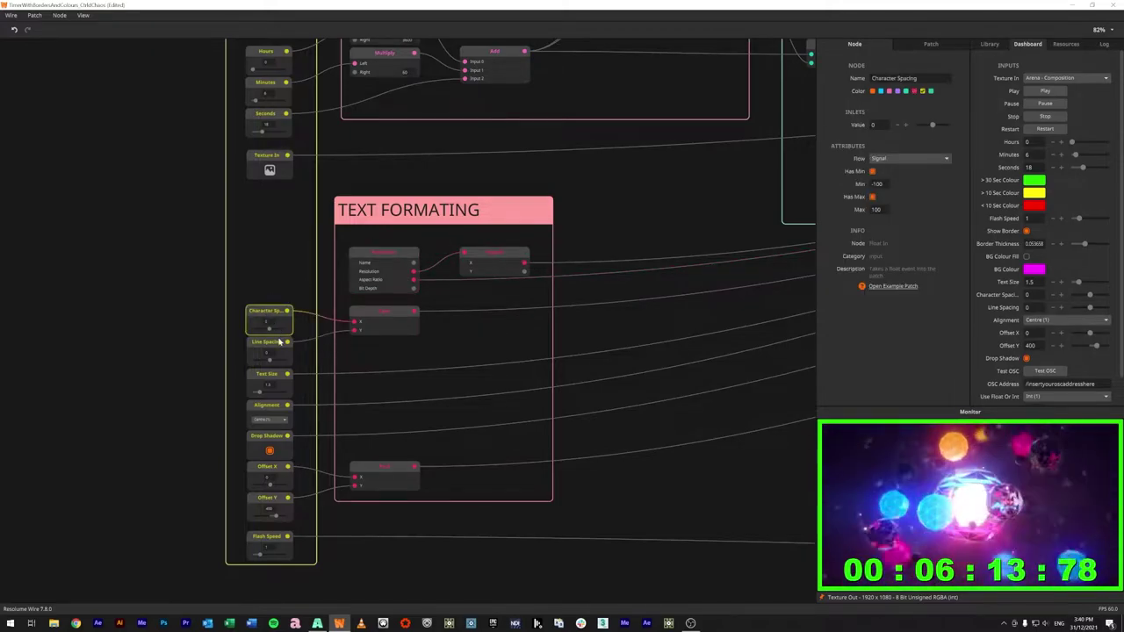
{"action": "left_click", "coordinate": [277, 348]}
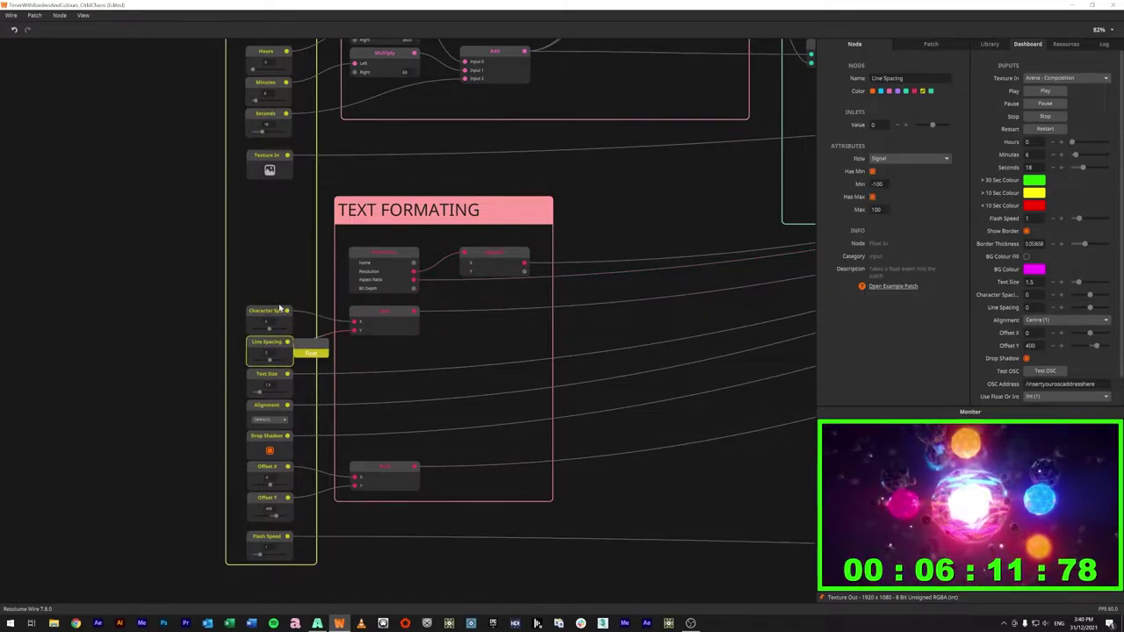
{"action": "left_click", "coordinate": [379, 327]}
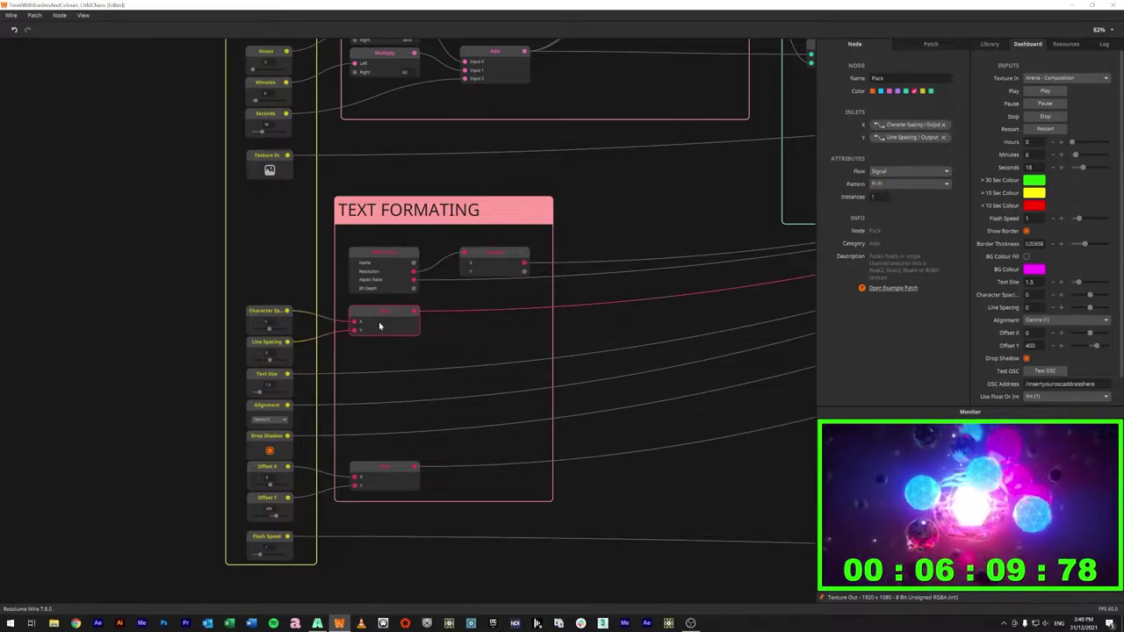
{"action": "mouse_move", "coordinate": [415, 313]}
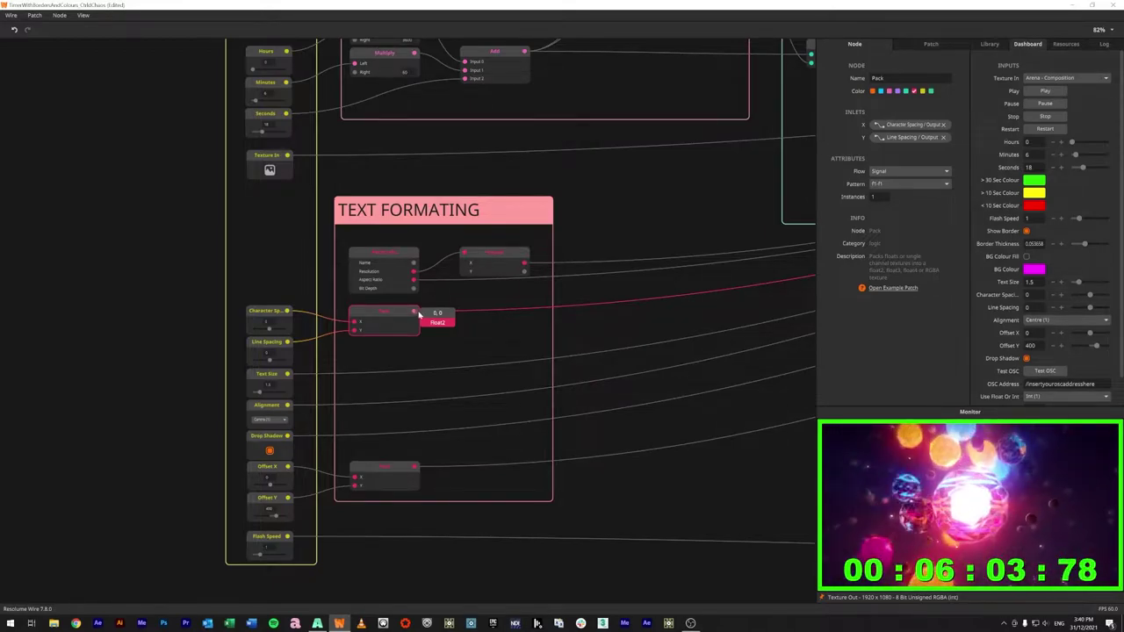
Step: Inspect the Text Size input, the Alignment input's available options and the Pack node that combines Offset X and Offset Y
{"action": "left_click", "coordinate": [277, 379]}
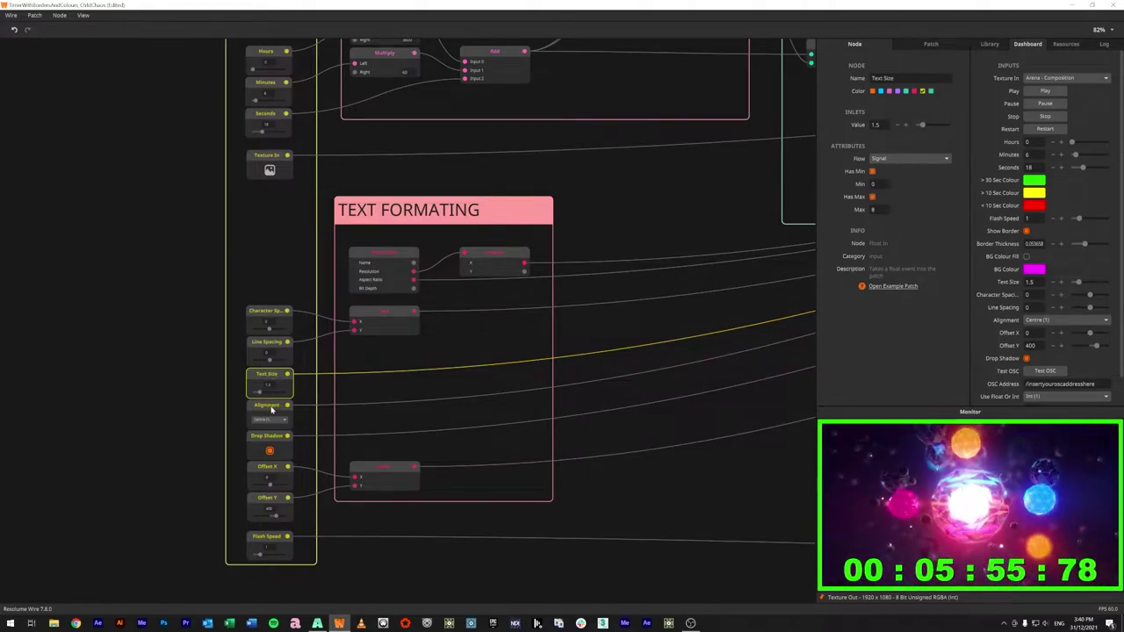
{"action": "left_click", "coordinate": [272, 410]}
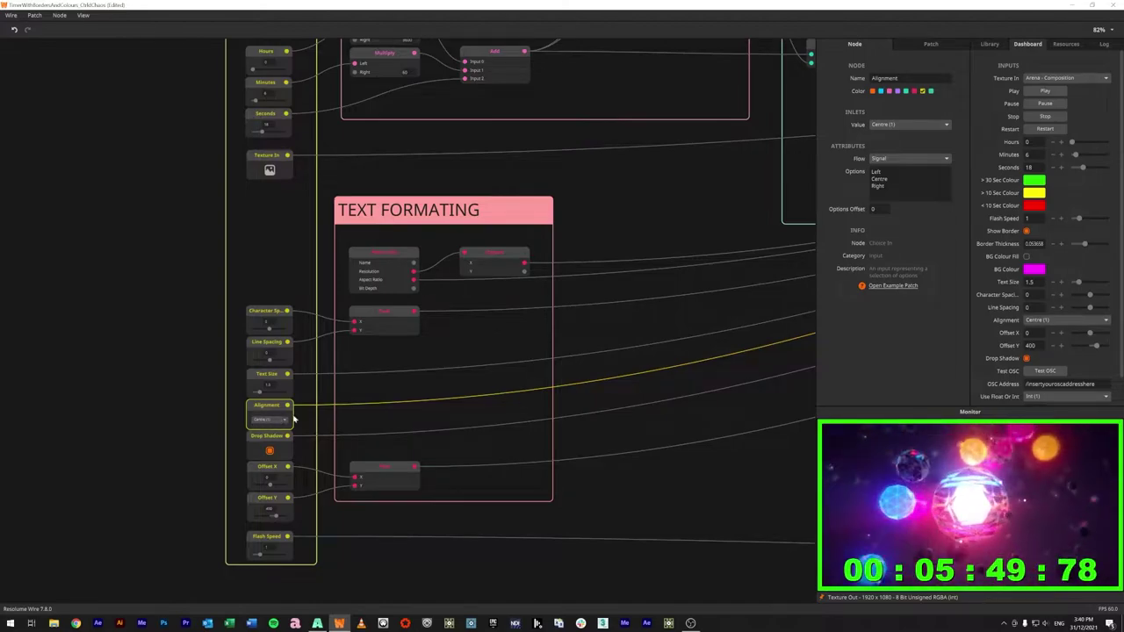
{"action": "left_click", "coordinate": [1057, 321]}
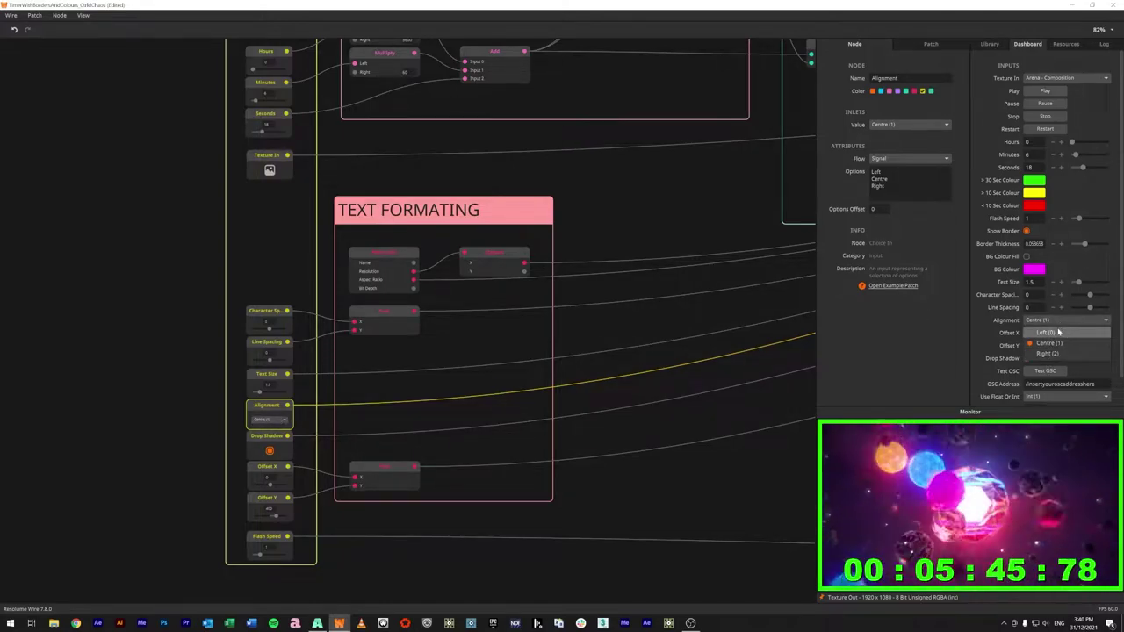
{"action": "left_click", "coordinate": [684, 380]}
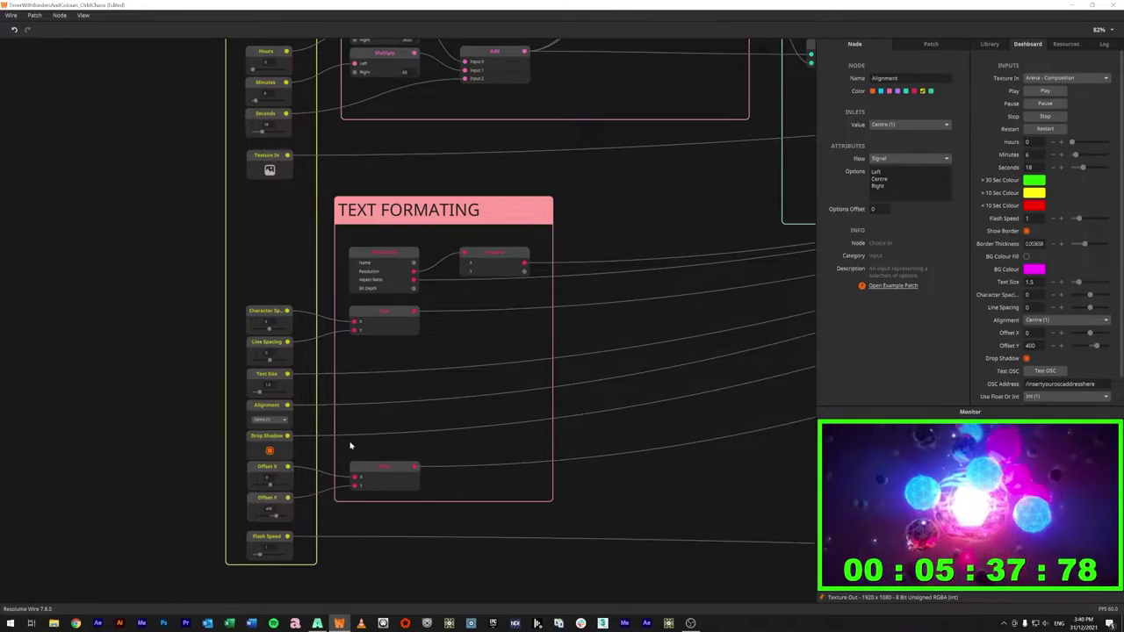
{"action": "left_click", "coordinate": [390, 470]}
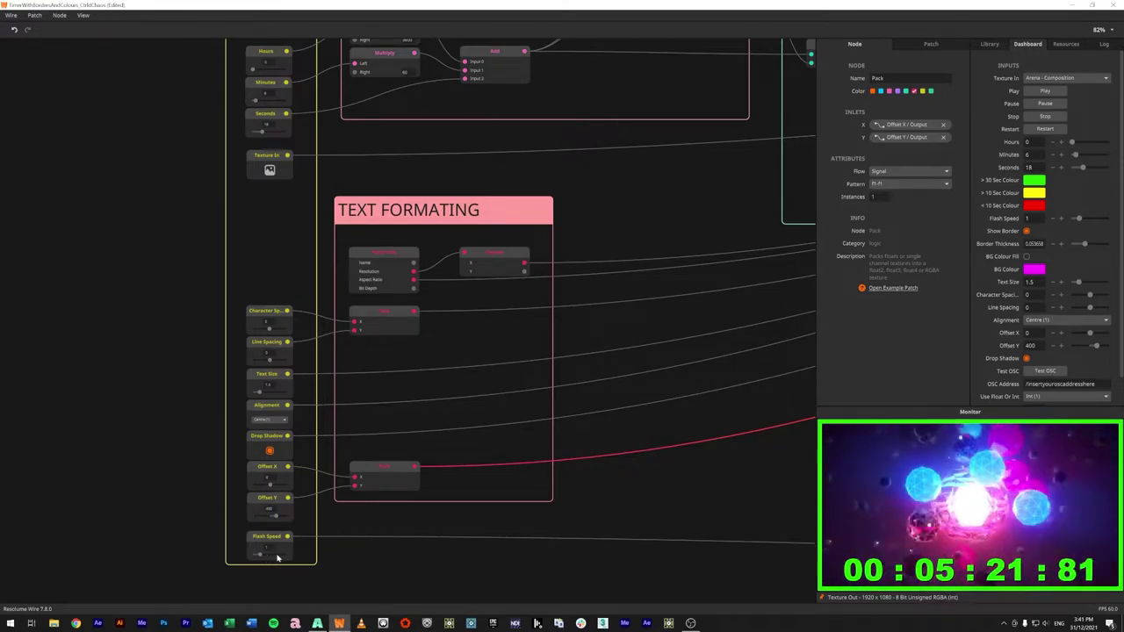
Step: Look over the OSC section, from its Equal node and inputs through the Write OSC nodes to OSC Out
{"action": "scroll", "coordinate": [237, 527], "scroll_direction": "down", "scroll_amount": 5}
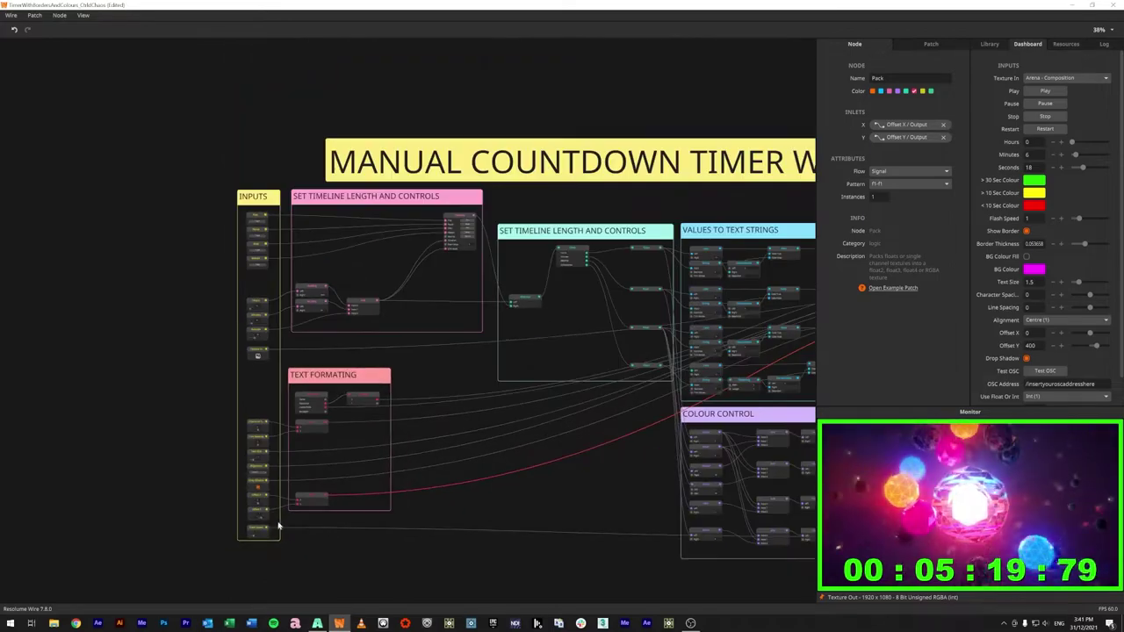
{"action": "scroll", "coordinate": [420, 448], "scroll_direction": "right", "scroll_amount": 10}
{"action": "scroll", "coordinate": [421, 448], "scroll_direction": "down", "scroll_amount": 2}
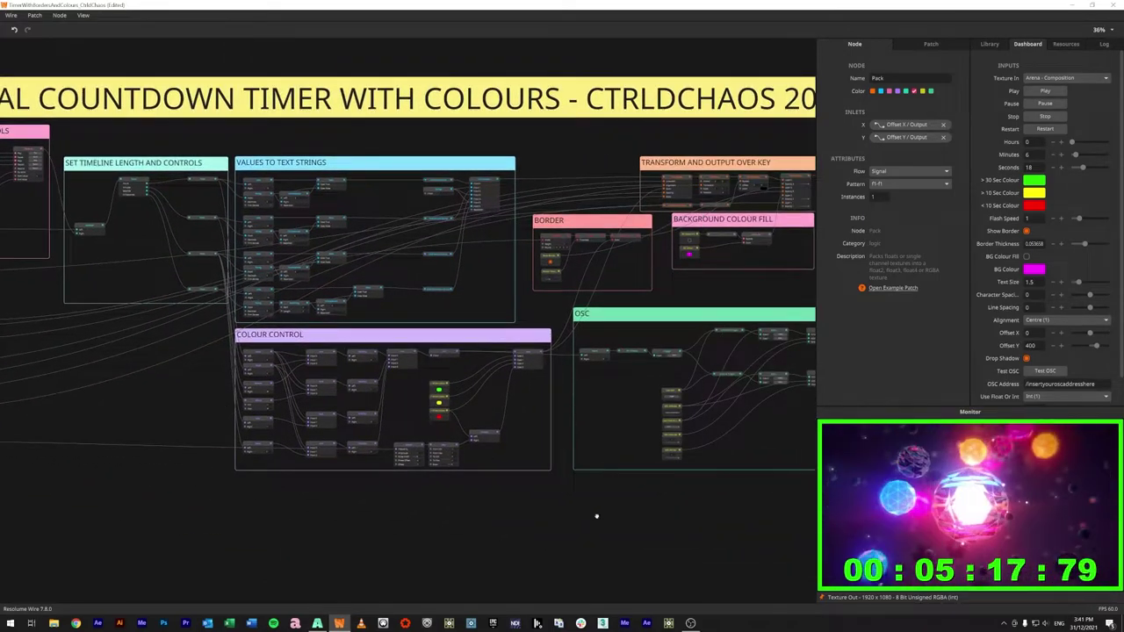
{"action": "scroll", "coordinate": [457, 506], "scroll_direction": "up", "scroll_amount": 6}
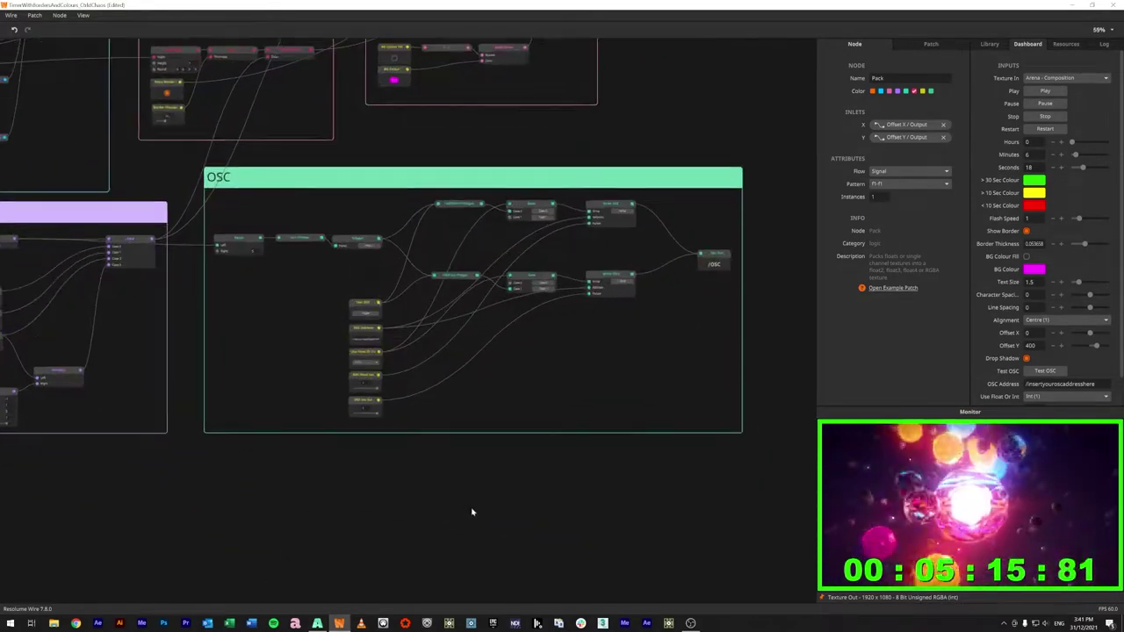
{"action": "scroll", "coordinate": [499, 413], "scroll_direction": "up", "scroll_amount": 2}
{"action": "scroll", "coordinate": [494, 439], "scroll_direction": "up", "scroll_amount": 1}
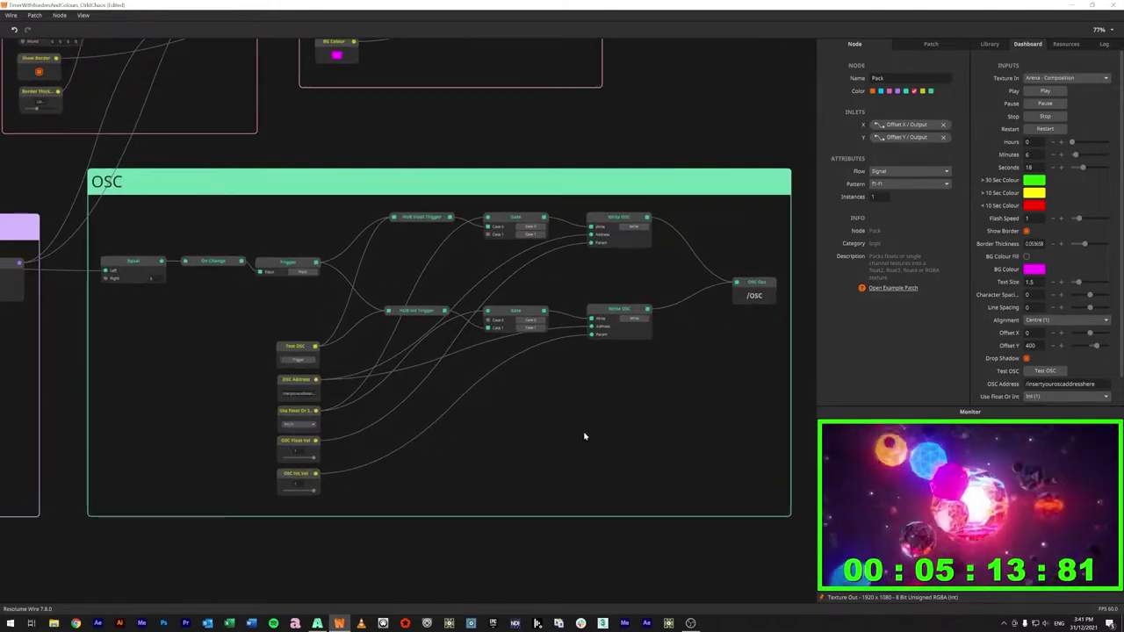
{"action": "scroll", "coordinate": [603, 437], "scroll_direction": "down", "scroll_amount": 1}
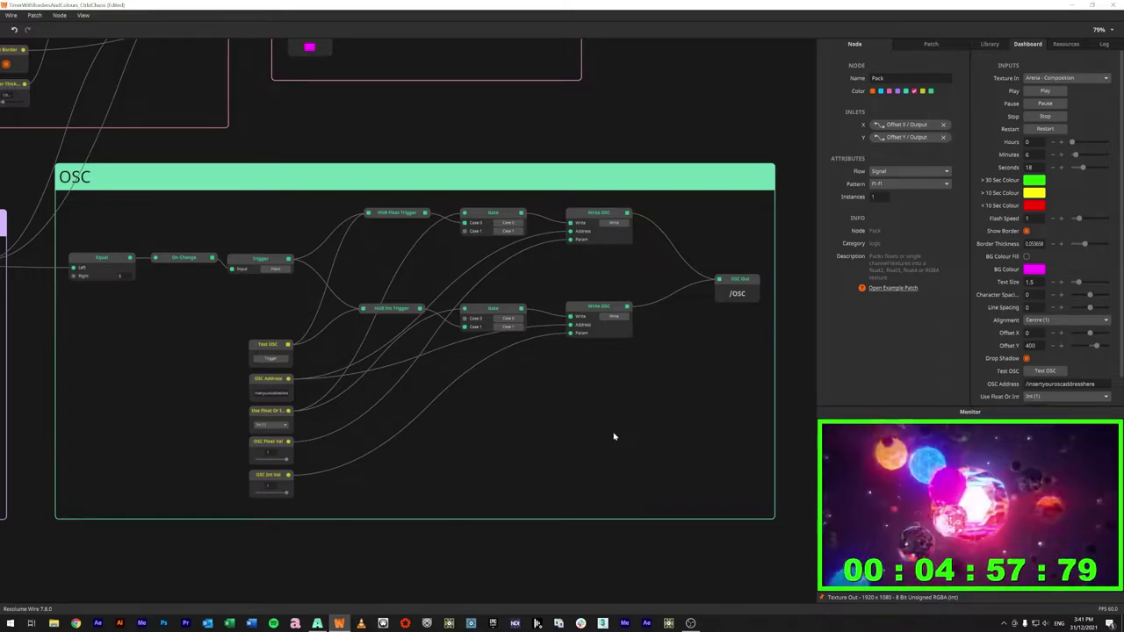
Step: Review the fourth And node in Colour Control and the three Equal nodes that feed it
{"action": "left_click_drag", "start_coordinate": [192, 410], "coordinate": [499, 418]}
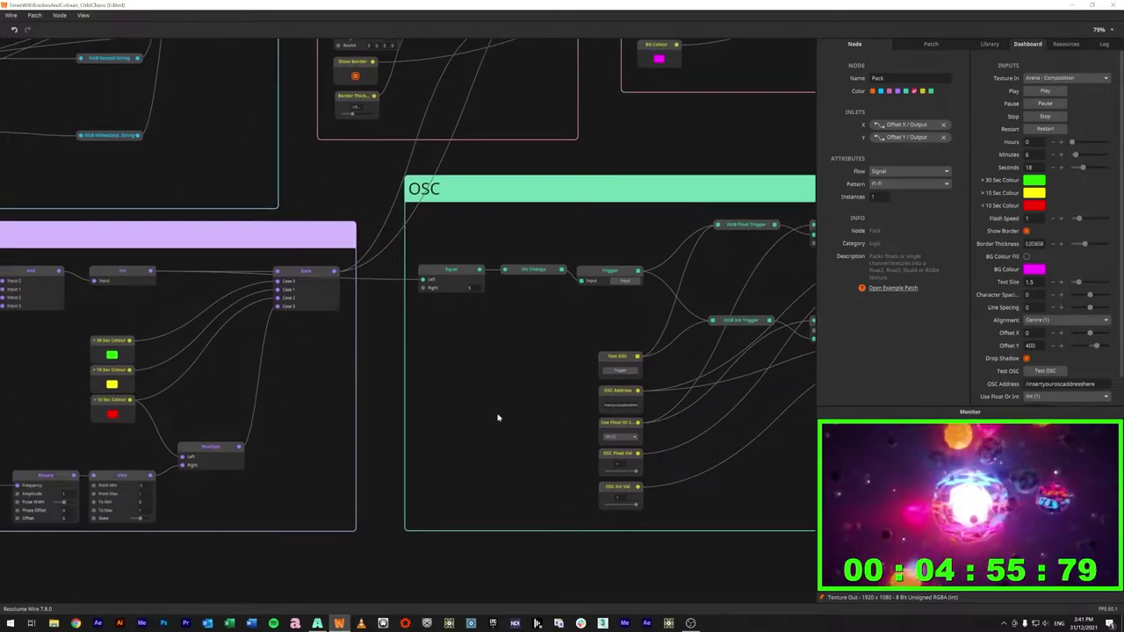
{"action": "scroll", "coordinate": [182, 312], "scroll_direction": "down", "scroll_amount": 4}
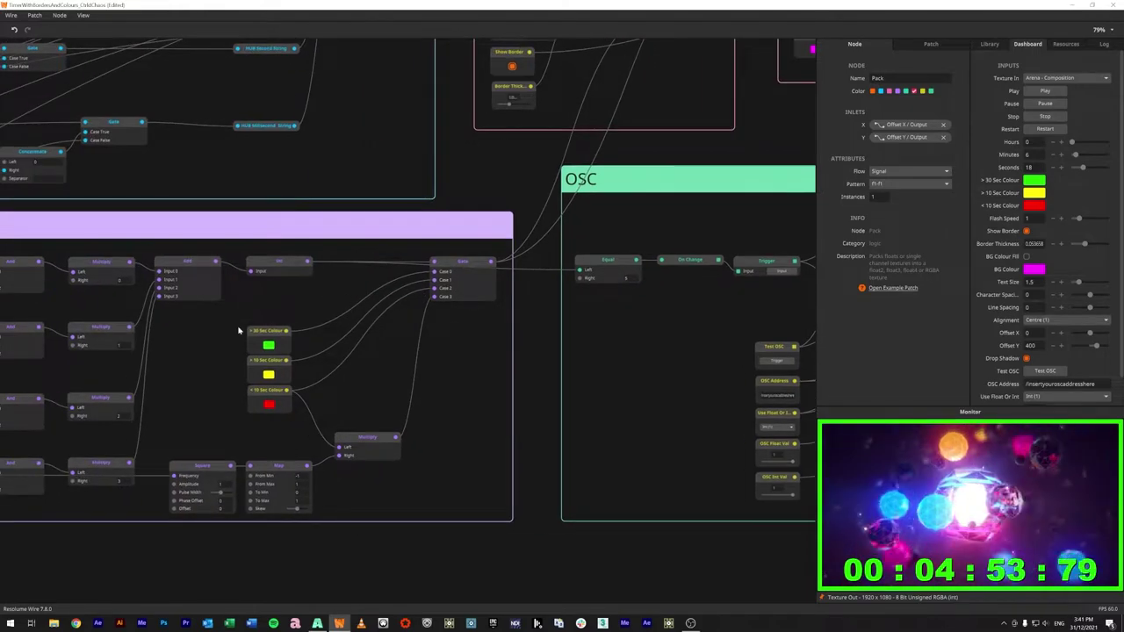
{"action": "left_click_drag", "start_coordinate": [207, 369], "coordinate": [302, 370]}
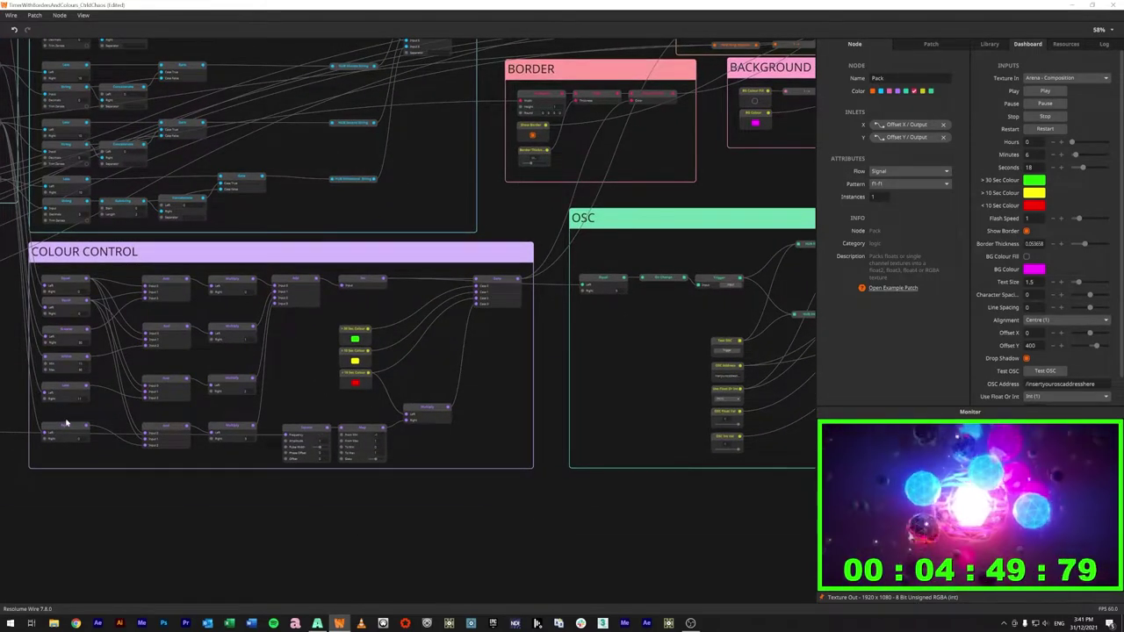
{"action": "left_click", "coordinate": [183, 429]}
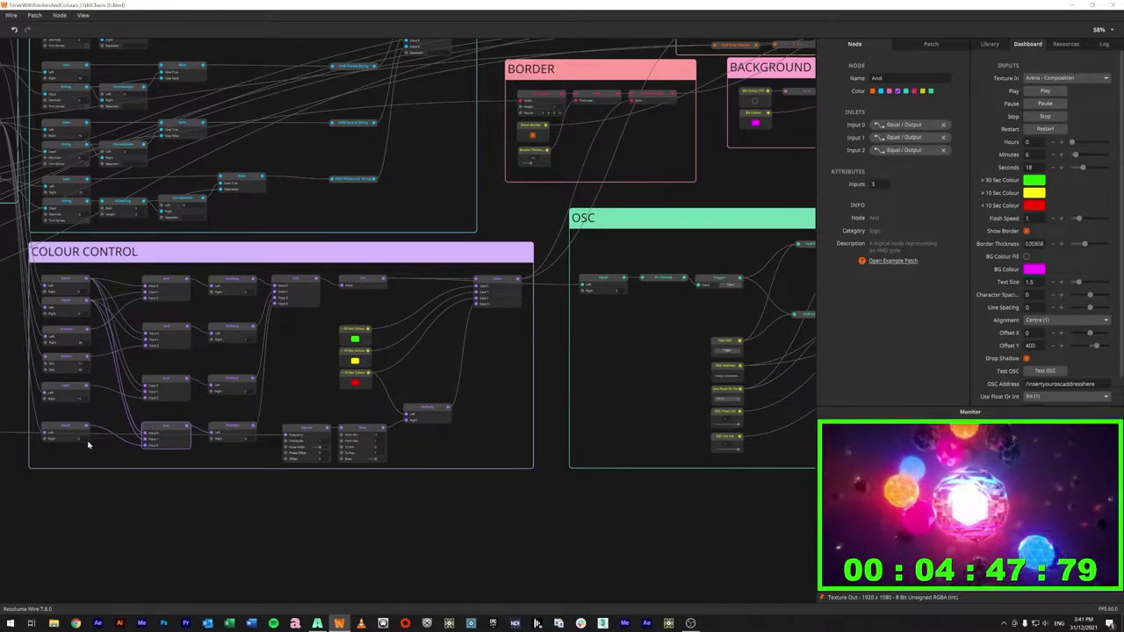
{"action": "left_click", "coordinate": [52, 280]}
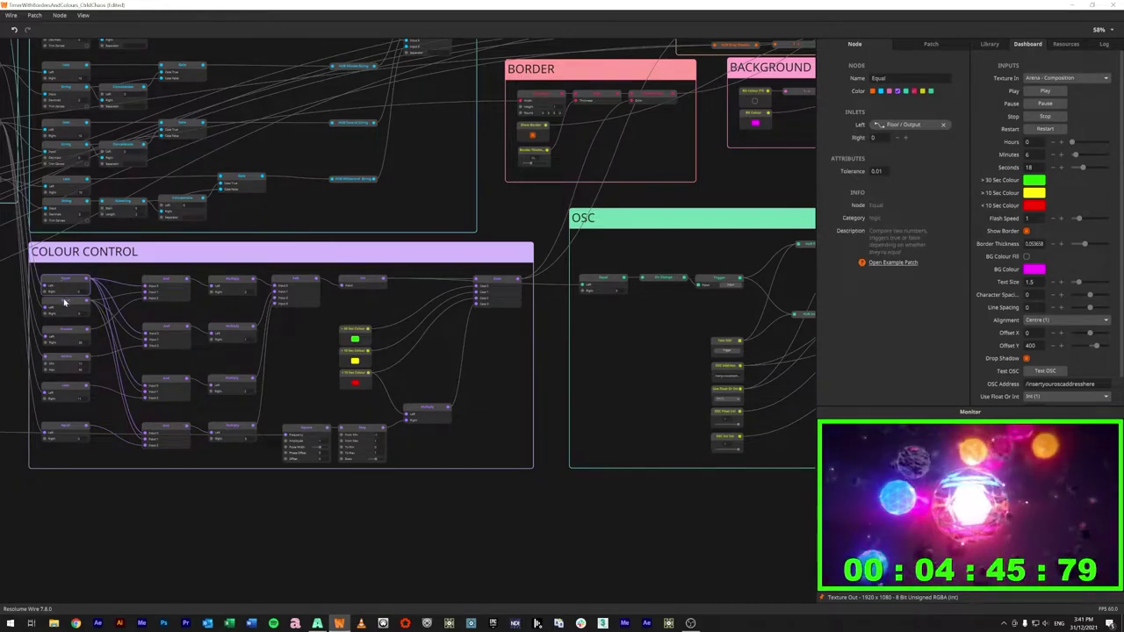
{"action": "left_click", "coordinate": [67, 303]}
{"action": "left_click", "coordinate": [69, 430]}
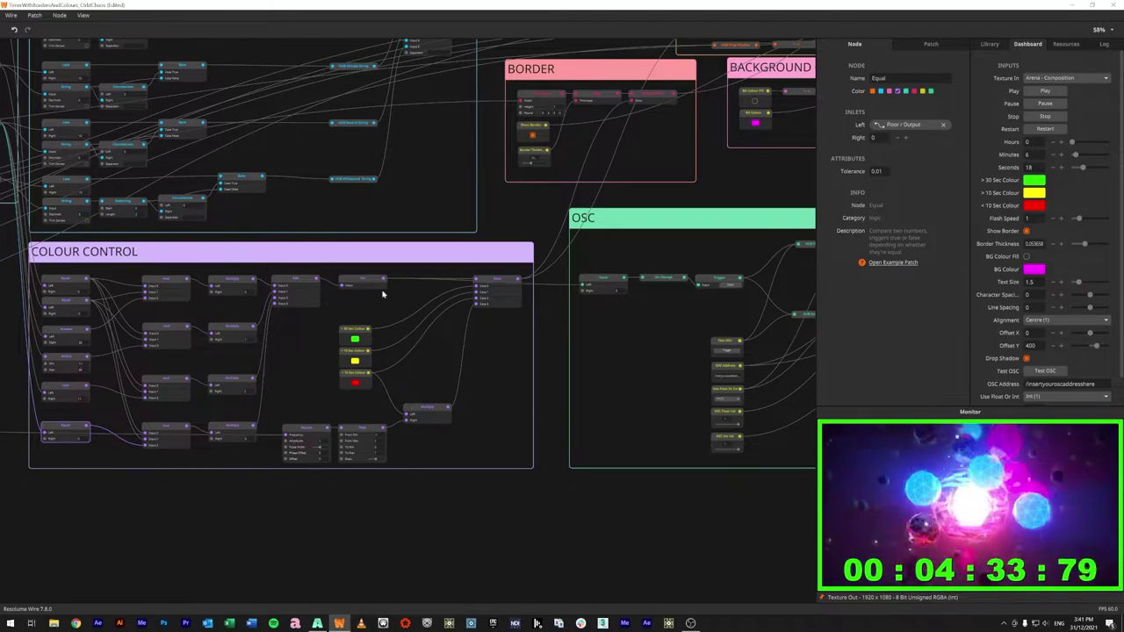
Step: Trace the connection from Colour Control's Int node into the OSC section and check the Equal node it feeds
{"action": "mouse_move", "coordinate": [483, 299]}
{"action": "left_click", "coordinate": [555, 286]}
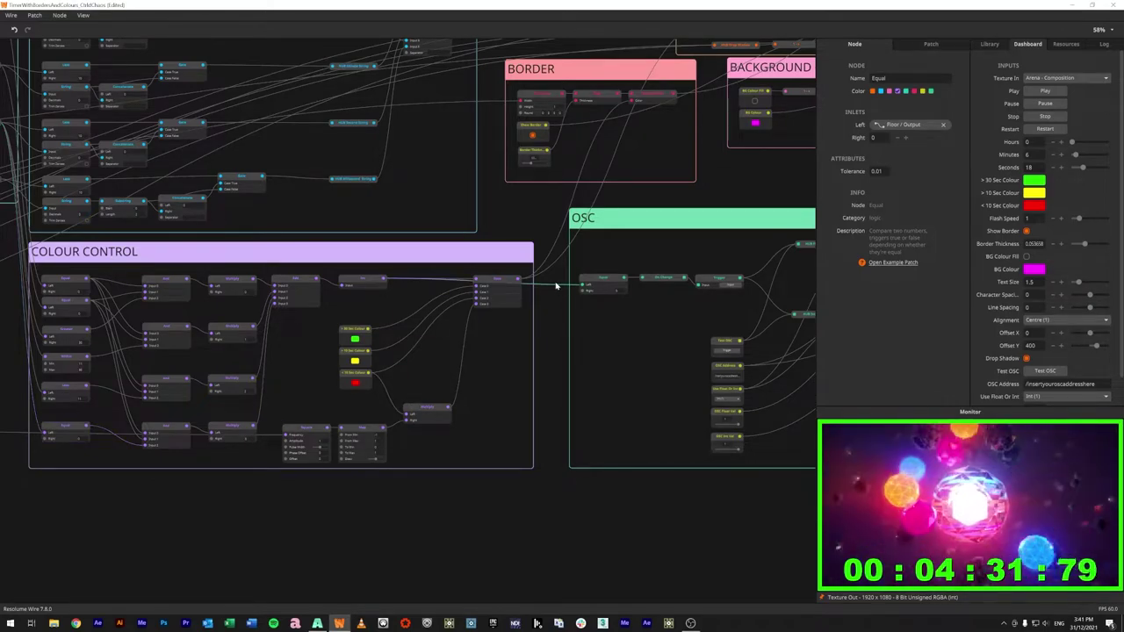
{"action": "scroll", "coordinate": [647, 346], "scroll_direction": "up", "scroll_amount": 3}
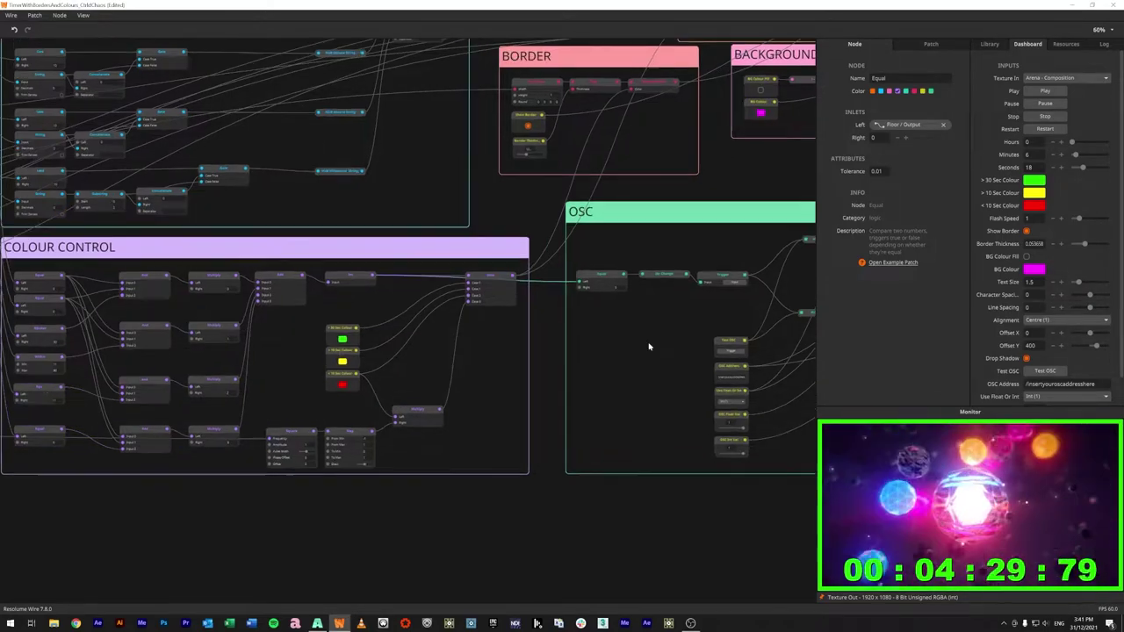
{"action": "left_click_drag", "start_coordinate": [688, 307], "coordinate": [220, 299]}
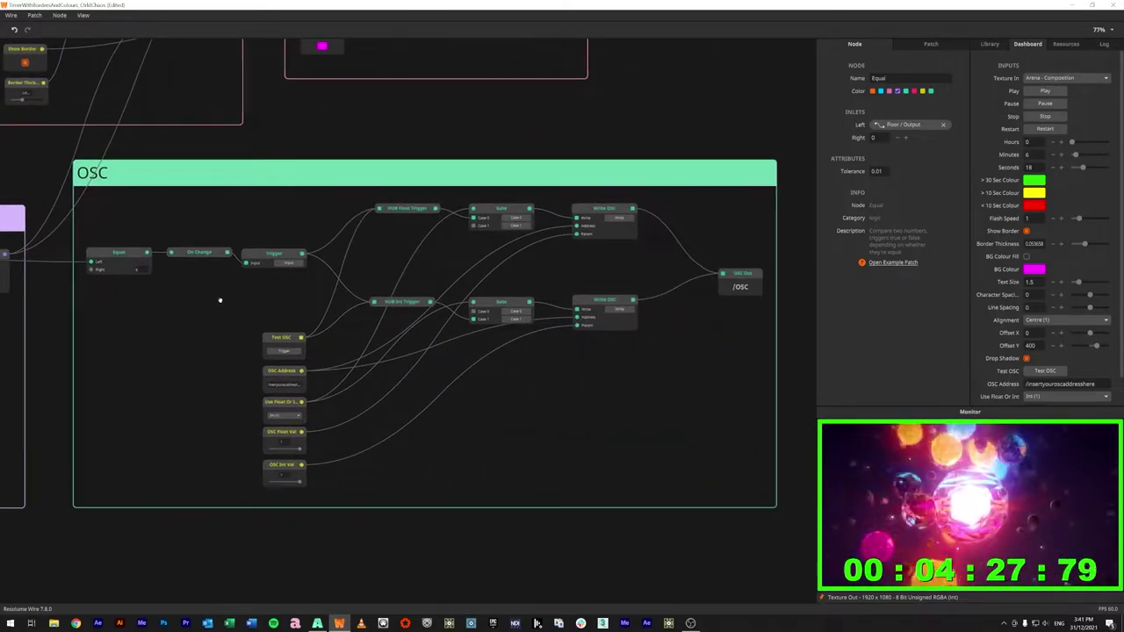
{"action": "mouse_move", "coordinate": [154, 258]}
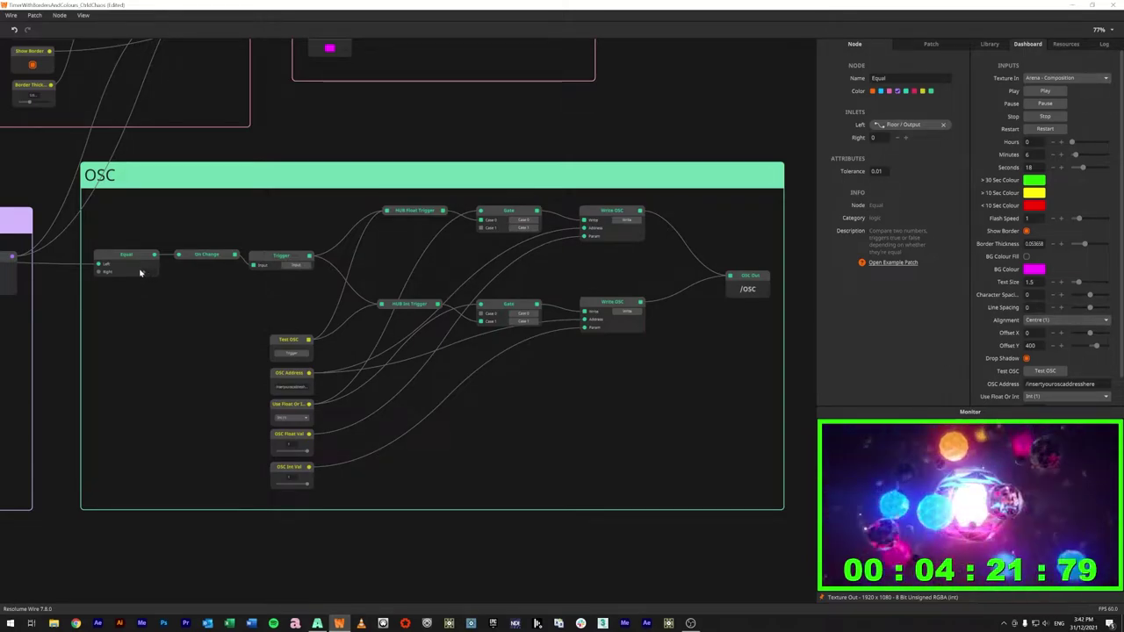
Step: Inspect the On Change node in the OSC section and follow its output through the Trigger towards OSC Out
{"action": "left_click", "coordinate": [210, 254]}
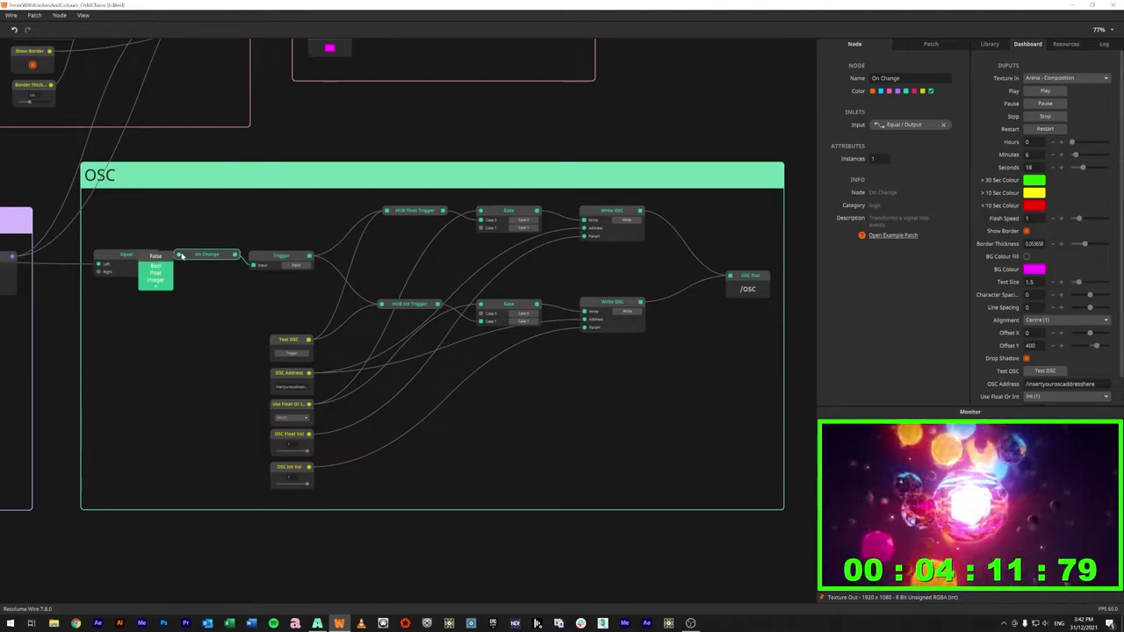
{"action": "mouse_move", "coordinate": [235, 256]}
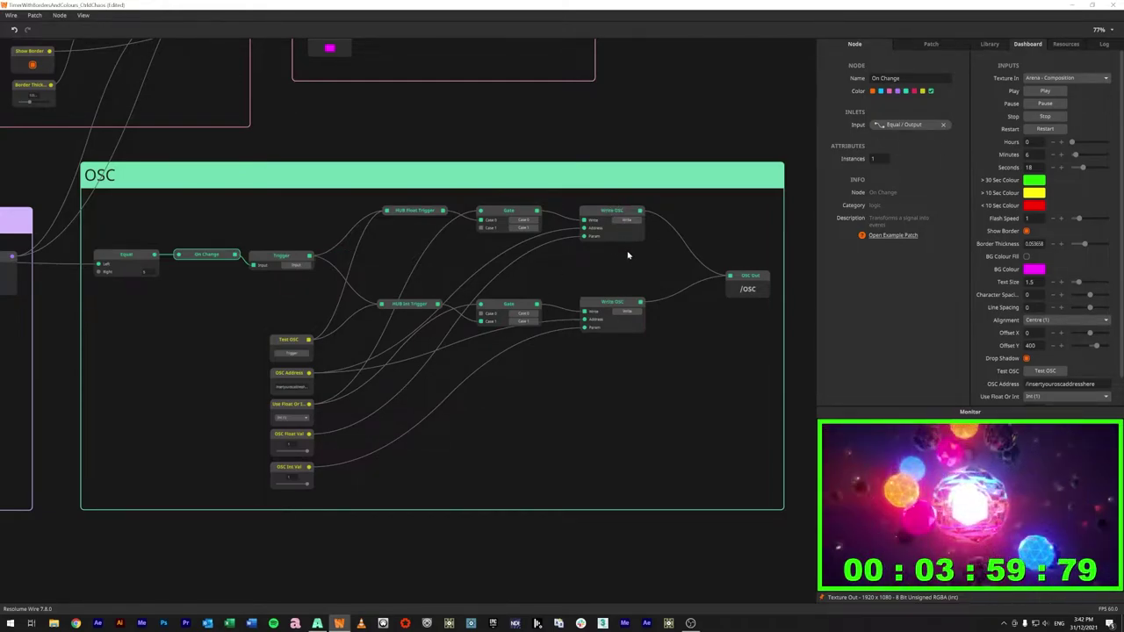
{"action": "scroll", "coordinate": [497, 291], "scroll_direction": "right", "scroll_amount": 3}
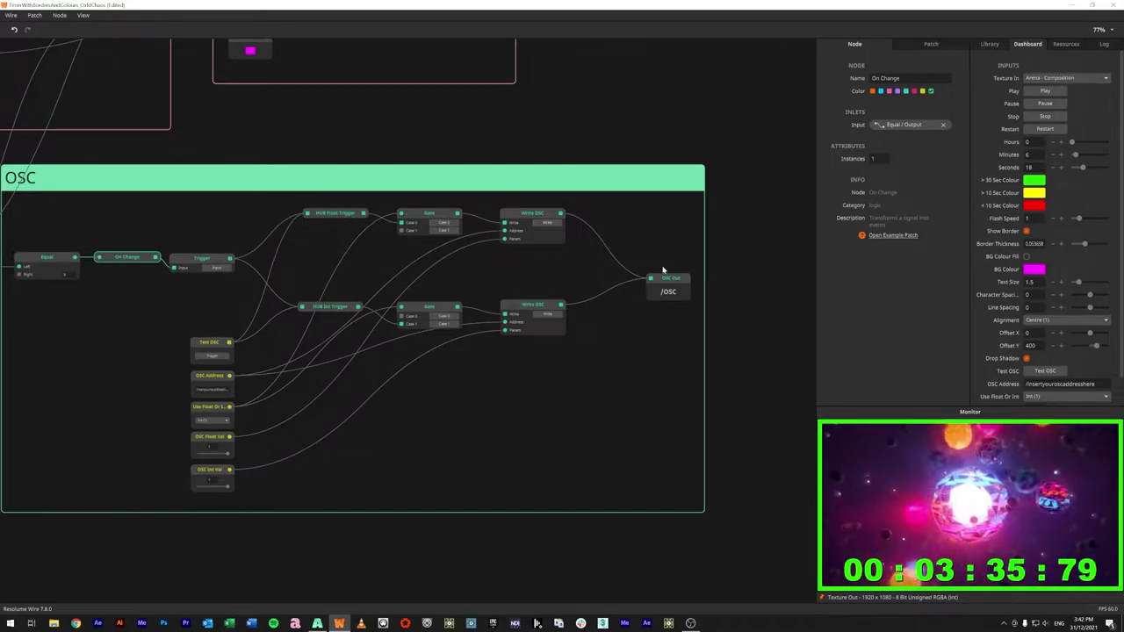
Step: Examine the Gate node on the float branch and the Float and Int options of the Use Float Or Int input
{"action": "left_click", "coordinate": [430, 220]}
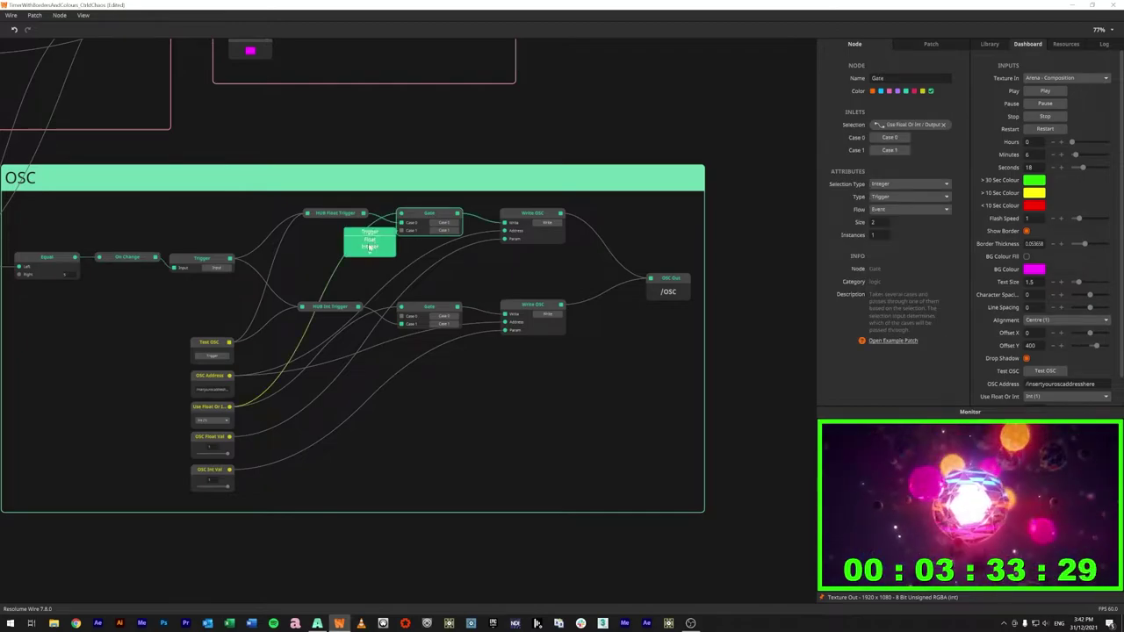
{"action": "left_click", "coordinate": [216, 426]}
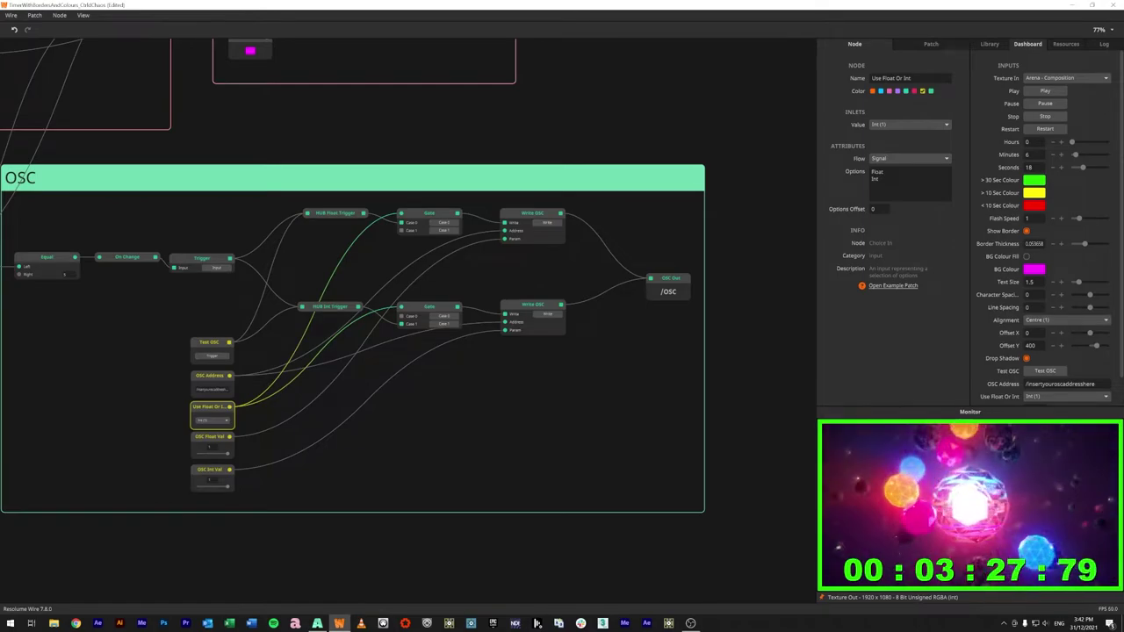
{"action": "double_click", "coordinate": [874, 179]}
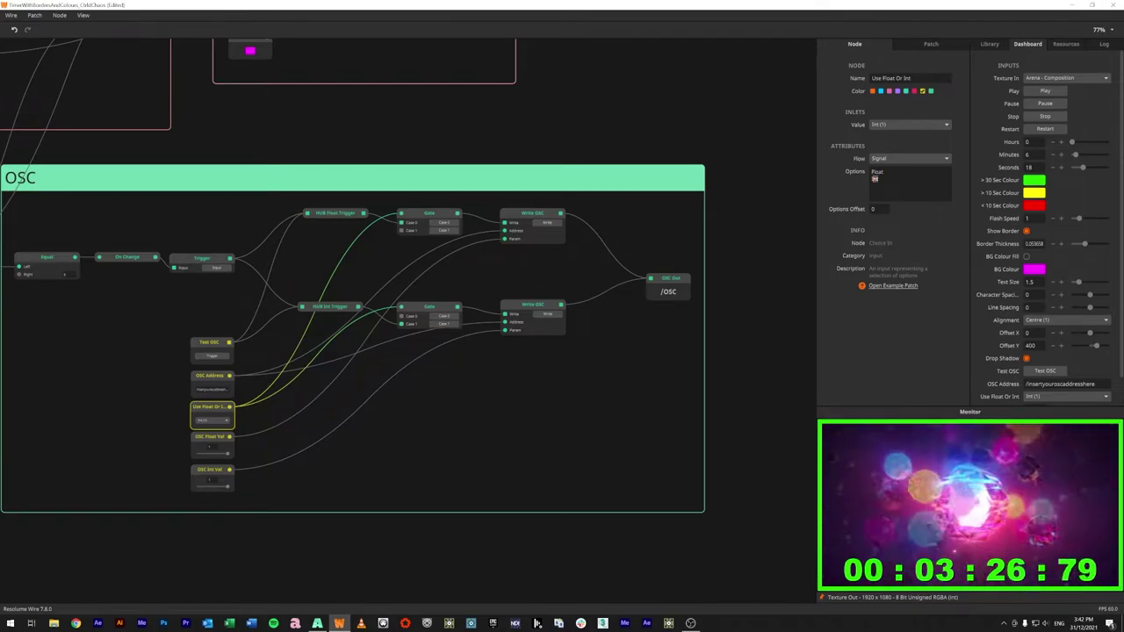
{"action": "left_click", "coordinate": [584, 448]}
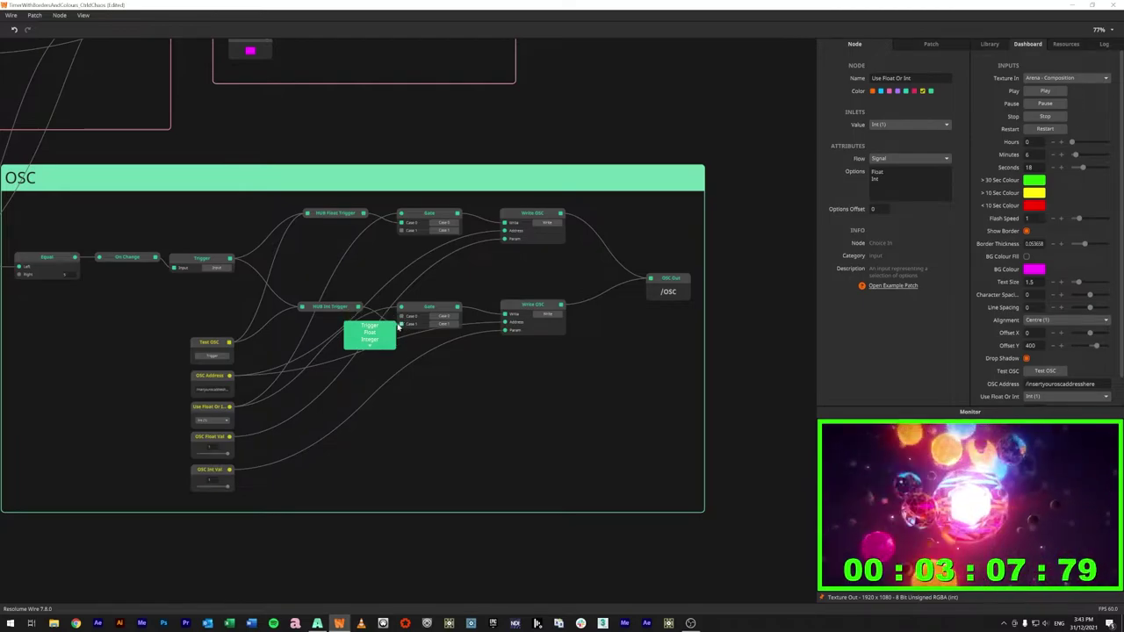
Step: Inspect the HUB Int Trigger node, then fire Test OSC with Use Float Or Int on Int to check the routing
{"action": "left_click", "coordinate": [334, 309]}
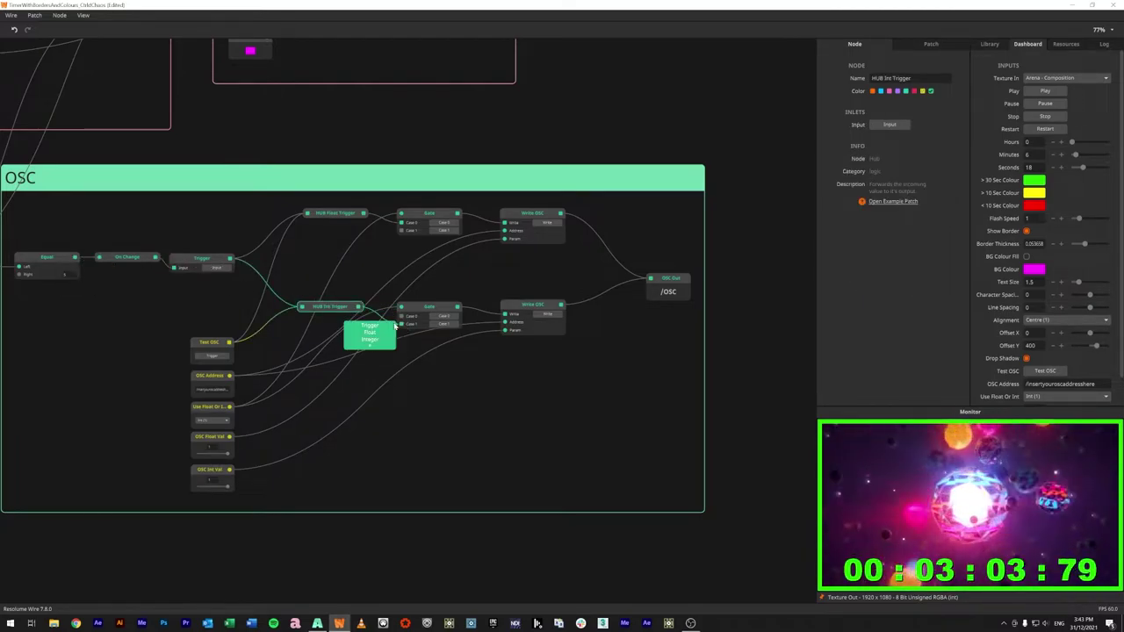
{"action": "left_click", "coordinate": [208, 423]}
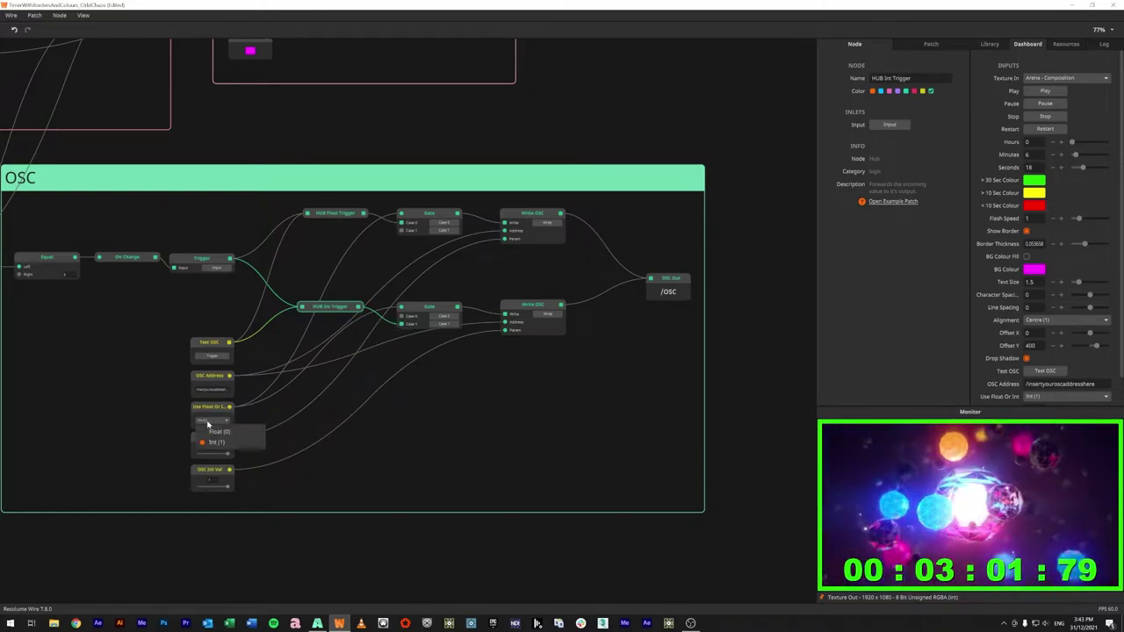
{"action": "left_click", "coordinate": [215, 442]}
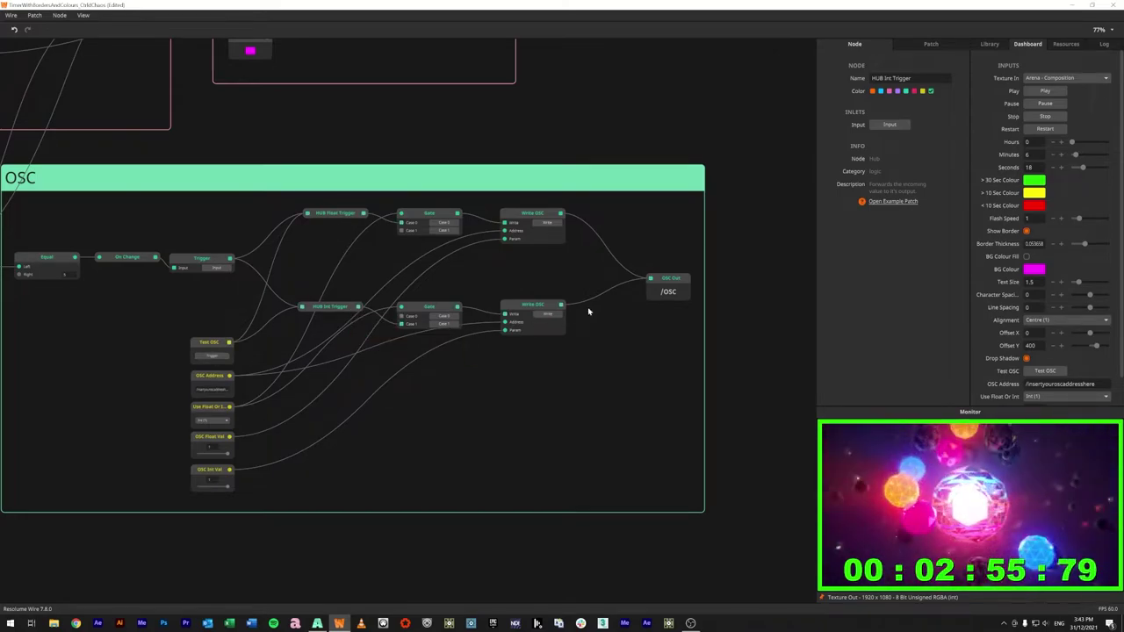
{"action": "left_click", "coordinate": [215, 356]}
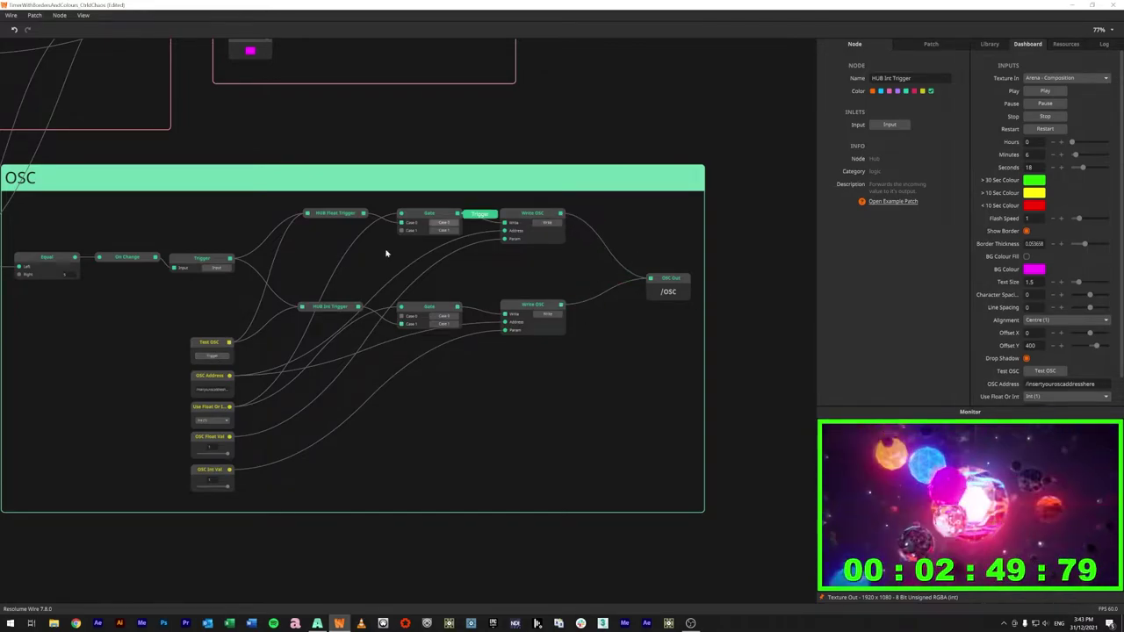
{"action": "left_click", "coordinate": [213, 357]}
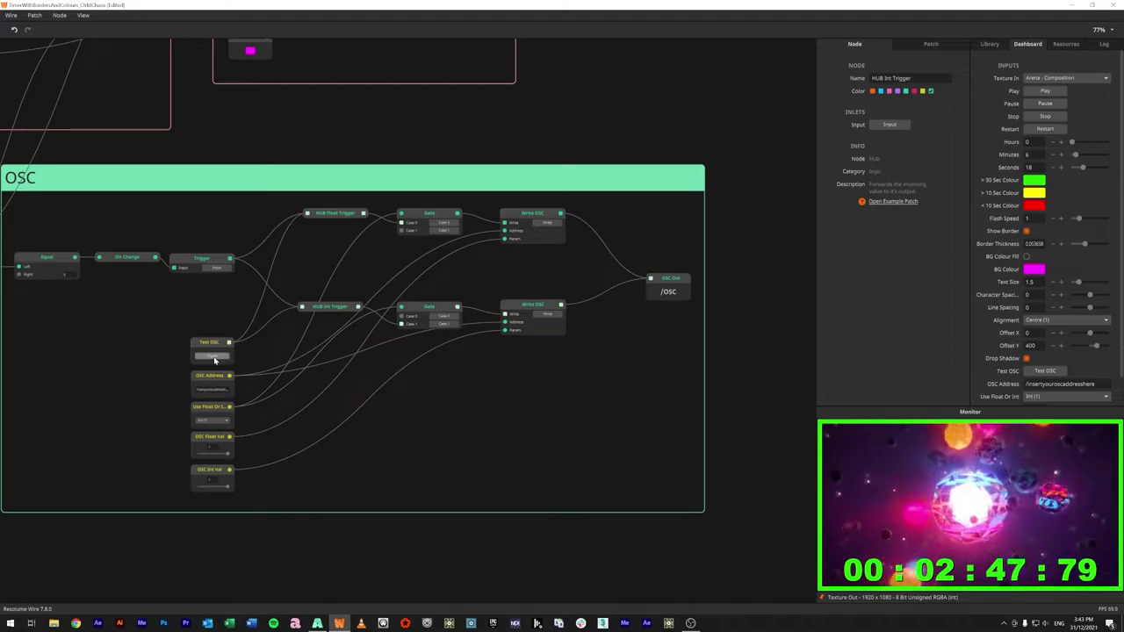
Step: Set Use Float Or Int to Float and fire Test OSC to check the float branch
{"action": "left_click", "coordinate": [211, 421]}
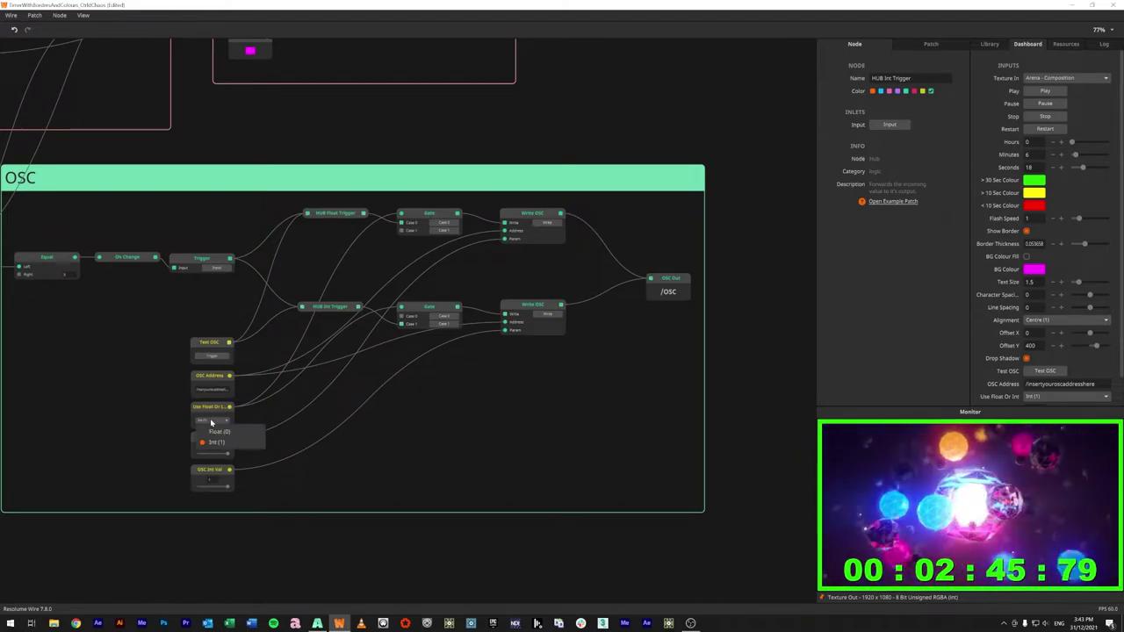
{"action": "left_click", "coordinate": [217, 432]}
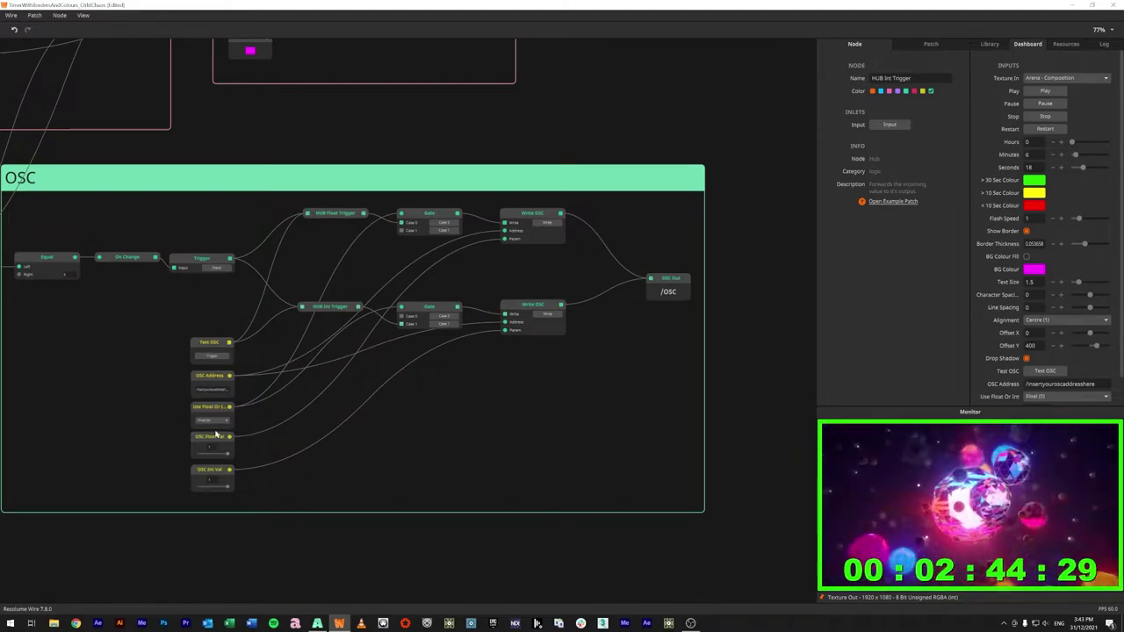
{"action": "left_click", "coordinate": [211, 357]}
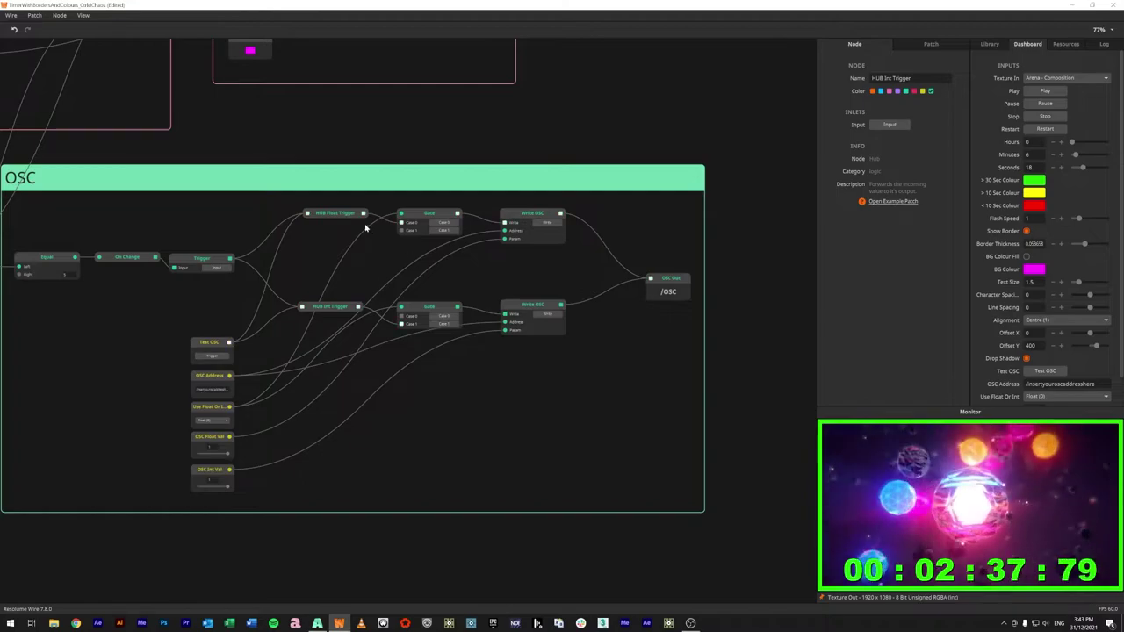
{"action": "left_click", "coordinate": [206, 422]}
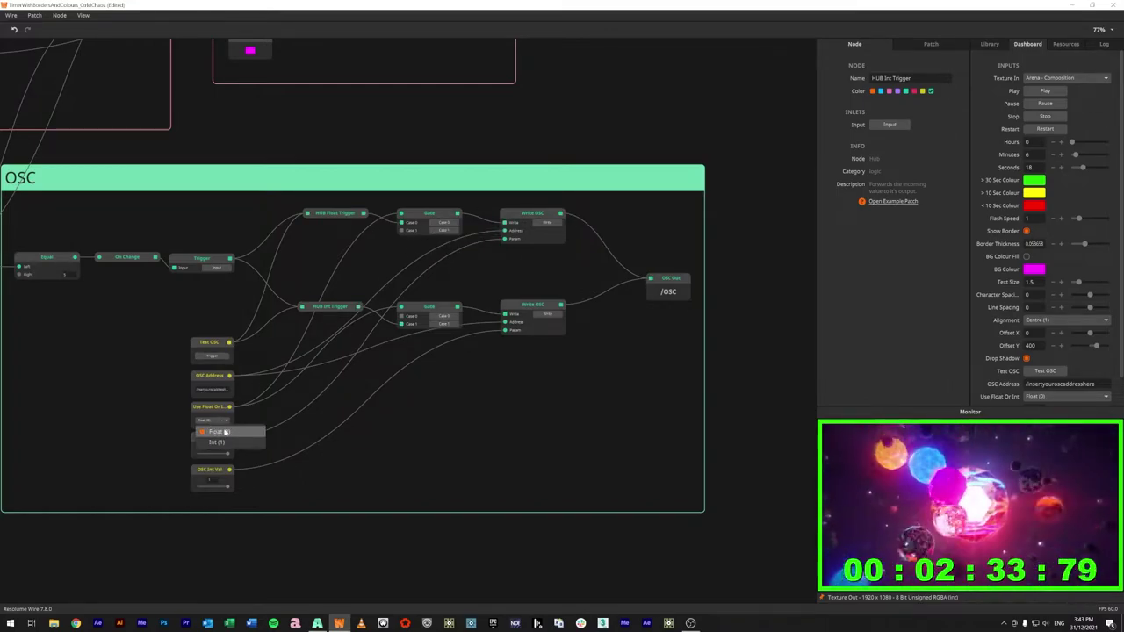
{"action": "left_click", "coordinate": [224, 432]}
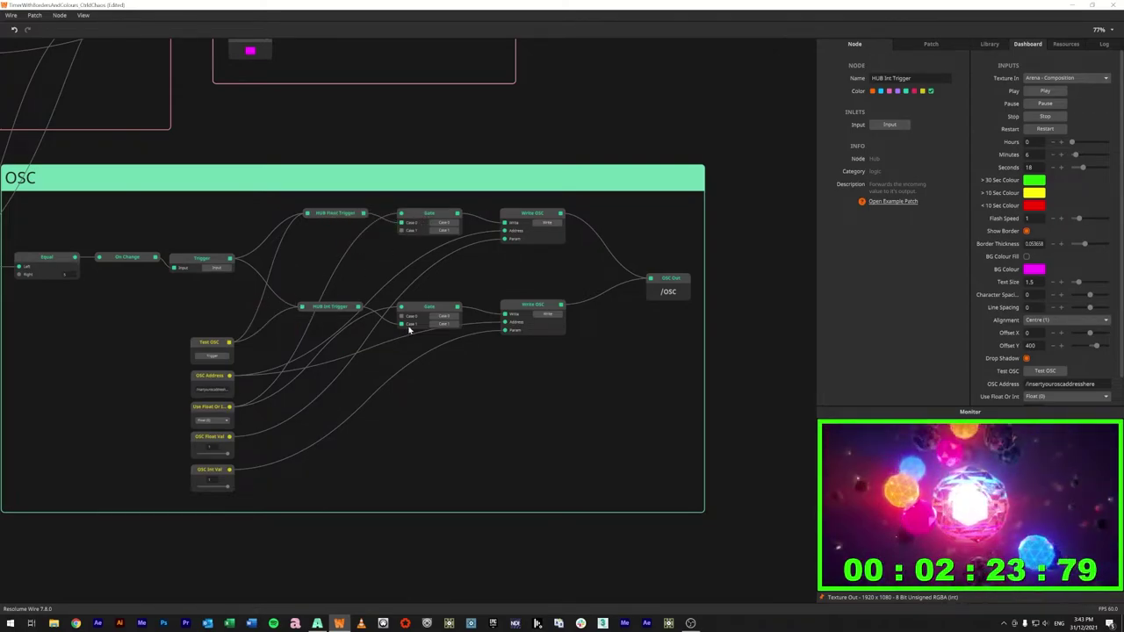
{"action": "left_click", "coordinate": [209, 422]}
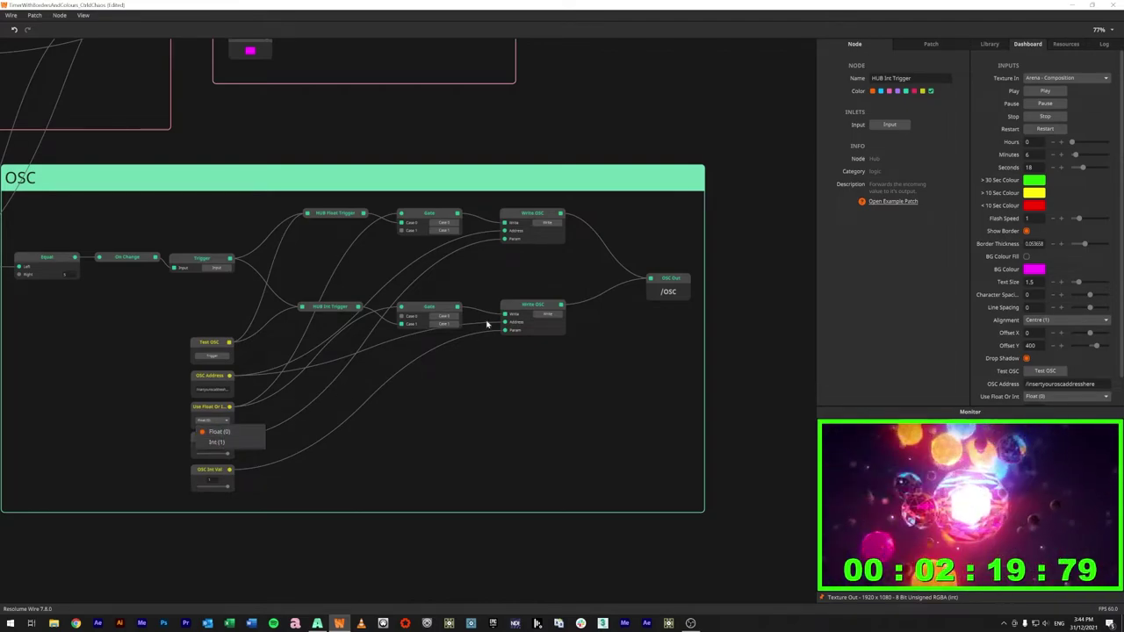
Step: Inspect the float branch's Write OSC node and the OSC Out node it feeds
{"action": "left_click", "coordinate": [540, 220]}
{"action": "left_click", "coordinate": [541, 220]}
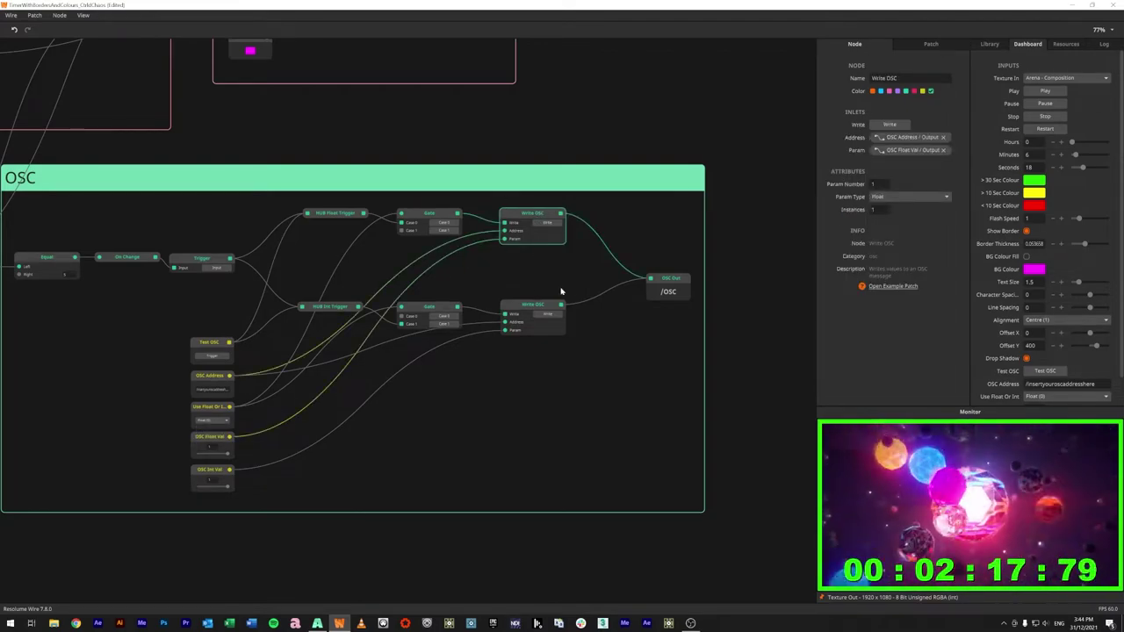
{"action": "left_click", "coordinate": [677, 281]}
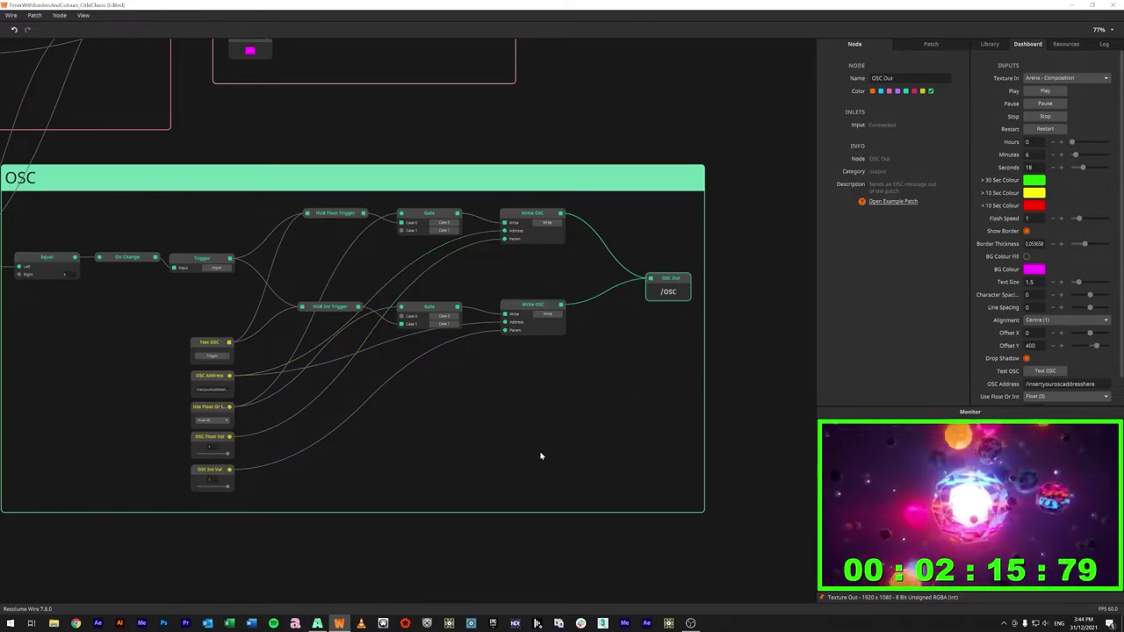
Step: Set the timer's Minutes to 0 with the whole patch in view and restart the countdown
{"action": "scroll", "coordinate": [540, 456], "scroll_direction": "down", "scroll_amount": 8}
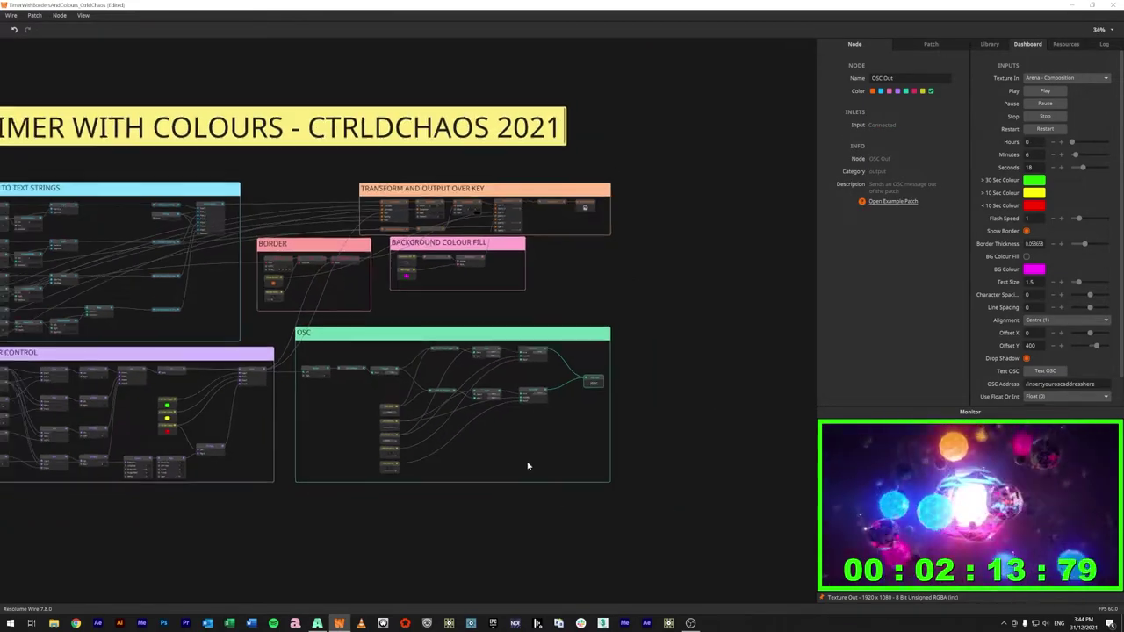
{"action": "scroll", "coordinate": [528, 466], "scroll_direction": "down", "scroll_amount": 5}
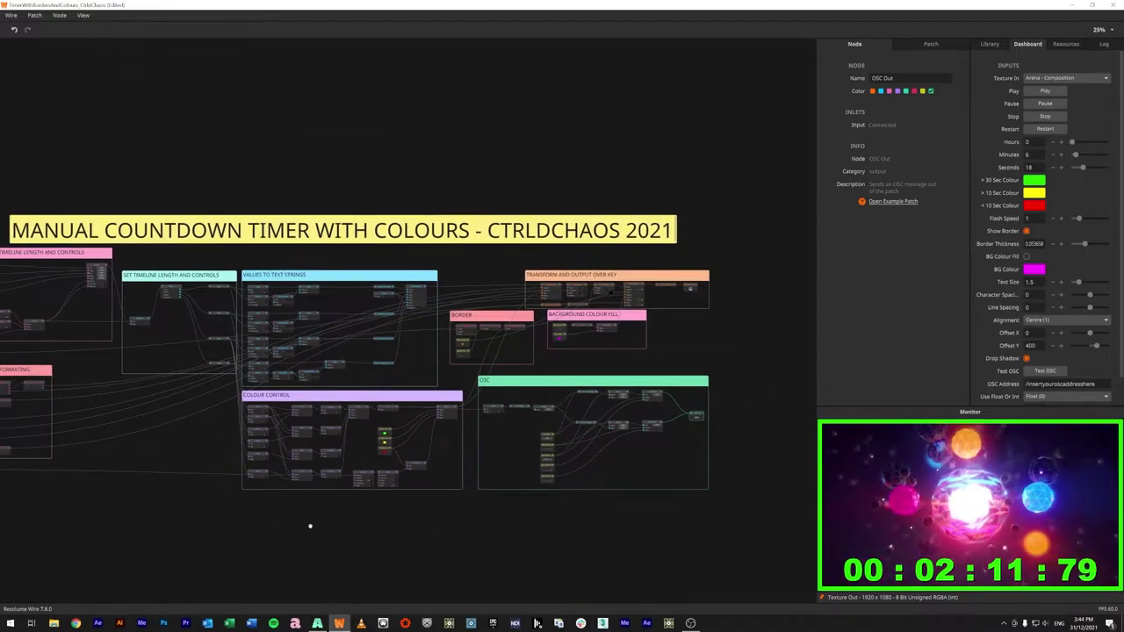
{"action": "scroll", "coordinate": [377, 513], "scroll_direction": "down", "scroll_amount": 3}
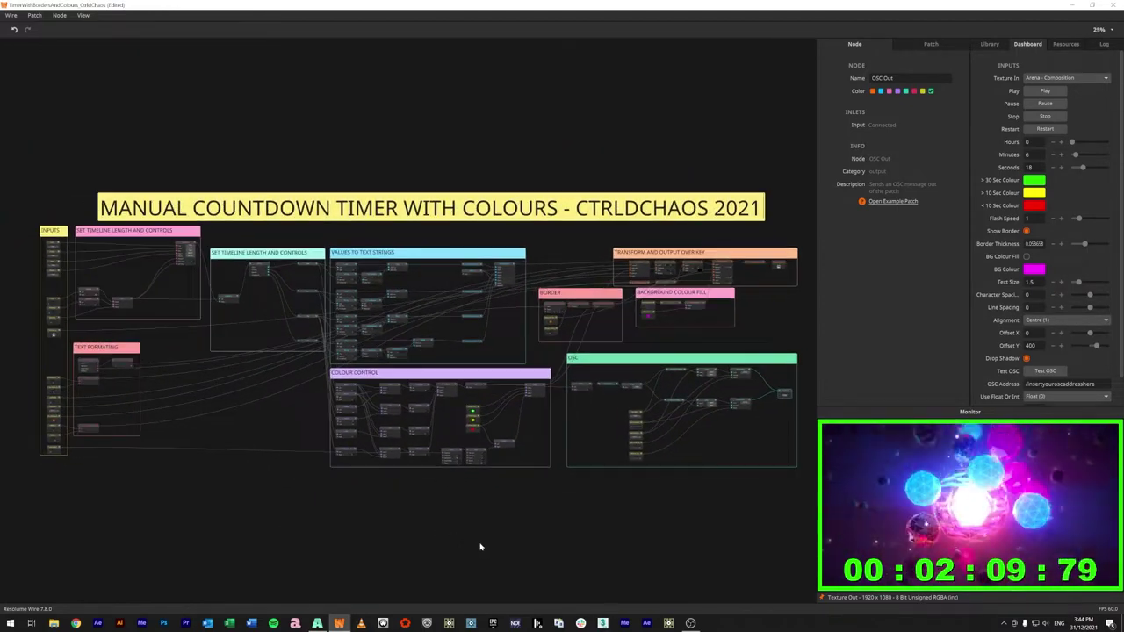
{"action": "scroll", "coordinate": [457, 547], "scroll_direction": "up", "scroll_amount": 1}
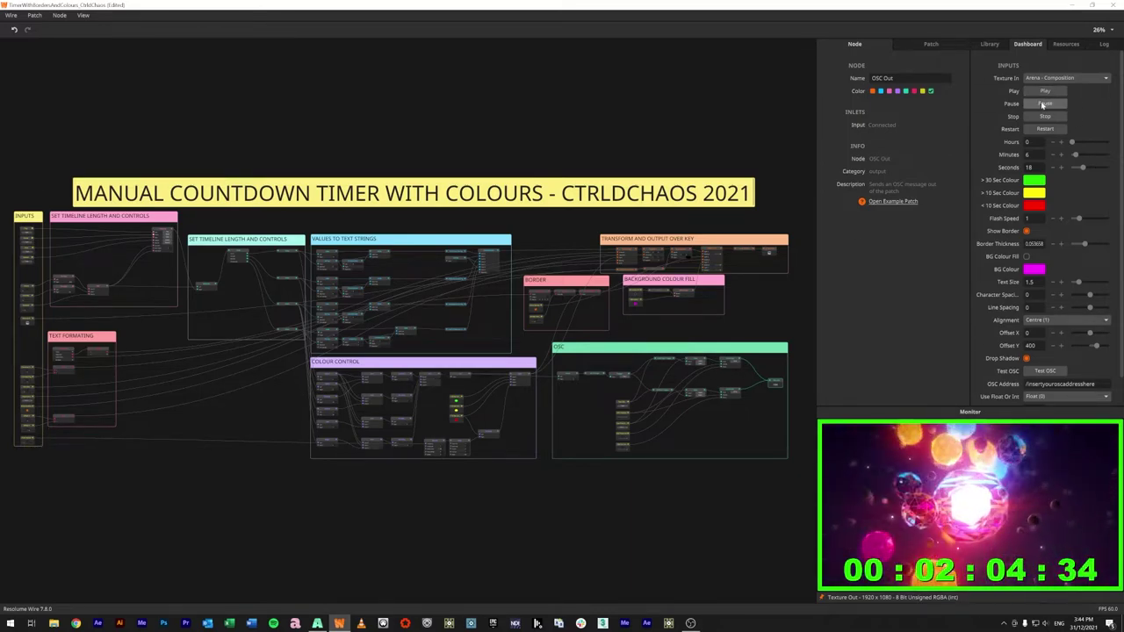
{"action": "left_click", "coordinate": [1045, 129]}
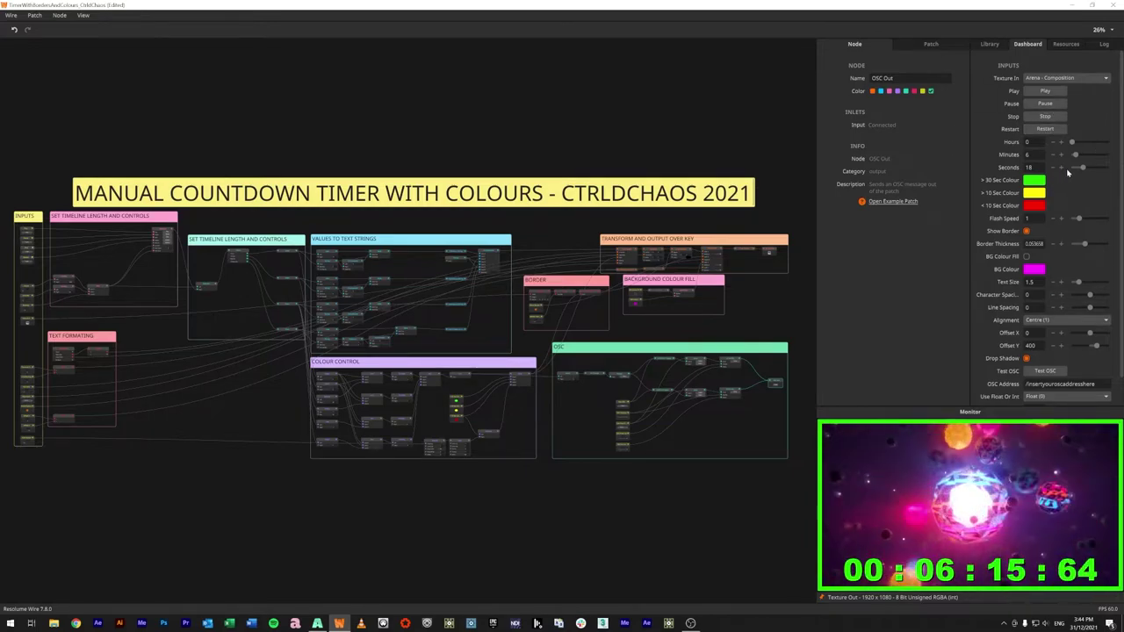
{"action": "mouse_move", "coordinate": [1072, 143]}
{"action": "left_mouse_down"}
{"action": "mouse_move", "coordinate": [1087, 144]}
{"action": "mouse_move", "coordinate": [1059, 147]}
{"action": "left_mouse_up"}
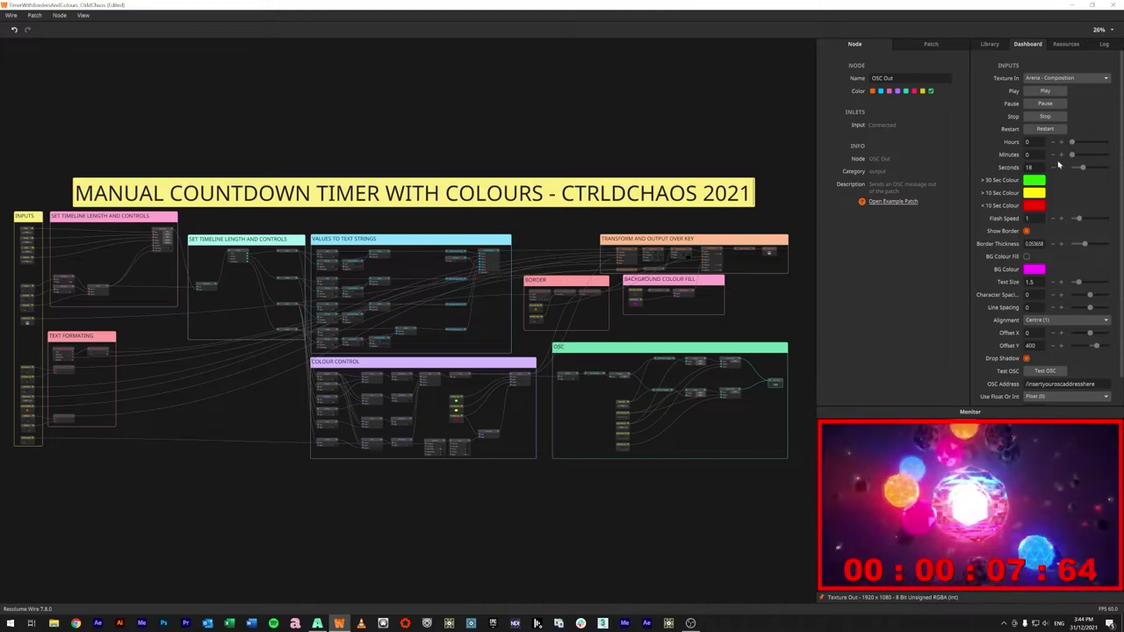
{"action": "left_click", "coordinate": [1046, 129]}
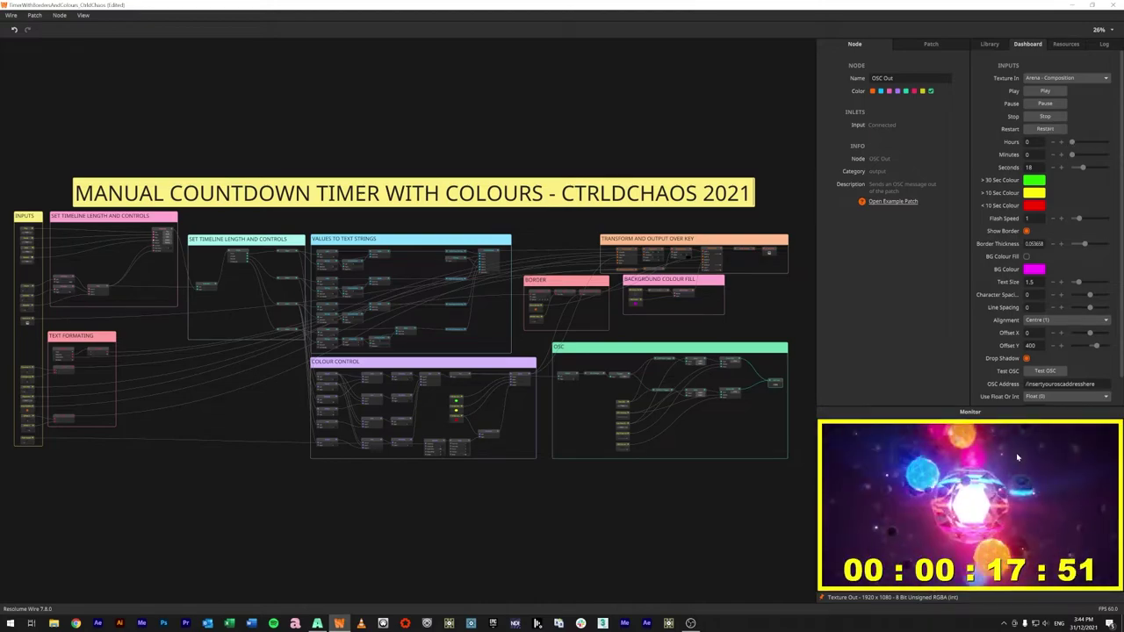
Step: Look over the > 30 Sec Colour setting and the remaining dashboard inputs down to OSC Int Val
{"action": "left_click", "coordinate": [1031, 182]}
{"action": "left_click", "coordinate": [1107, 202]}
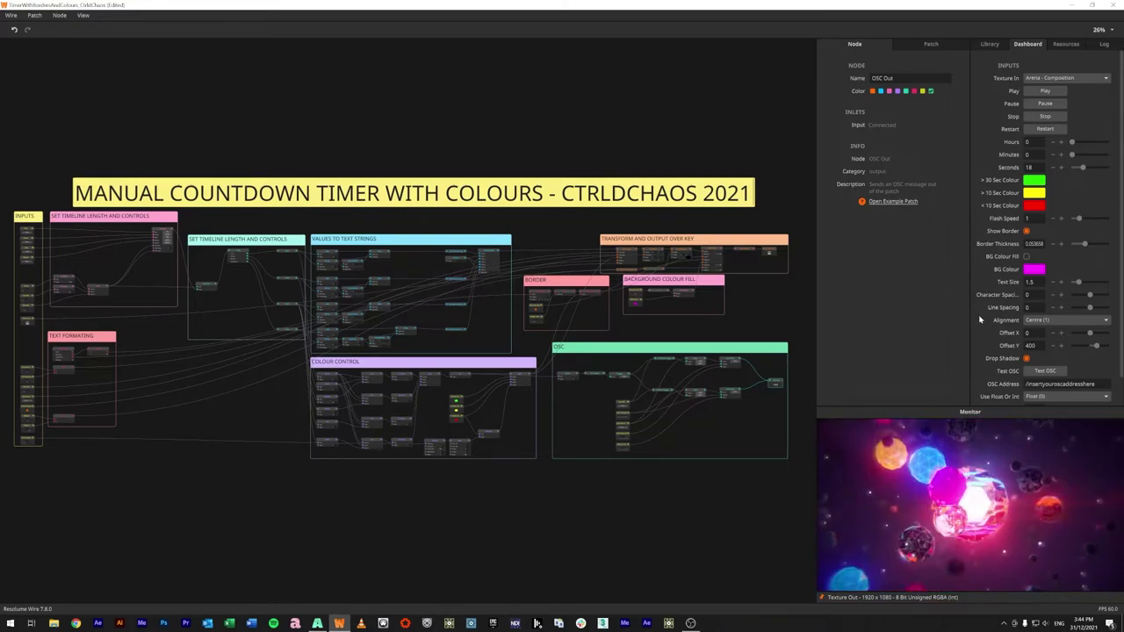
{"action": "scroll", "coordinate": [981, 319], "scroll_direction": "down", "scroll_amount": 1}
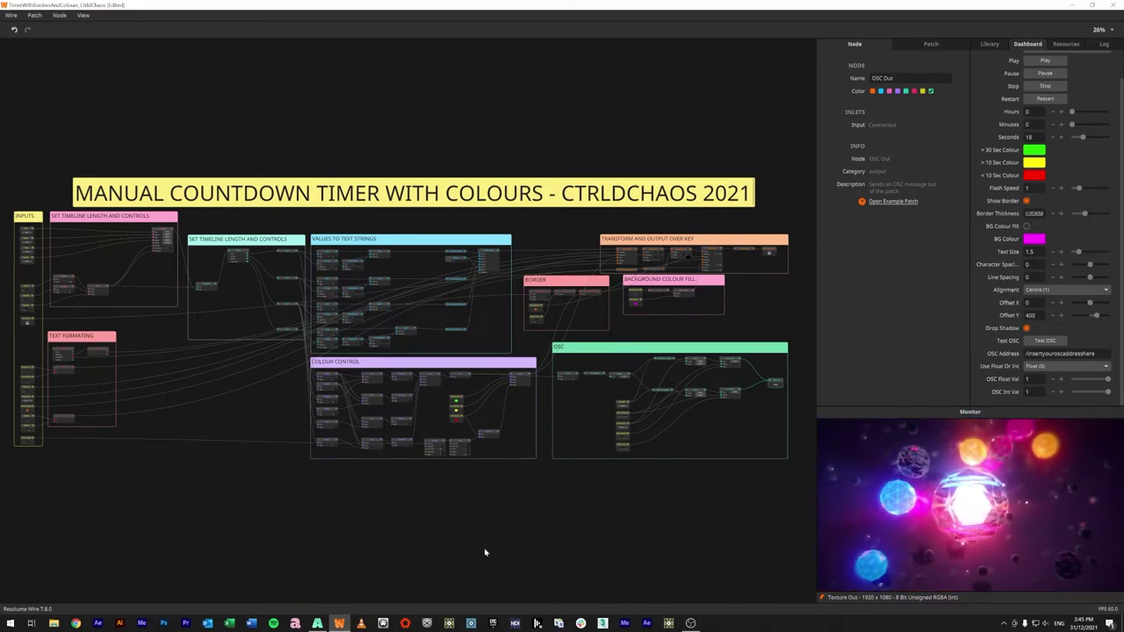
Step: Switch to Resolume Arena, apply the TimerWithBordersAndColours_CtrldChaos effect to the FallingIcospheres_DXV clip and play its countdown
{"action": "left_click", "coordinate": [318, 623]}
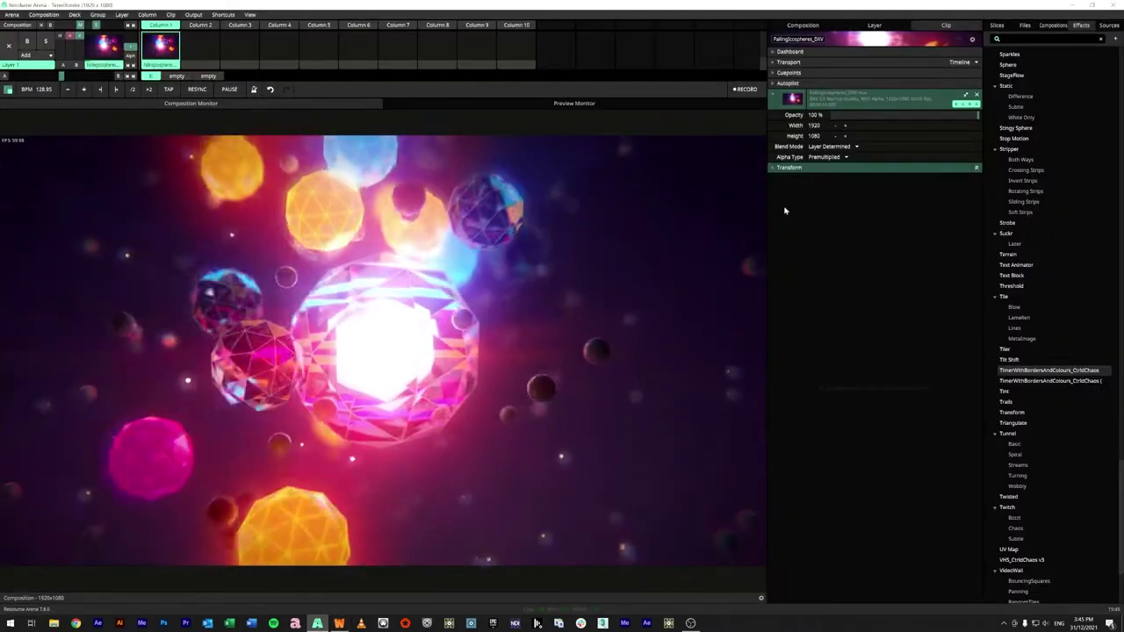
{"action": "left_click_drag", "start_coordinate": [1049, 369], "coordinate": [867, 275]}
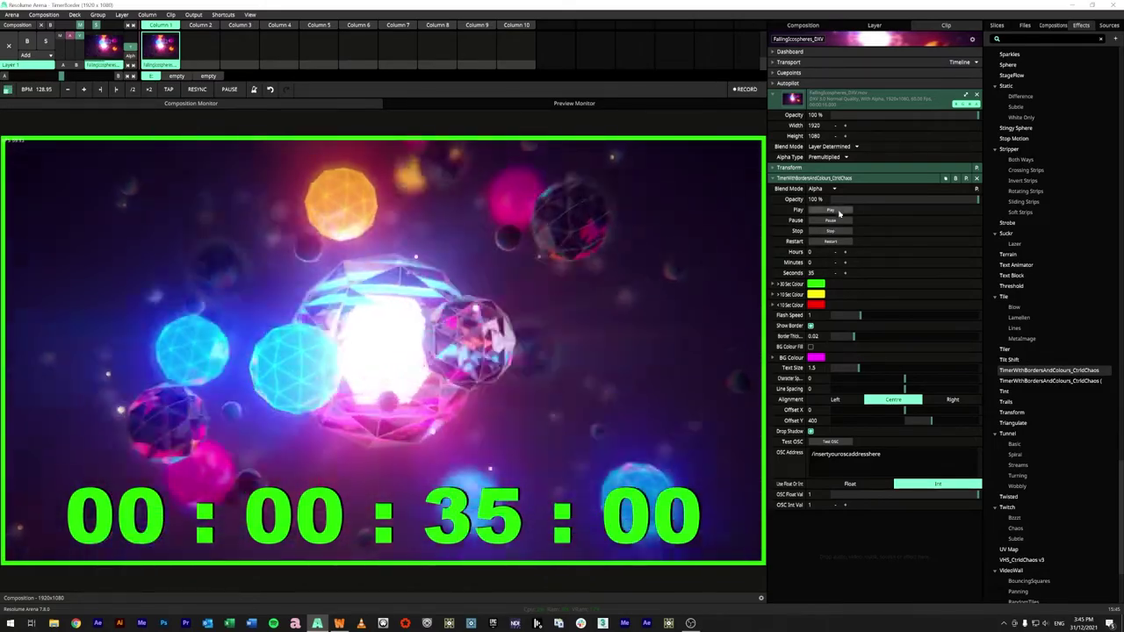
{"action": "left_click", "coordinate": [831, 211]}
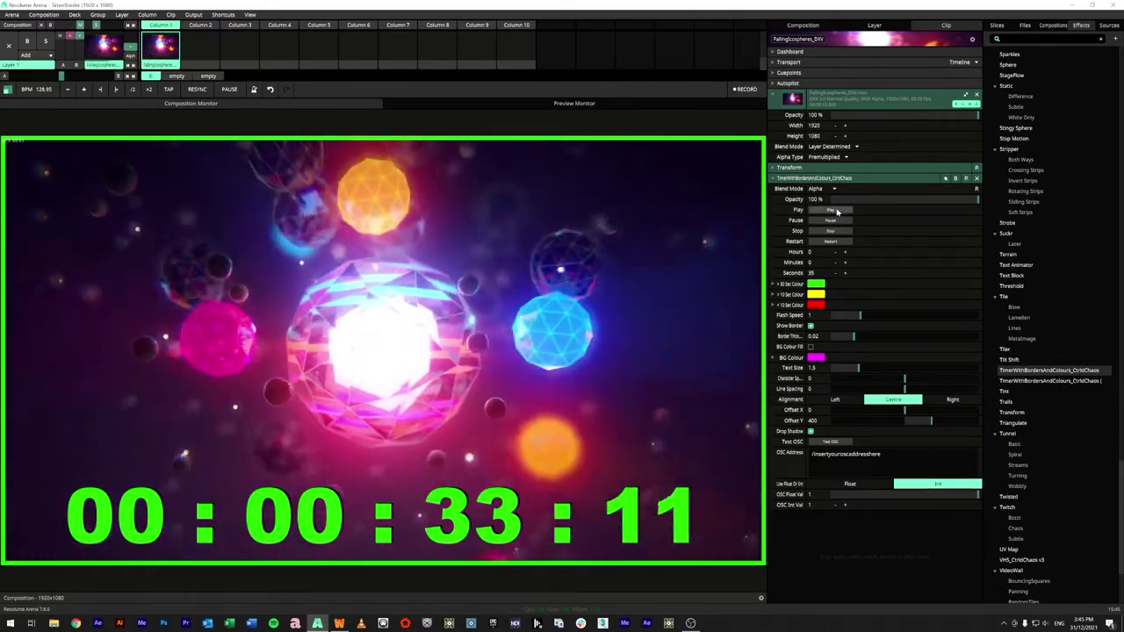